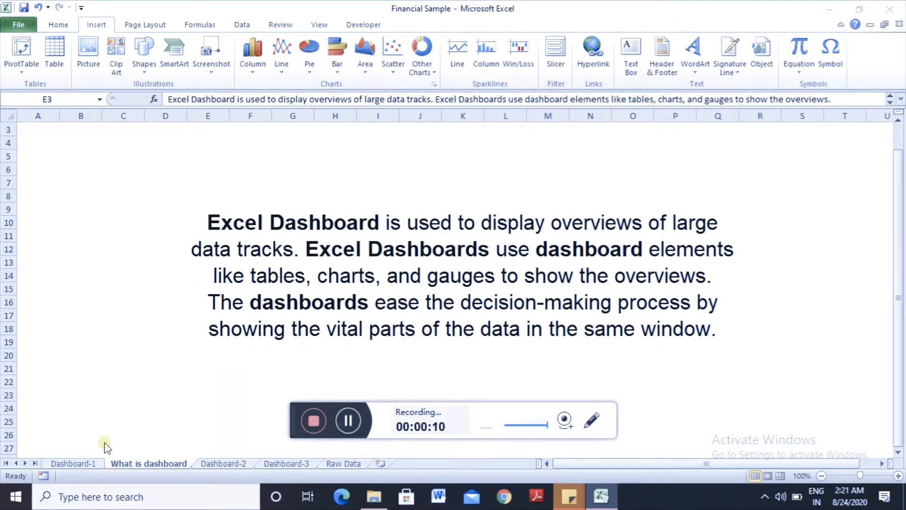
Look over the Total Unit Sold, Total Sale Price and Profit cards on the Dashboard-1 sheet.
click(82, 463)
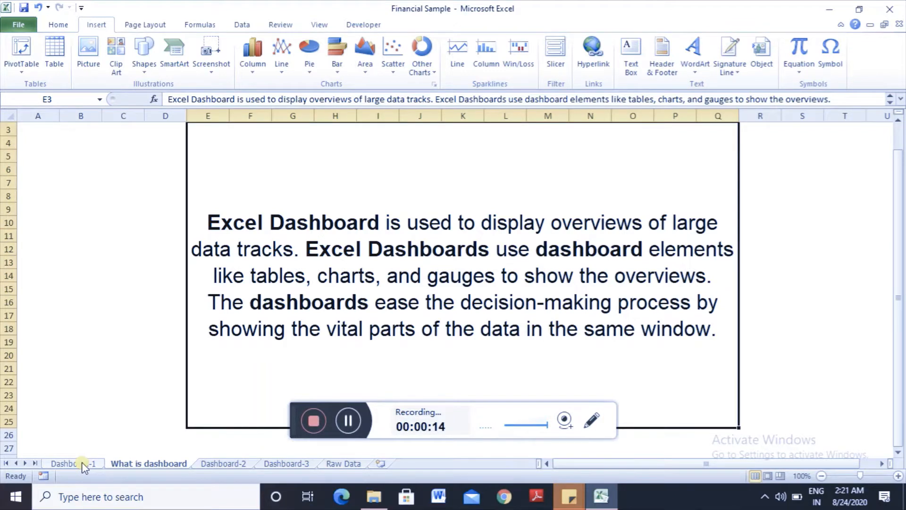
click(83, 464)
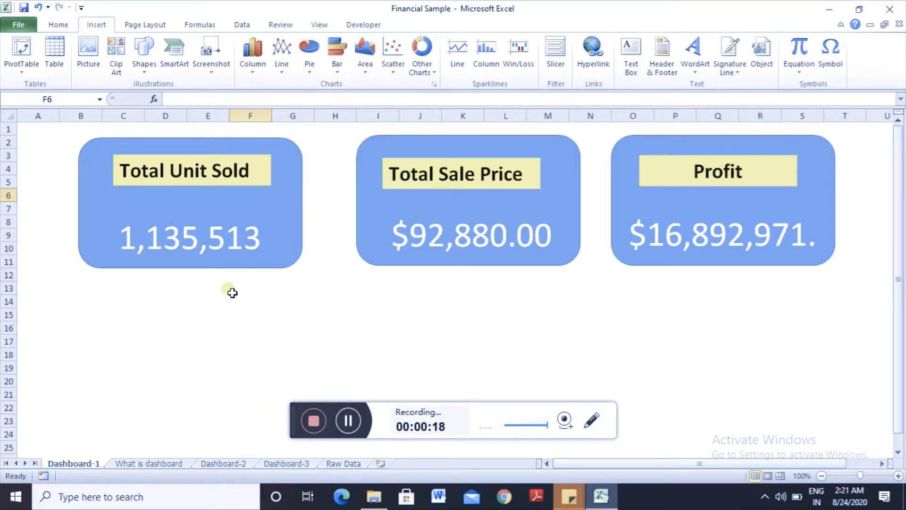
click(235, 190)
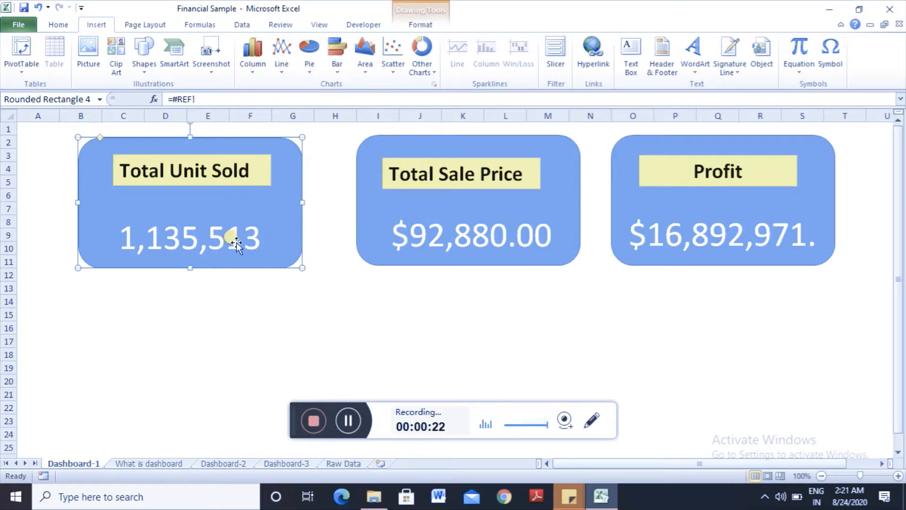
click(503, 255)
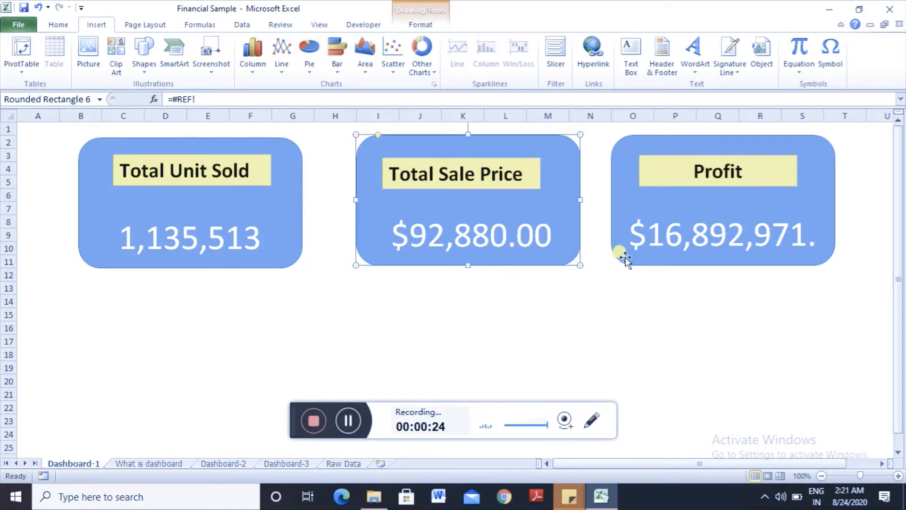
click(639, 248)
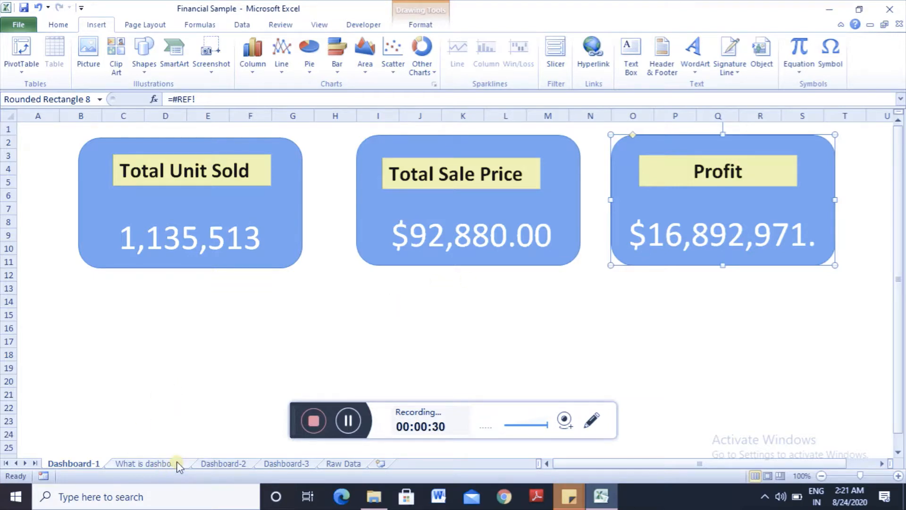
Examine the Country selector cell and the Units Sold formula beside it on the Dashboard-2 sheet.
click(250, 464)
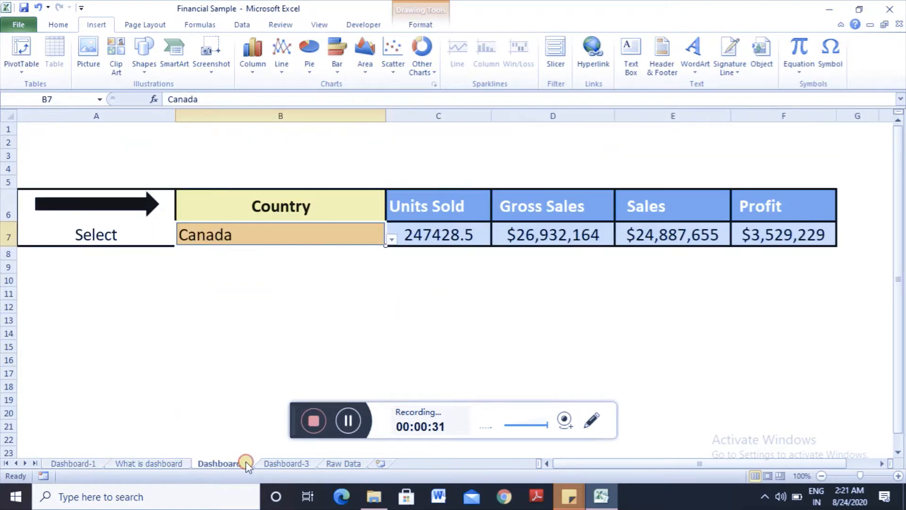
click(252, 325)
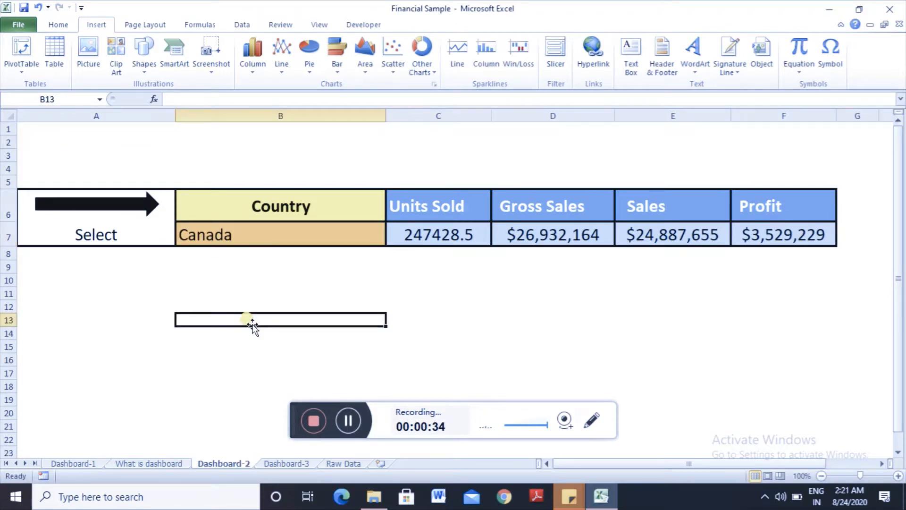
key(Up)
key(Up)
key(Up)
key(Up)
key(Up)
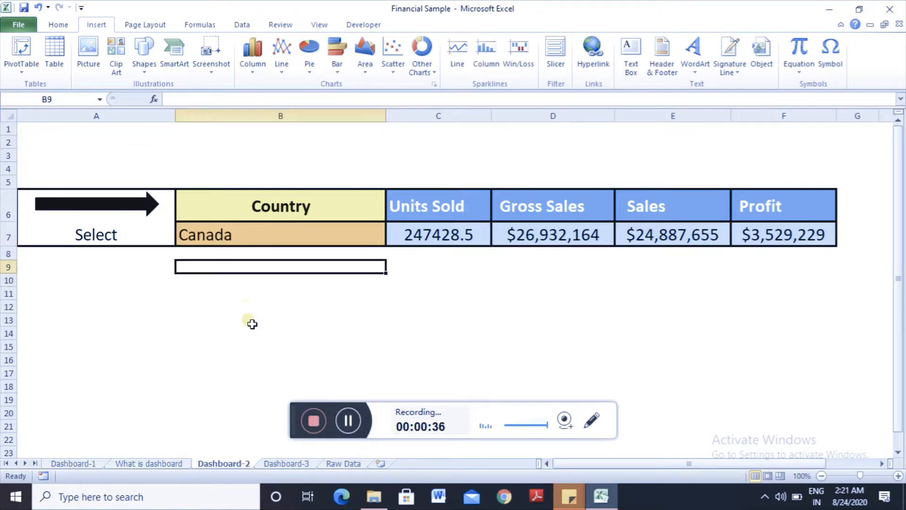
key(Right)
key(Up)
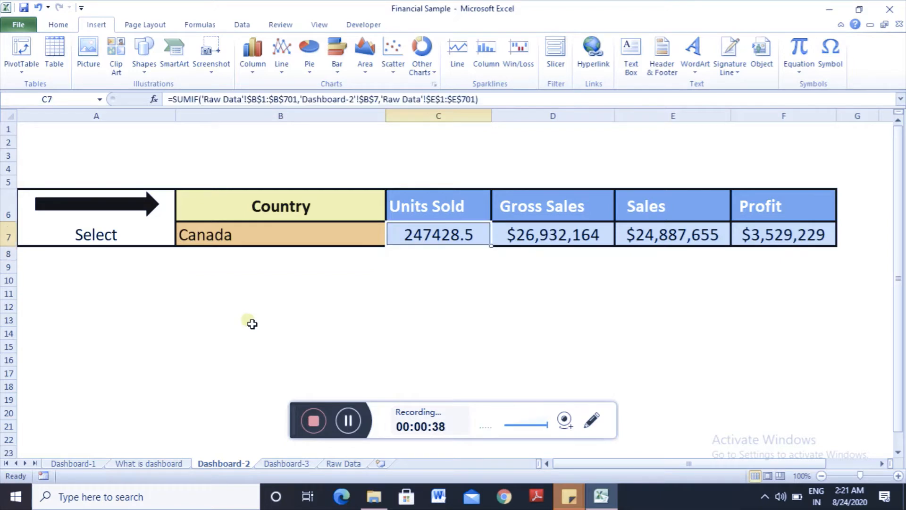
key(Left)
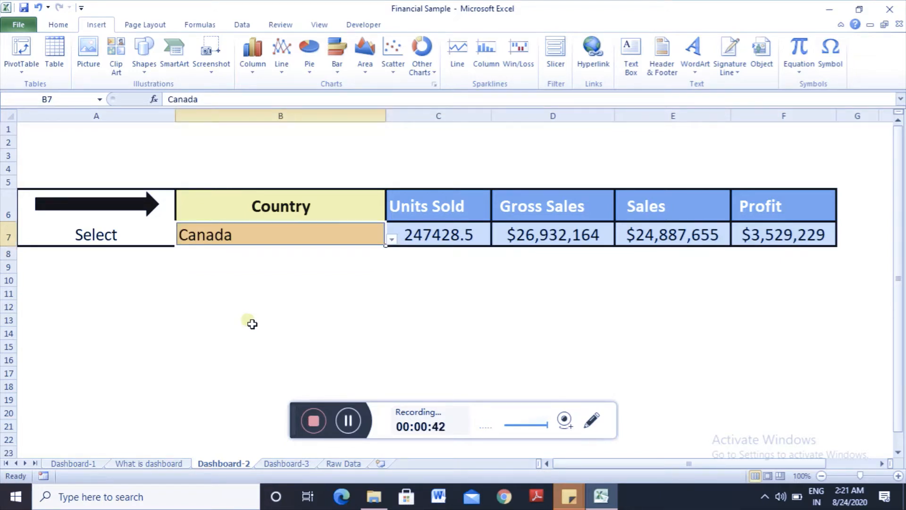
key(Right)
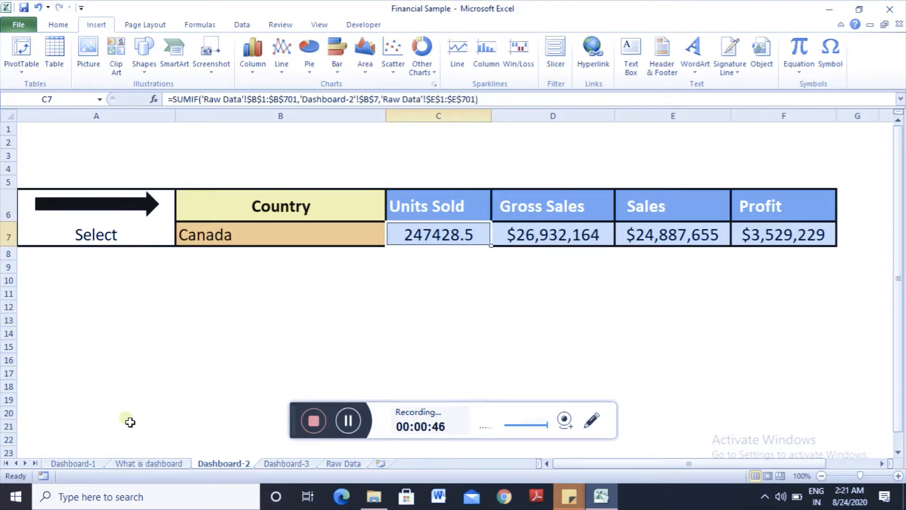
Check the Dashboard-3 sheet, and review the Raw Data column headings from Segment across to Month Name.
click(292, 463)
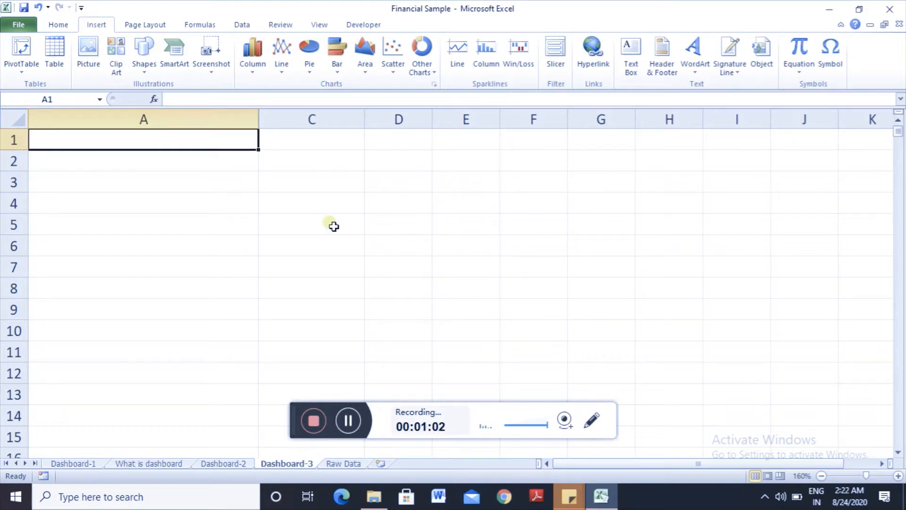
click(341, 464)
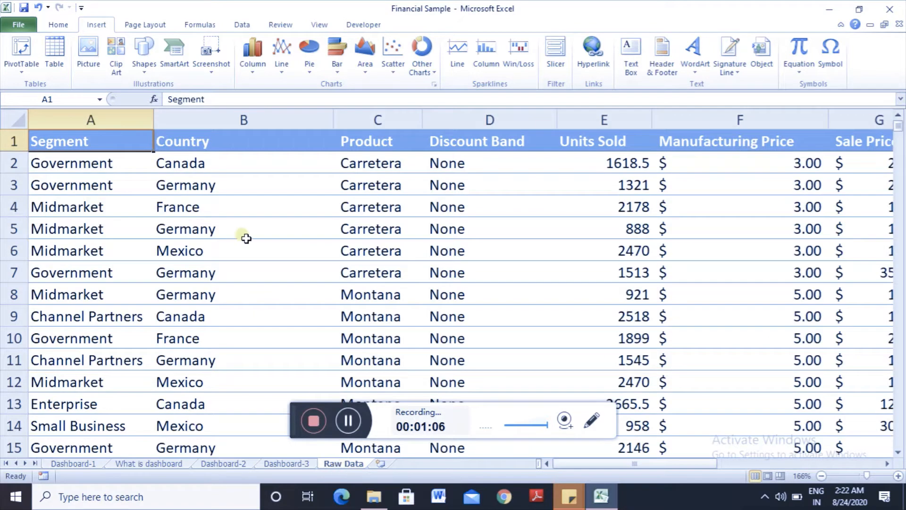
key(Right)
key(Left)
key(Right)
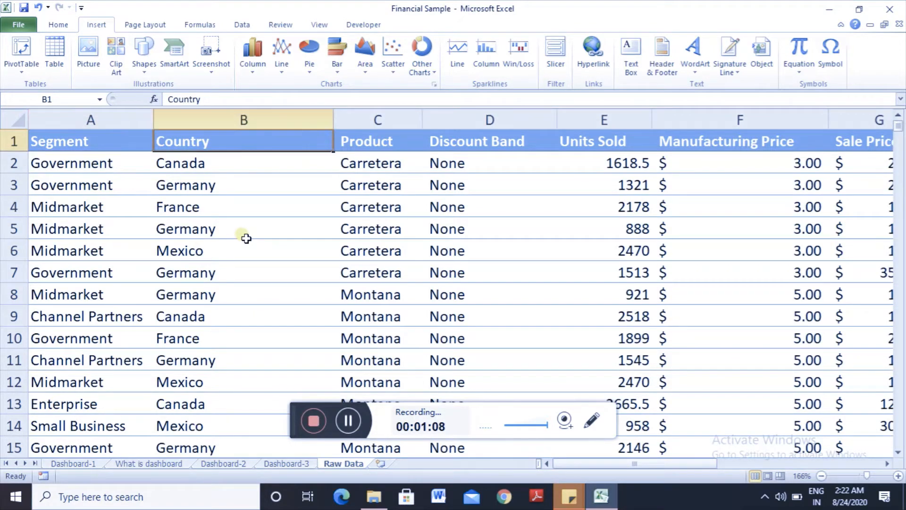
key(Right)
key(Right)
key(Right)
key(Right)
key(Right)
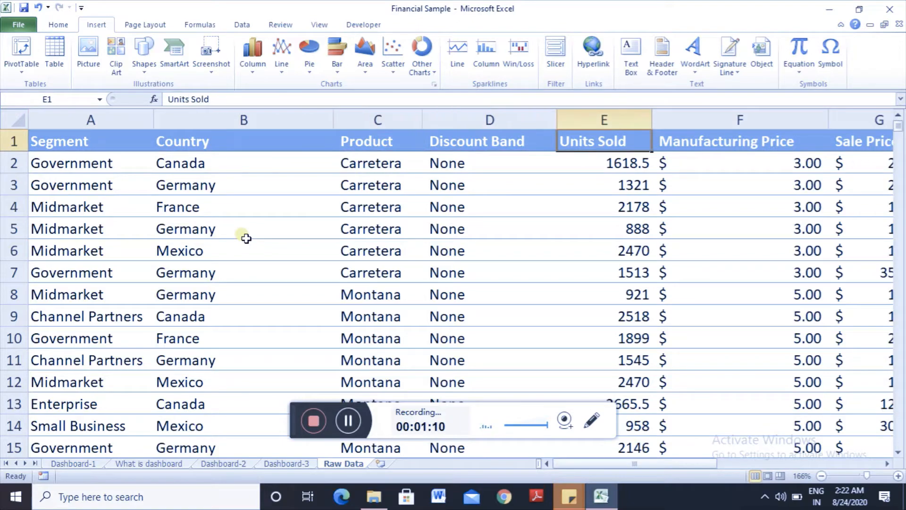
key(Right)
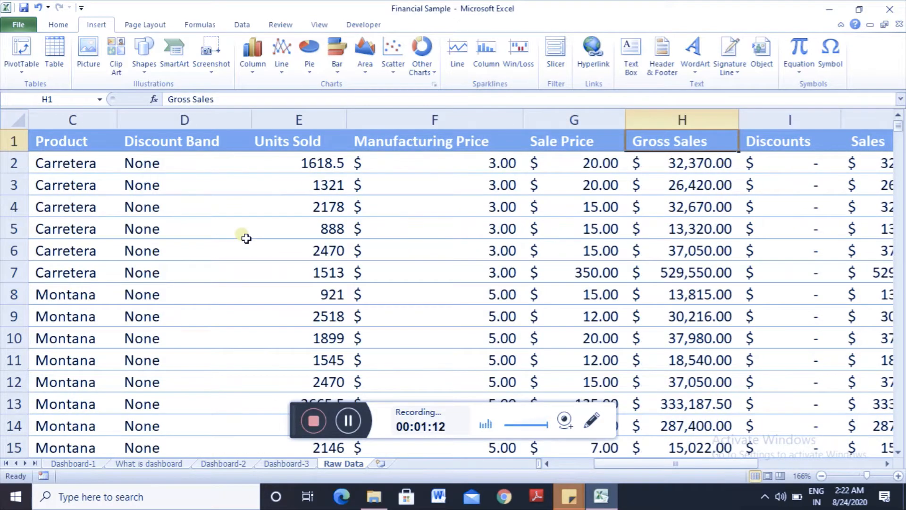
key(Right)
key(Right)
key(Right)
key(Right)
key(Right)
key(Right)
key(Right)
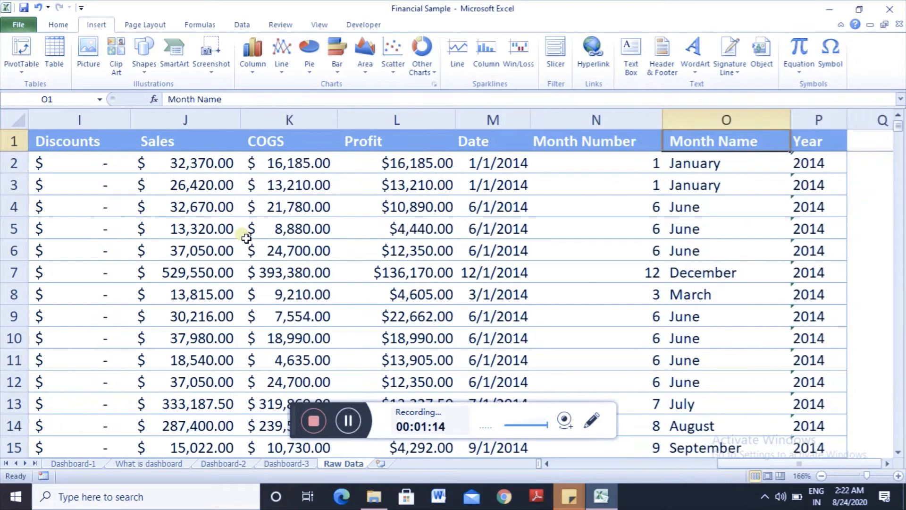
key(ctrl+Home)
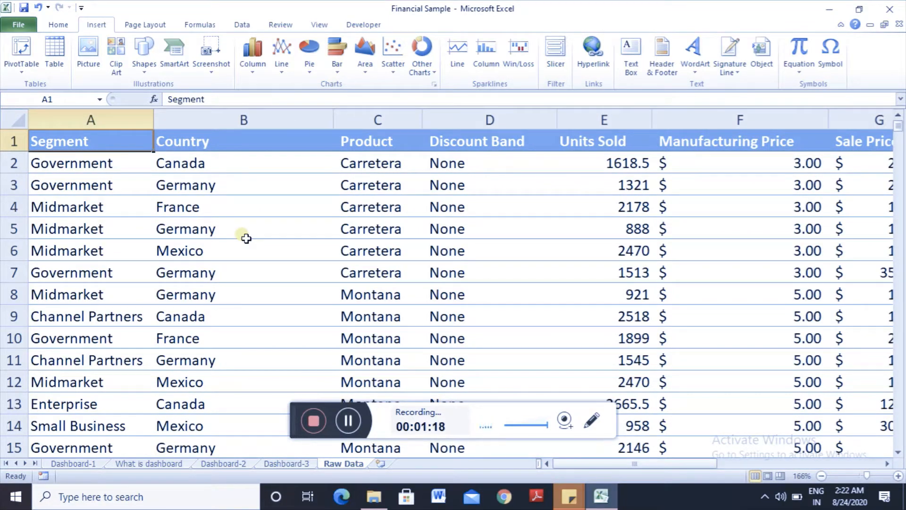
Select the full Raw Data range from the header row down and add filters to its column headings.
key(Down)
key(Up)
key(shift+space)
key(alt+shift)
key(ctrl+shift+Down)
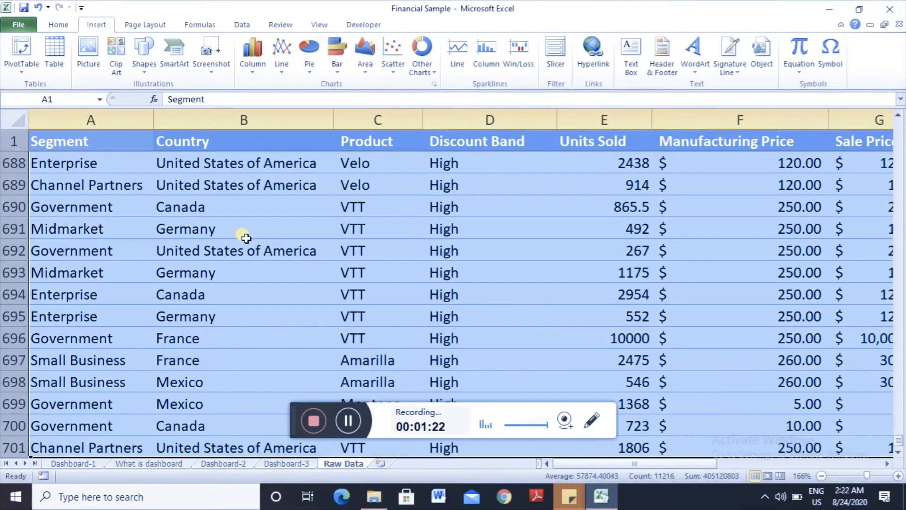
key(ctrl+t)
key(Return)
key(ctrl+Home)
key(Up)
Inspect the filter lists of the Segment, Country and Product columns, and review the headings up to Gross Sales.
key(alt+Down)
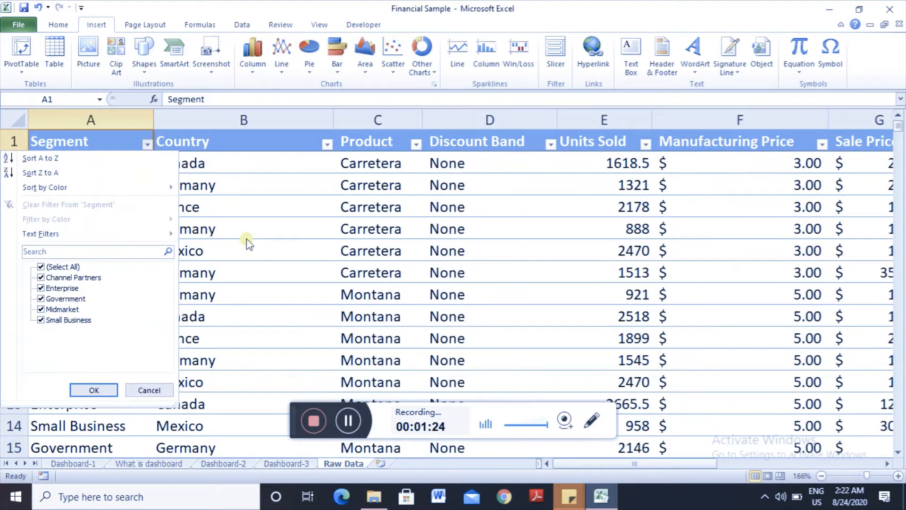
key(Escape)
key(Right)
key(alt)
key(alt)
key(alt+Down)
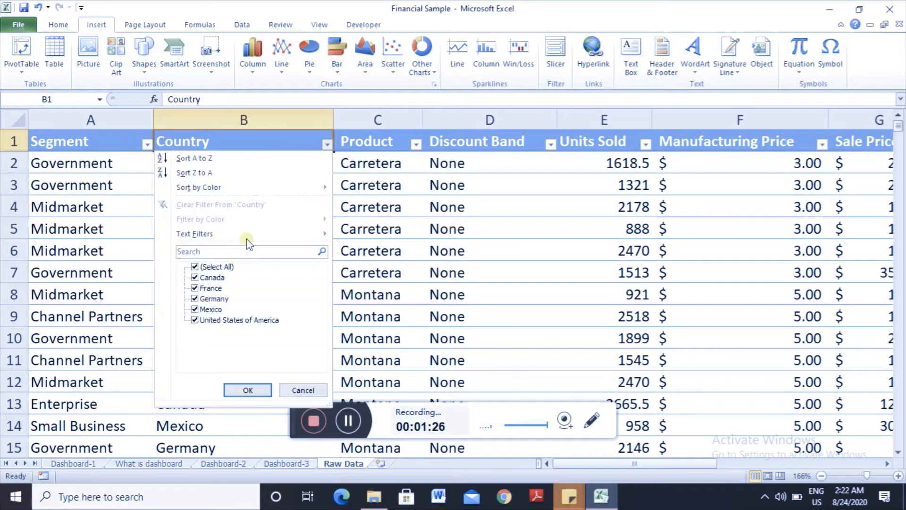
key(Escape)
key(Right)
key(Right)
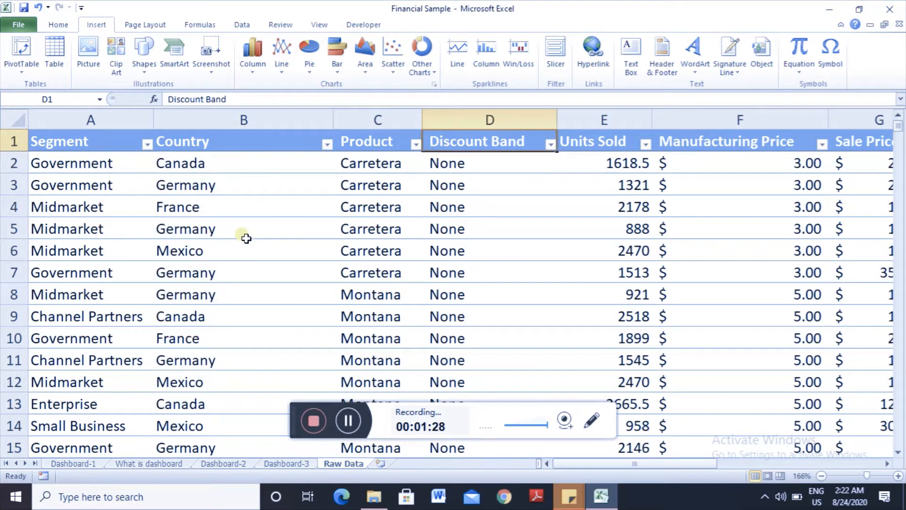
key(Left)
key(alt+Down)
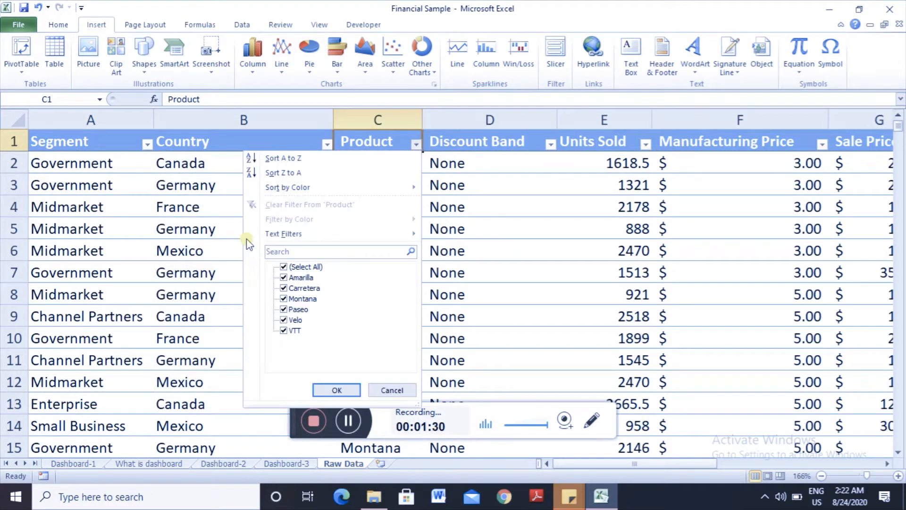
key(Escape)
key(Right)
key(Right)
key(Right)
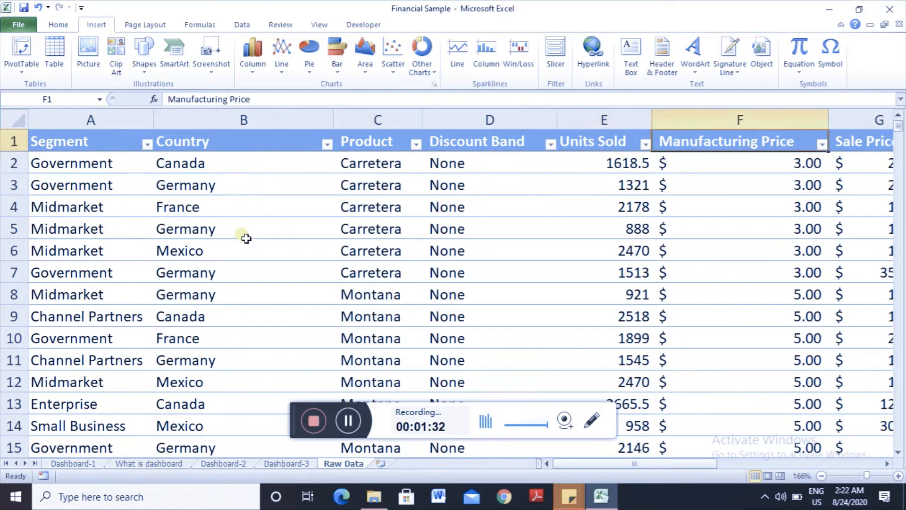
key(Right)
key(Right)
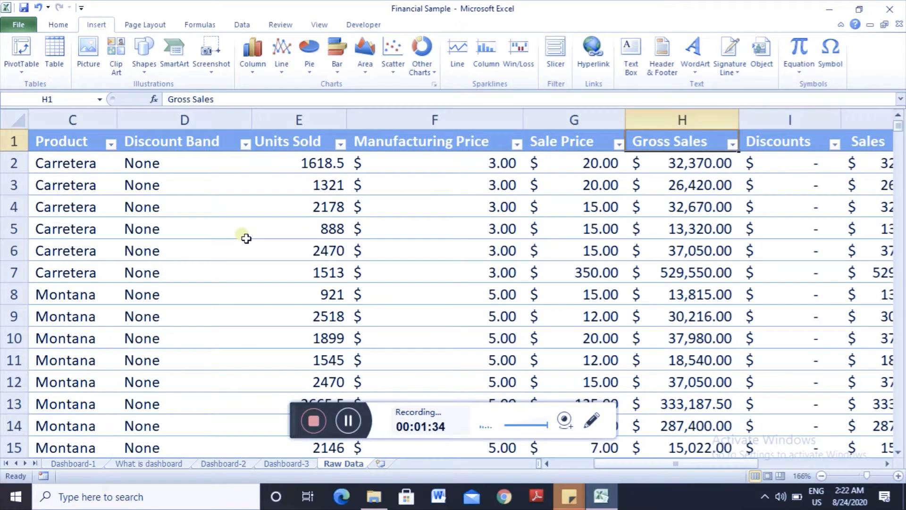
key(ctrl+Home)
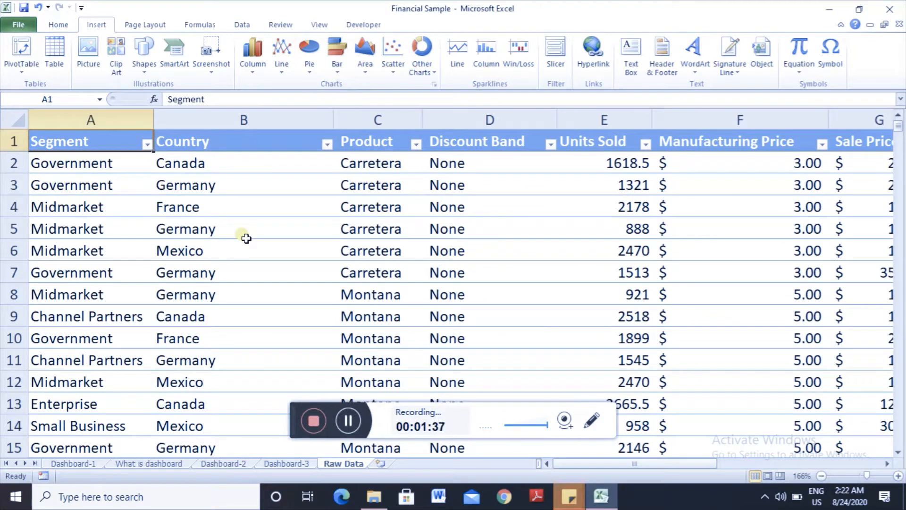
Remove the filters from the header row of the Raw Data sheet.
click(303, 463)
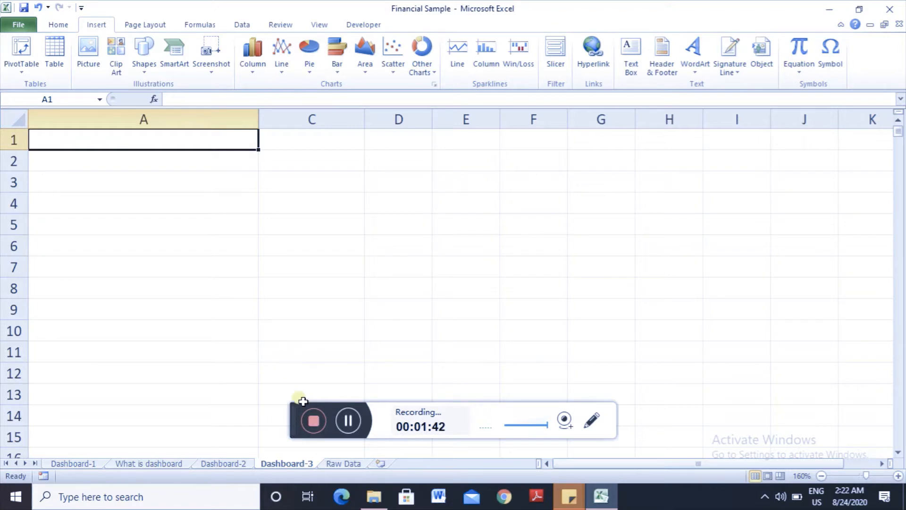
click(354, 463)
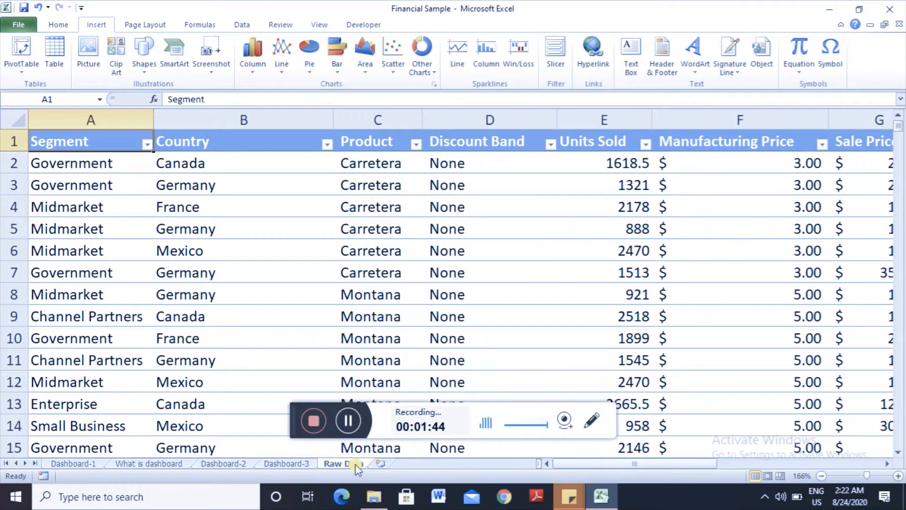
key(alt+d)
key(f)
key(f)
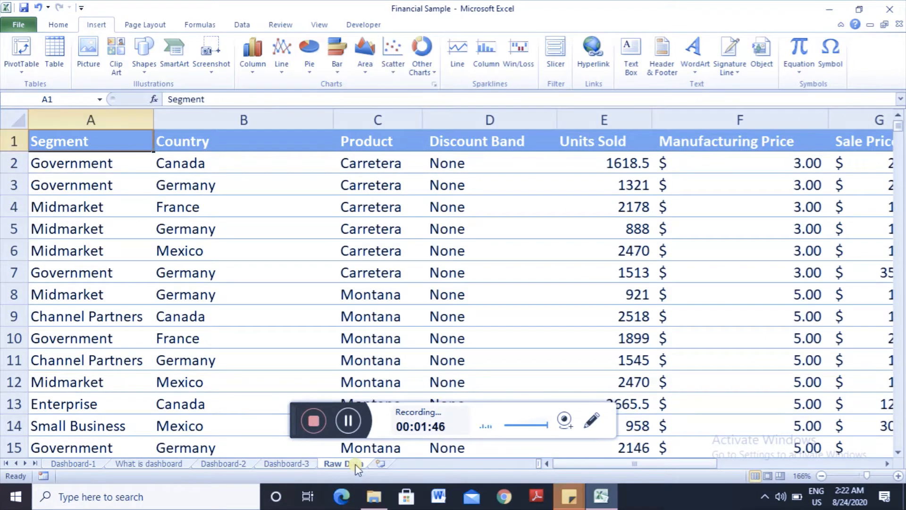
Copy the entire Segment column of the Raw Data sheet.
key(ctrl+shift+Down)
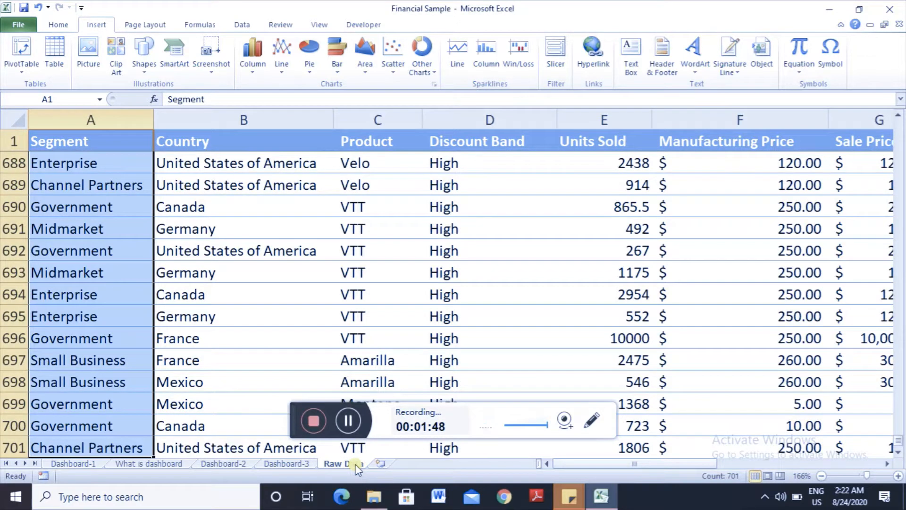
key(ctrl+Up)
key(Down)
key(Up)
key(ctrl+space)
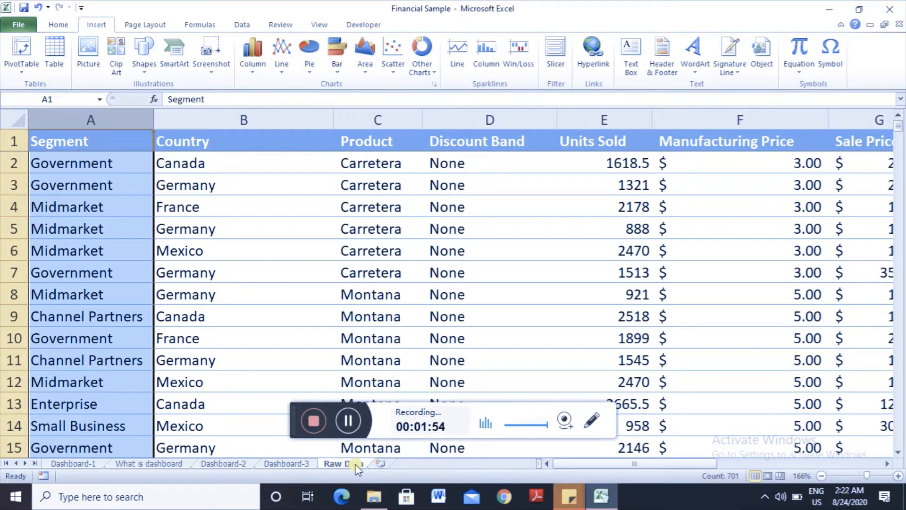
key(ctrl+c)
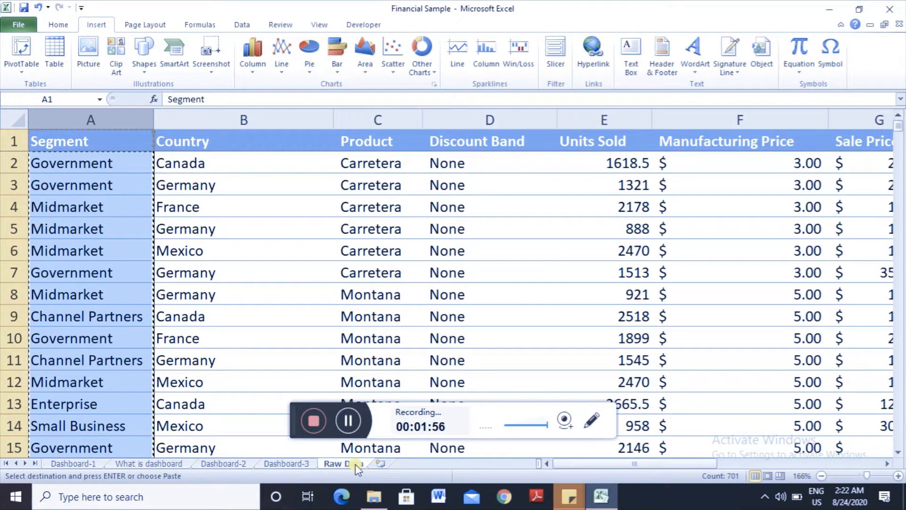
Paste the copied Segment column as values only into the Dashboard-3 sheet, starting at cell A1.
click(283, 462)
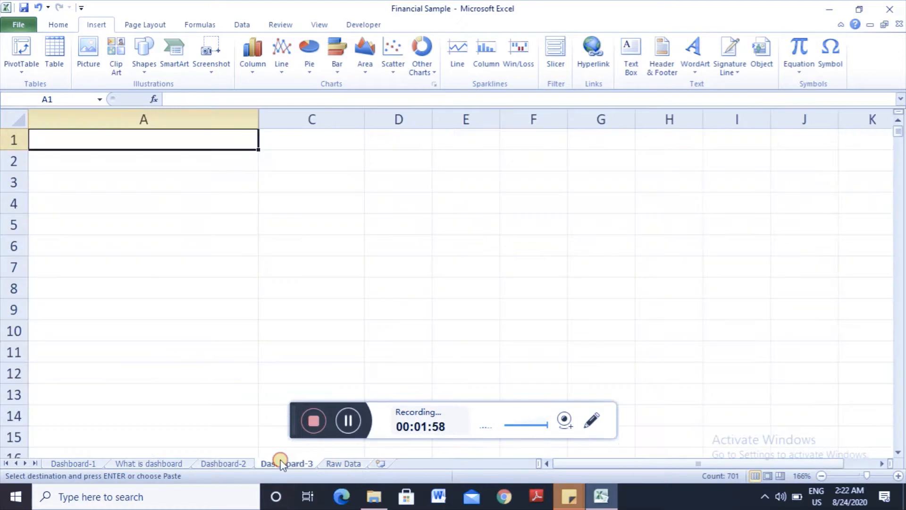
key(alt+e)
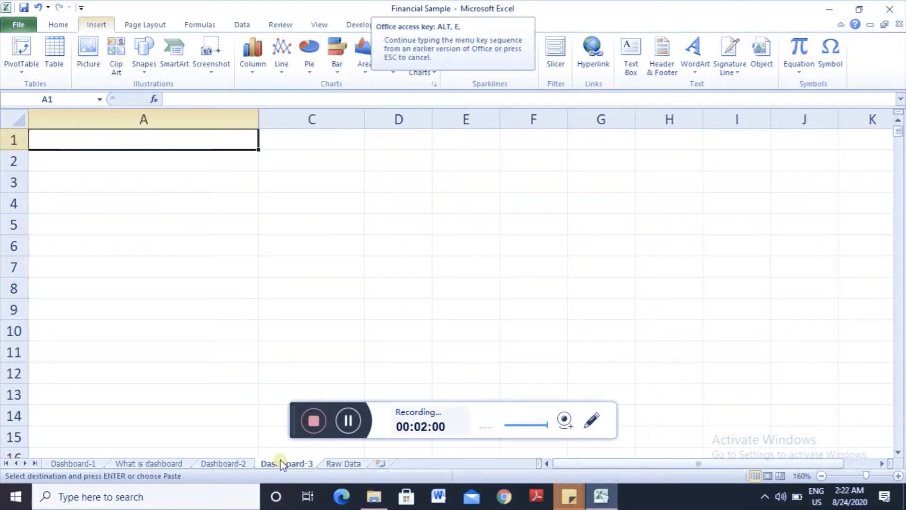
key(Escape)
key(alt+e)
text(sv)
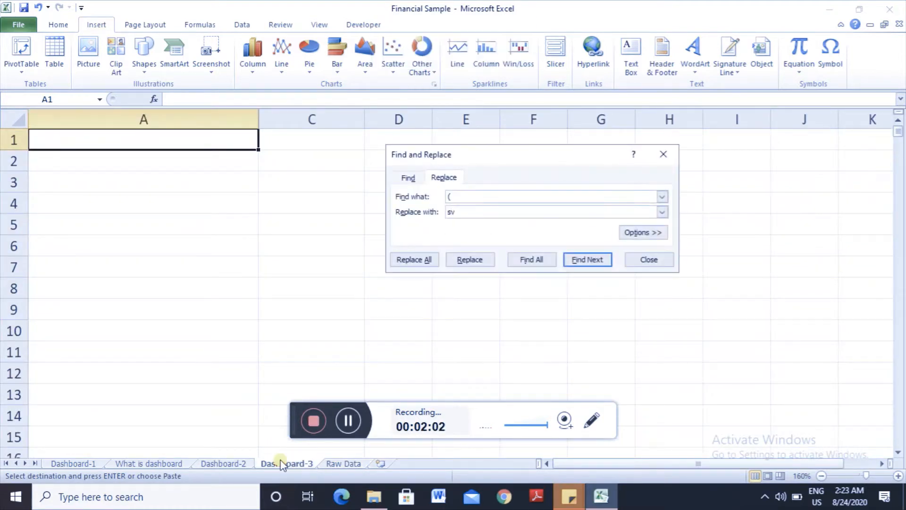
key(Escape)
key(alt+e)
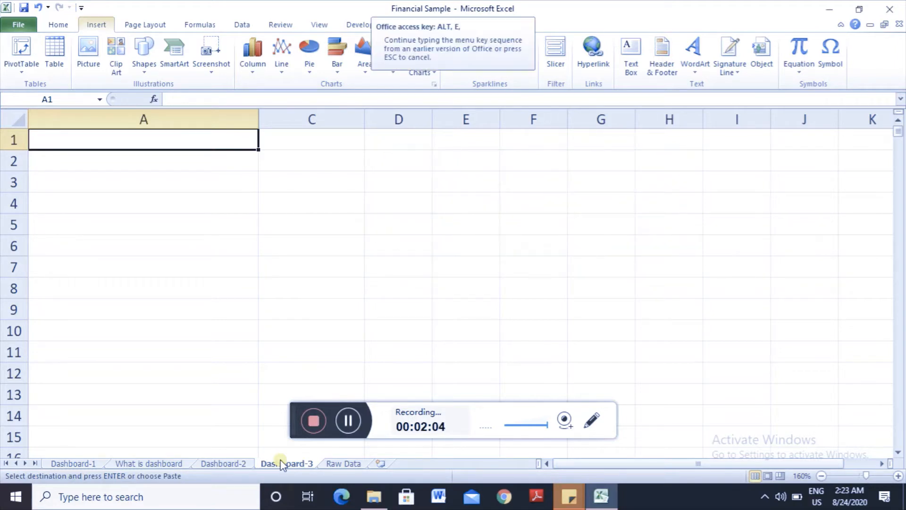
key(s)
key(v)
key(Return)
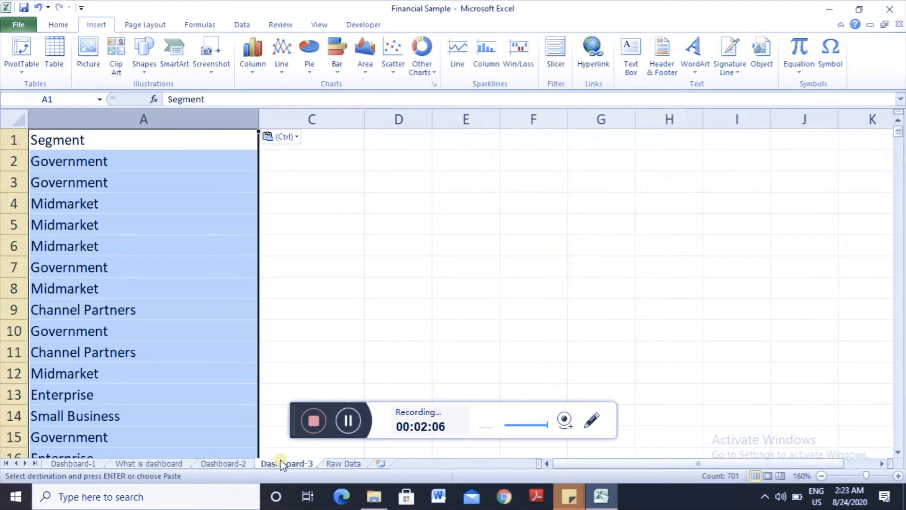
Remove the duplicate entries from column A of the Dashboard-3 sheet.
key(alt+a)
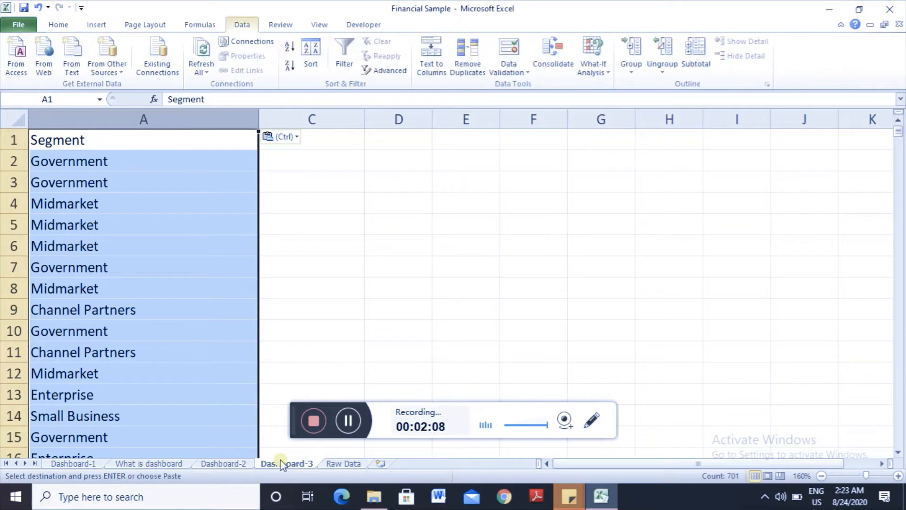
key(m)
click(615, 289)
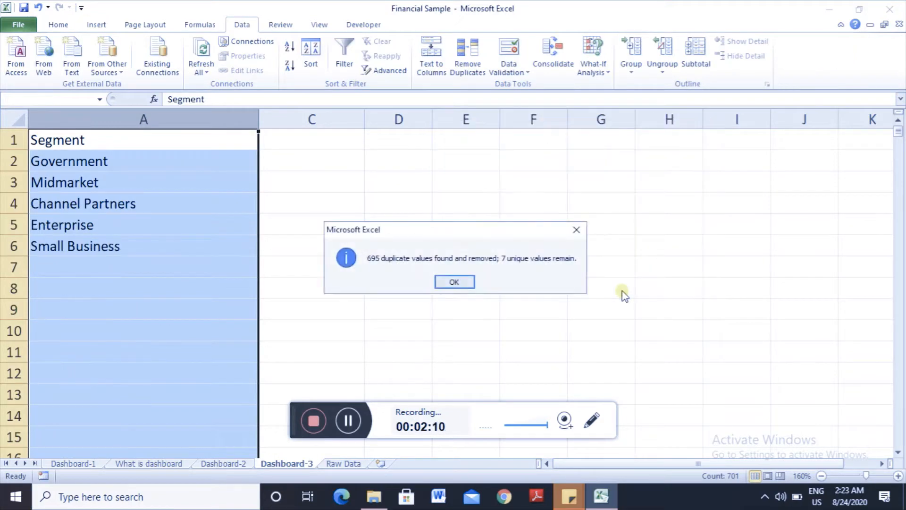
click(454, 287)
key(Up)
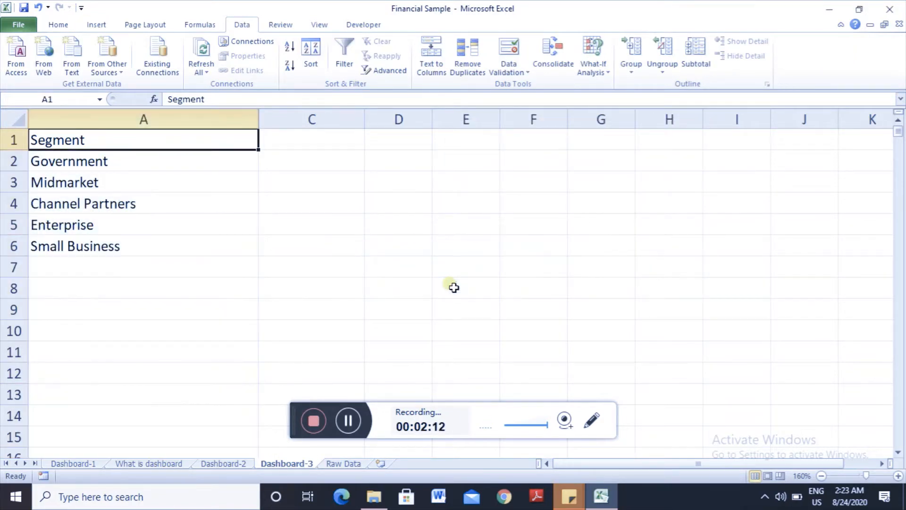
Review the unique segment names listed below the Segment heading in column A.
key(Down)
key(Down)
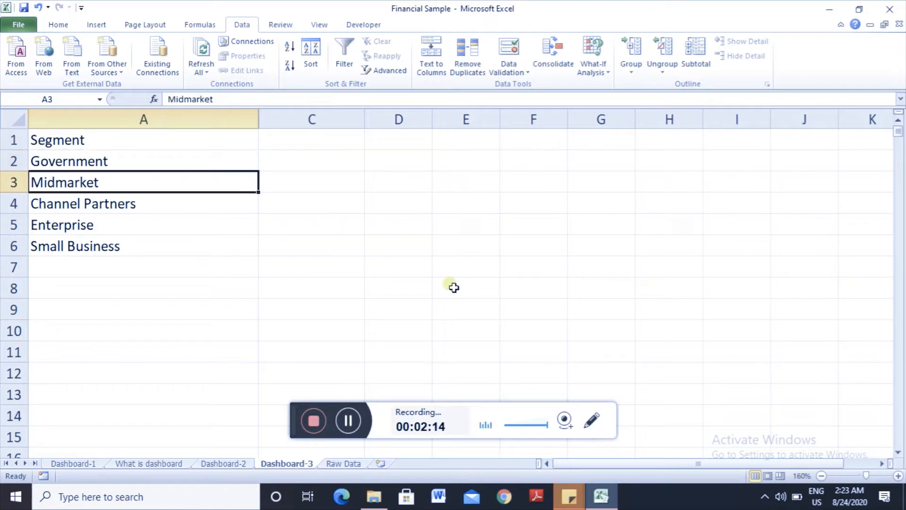
key(Down)
key(Down)
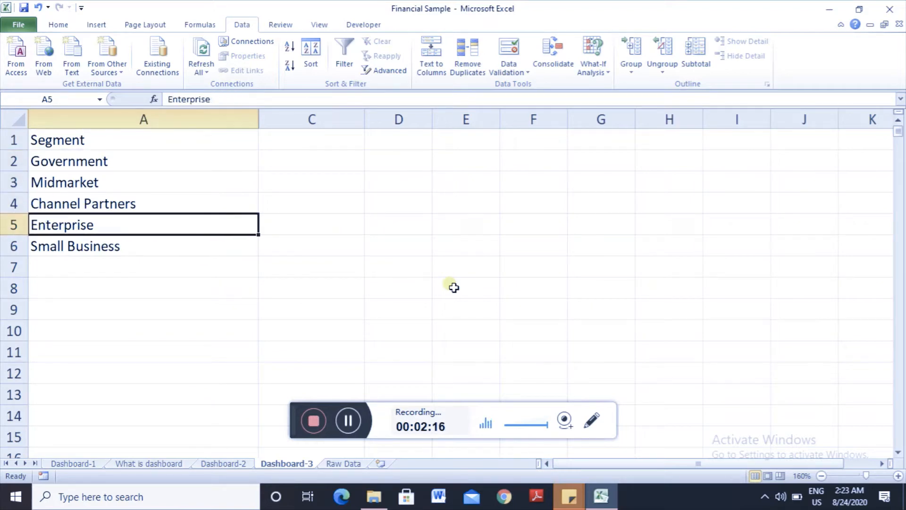
key(Down)
key(Up)
key(Up)
key(Up)
key(Up)
key(Up)
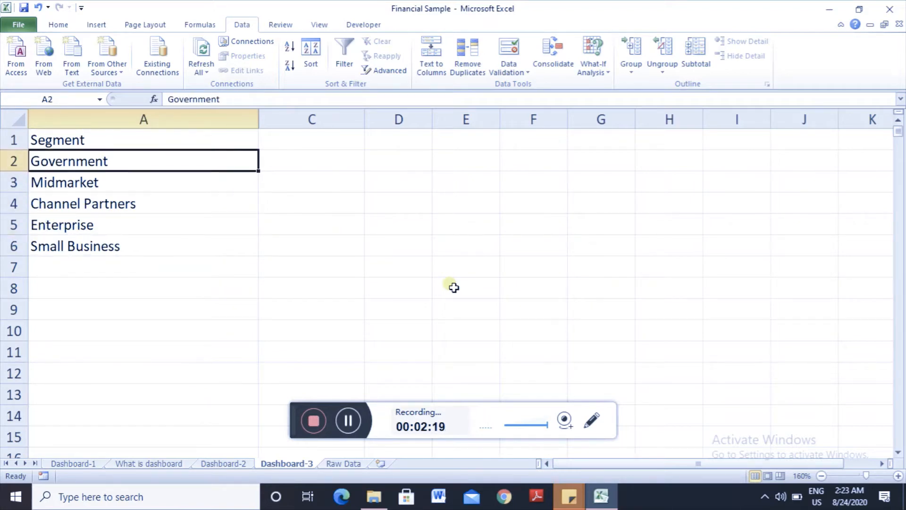
Enter the headings "Profit" in cell C1 and "Profit %" in cell D1.
key(Right)
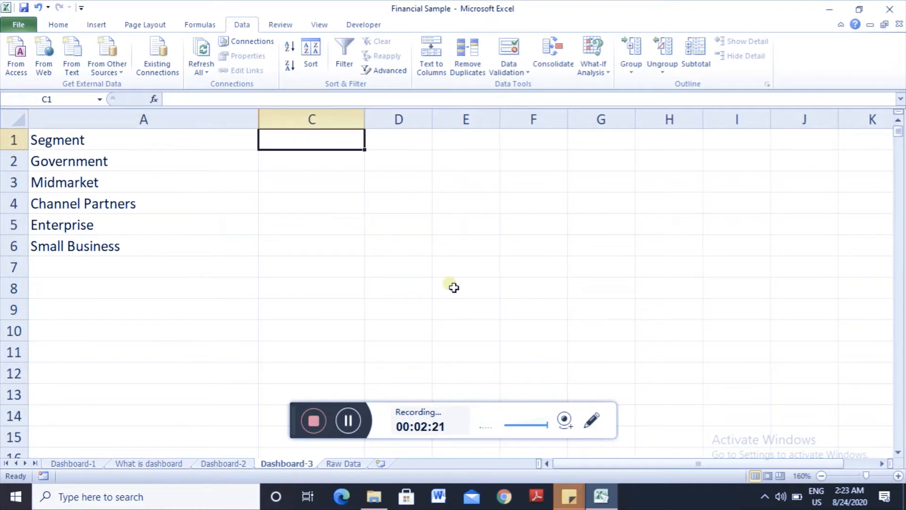
text(Pr)
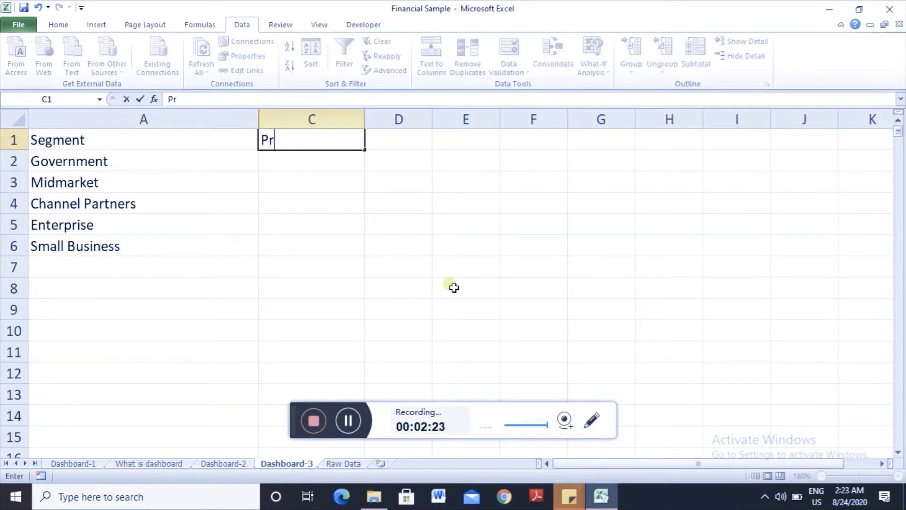
text(ofit)
key(Tab)
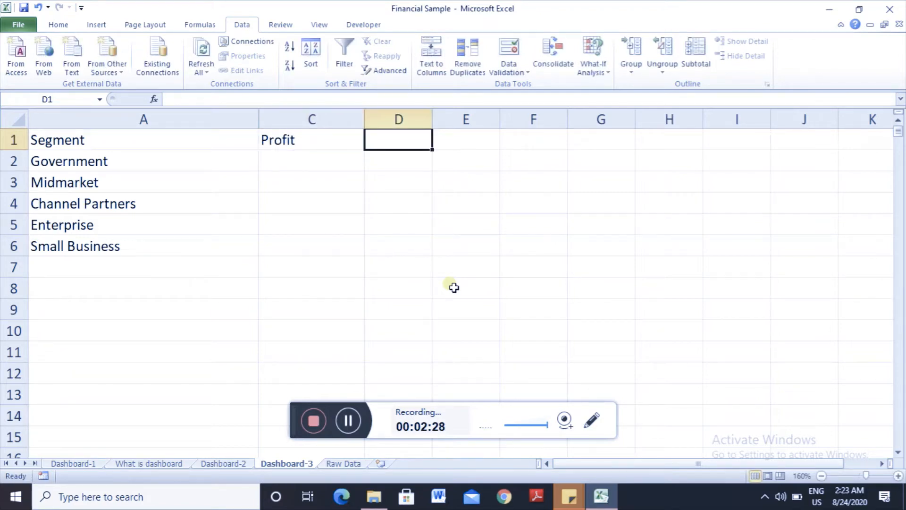
text(Profit)
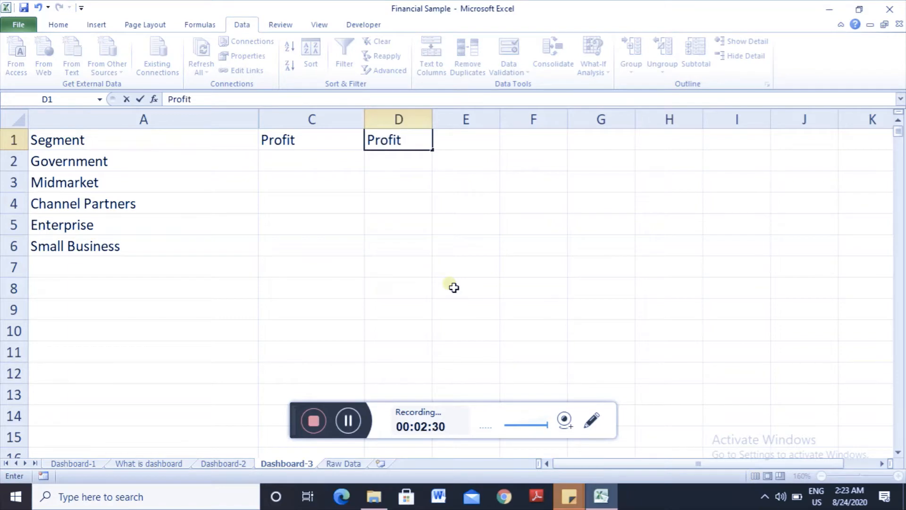
text( %)
key(Return)
key(Left)
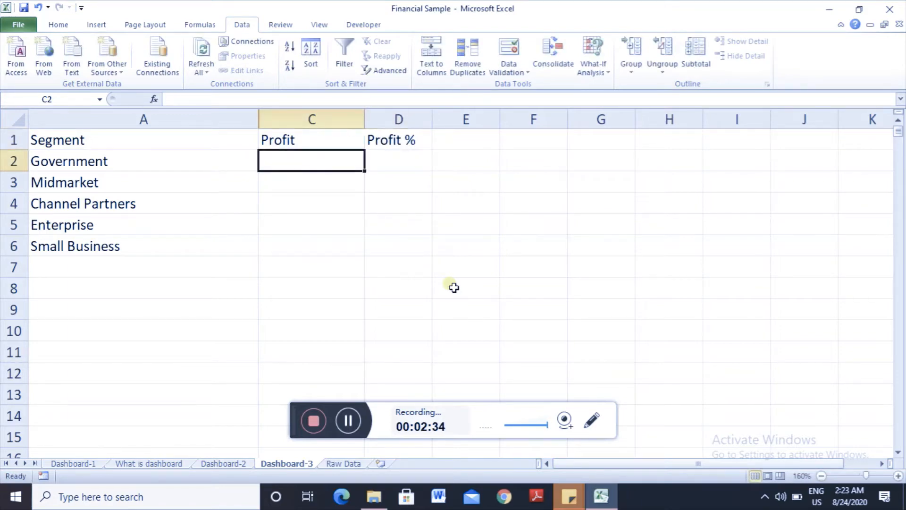
key(Up)
key(Down)
drag(865, 475, 873, 477)
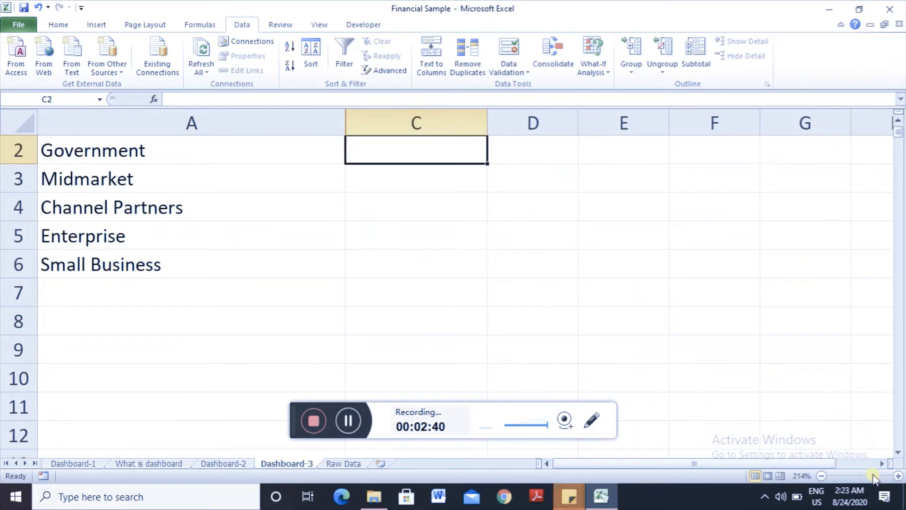
key(Up)
key(Down)
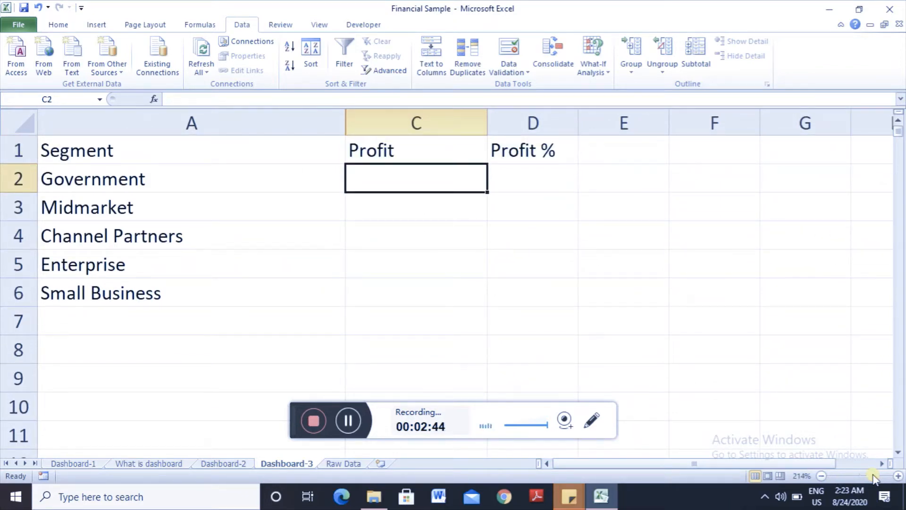
text(=su)
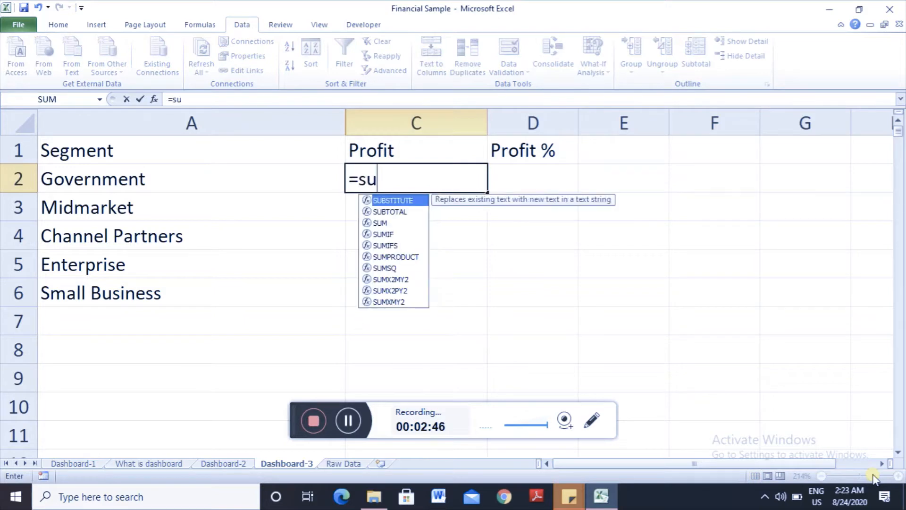
text(mif)
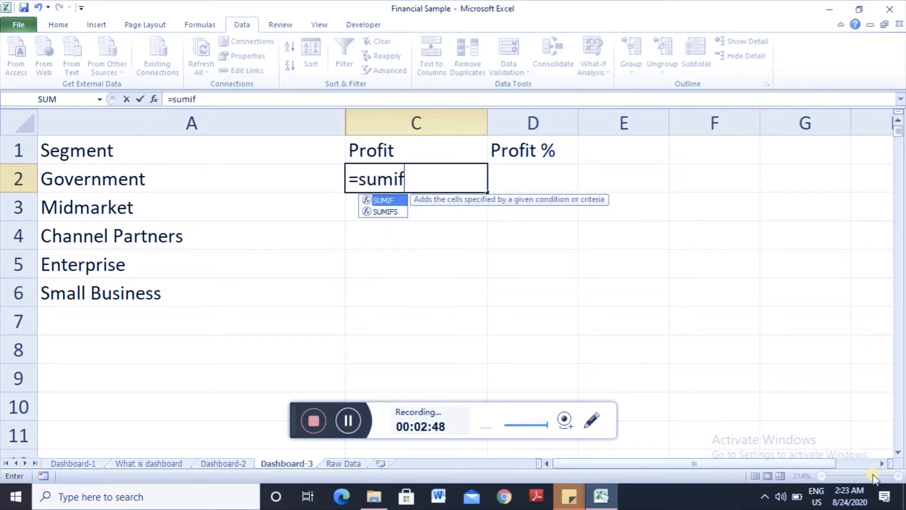
key(Tab)
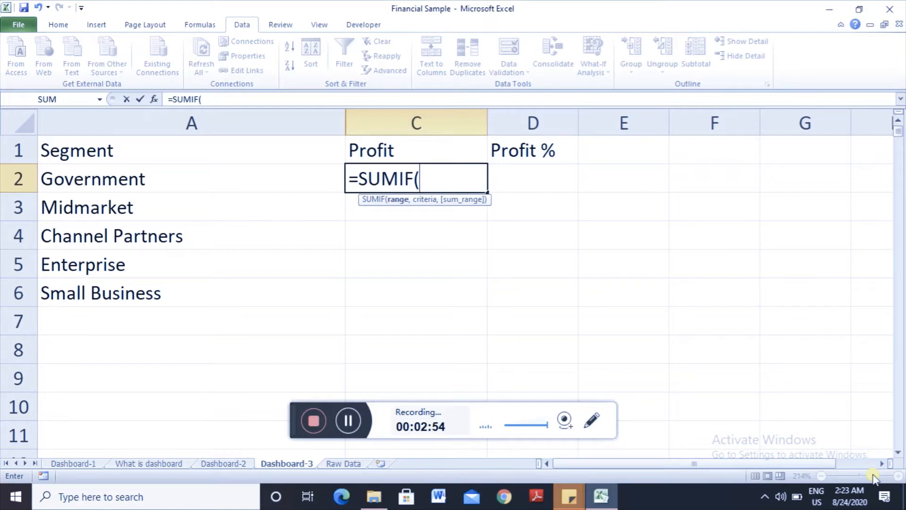
click(343, 463)
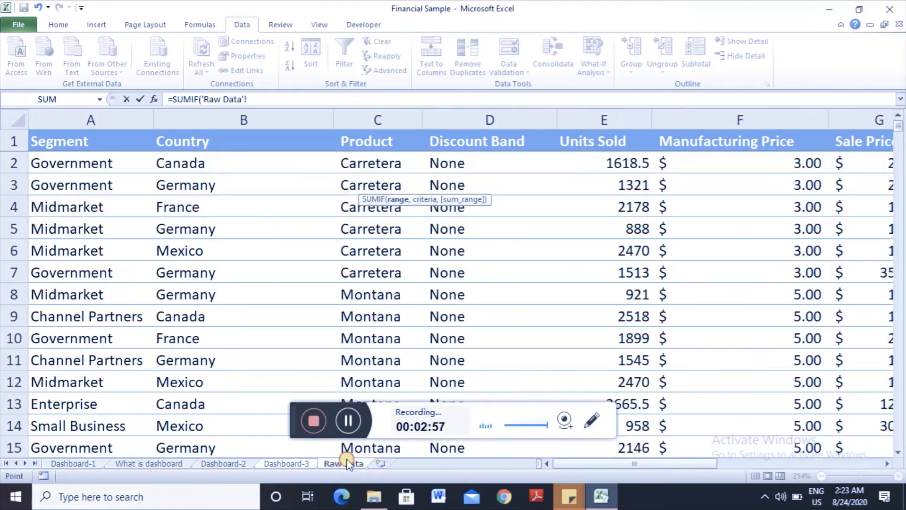
click(86, 117)
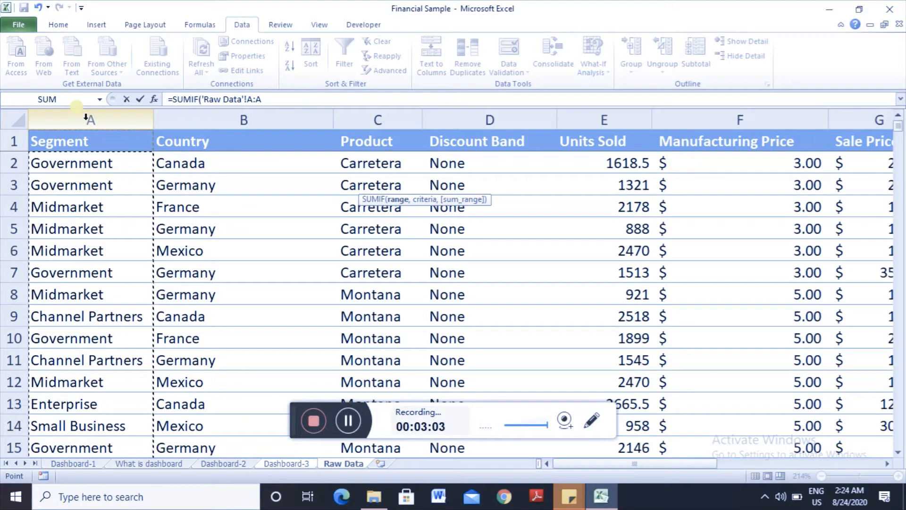
text(,)
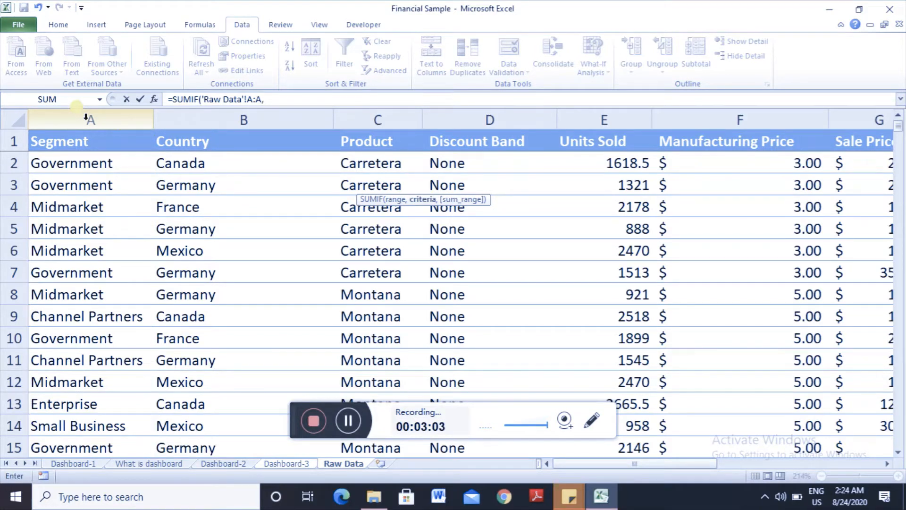
click(295, 465)
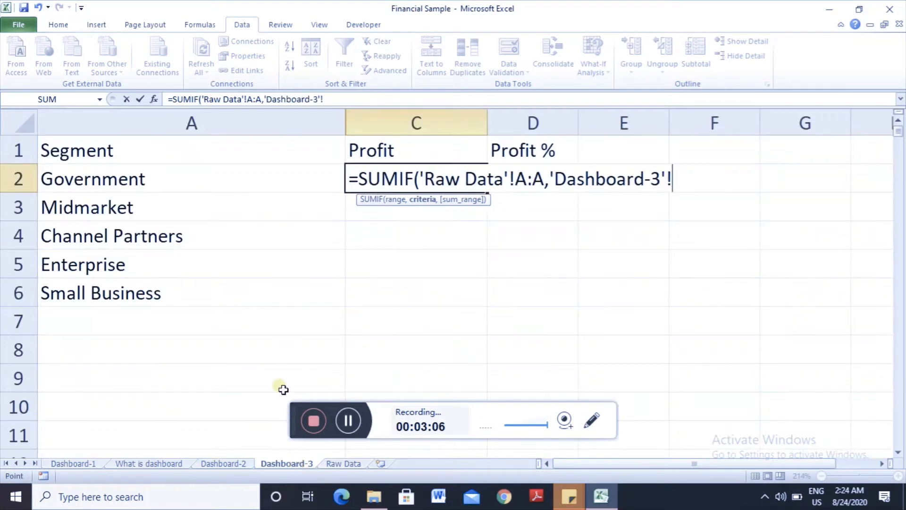
click(154, 178)
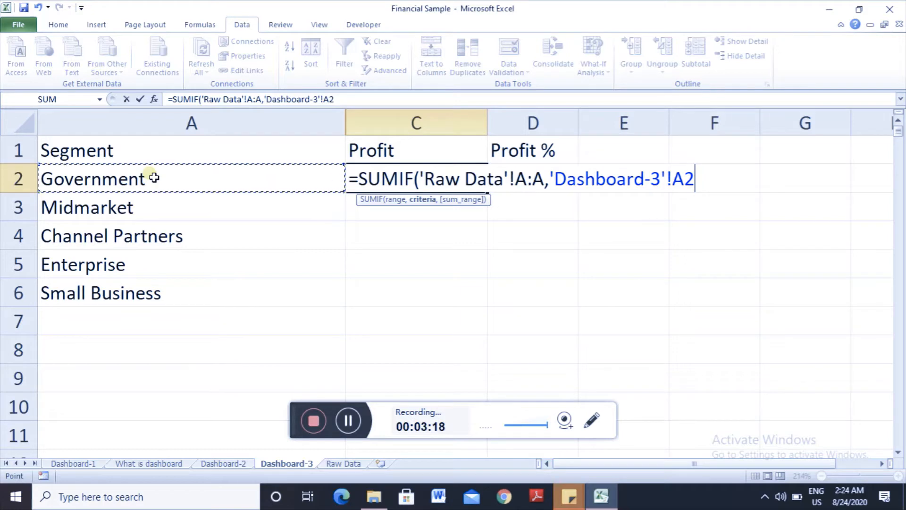
click(672, 179)
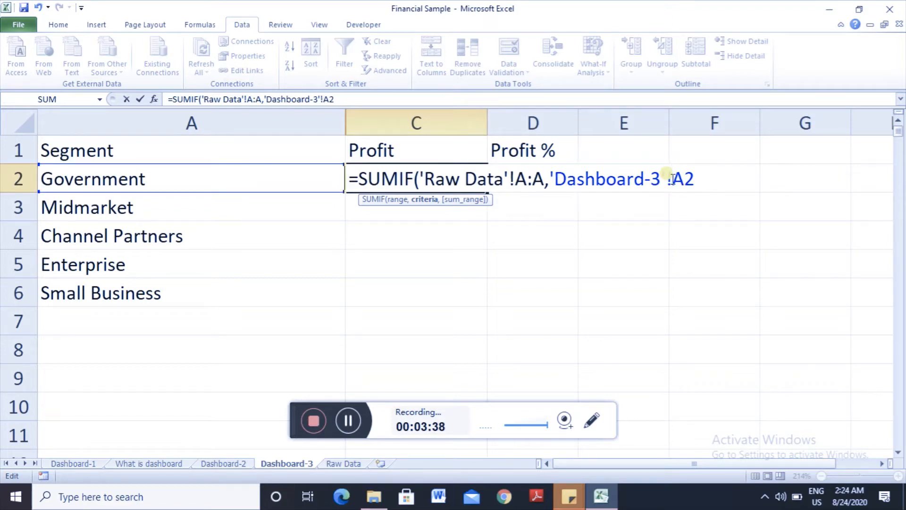
key(F5)
key(Escape)
key(F4)
key(F4)
key(F4)
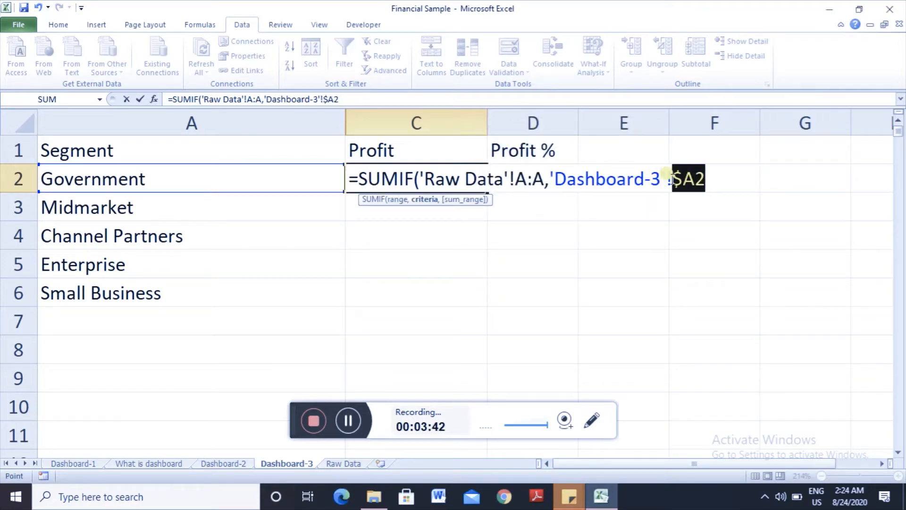
key(Right)
key(Right)
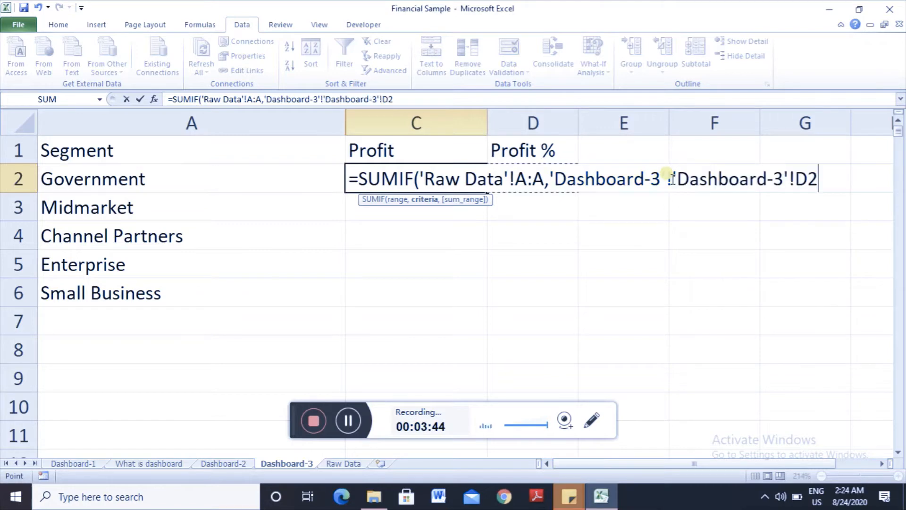
key(Escape)
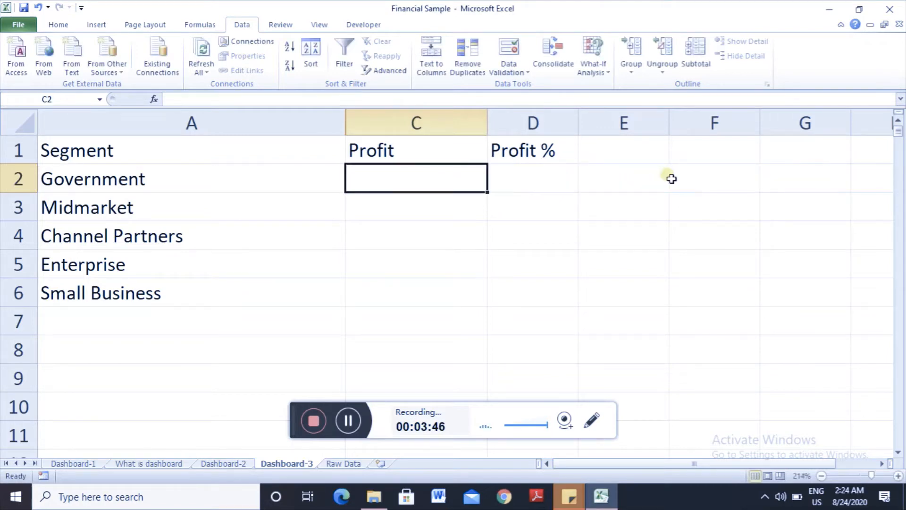
Start a SUMIF formula in cell C2 with column A of the Raw Data sheet as the criteria range.
text(=)
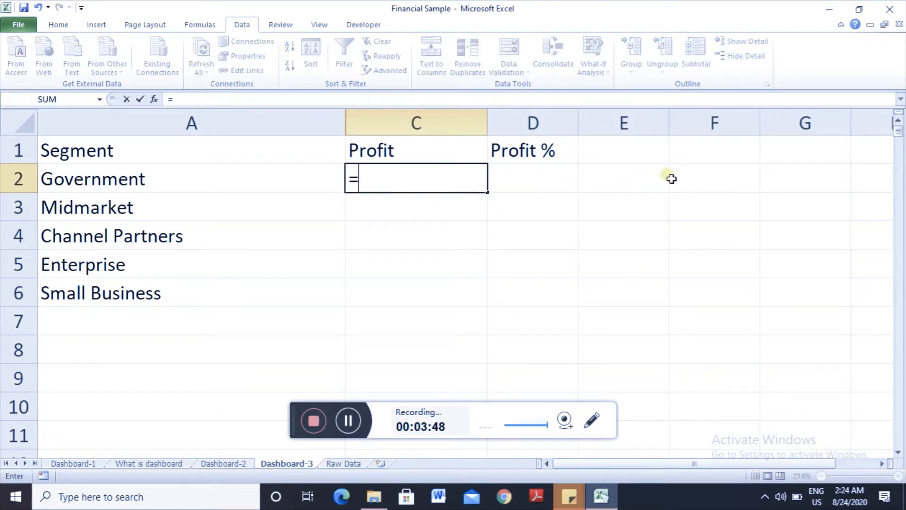
text(sumof)
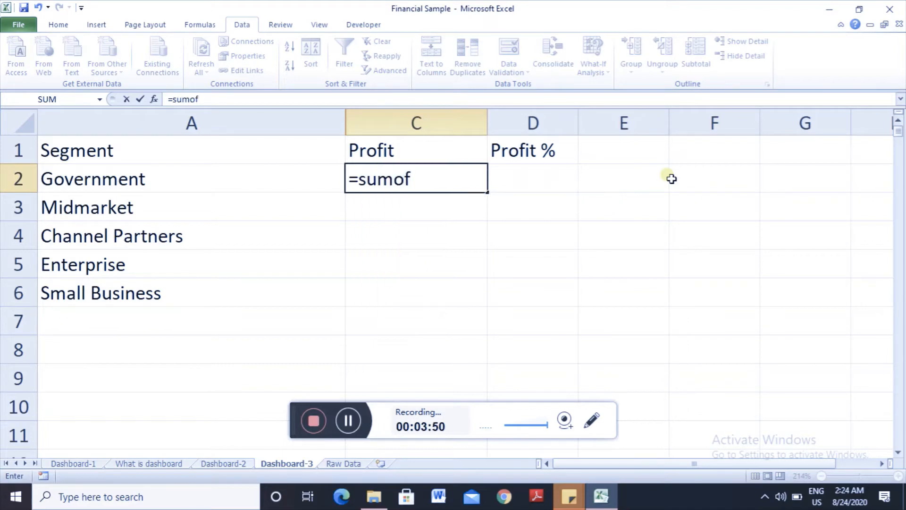
key(BackSpace)
key(BackSpace)
text(if)
key(Tab)
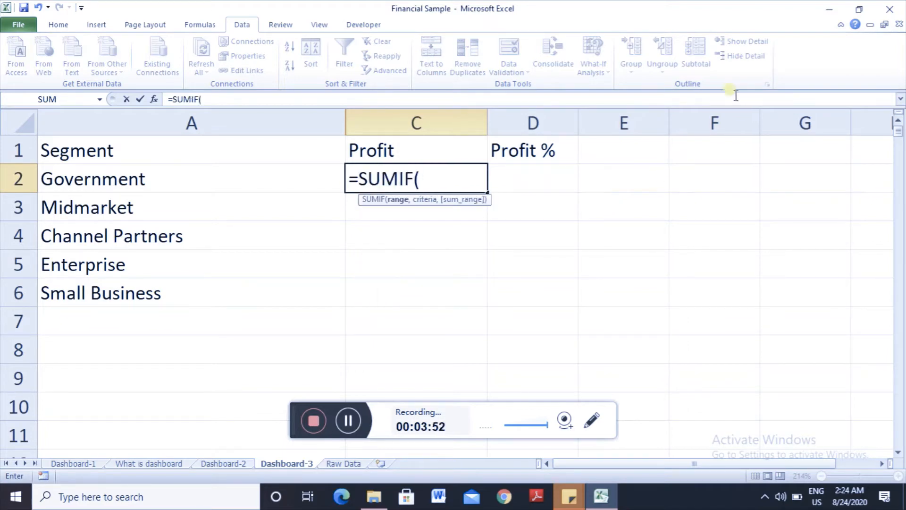
click(330, 463)
click(104, 119)
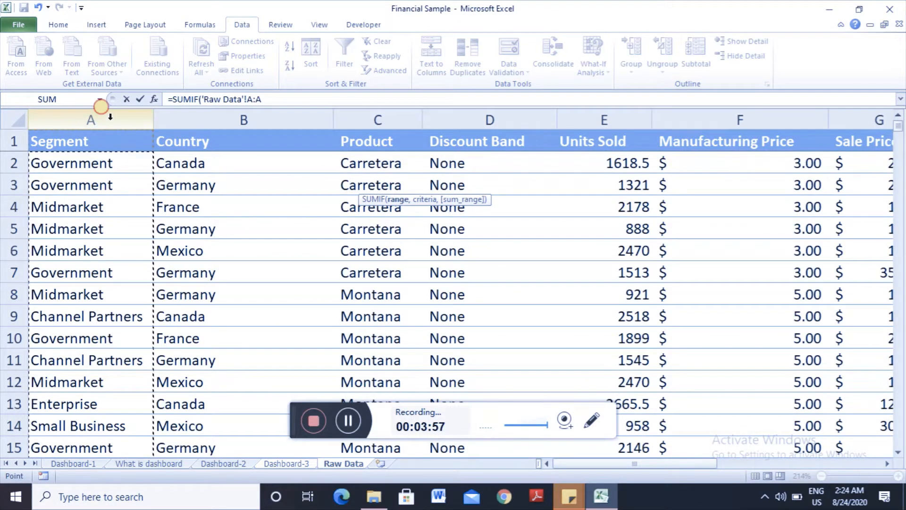
text(,)
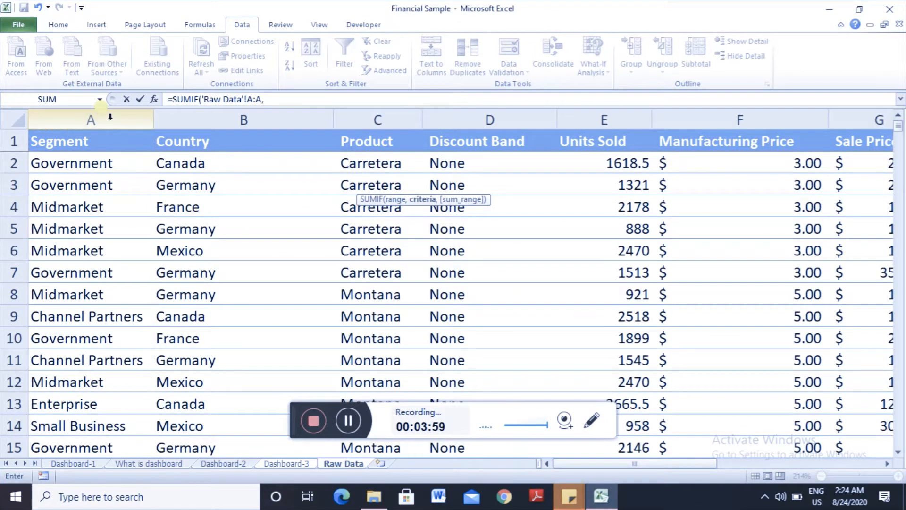
Set the SUMIF criteria to Dashboard-3 cell $A2, with only the column locked.
click(301, 462)
click(128, 179)
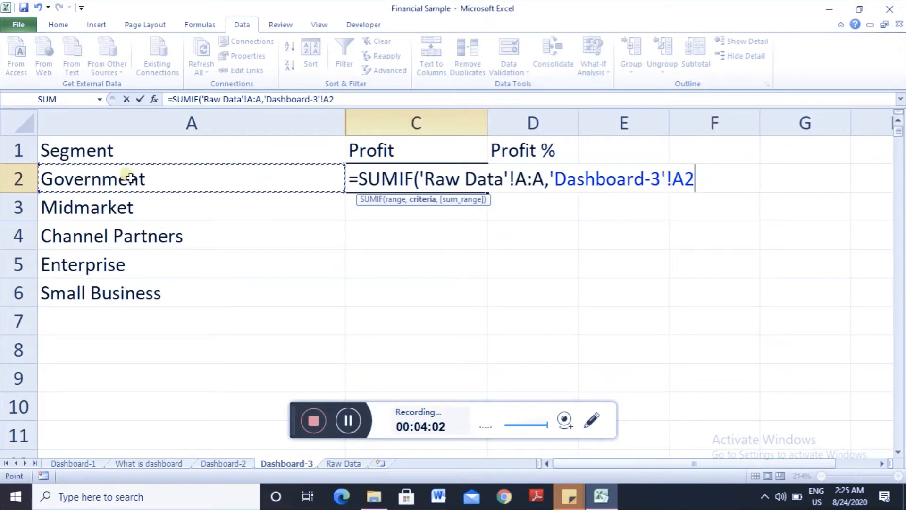
key(F4)
key(F4)
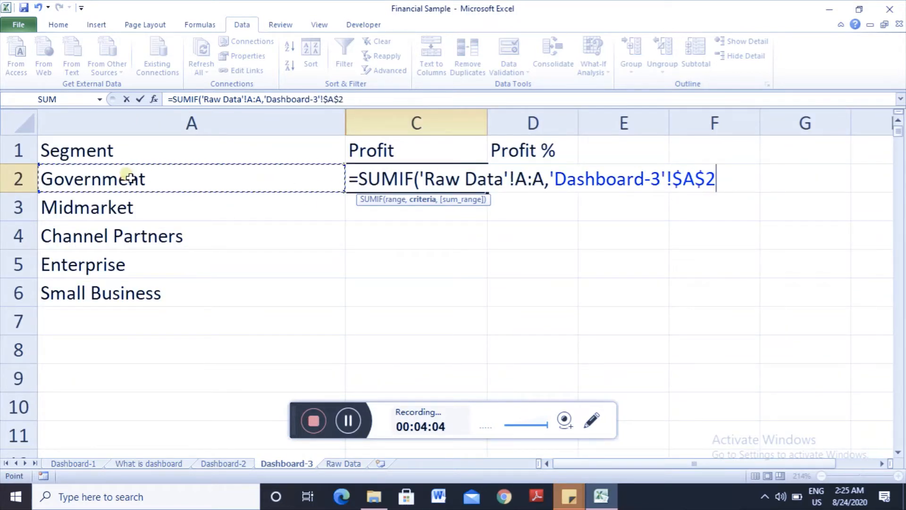
key(F4)
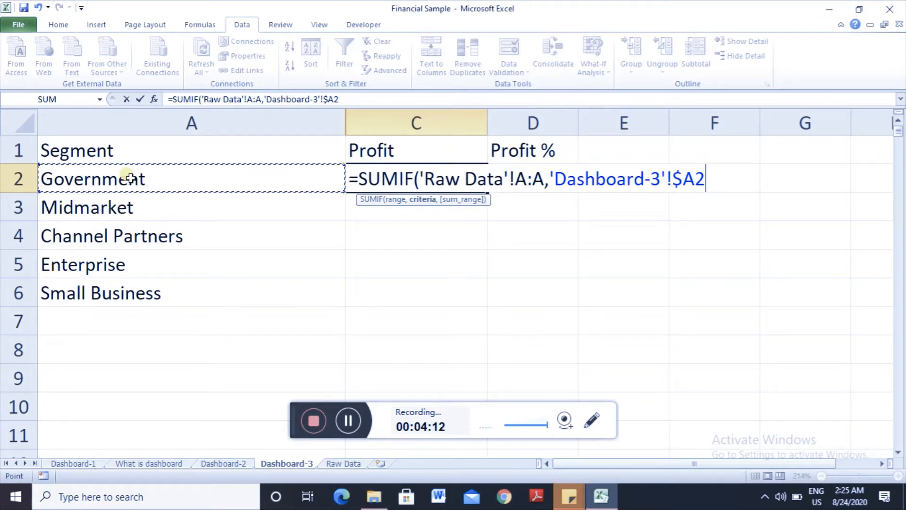
text(,)
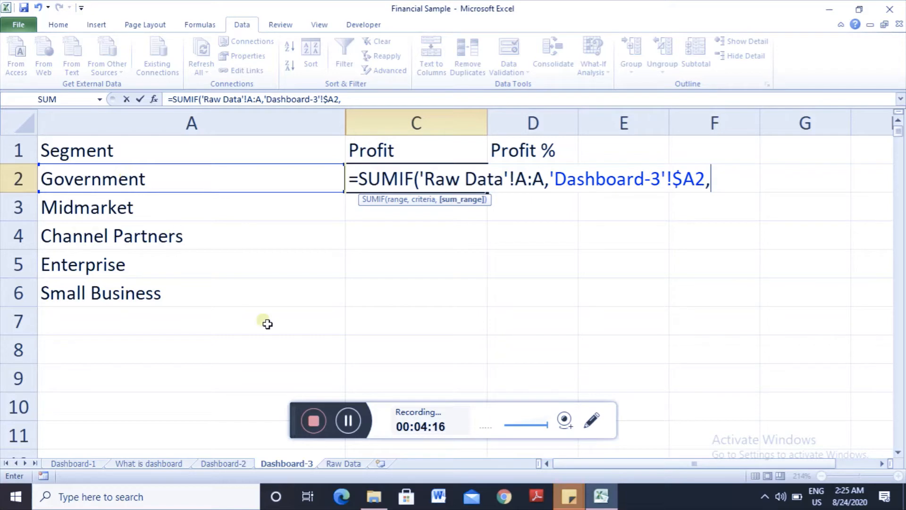
Complete the SUMIF formula with the whole Profit column L:L of the Raw Data sheet as the sum range.
click(335, 463)
click(347, 138)
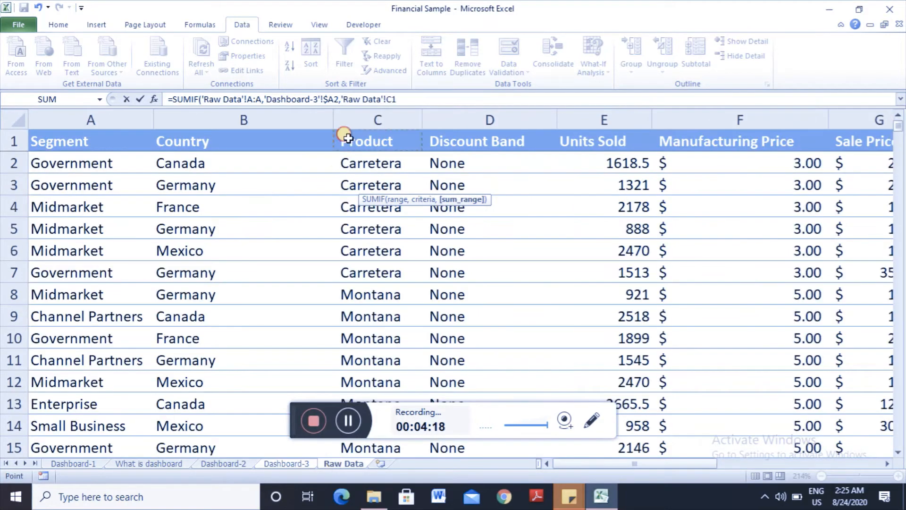
key(Right)
key(Right)
key(Right)
key(Right)
key(Right)
key(Right)
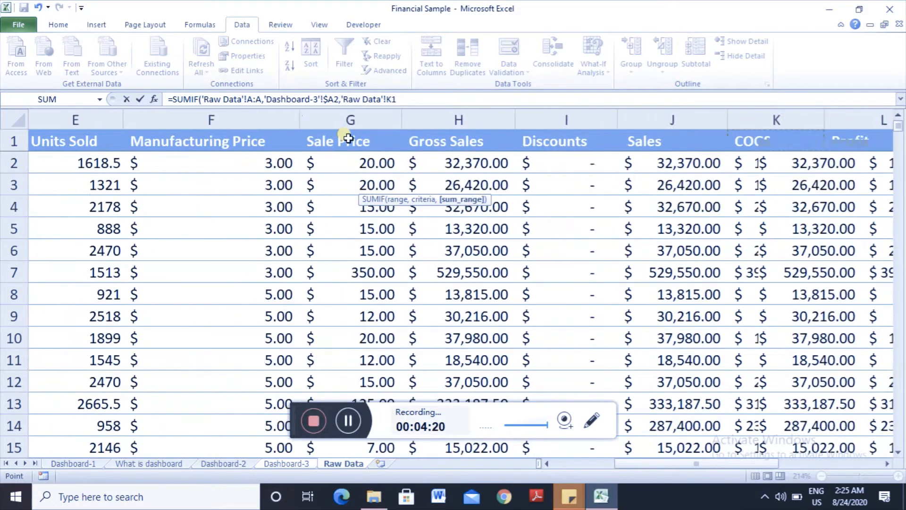
key(Right)
key(Right)
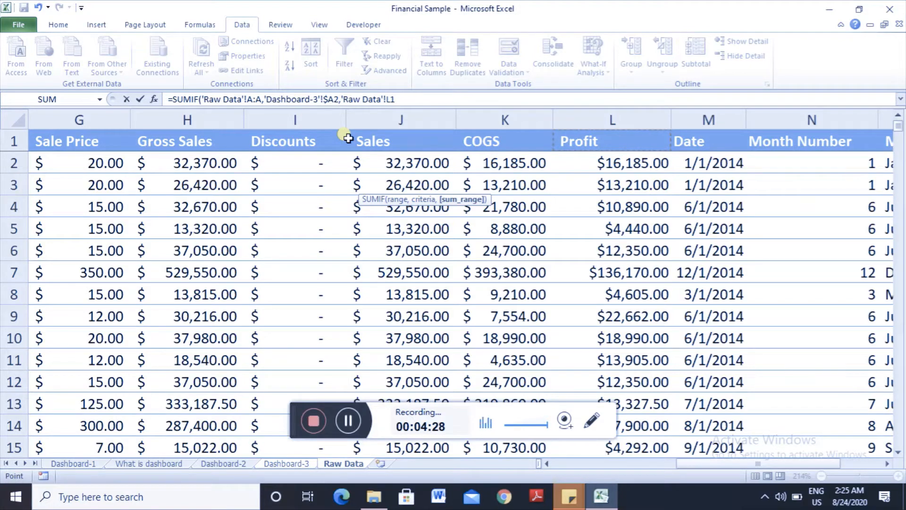
key(ctrl+space)
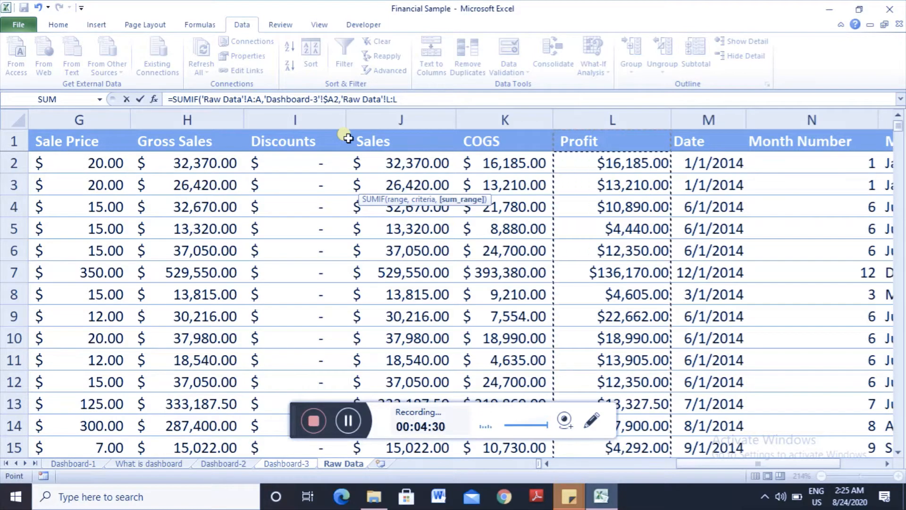
text())
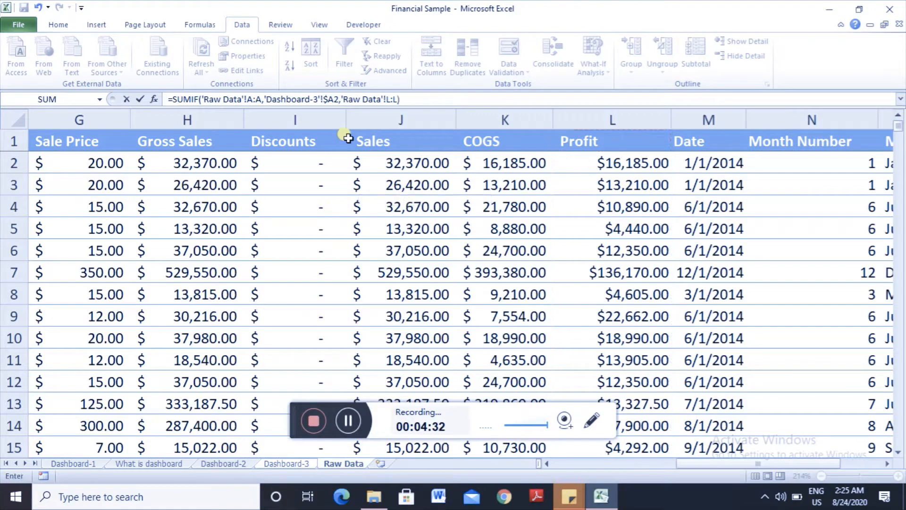
key(Return)
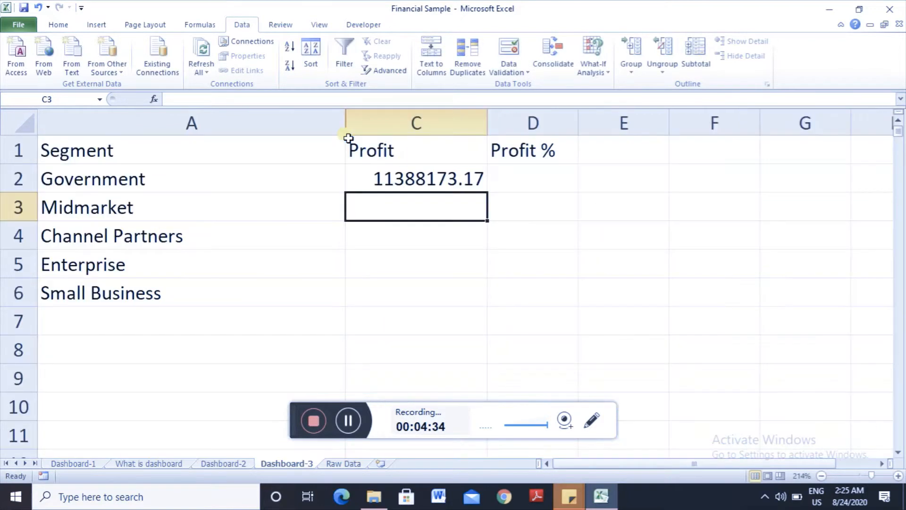
key(Up)
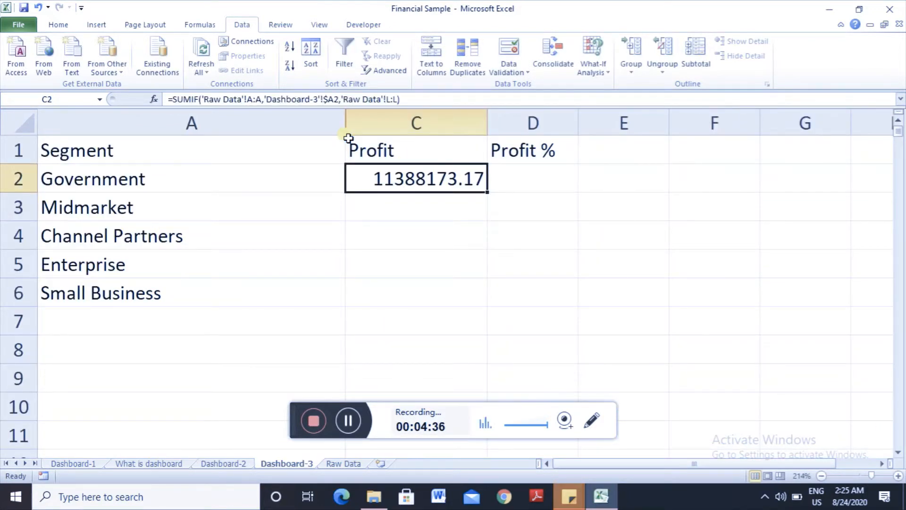
key(ctrl+c)
key(shift+Down)
key(shift+Down)
key(shift+Down)
key(shift+Down)
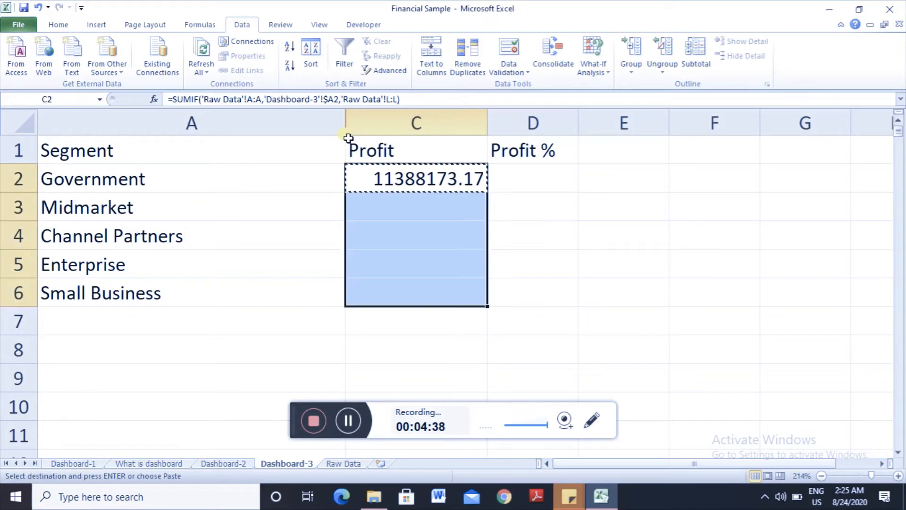
text(\)
key(Escape)
key(Down)
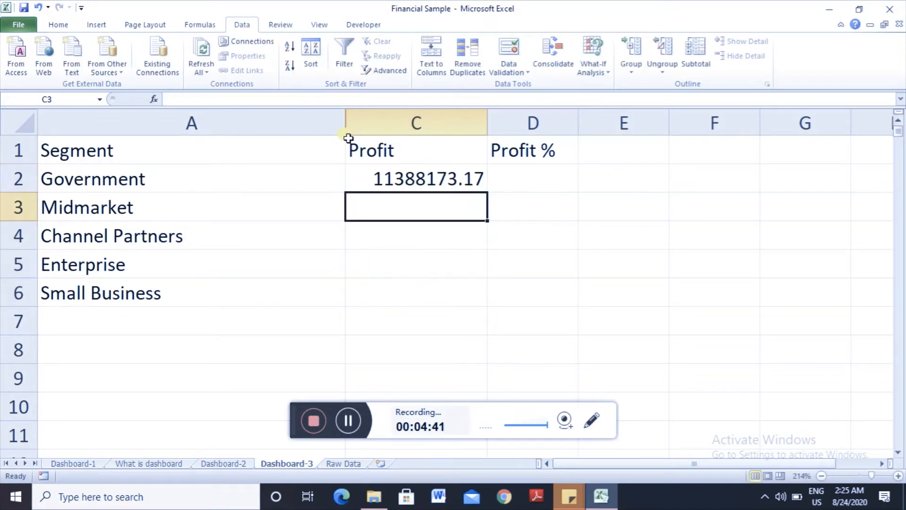
Copy the SUMIF formula from C2 down through C6 for the remaining segments.
key(Up)
key(ctrl+c)
key(shift+Down)
key(shift+Down)
key(shift+Down)
key(shift+Down)
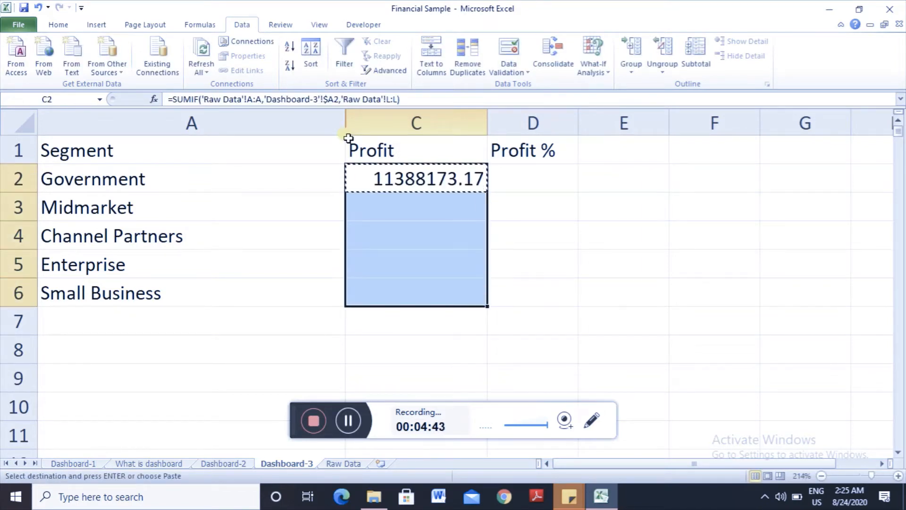
key(Return)
Enter the label "Total" in cell A7, below the last segment.
key(Up)
key(Down)
key(Down)
key(Down)
key(Down)
key(Down)
key(Down)
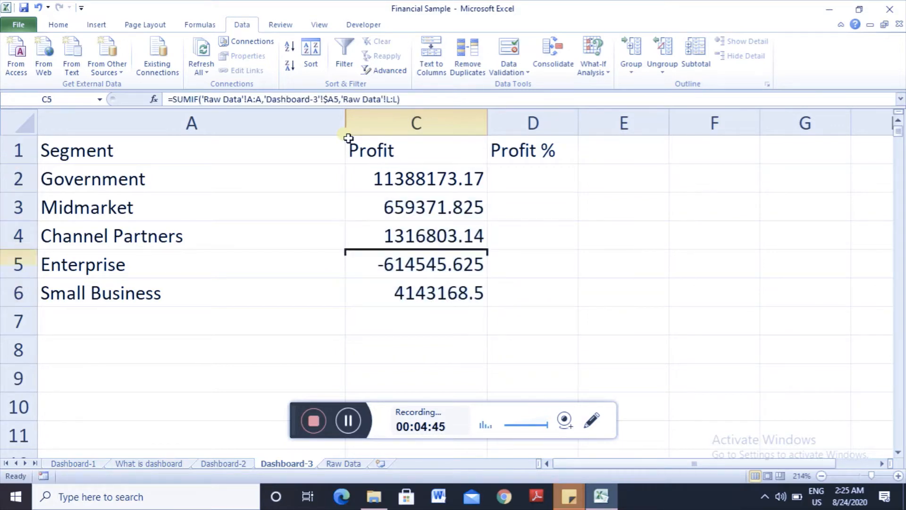
key(Left)
text(Tolta)
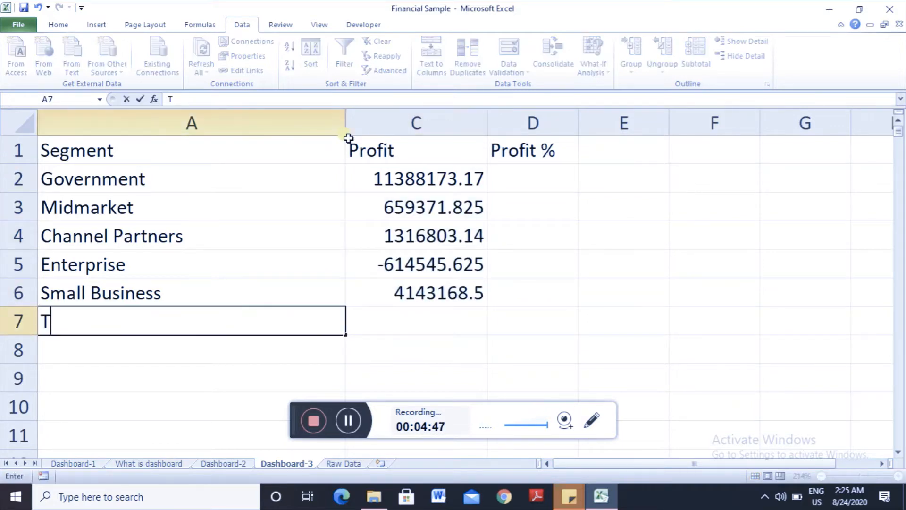
key(BackSpace)
key(BackSpace)
key(BackSpace)
text(Ta)
key(BackSpace)
key(BackSpace)
text(tal\)
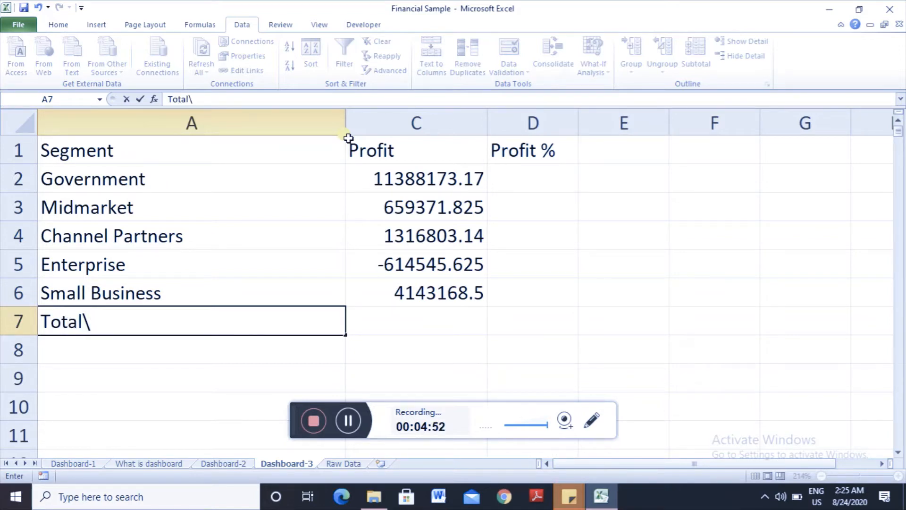
key(BackSpace)
key(Return)
Sum the segment profits in cell C7 with =SUM(C2:C6).
key(Right)
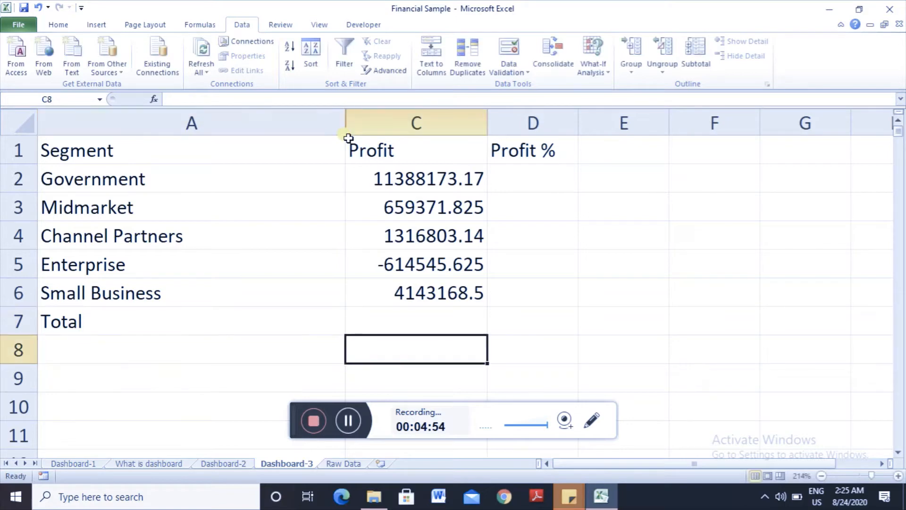
key(Up)
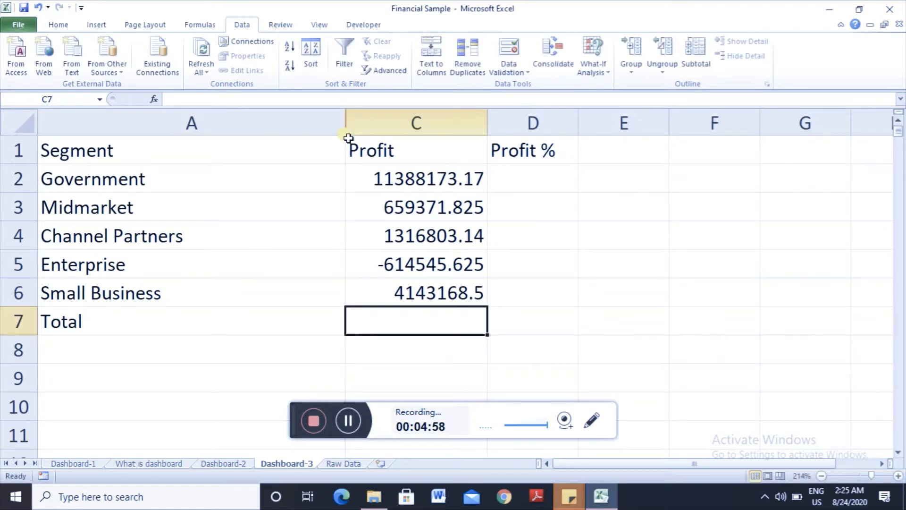
key(alt+equal)
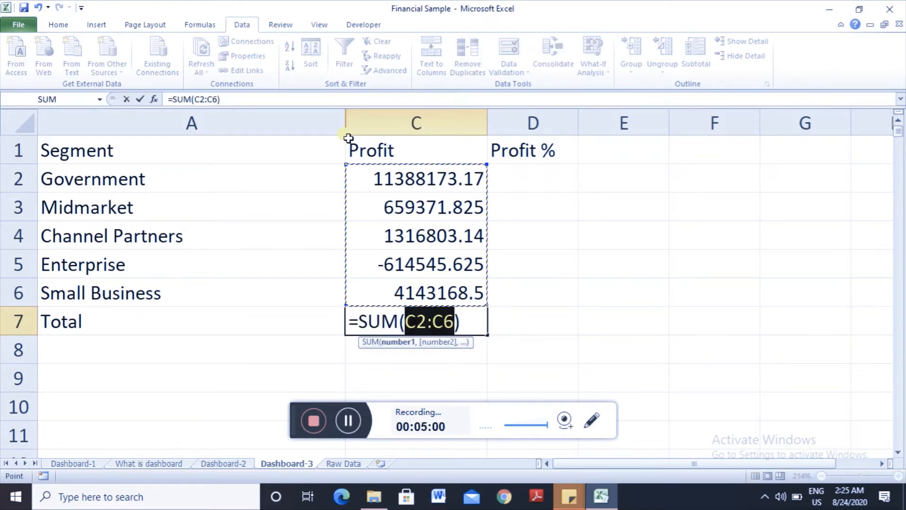
key(Return)
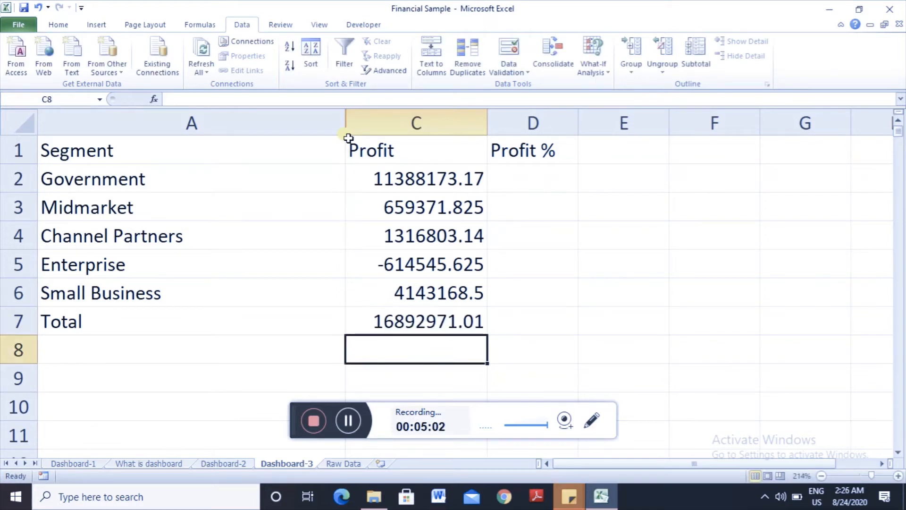
Format the Profit values in C2:C7 as Currency with the $ symbol and 0 decimal places.
key(Up)
click(348, 138)
key(Down)
key(ctrl+shift+Down)
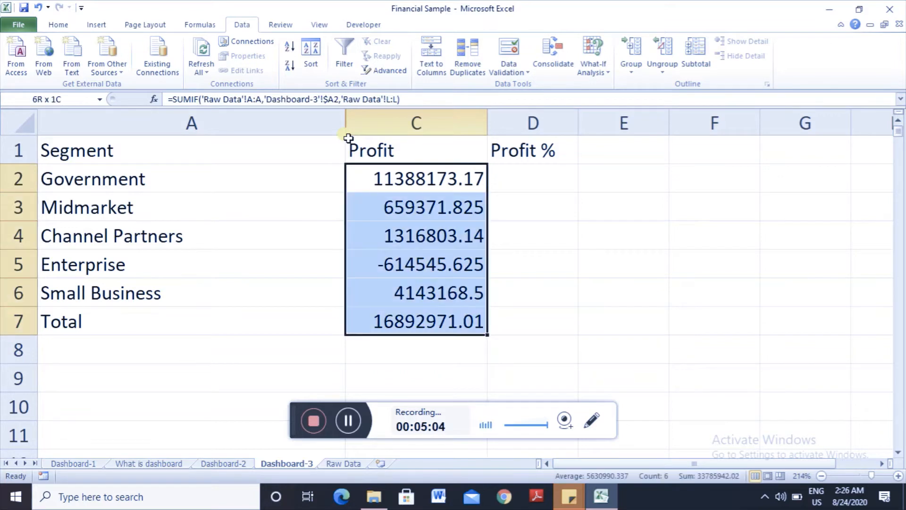
key(ctrl+1)
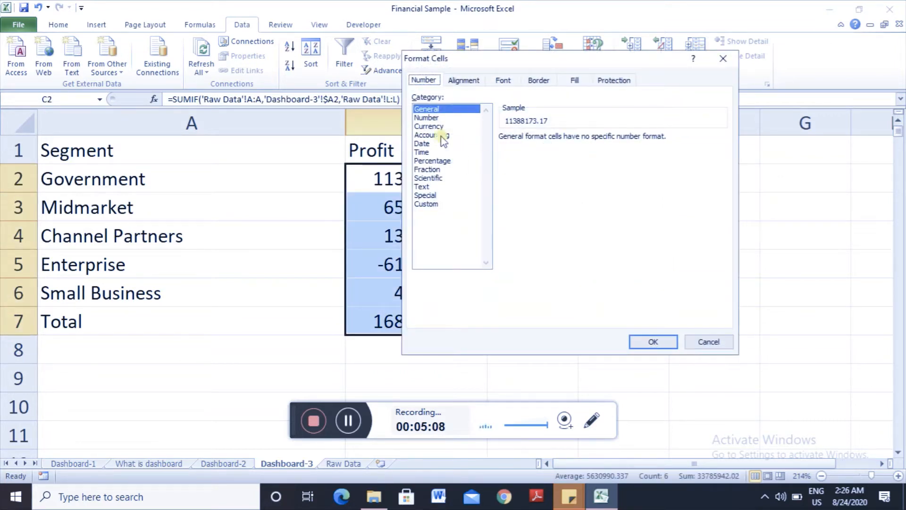
click(434, 118)
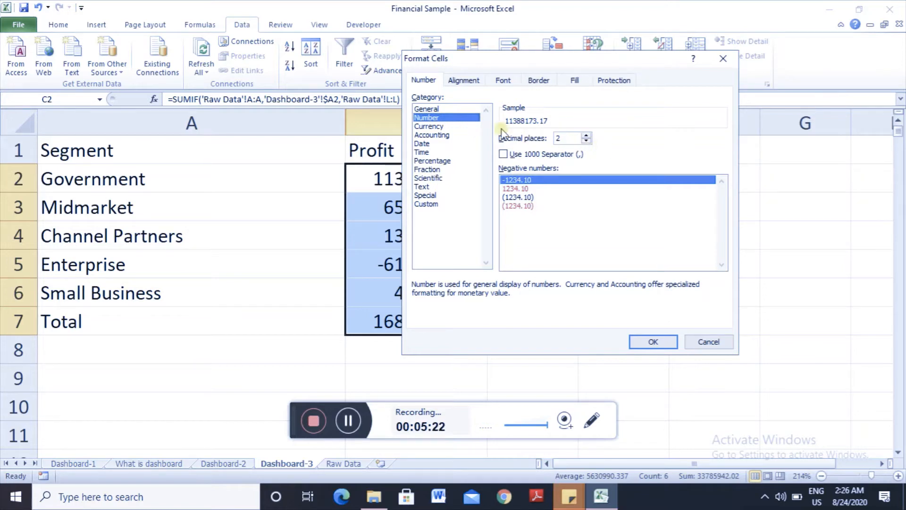
click(443, 135)
click(432, 126)
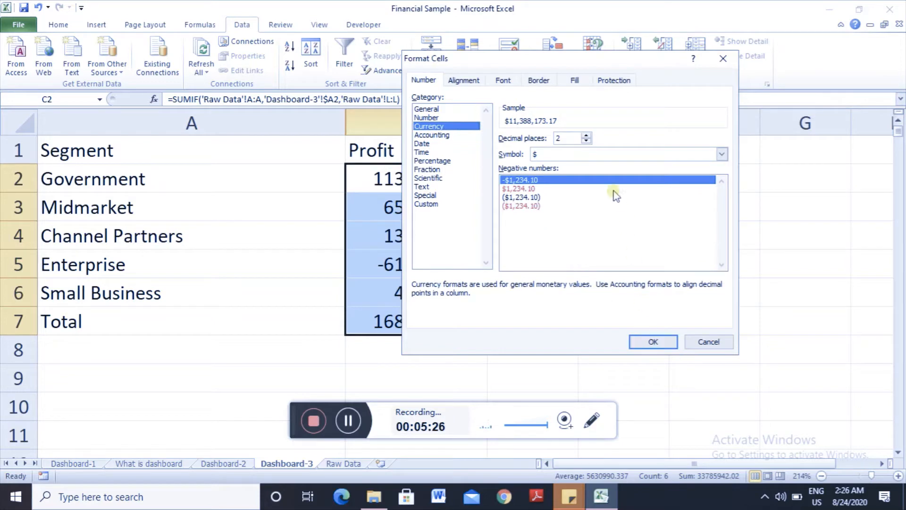
click(573, 138)
key(BackSpace)
text(0)
key(Return)
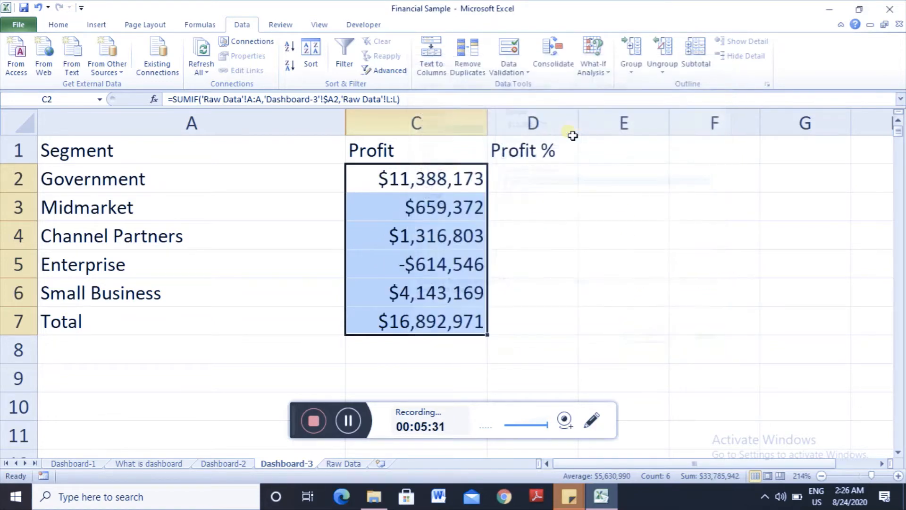
Review the formatted Profit values in column C from the heading down to the total.
key(Up)
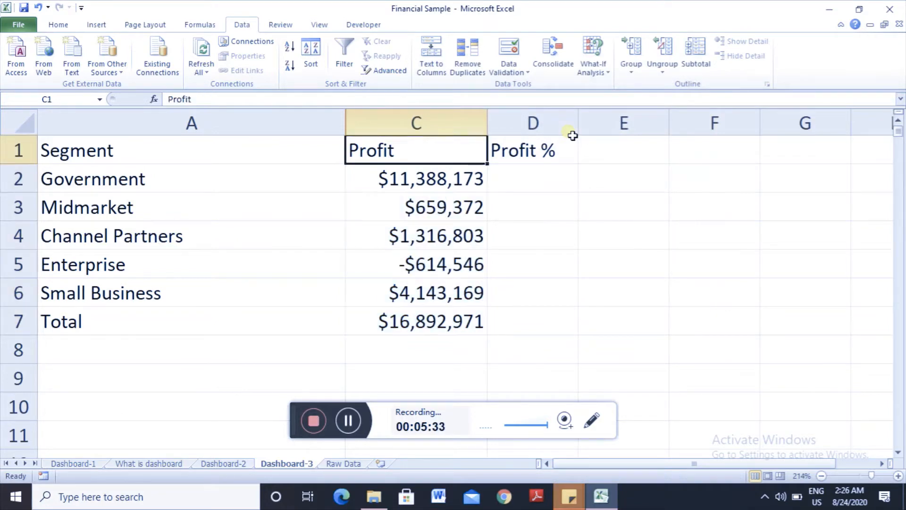
key(Down)
key(Right)
key(Left)
key(Down)
key(Down)
key(Down)
key(Down)
key(Down)
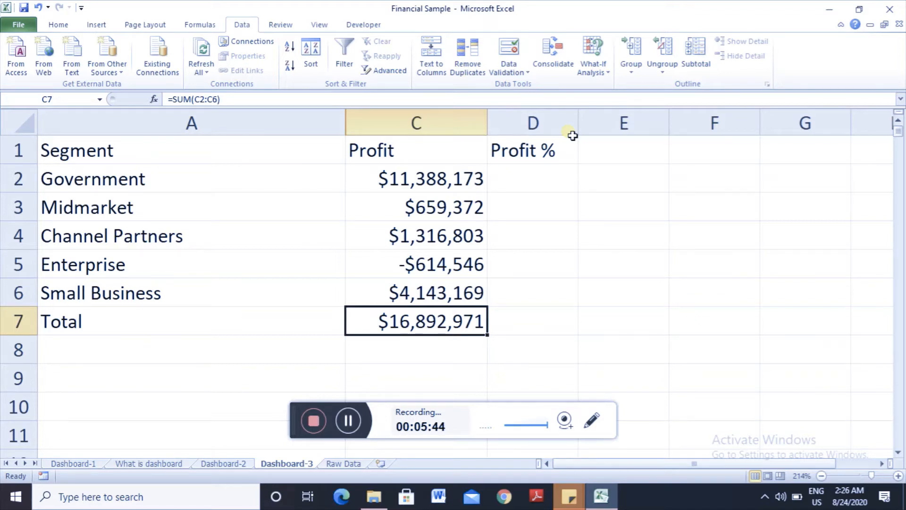
Check the Profit column's total in cell L702 on the Raw Data sheet and return to the Dashboard-3 sheet.
click(354, 462)
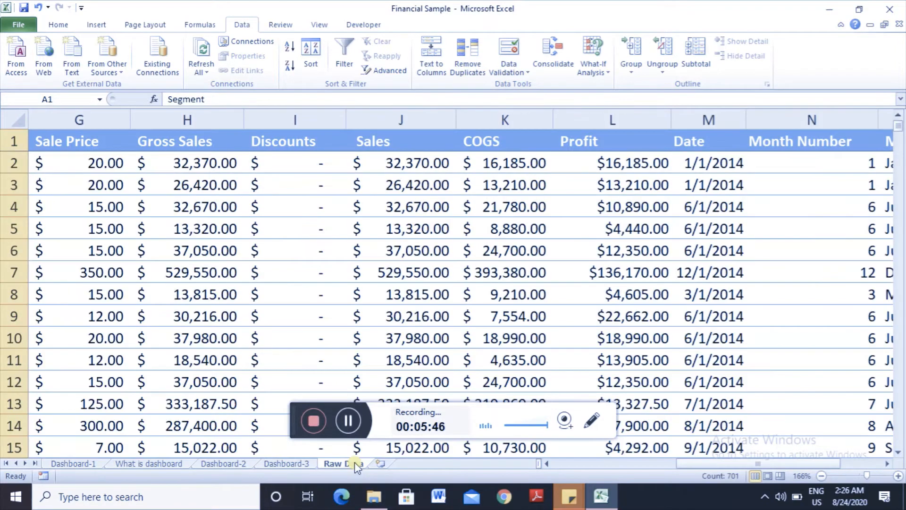
key(Down)
key(Down)
key(Down)
key(Down)
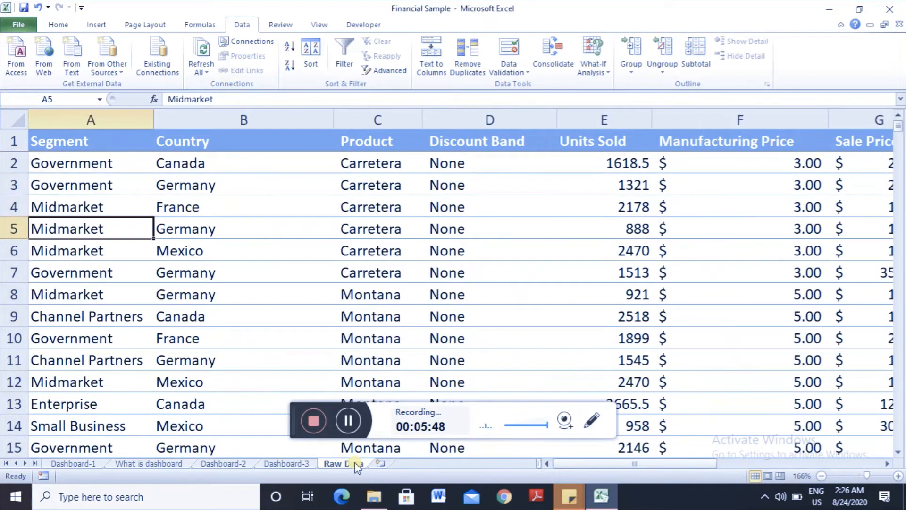
key(ctrl+Down)
key(Down)
key(Down)
key(Down)
key(Up)
key(Up)
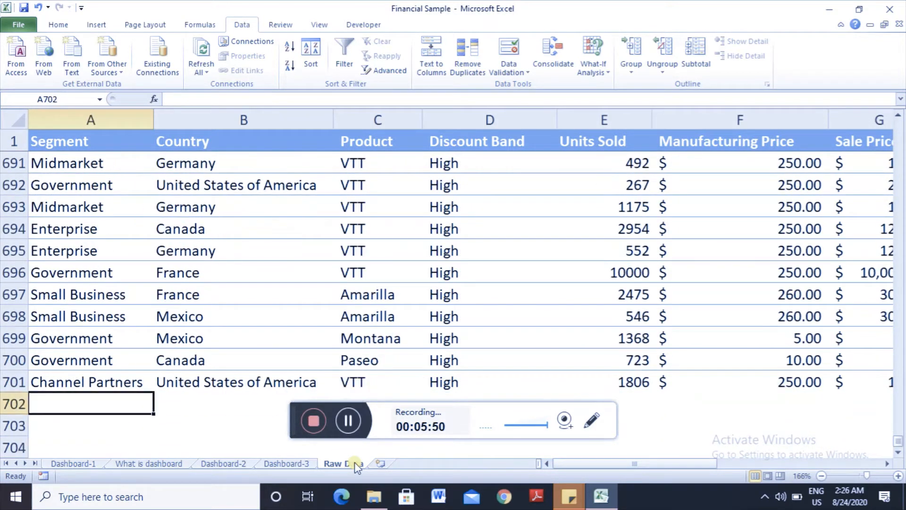
key(Right)
key(Right)
key(Right)
key(Right)
key(Right)
key(Right)
key(Right)
key(Right)
key(Right)
key(Right)
key(Right)
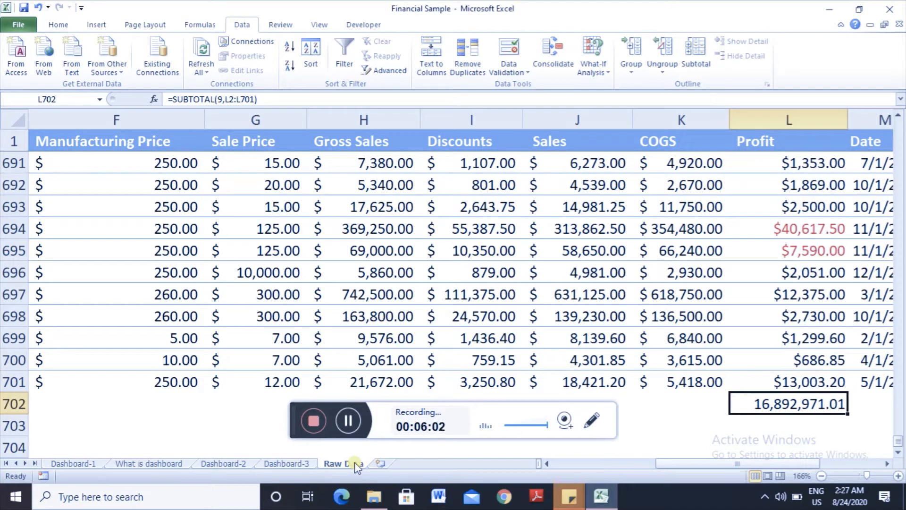
click(305, 468)
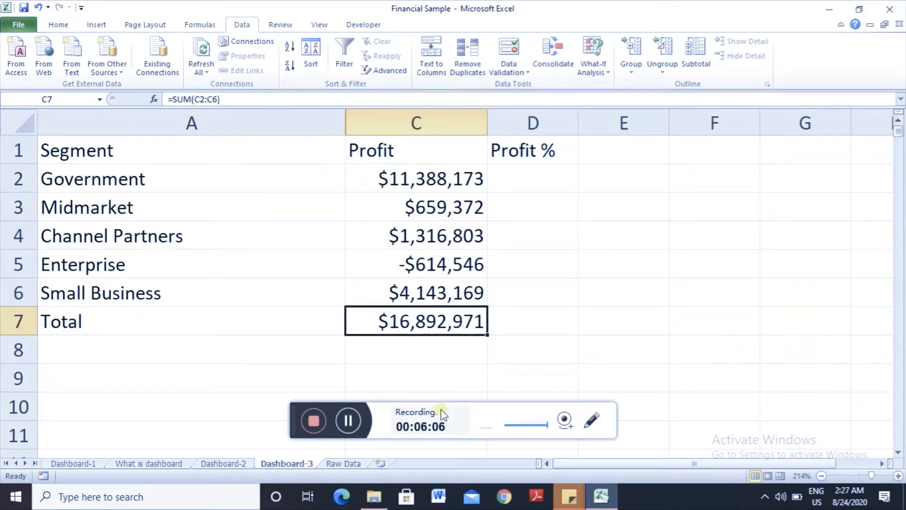
Start the Profit % formula for Government in cell D2 with a reference to its profit in C2.
key(Up)
key(Up)
key(Up)
key(Up)
key(Up)
key(Up)
key(Down)
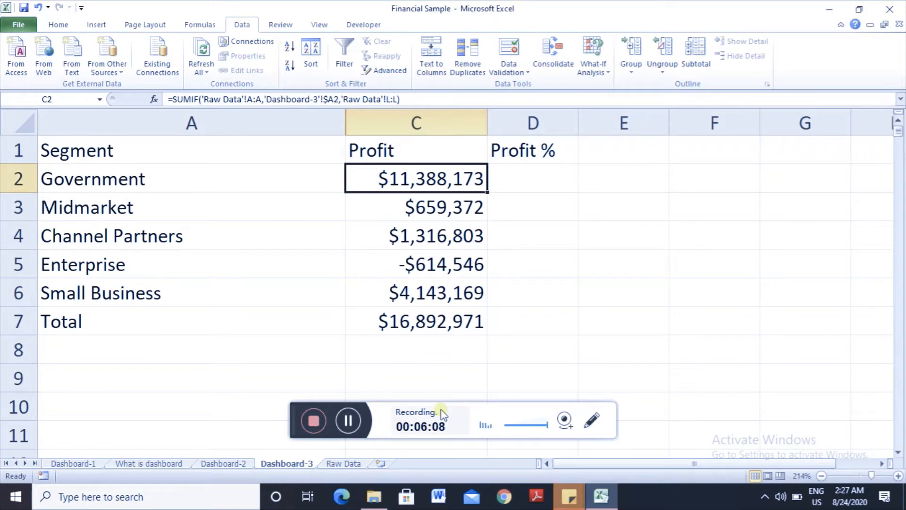
key(Right)
key(Left)
key(Left)
key(Right)
key(Right)
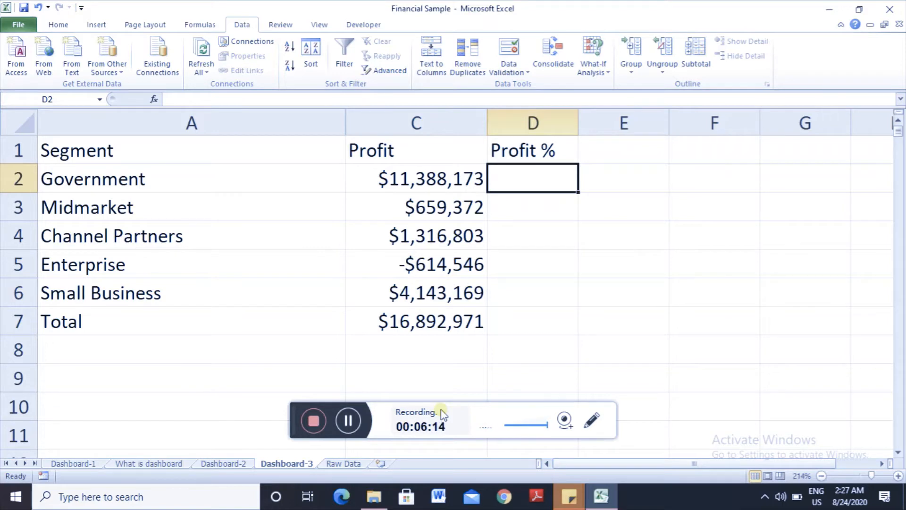
text(=)
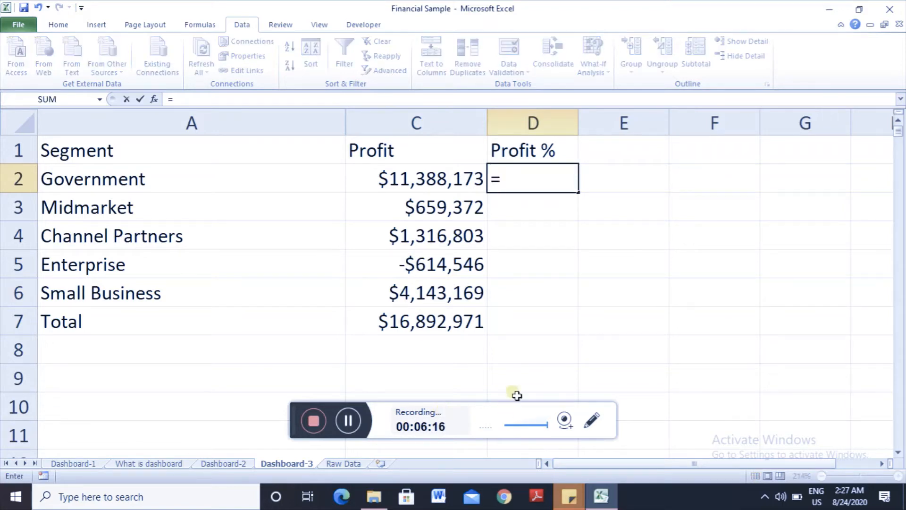
click(433, 185)
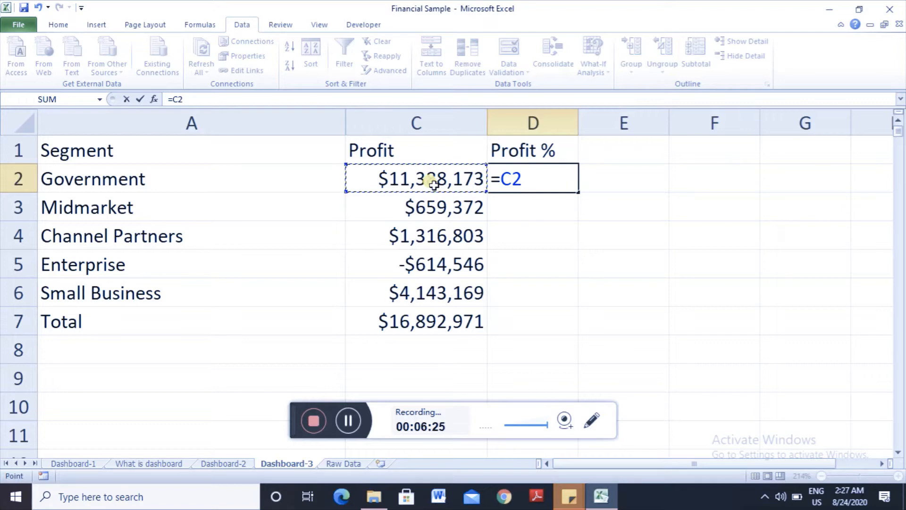
text(')
key(BackSpace)
text(;)
key(BackSpace)
text(L)
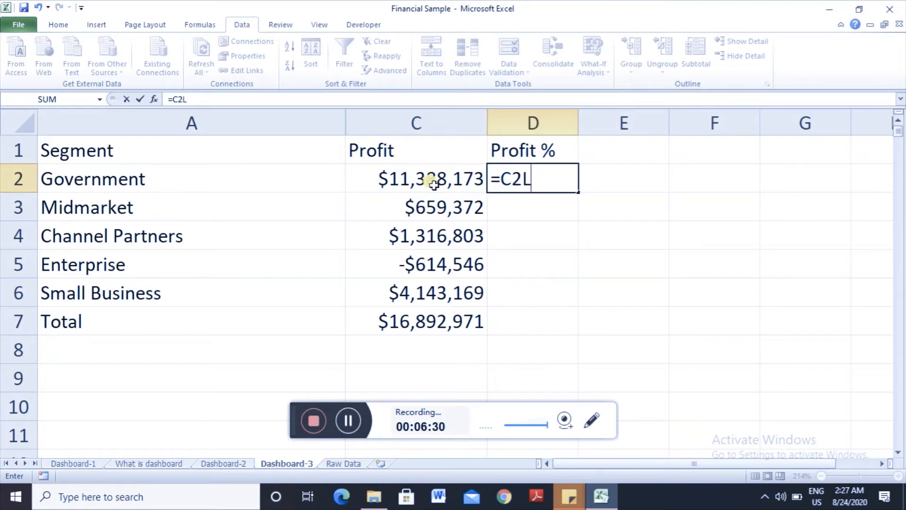
key(BackSpace)
text(:)
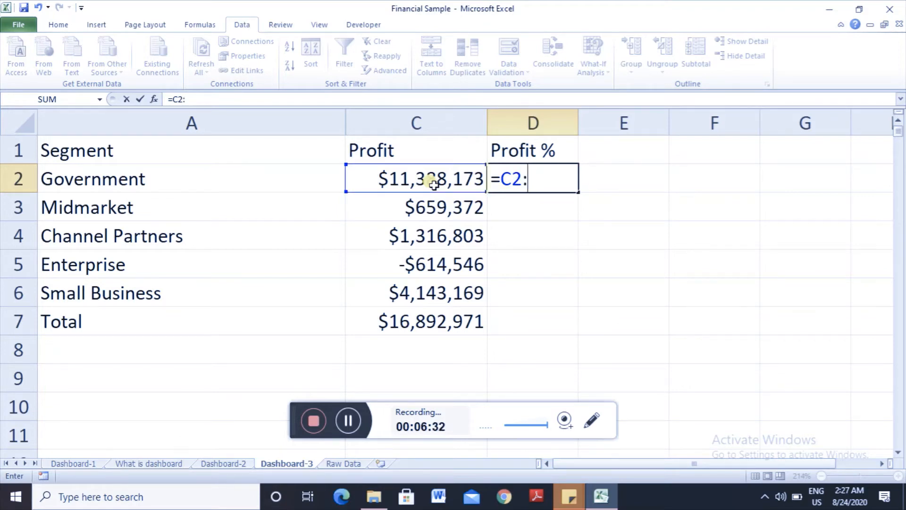
key(BackSpace)
text(")
key(BackSpace)
text(?)
key(BackSpace)
text(.)
text(.)
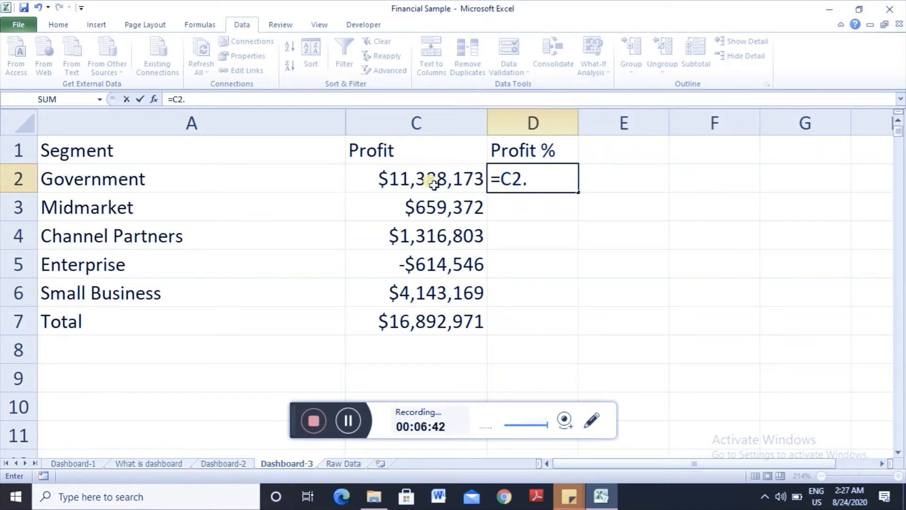
key(BackSpace)
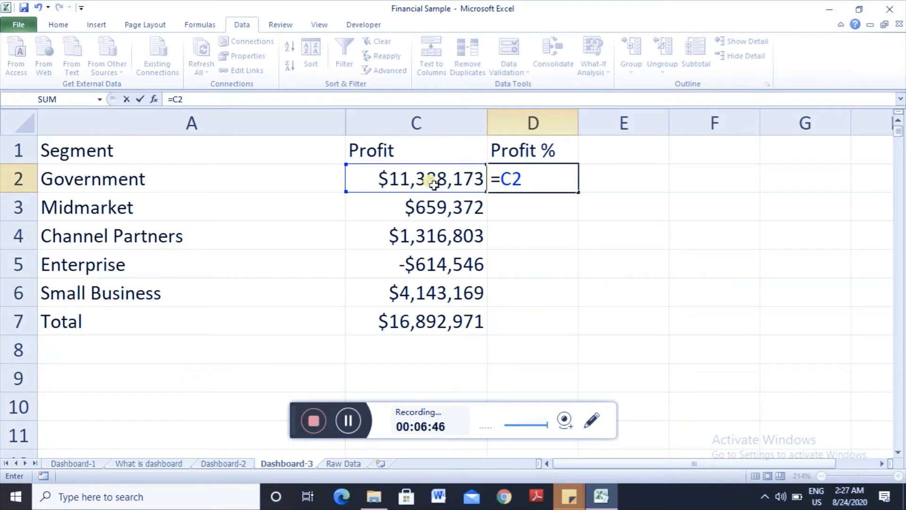
text(>)
key(BackSpace)
text(?)
key(BackSpace)
text(,)
key(BackSpace)
text(-)
key(BackSpace)
Complete the D2 formula as =C2/$C$7, dividing by the total profit with an absolute reference.
text(/)
click(439, 324)
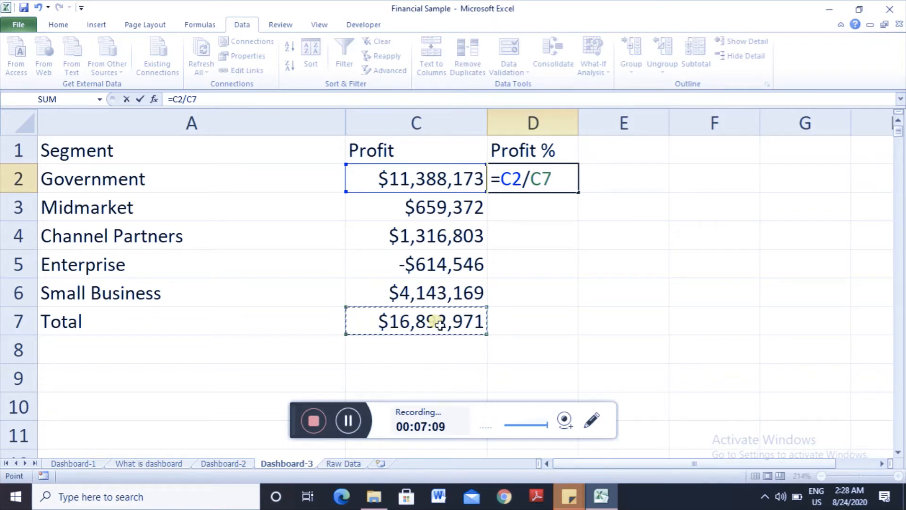
key(F5)
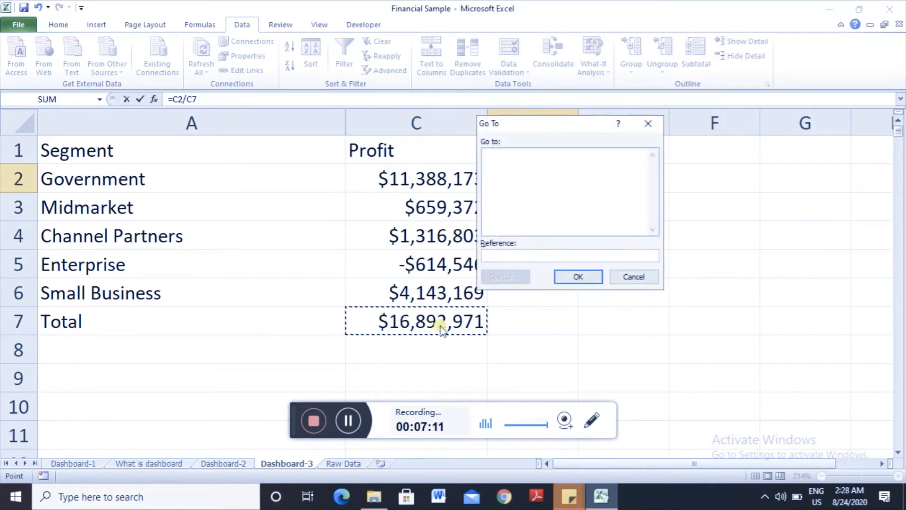
key(Escape)
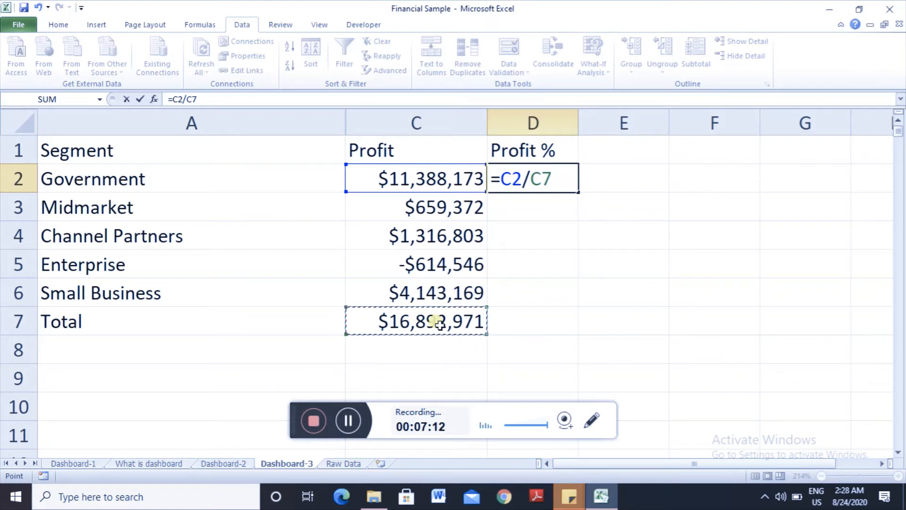
key(F4)
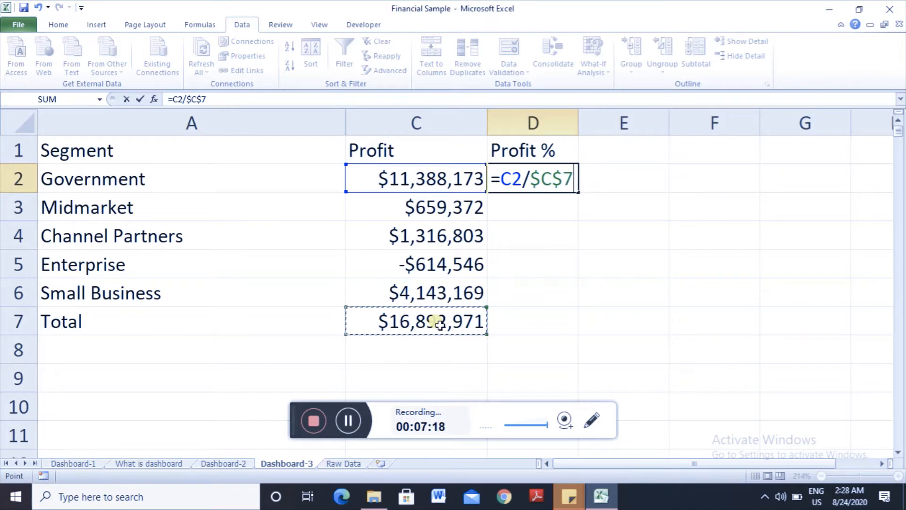
key(Return)
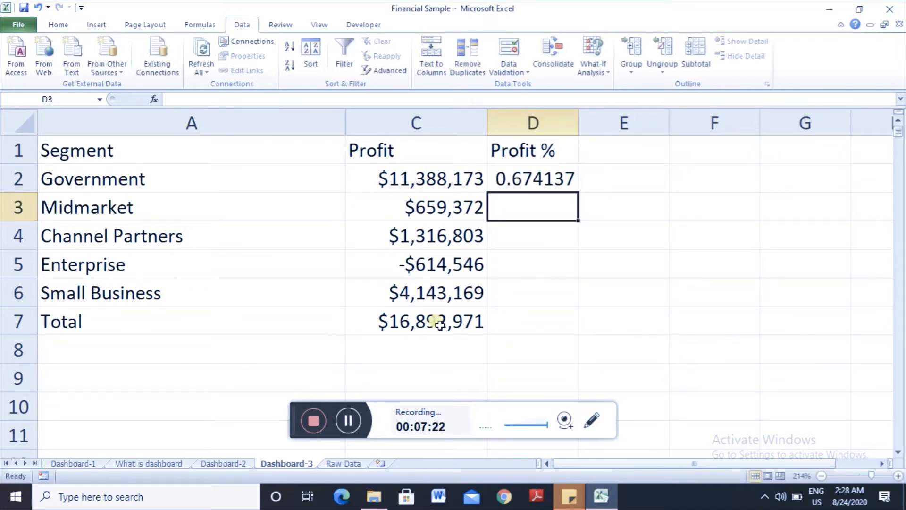
Copy the Profit % formula from D2 to the other segments down to D6.
key(Up)
key(ctrl+c)
key(Left)
key(Down)
key(Down)
key(Down)
key(Down)
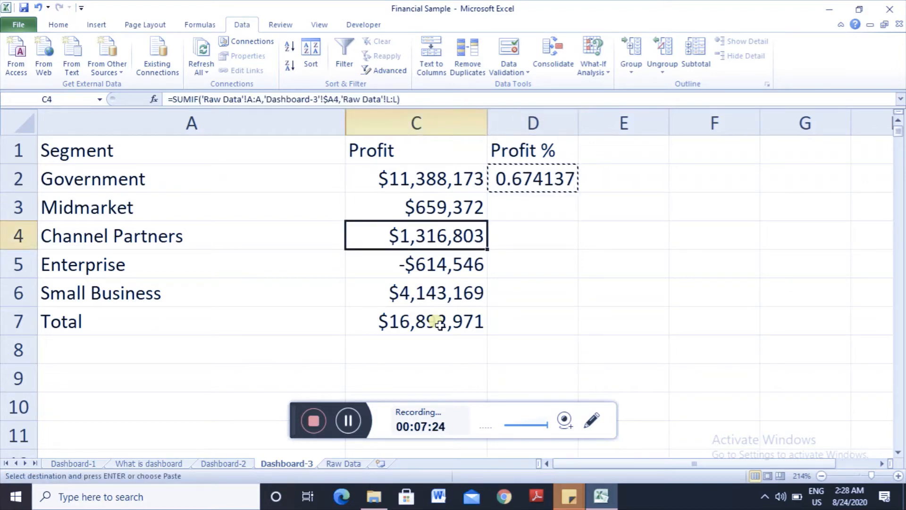
key(Right)
key(ctrl+shift+Up)
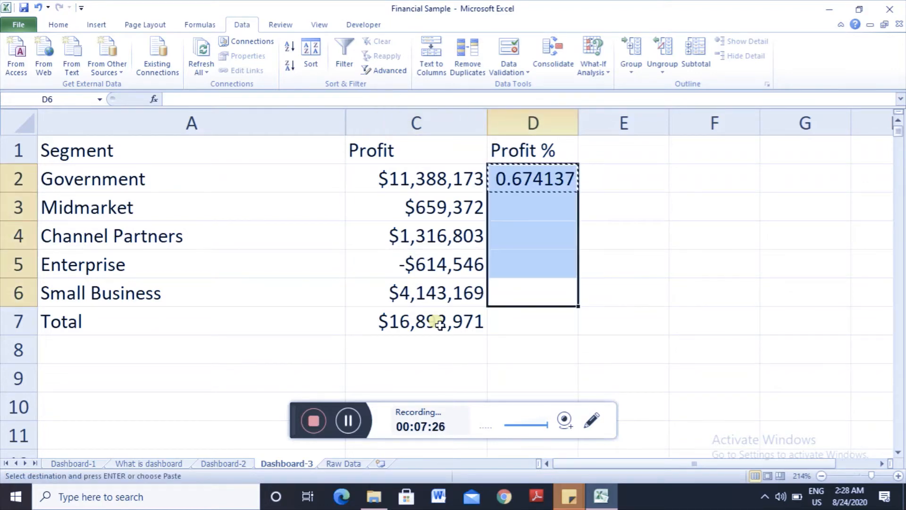
key(Return)
key(Up)
key(Down)
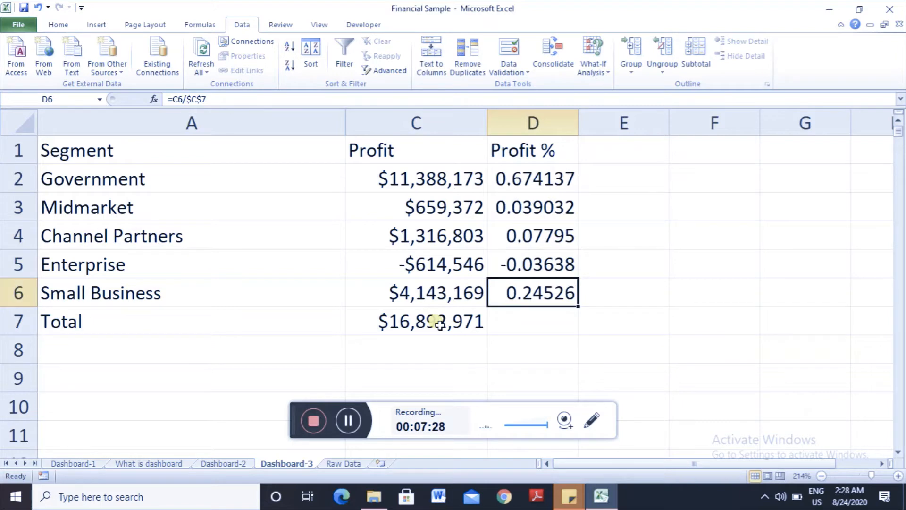
Format the Profit % values in D2:D6 as Percentage with 0 decimal places.
key(ctrl+Up)
key(Down)
key(ctrl+shift+Down)
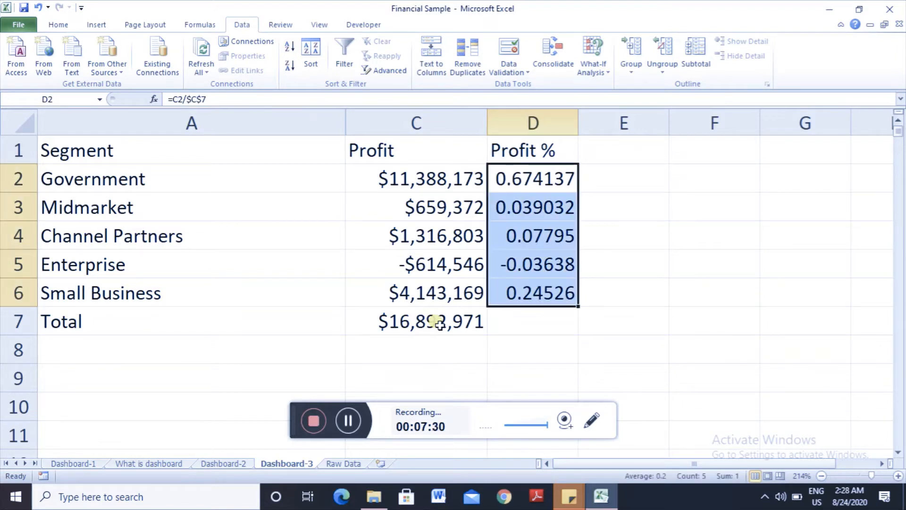
key(ctrl+1)
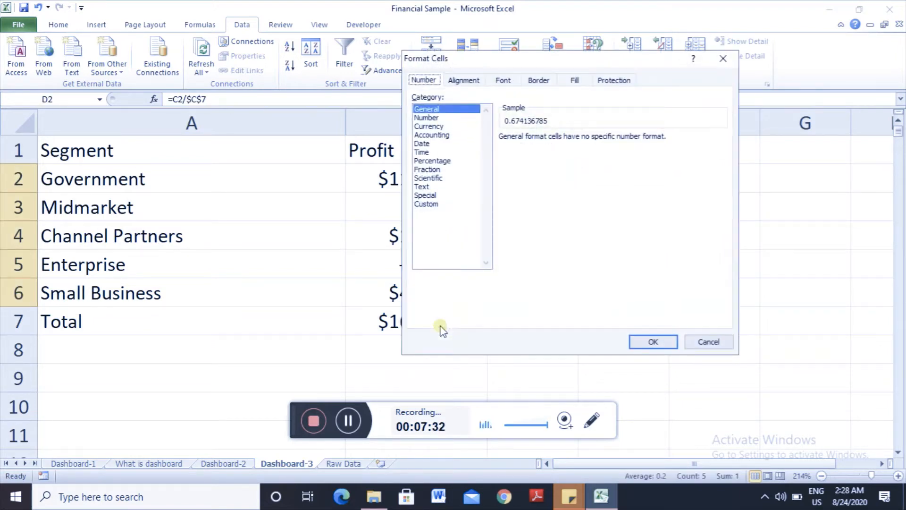
click(455, 162)
click(566, 137)
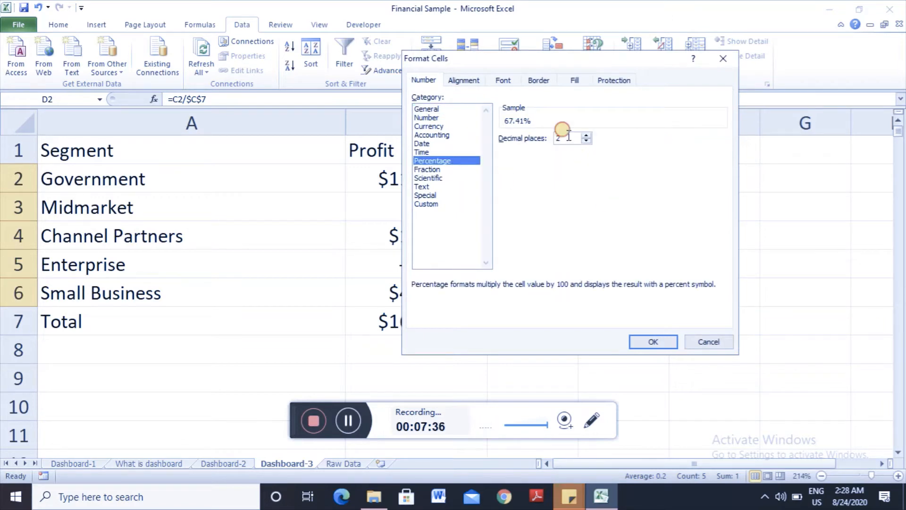
key(BackSpace)
text(0)
key(Return)
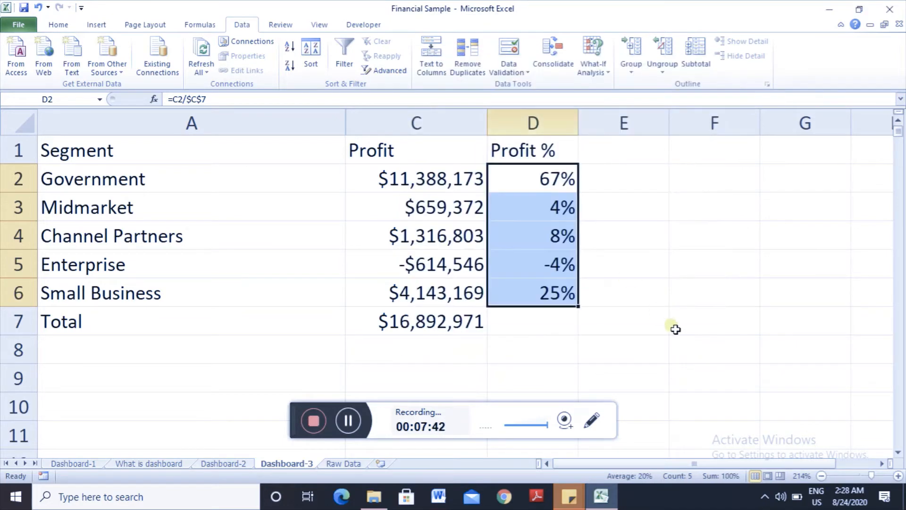
Check the sum of the segment percentages in D7 with =SUM(D2:D6) and clear the cell again.
click(550, 330)
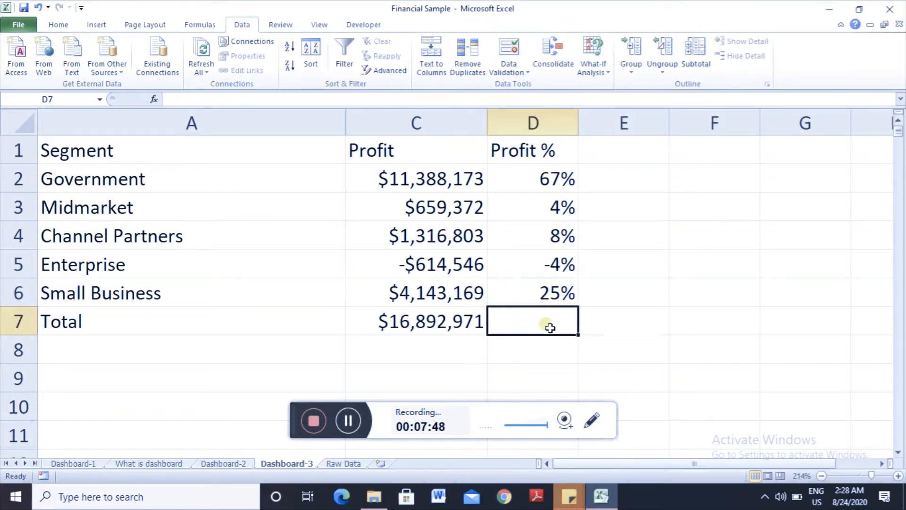
key(alt+equal)
key(Return)
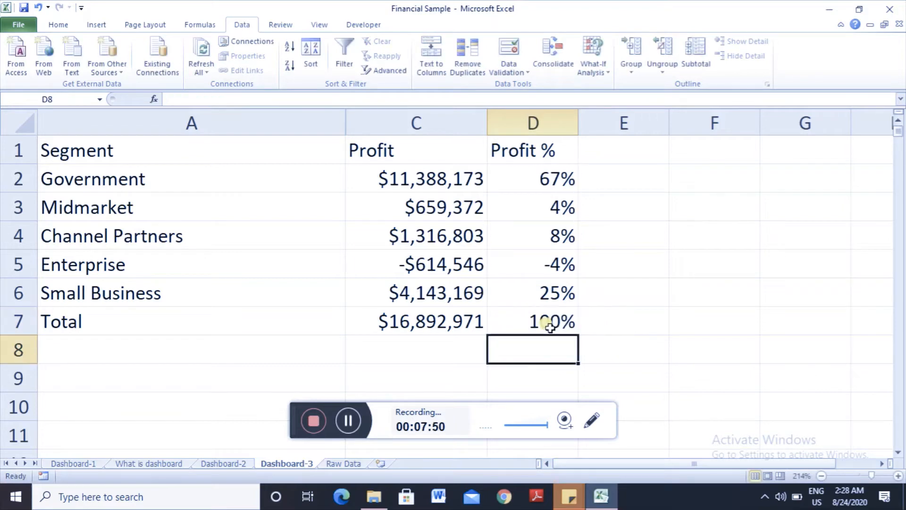
click(550, 328)
key(Left)
key(Right)
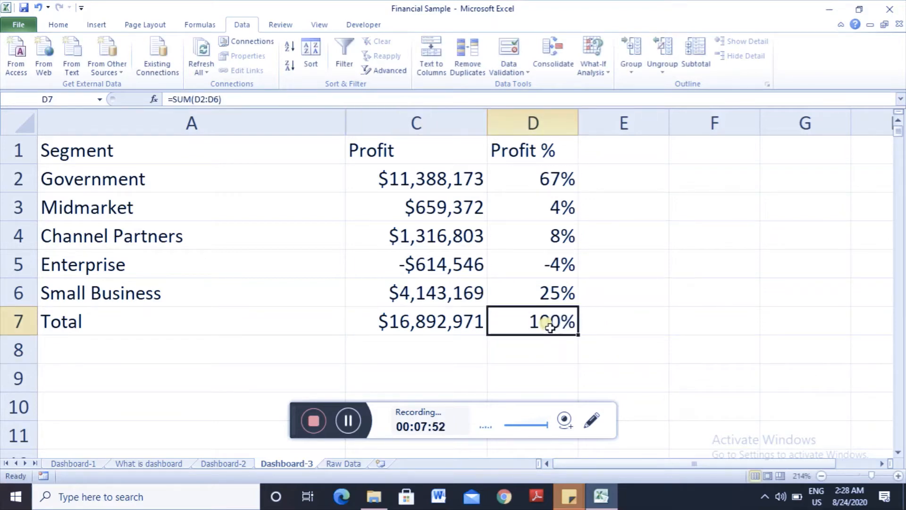
key(Delete)
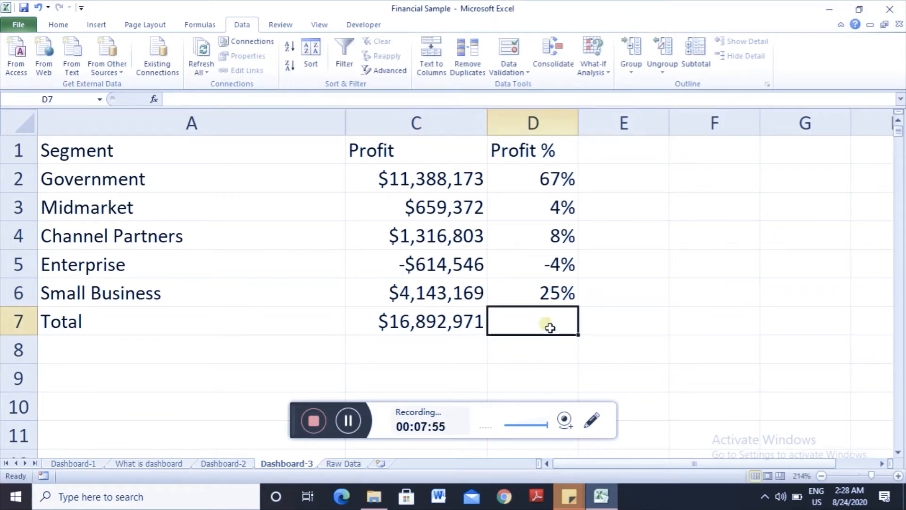
Review the segments' Profit values in column C and the Profit % formula in D2.
key(Up)
key(Up)
key(Up)
key(Up)
key(Up)
key(Up)
key(Left)
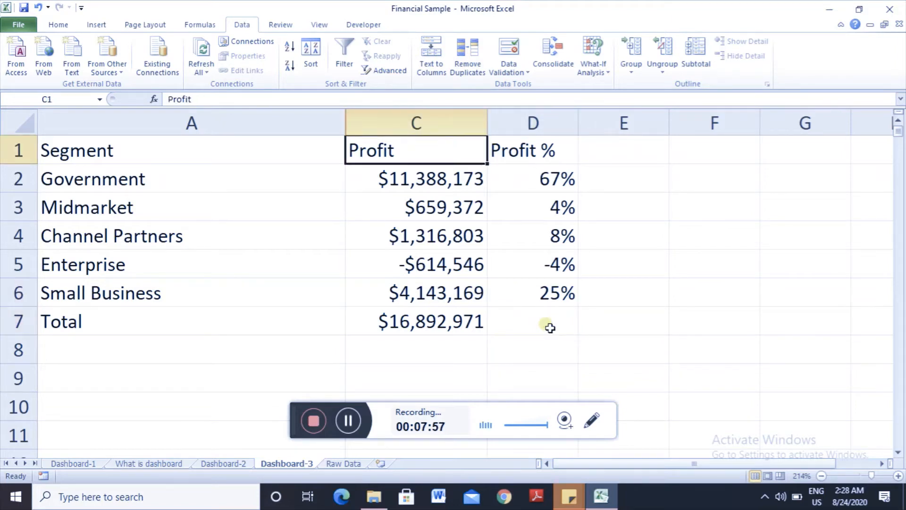
key(Down)
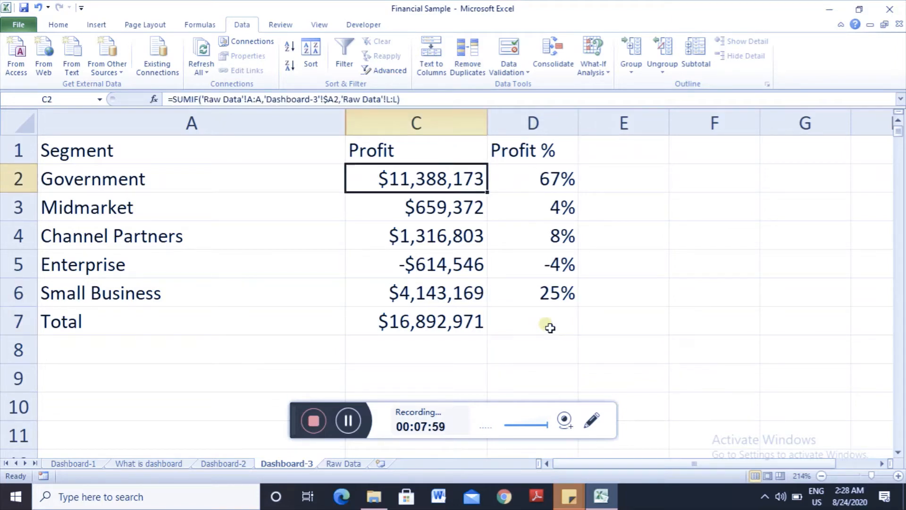
key(Left)
key(Right)
key(Down)
key(Down)
key(Down)
key(Down)
key(Up)
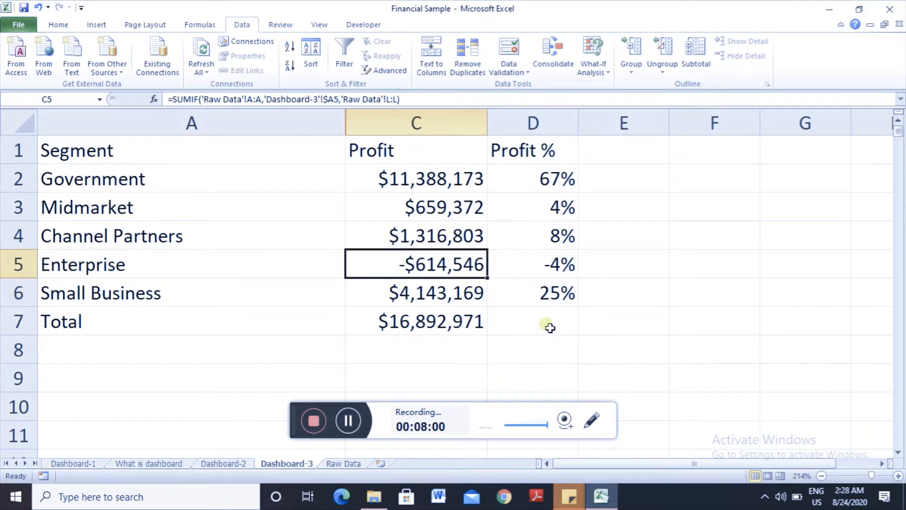
key(Up)
key(Up)
key(Up)
key(Right)
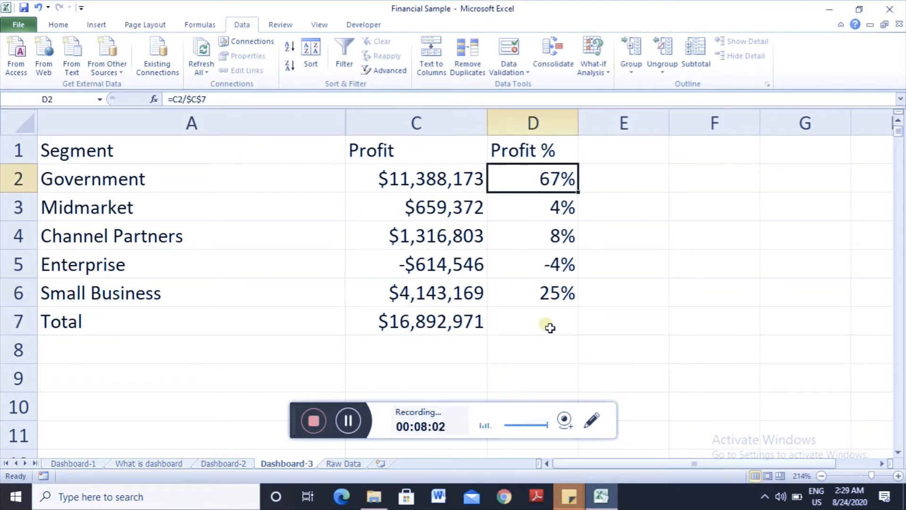
key(Left)
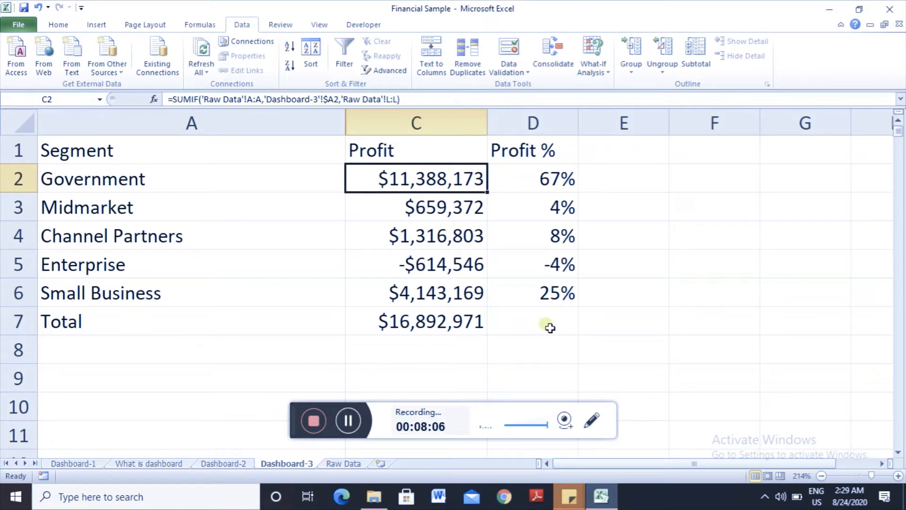
key(ctrl+Down)
key(ctrl+Up)
key(Down)
key(Down)
key(Down)
key(Down)
key(Down)
key(Up)
key(Up)
key(Up)
key(Up)
key(Up)
key(Right)
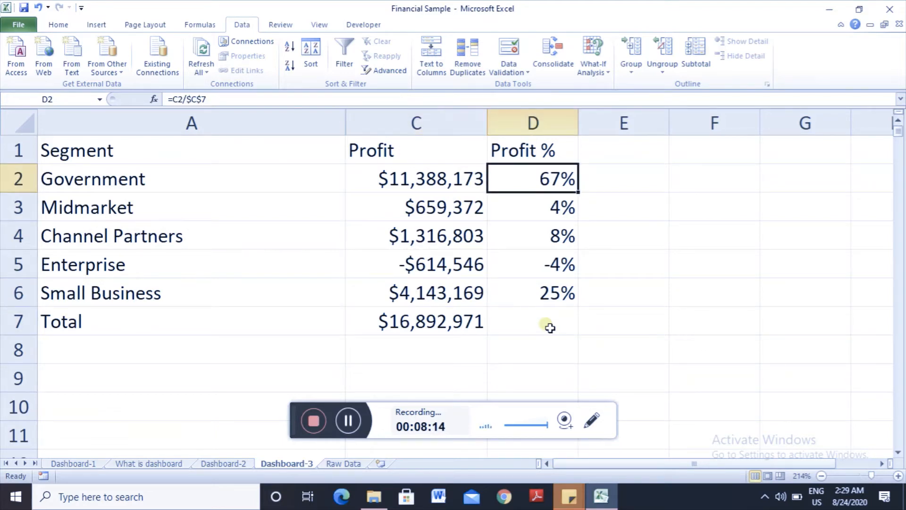
Review the Profit % values and their formulas for the segments in column D.
key(Down)
key(Down)
key(Down)
key(Down)
key(Down)
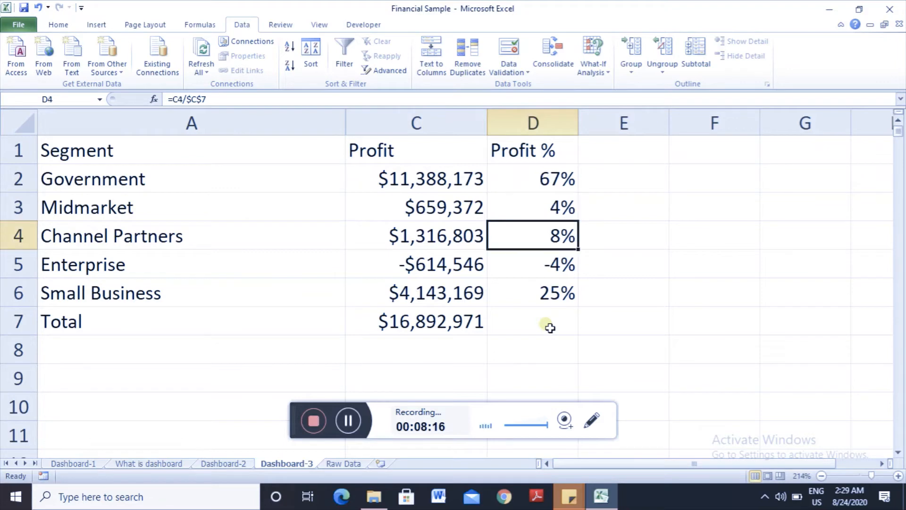
key(Up)
key(Up)
key(Up)
key(Up)
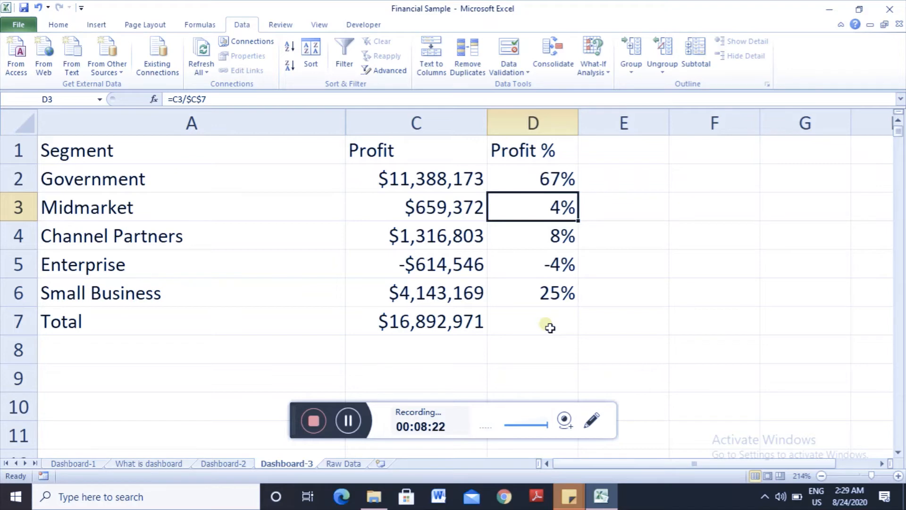
key(Up)
key(Up)
Review the table's header row and the Segment column down to the Total row.
key(Left)
key(Left)
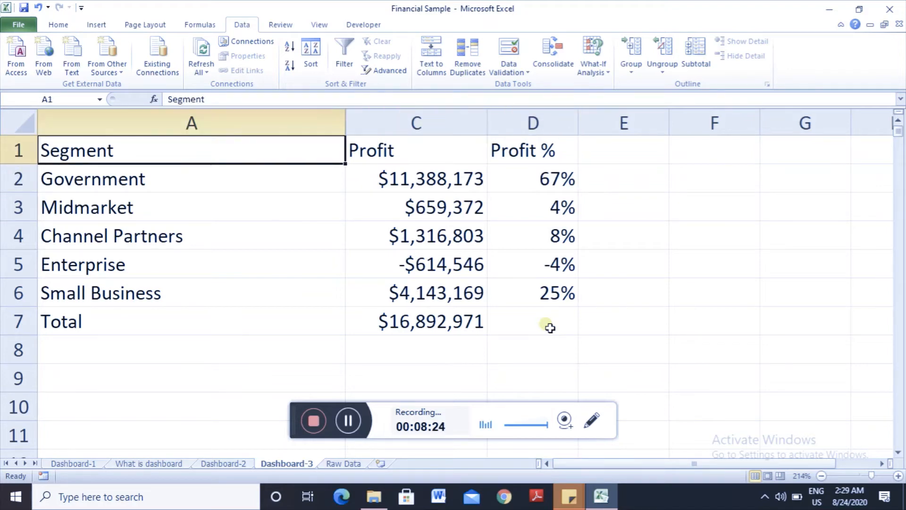
key(Right)
key(Right)
key(Right)
key(Left)
key(Left)
key(Right)
key(Right)
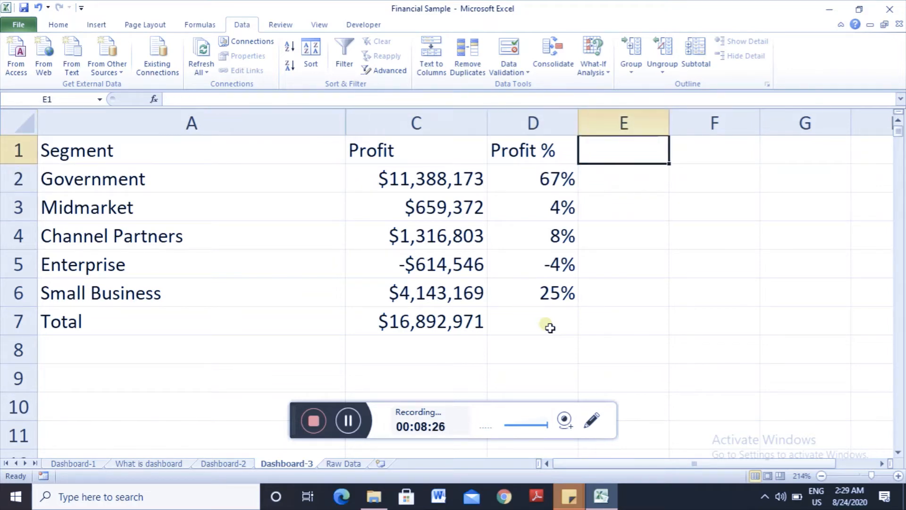
key(Right)
key(Right)
key(Right)
key(Home)
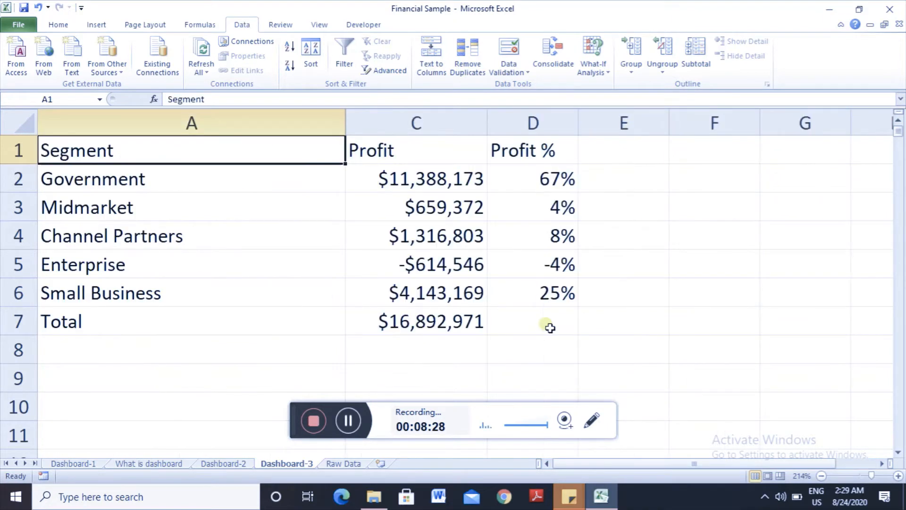
key(Down)
key(Down)
key(Down)
key(Down)
key(Down)
key(Down)
key(Down)
key(Up)
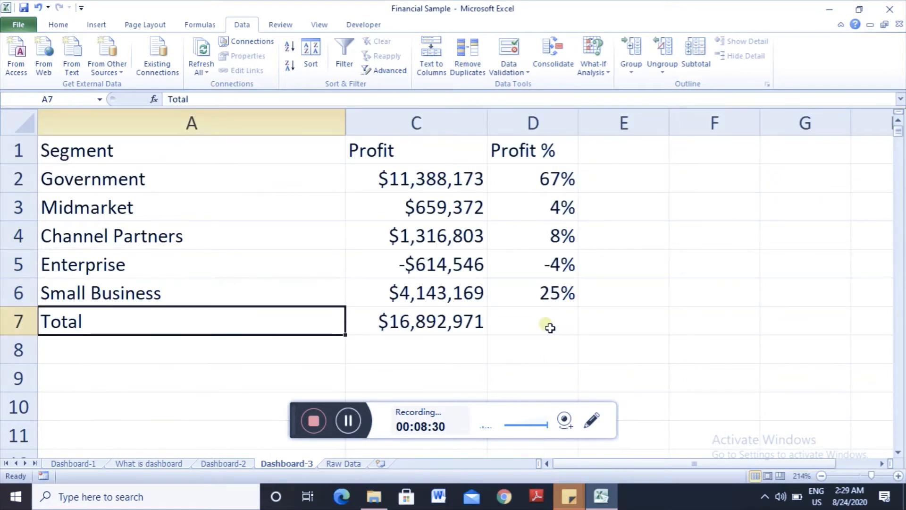
key(Right)
key(Right)
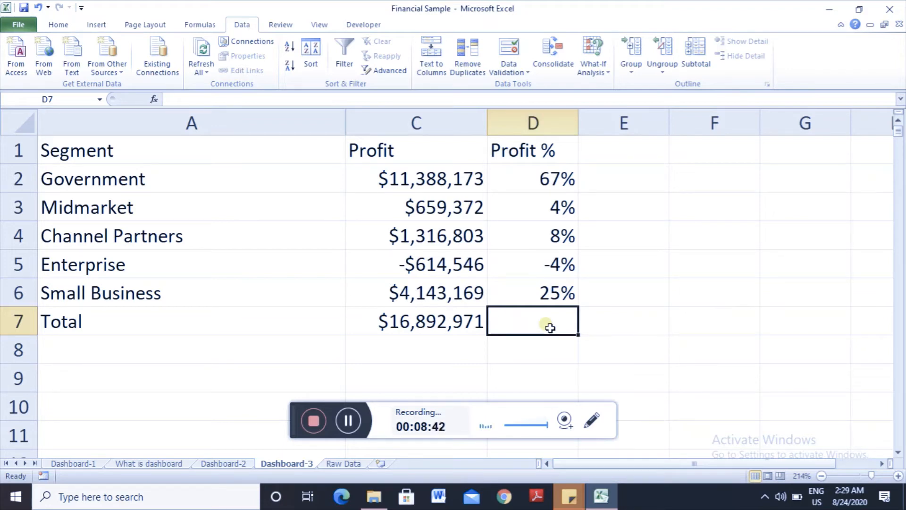
Insert a basic 2-D pie chart from the segment profit table.
key(Up)
key(ctrl+Up)
key(Down)
key(Right)
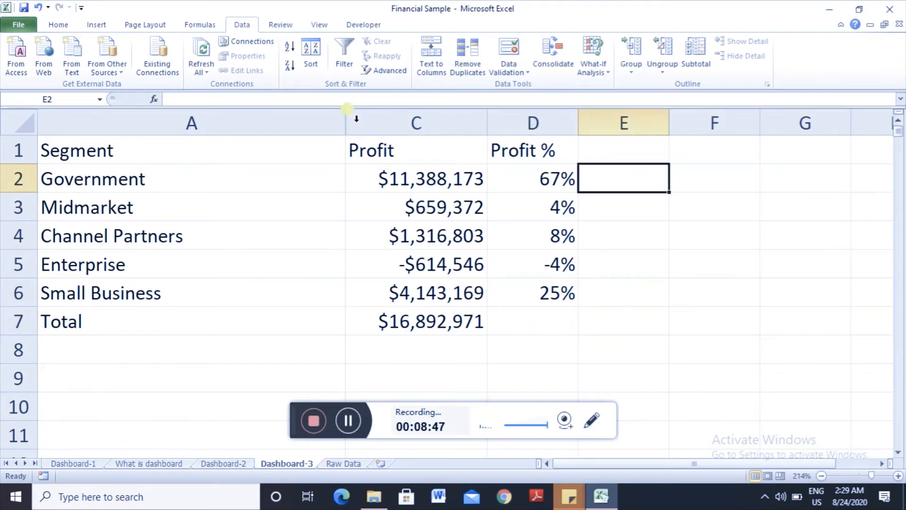
click(103, 28)
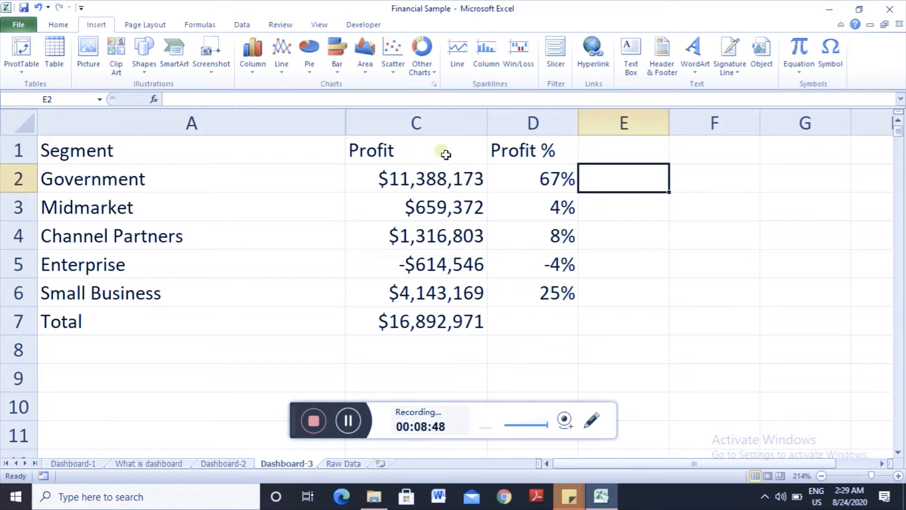
click(311, 70)
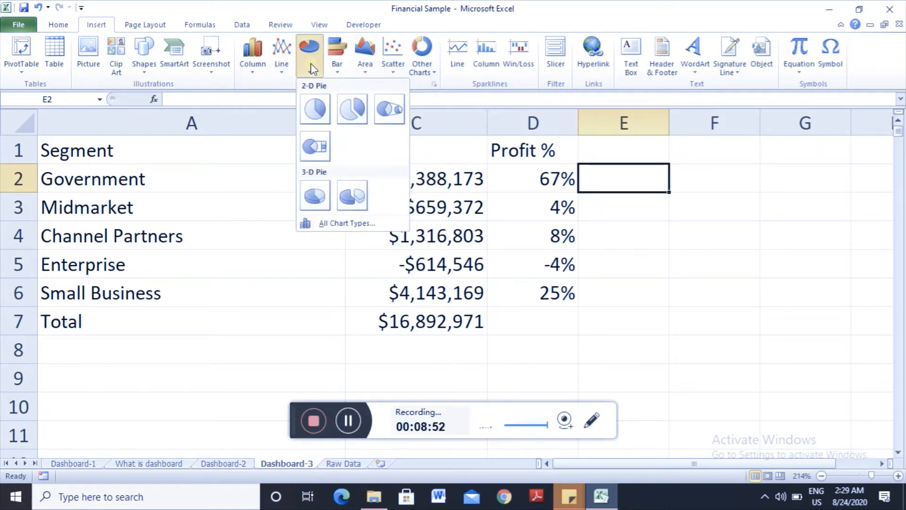
click(315, 108)
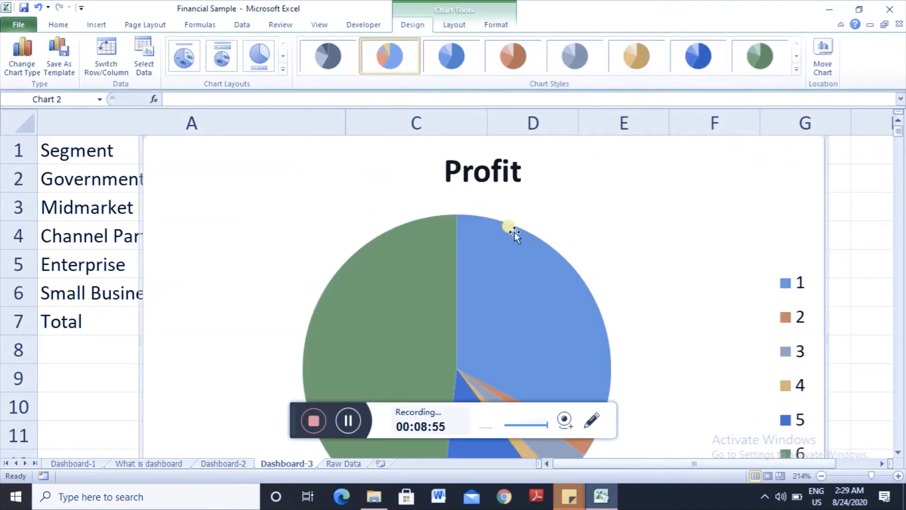
click(786, 388)
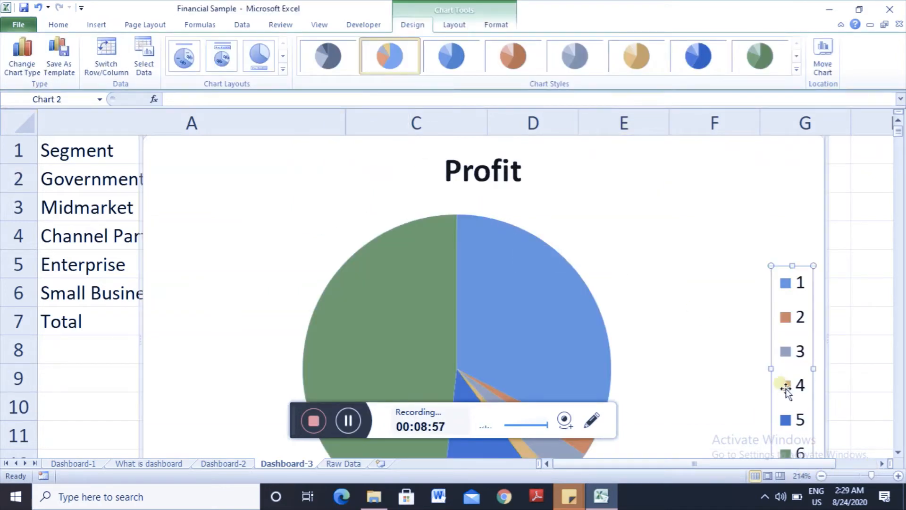
Move the pie chart clear of the table, over columns H to O.
click(860, 475)
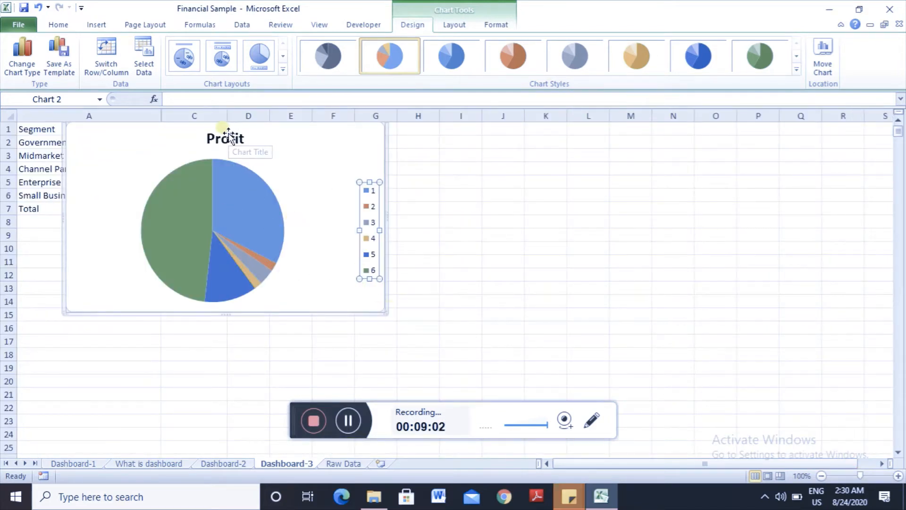
click(388, 158)
drag(391, 159, 592, 163)
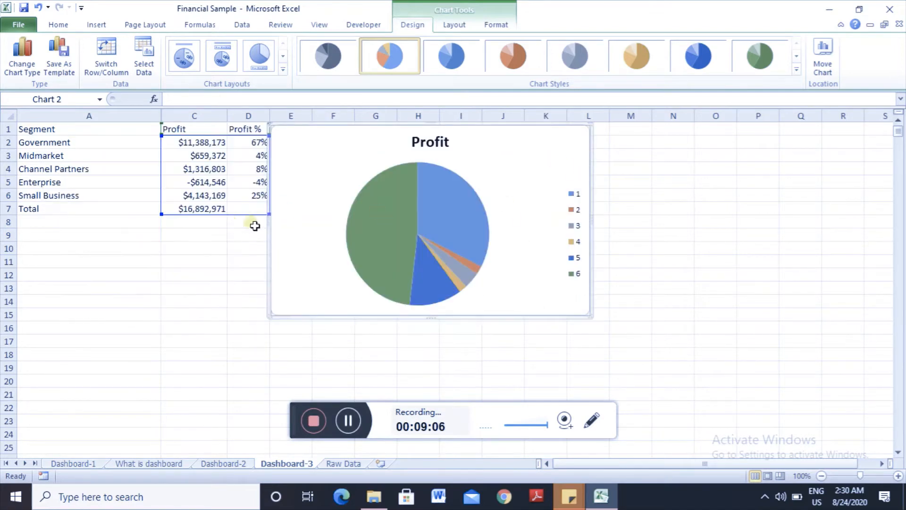
drag(566, 124, 724, 131)
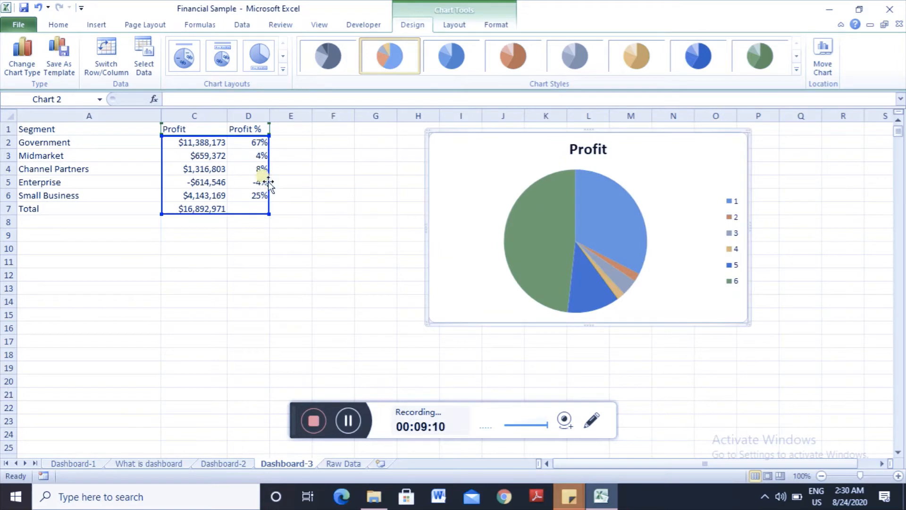
Hide the Profit column C so that the pie chart plots only Profit %.
click(12, 155)
key(Up)
key(Up)
key(Right)
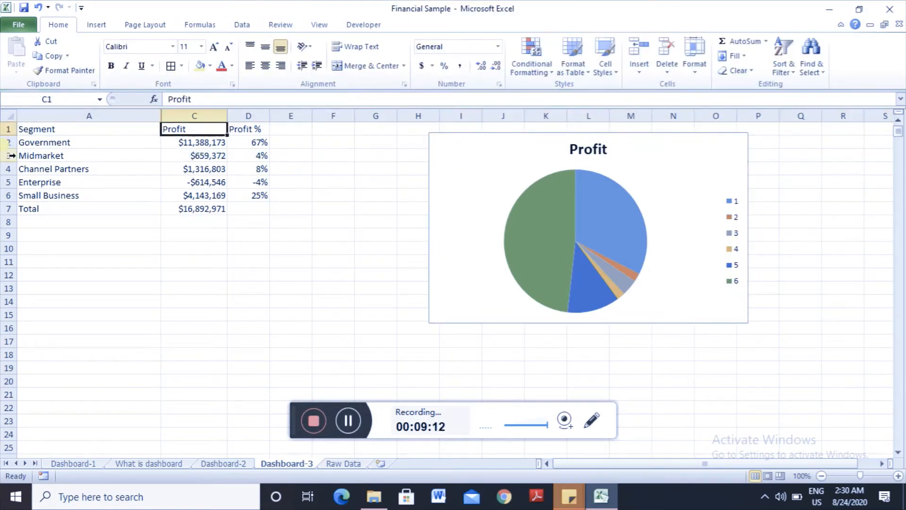
key(ctrl+space)
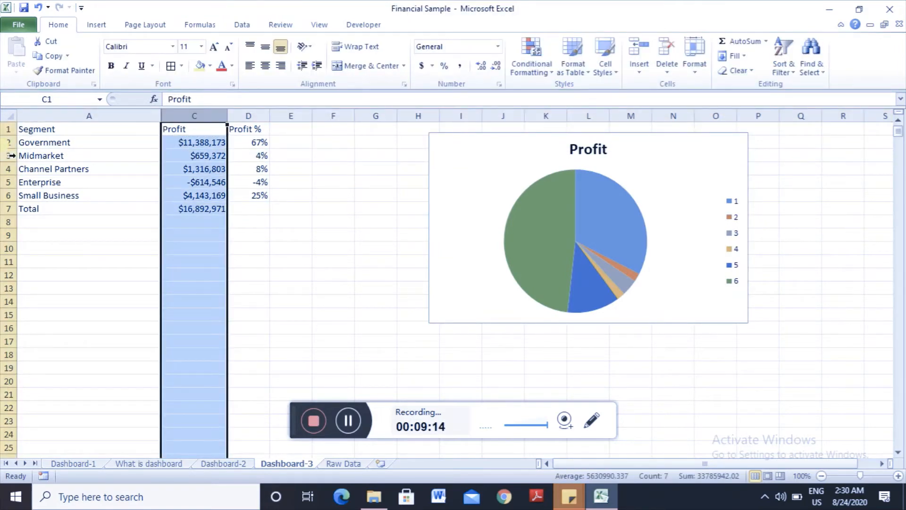
right_click(194, 116)
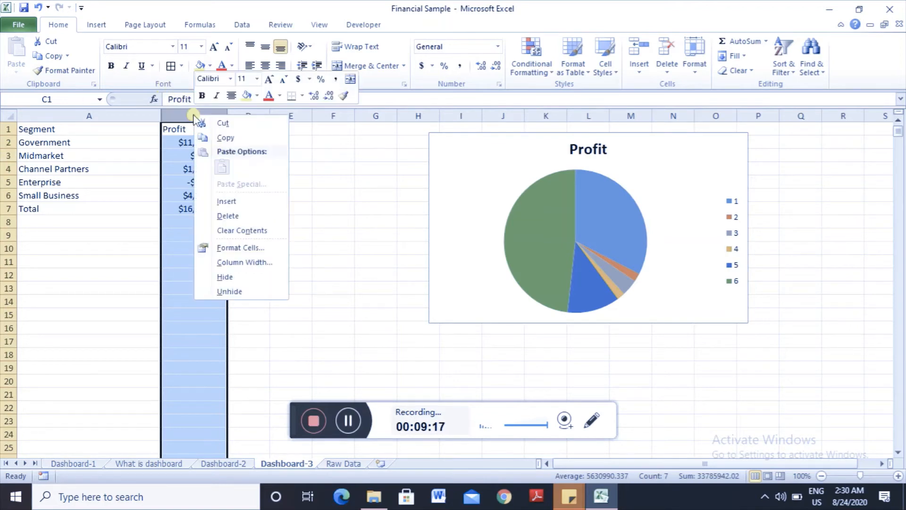
click(243, 278)
click(422, 169)
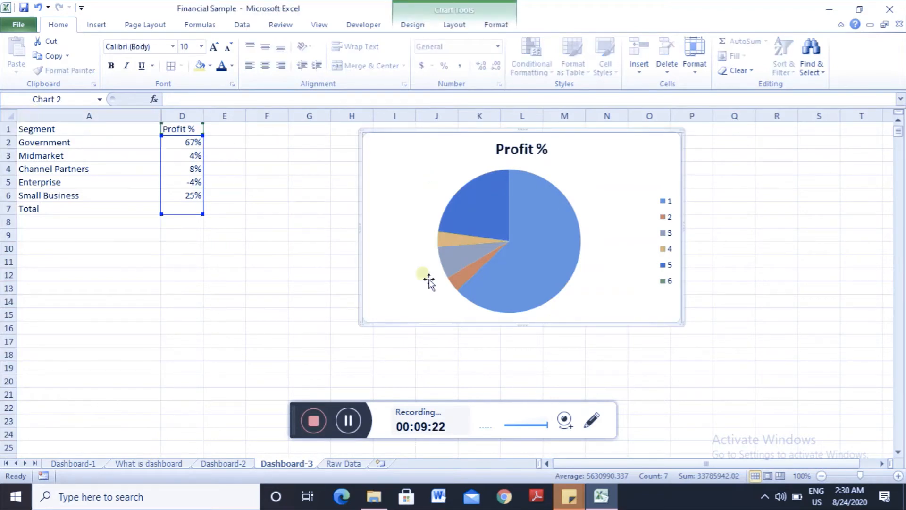
Set the font size of the whole table A1:D7 to 20.
drag(52, 129, 53, 130)
key(shift+Down)
key(shift+Down)
key(shift+Down)
key(shift+Down)
key(shift+Down)
key(shift+Down)
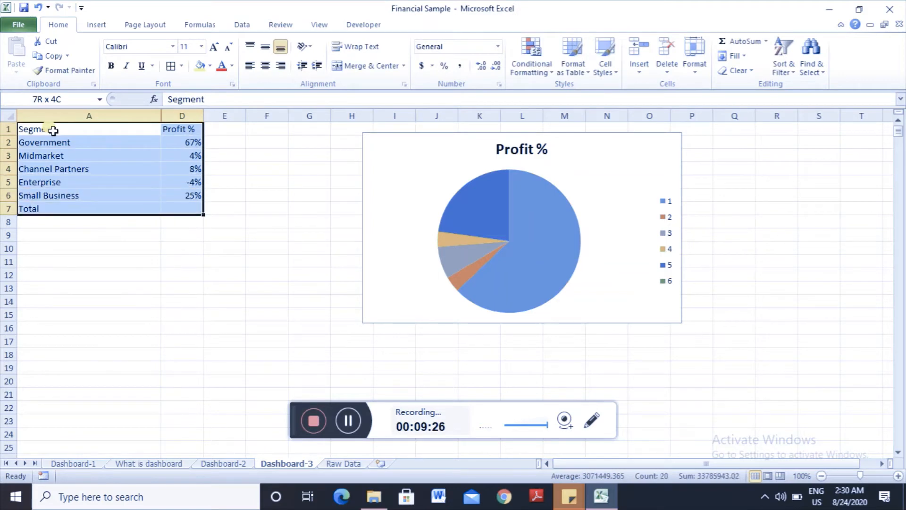
key(shift+Down)
key(shift+Up)
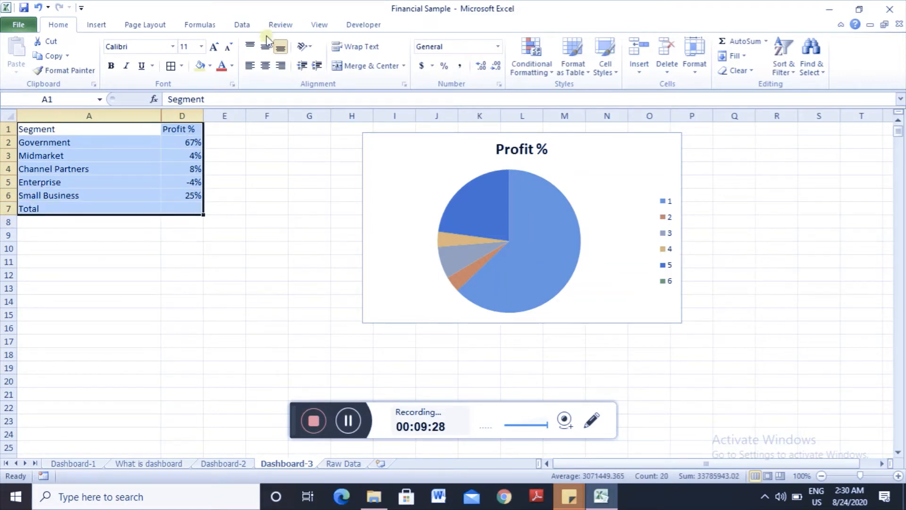
click(200, 47)
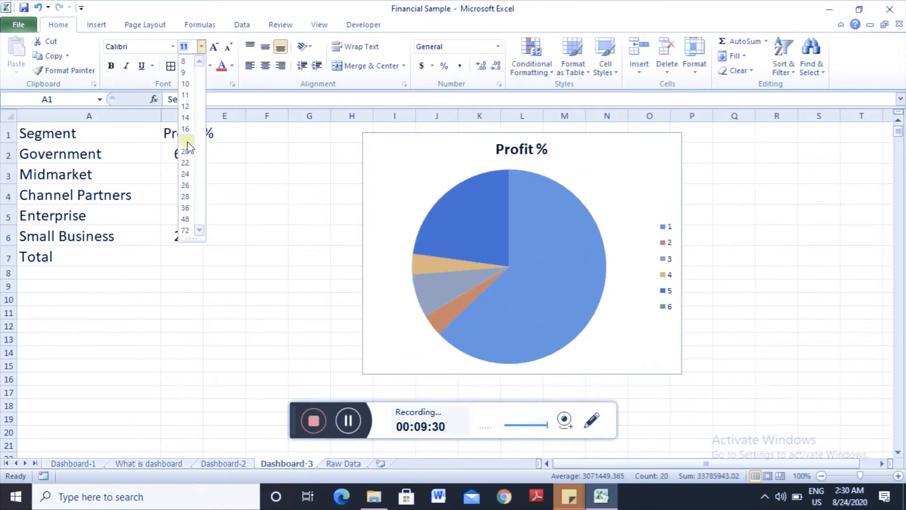
click(188, 147)
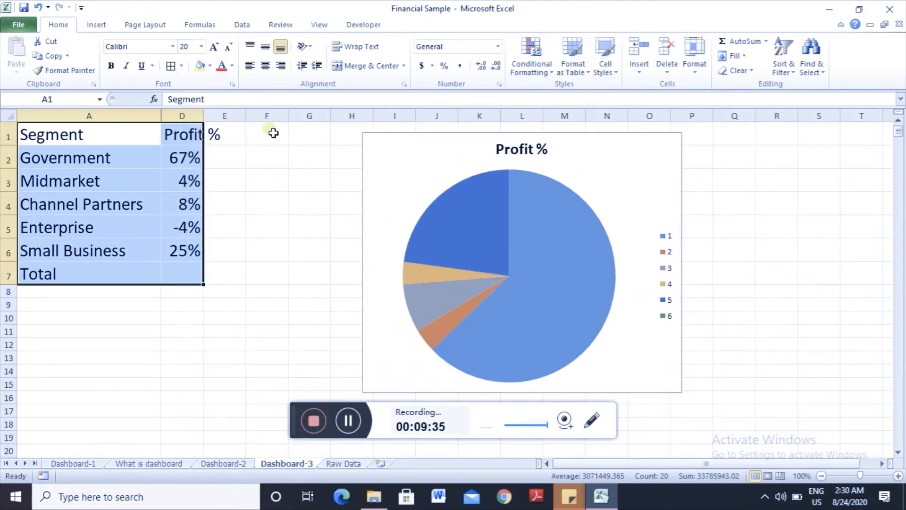
Unhide the Profit column C and fit the table's column widths to their contents.
key(alt+o)
key(c)
key(u)
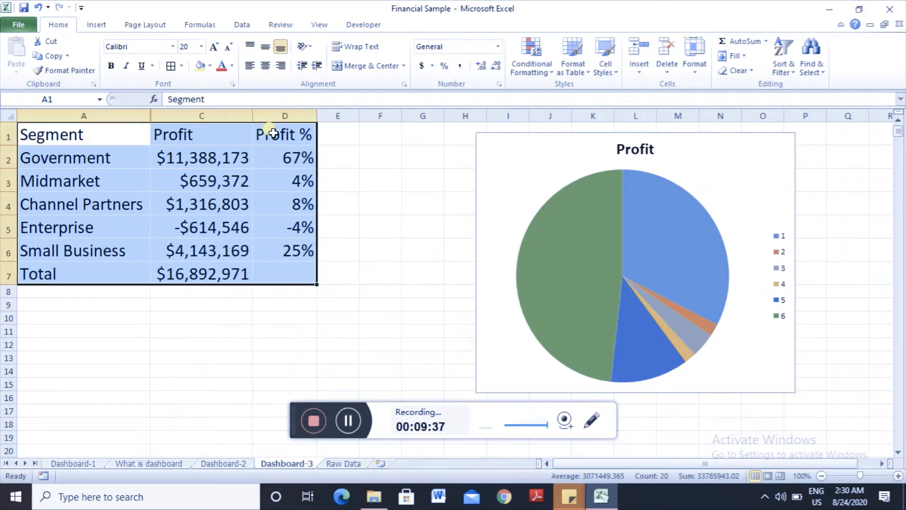
Shrink the pie chart to the table's height and place it beside the table over columns E to J.
click(507, 177)
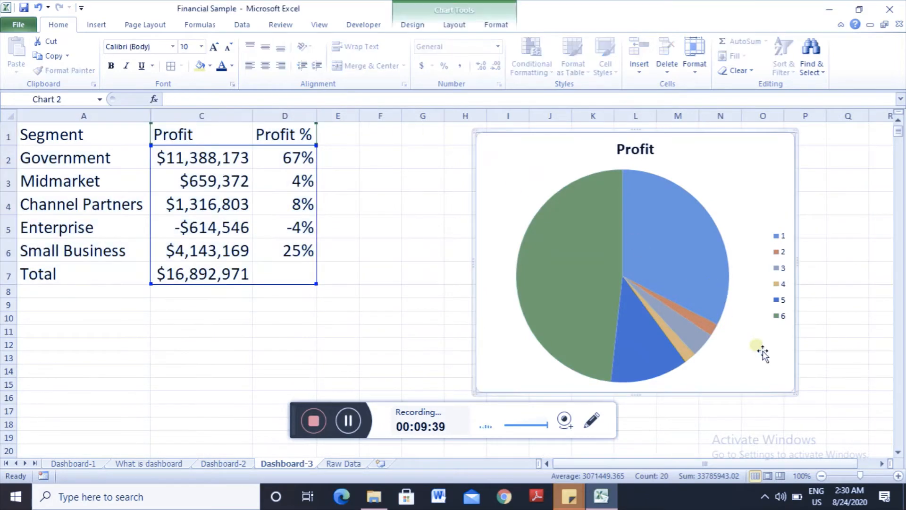
drag(795, 394, 689, 280)
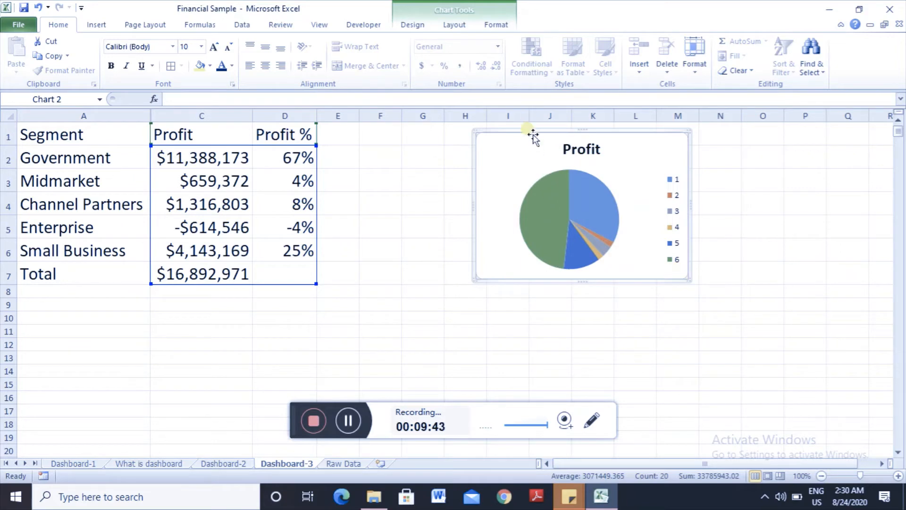
drag(528, 129, 386, 125)
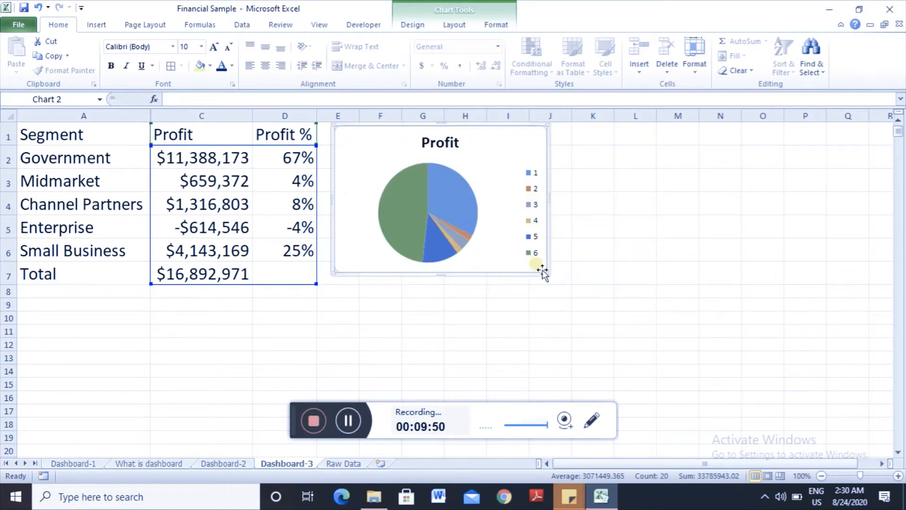
drag(545, 270, 559, 281)
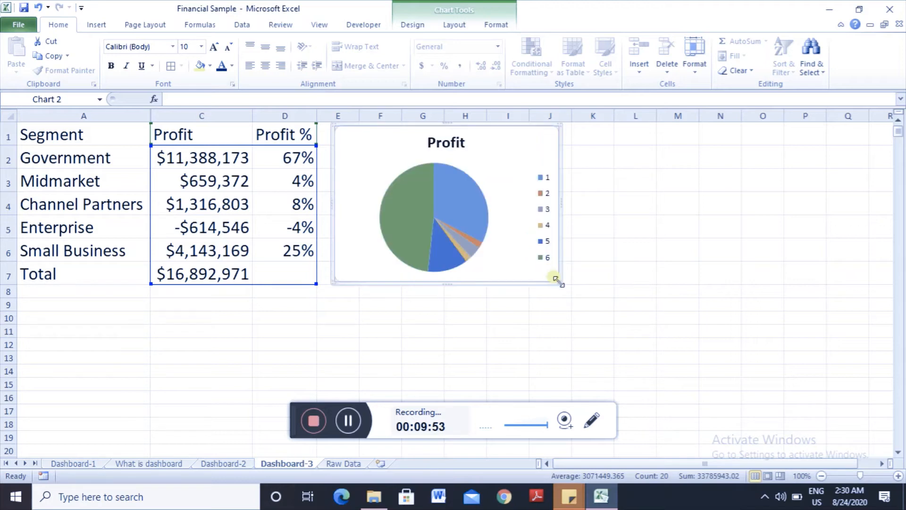
Replace the pie chart's data range with the segment names in A1:A6, leaving out the Total row.
right_click(518, 170)
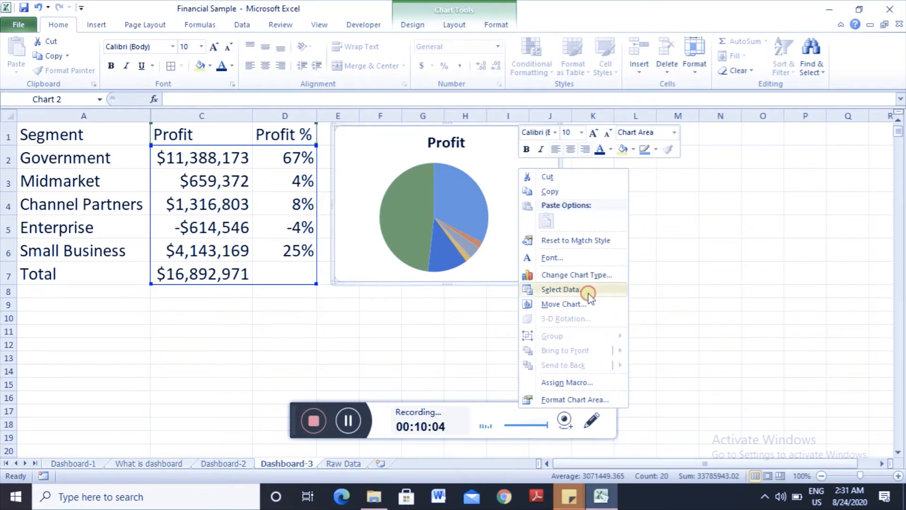
click(561, 289)
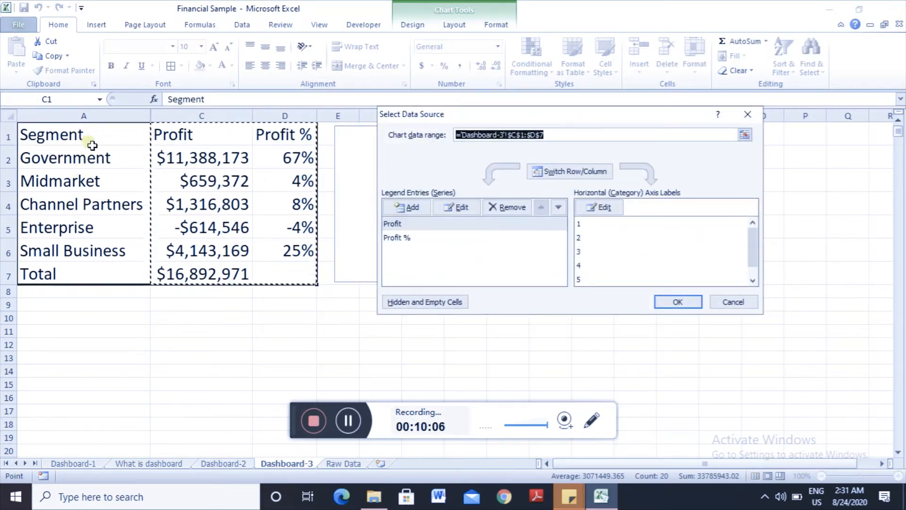
click(78, 138)
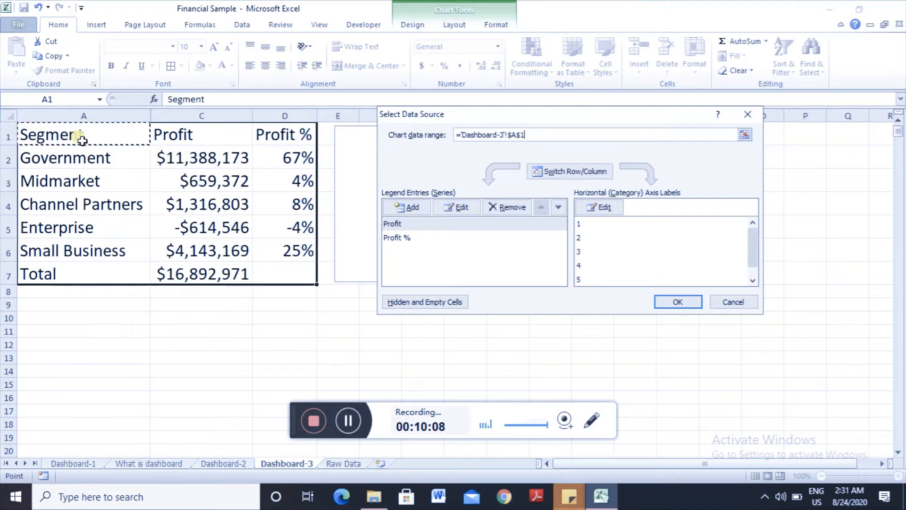
key(shift+Down)
key(shift+Down)
key(shift+Down)
key(shift+Down)
key(shift+Down)
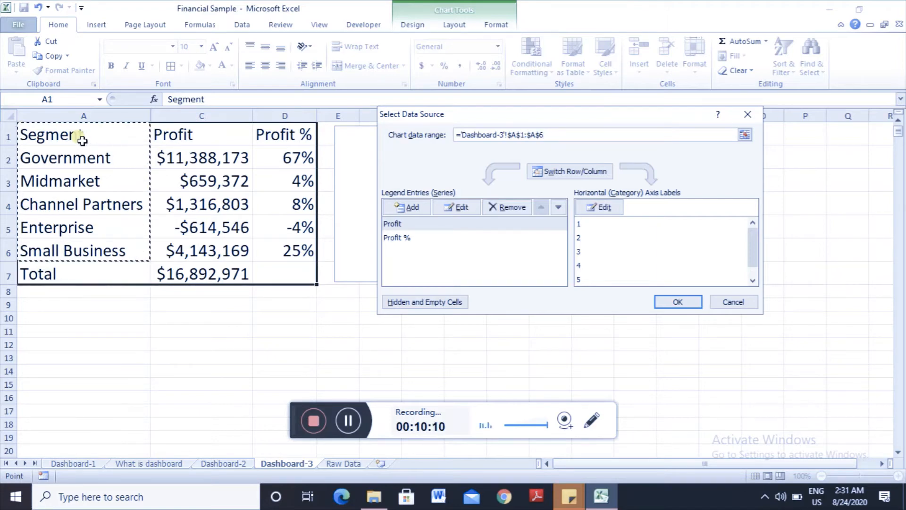
Add the Profit % cells D1:D6 to the pie chart's data range alongside the segment names and apply the new source.
ctrl+click(298, 135)
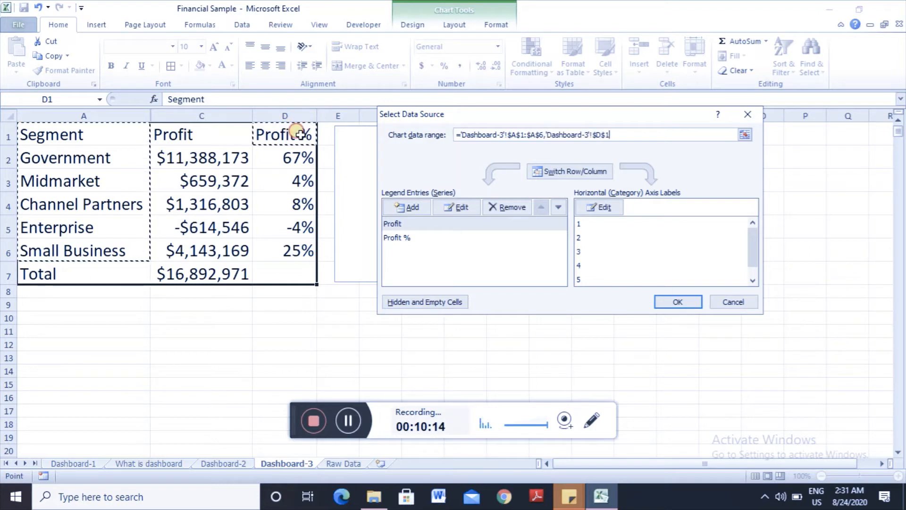
key(shift+Down)
key(shift+Down)
key(shift+Down)
key(shift+Down)
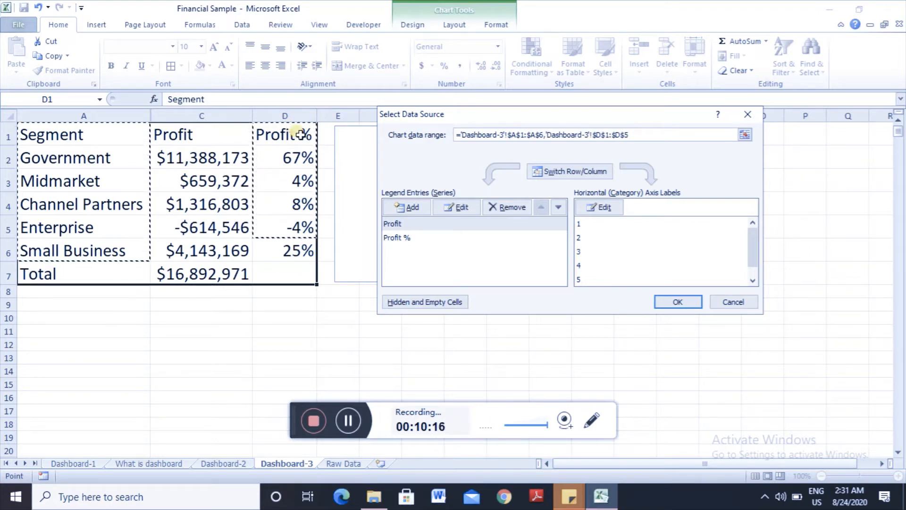
key(shift+Down)
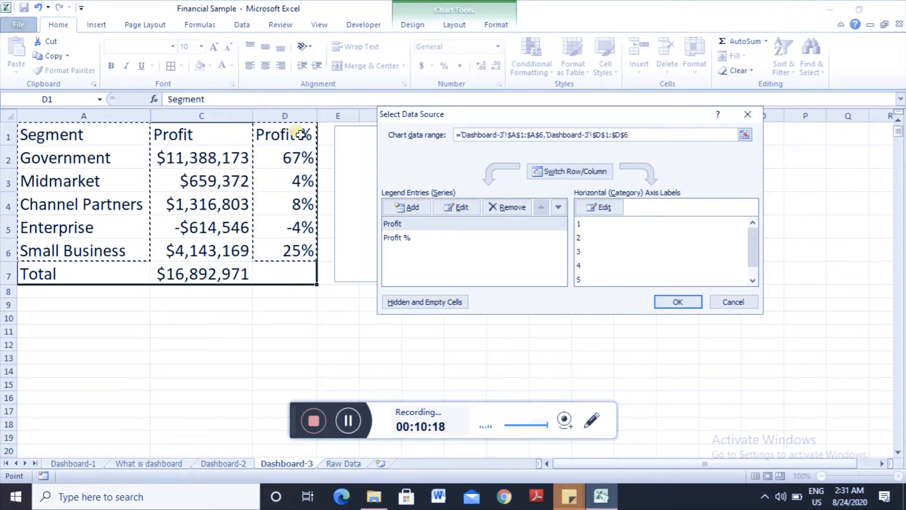
click(678, 301)
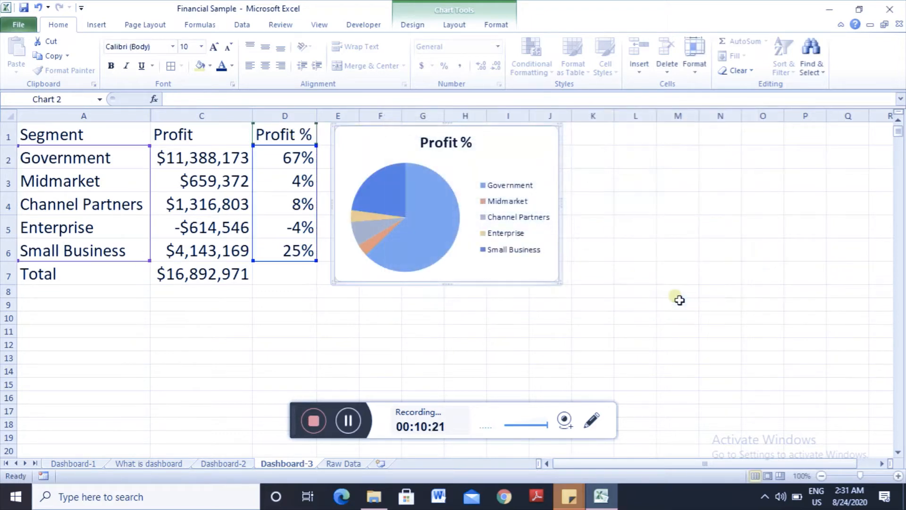
right_click(394, 197)
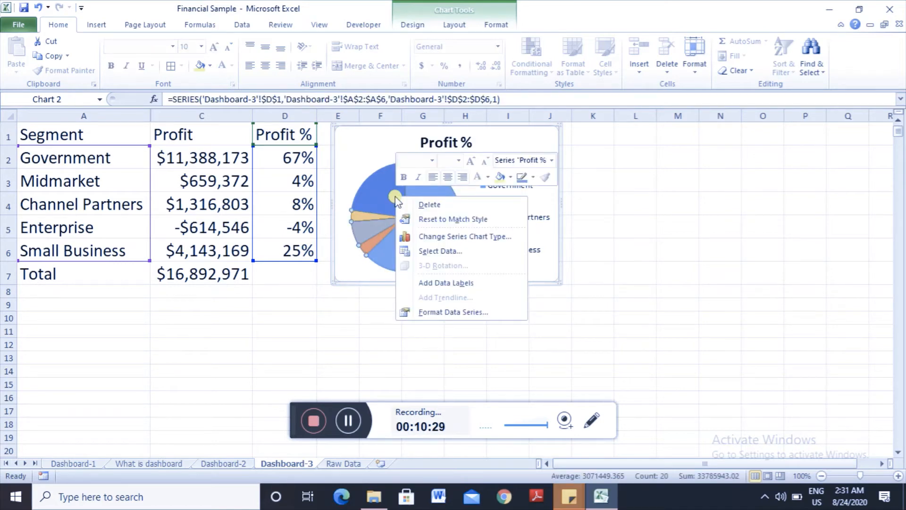
click(685, 343)
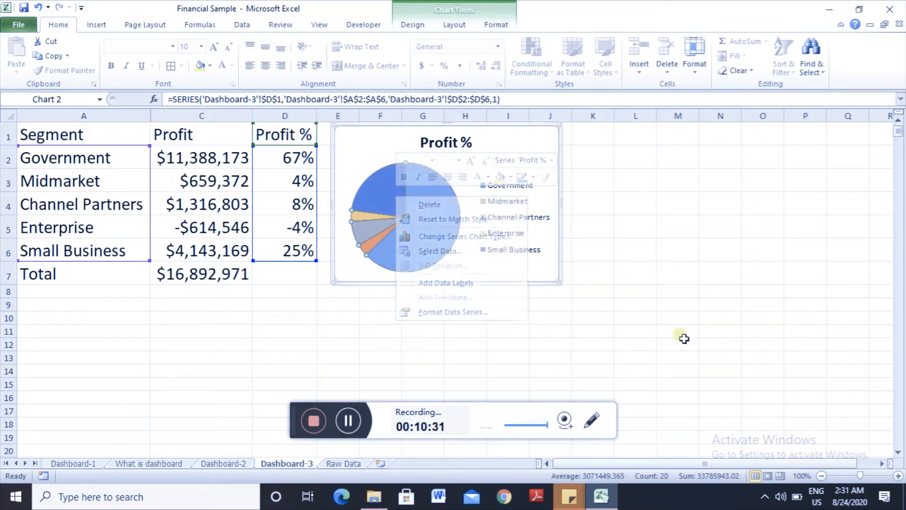
Change the pie chart's title to "Segment wise Profit %" by adding "Segment wise" before the existing title text.
click(453, 144)
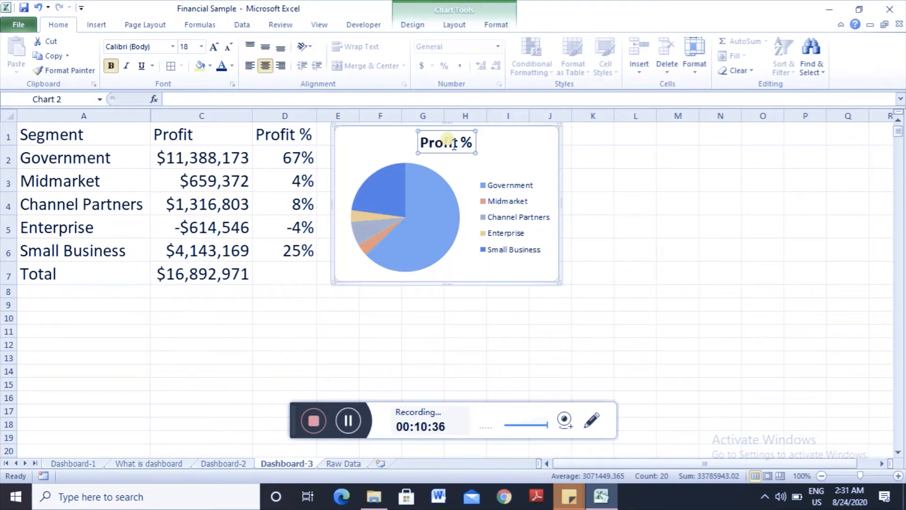
click(466, 144)
key(Left)
key(Left)
key(Left)
key(Left)
text(A)
key(BackSpace)
text(Seg)
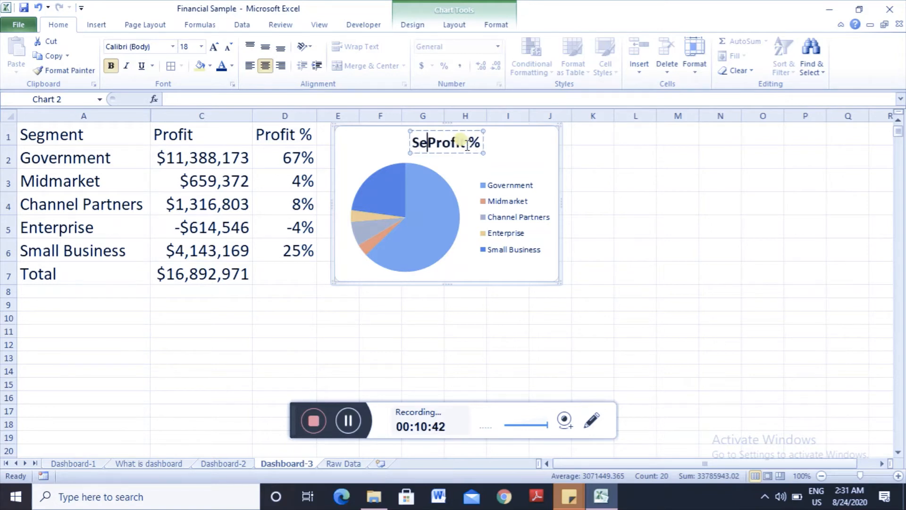
text(ment si)
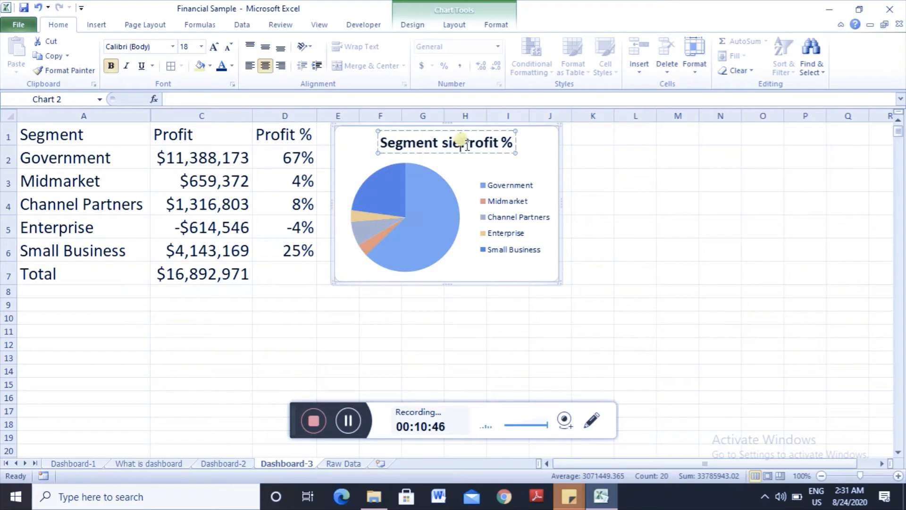
text( sh)
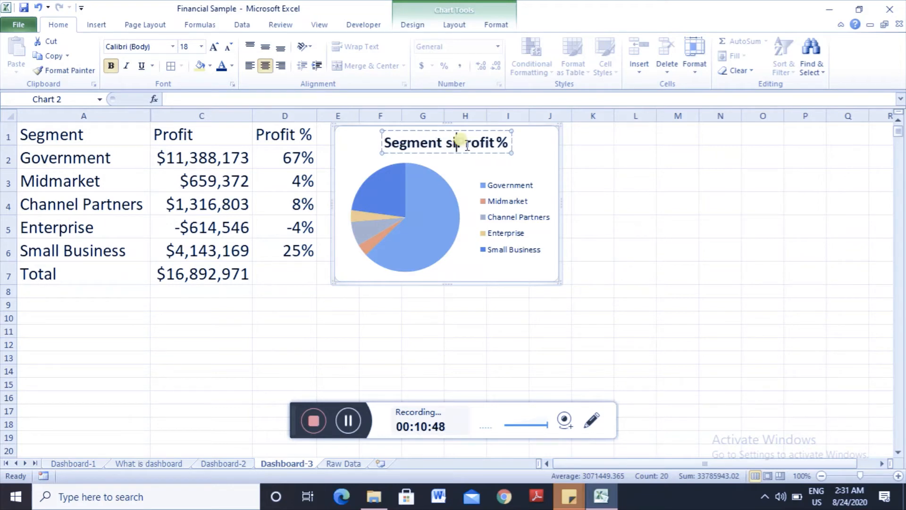
key(BackSpace)
text(wise)
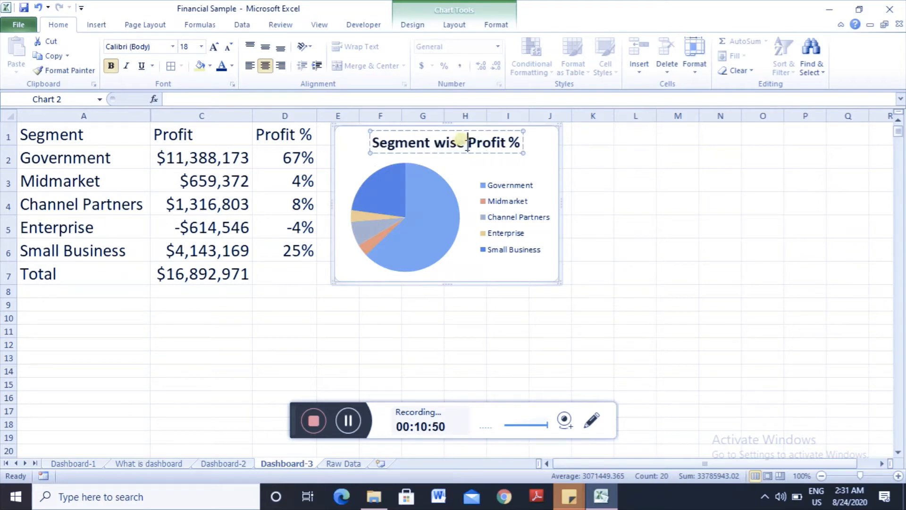
click(752, 251)
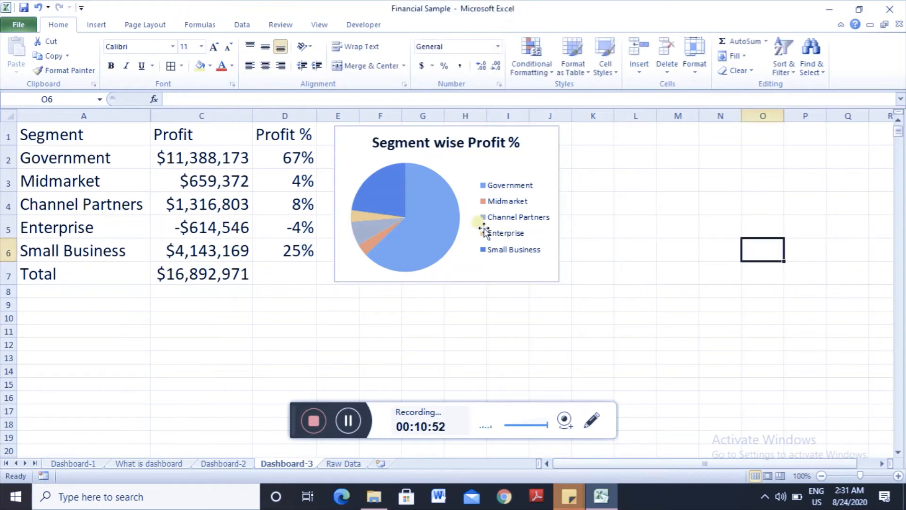
click(422, 176)
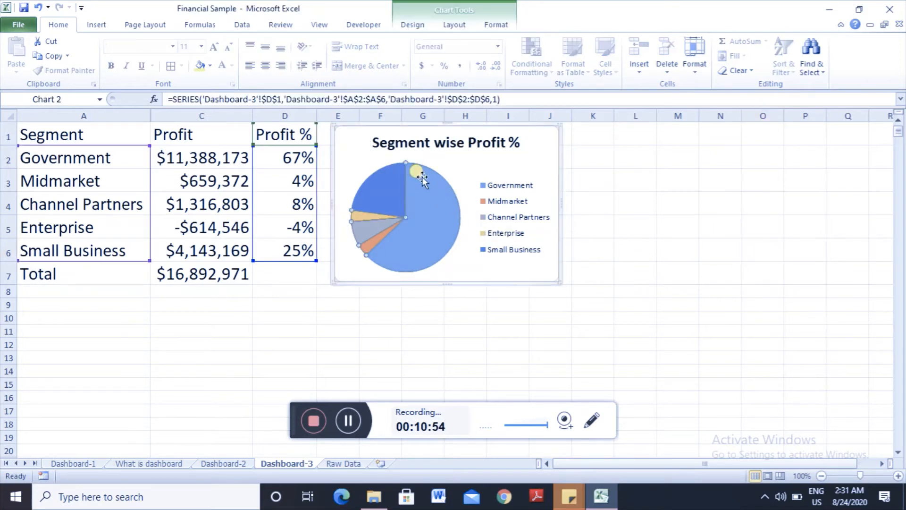
click(459, 158)
right_click(433, 175)
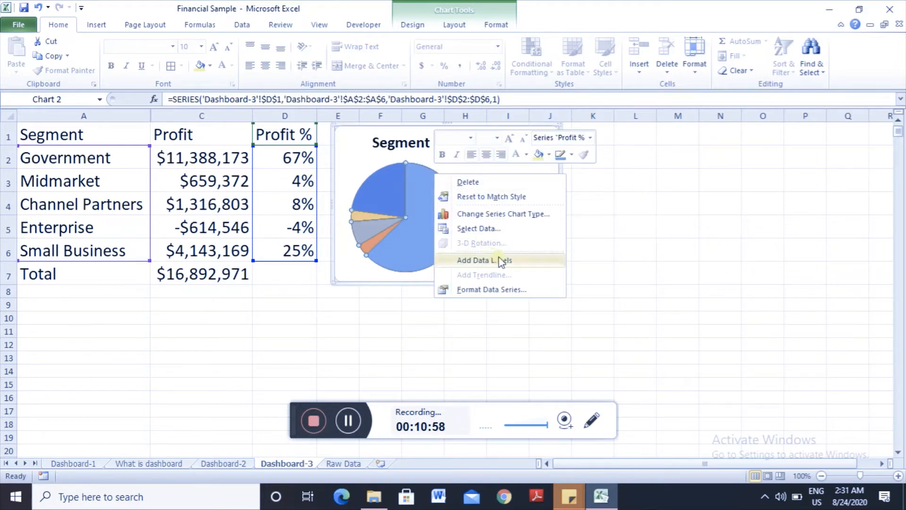
click(503, 264)
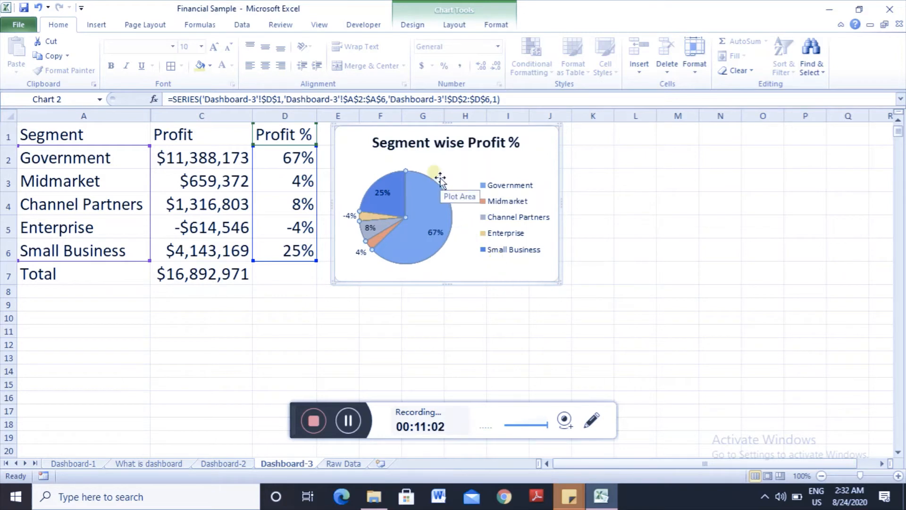
key(ctrl+z)
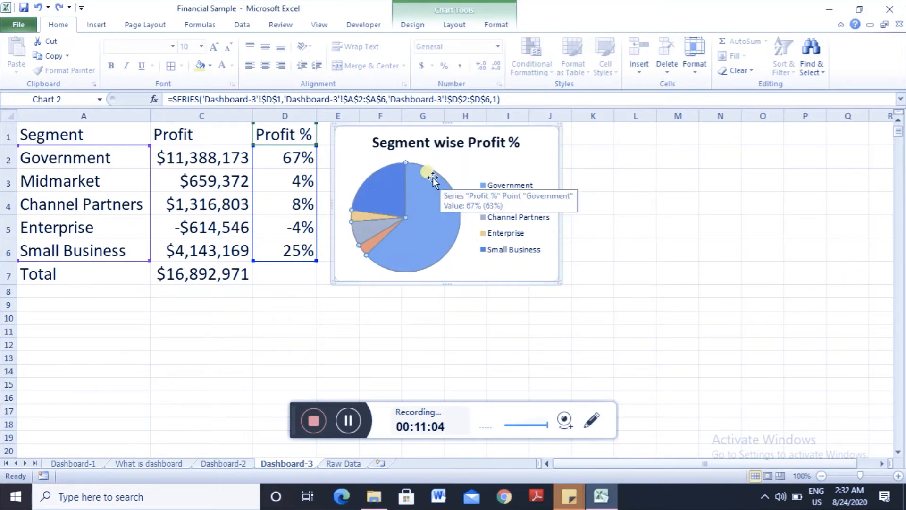
Add data labels to the pie chart's Profit % series.
right_click(432, 177)
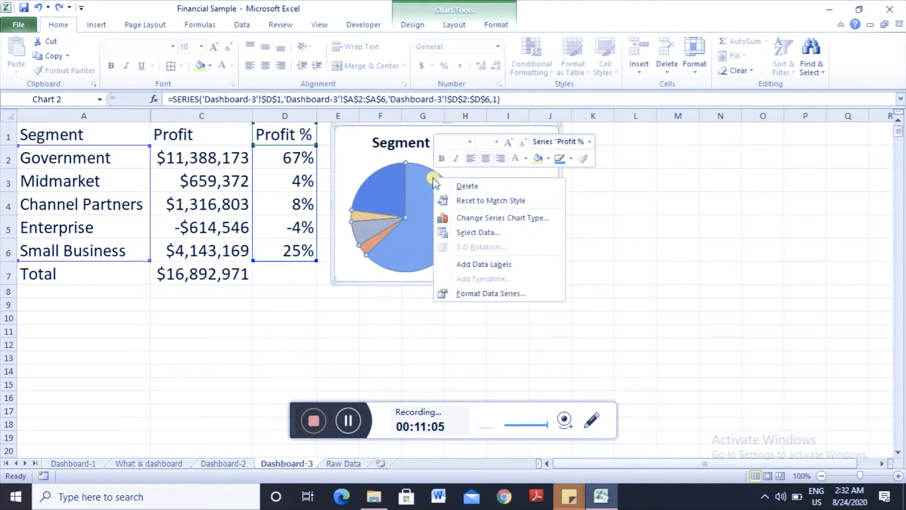
click(498, 265)
mouse_move(398, 198)
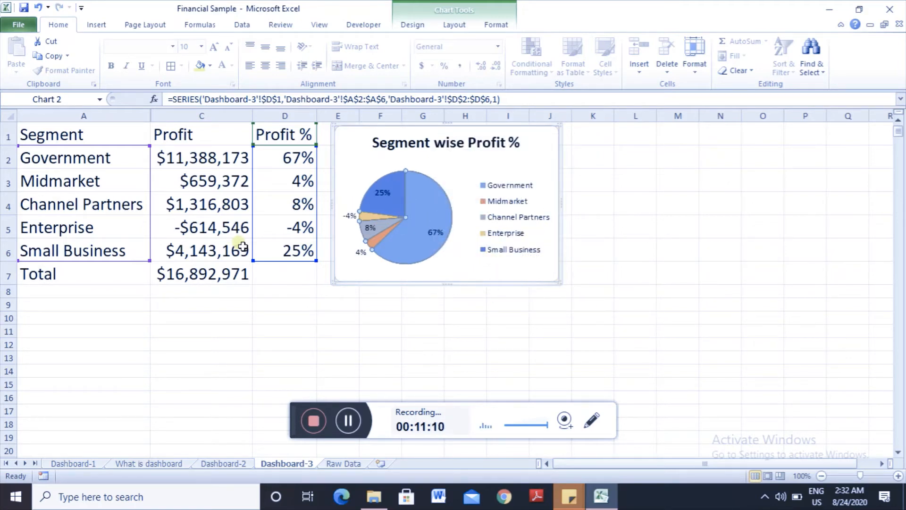
Hide the Profit column C and move the pie chart slightly closer to the table, aligned with the top of row 1.
click(214, 112)
right_click(214, 113)
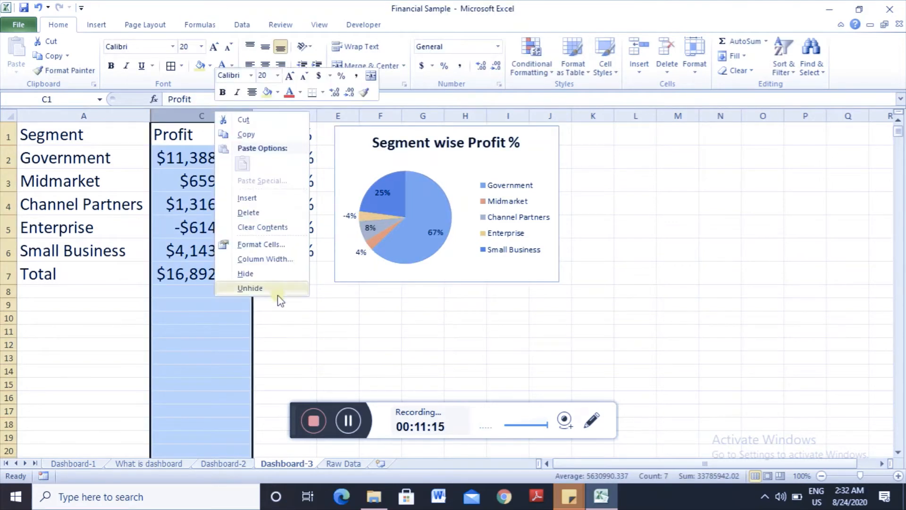
click(282, 278)
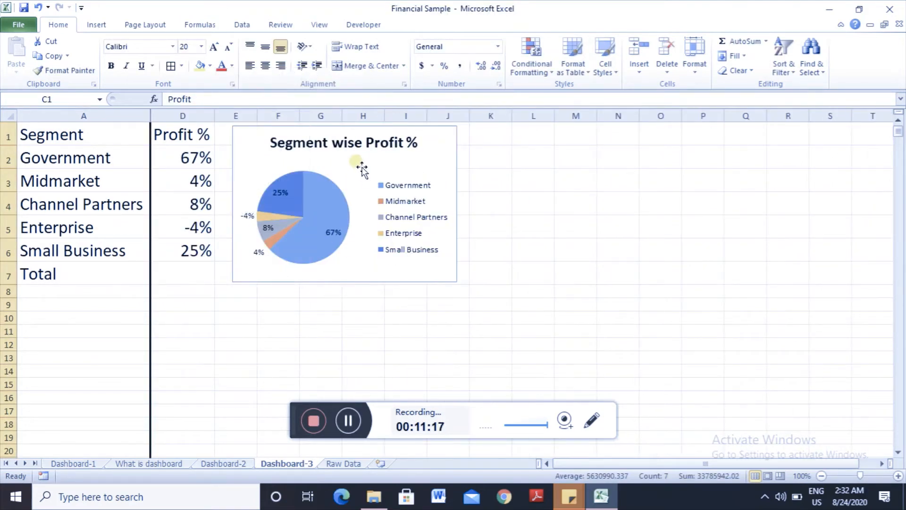
key(BackSpace)
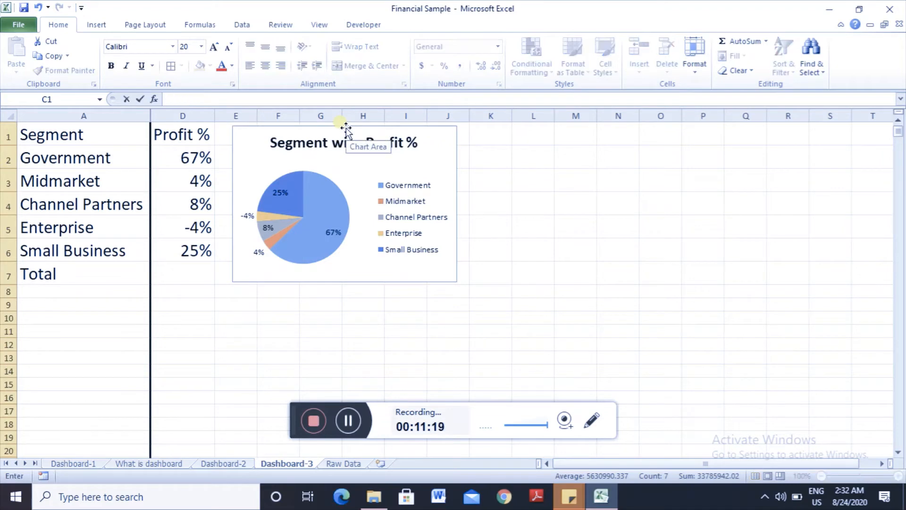
drag(345, 130, 333, 125)
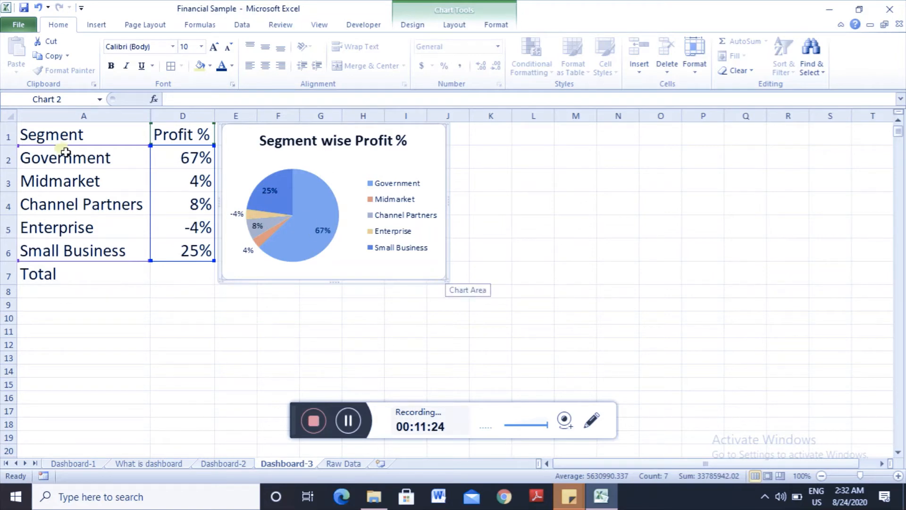
Set the font size of the whole segment table A1:D7 to 24.
click(31, 134)
key(shift+Right)
key(shift+Down)
key(shift+Down)
key(shift+Down)
key(shift+Down)
key(shift+Down)
key(shift+Down)
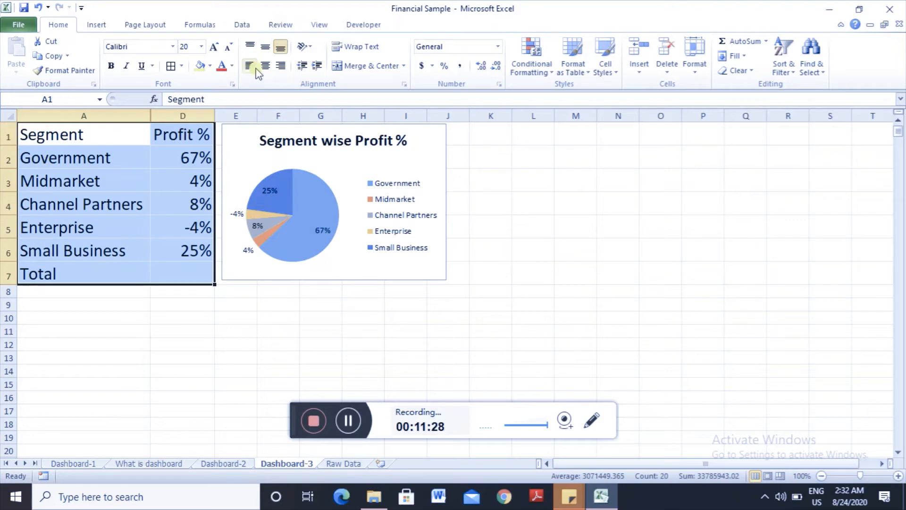
click(213, 47)
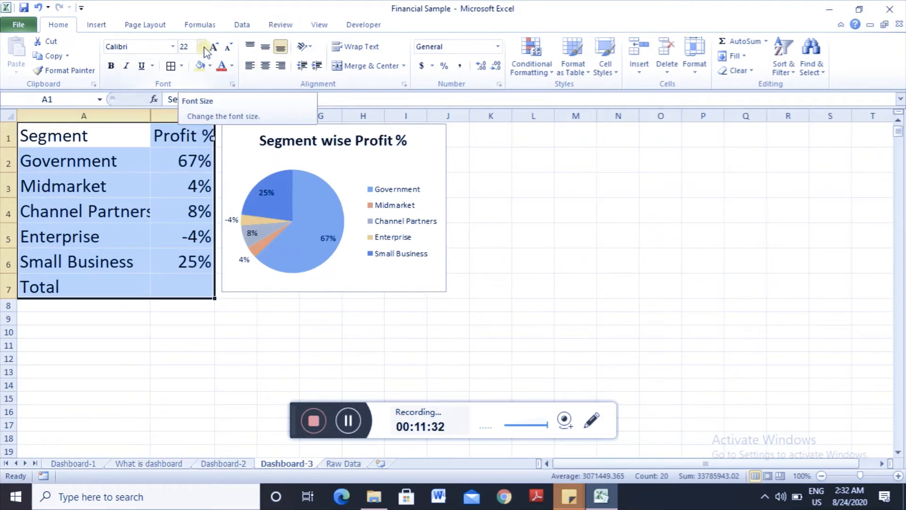
click(202, 47)
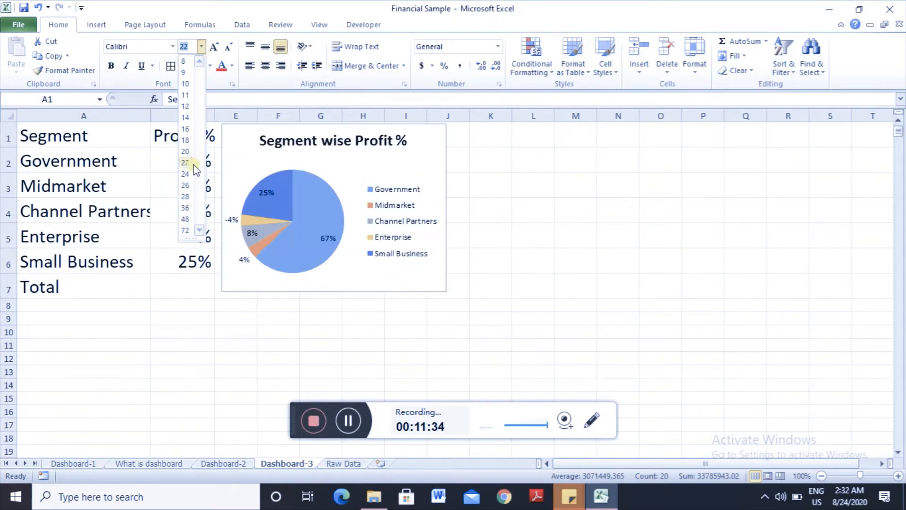
click(192, 174)
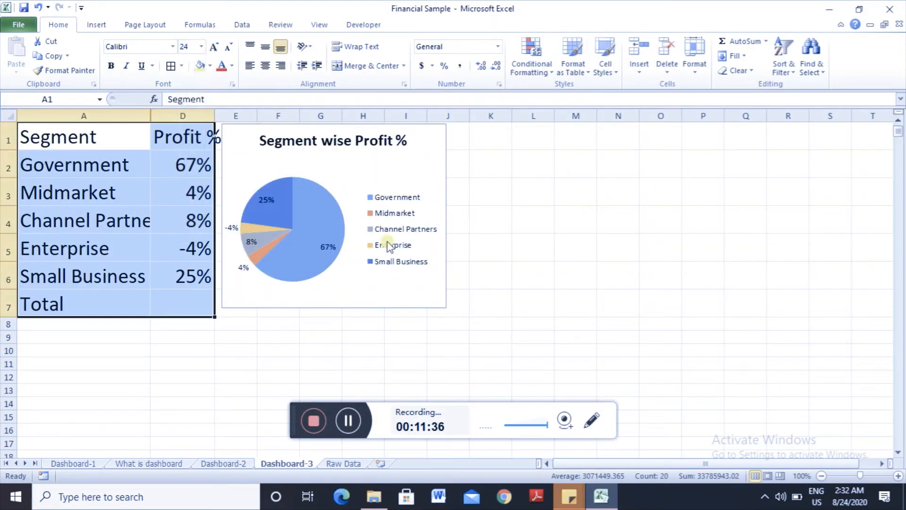
Enlarge the pie chart slightly in width and height so it reaches nearly to the bottom of the table's Total row.
click(376, 259)
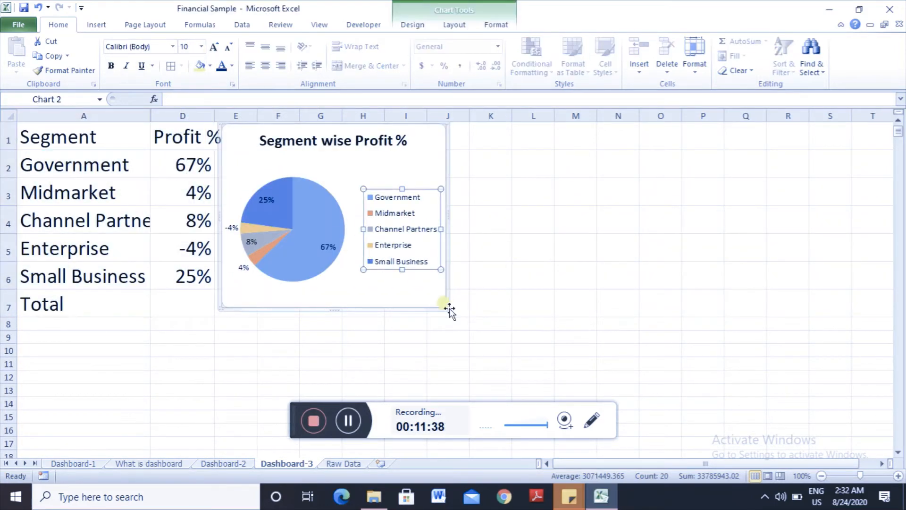
drag(444, 305, 451, 308)
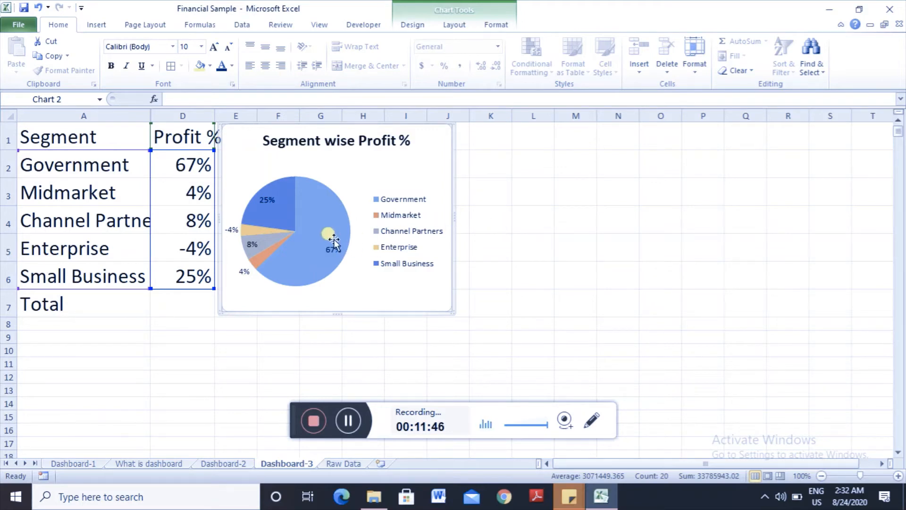
mouse_move(334, 234)
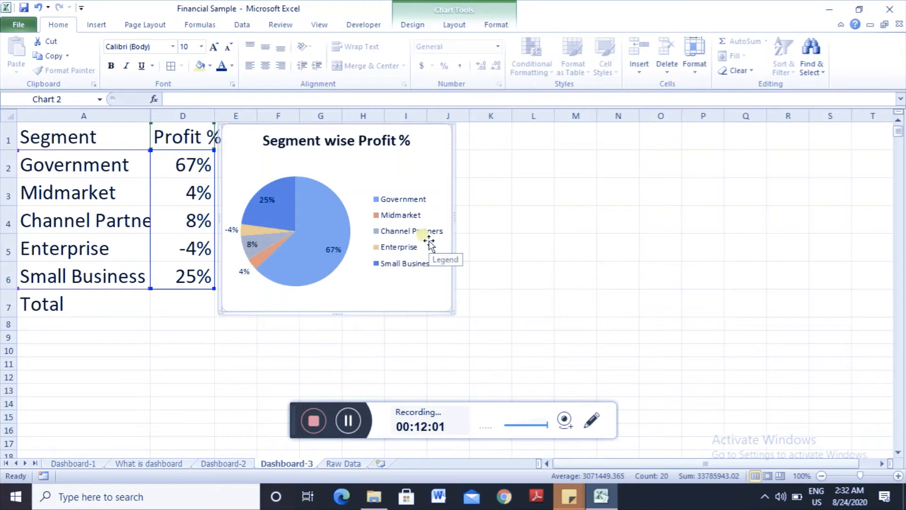
Format the chart area of the pie chart with No fill, after trying out a solid fill.
right_click(384, 165)
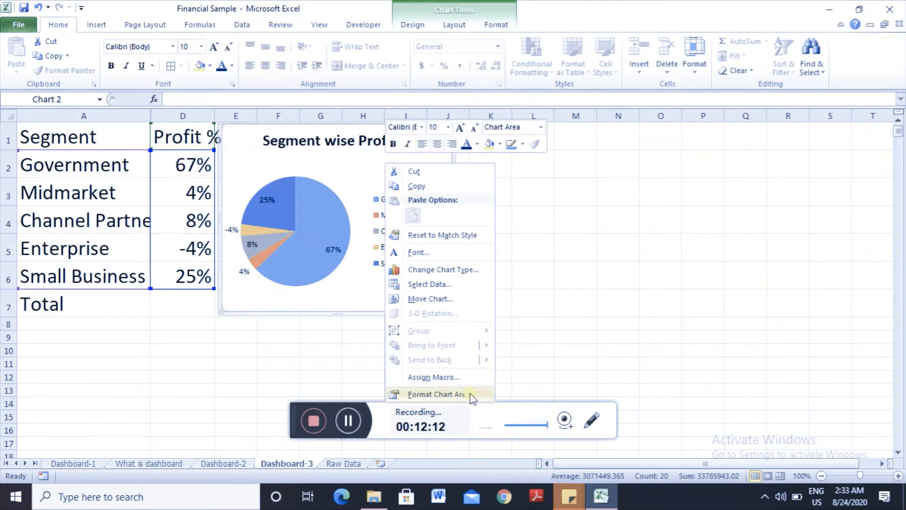
click(439, 394)
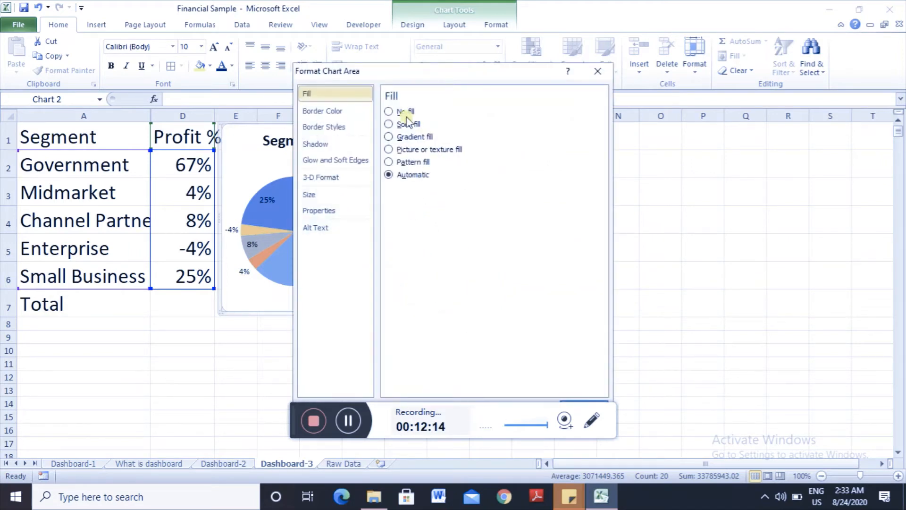
click(389, 112)
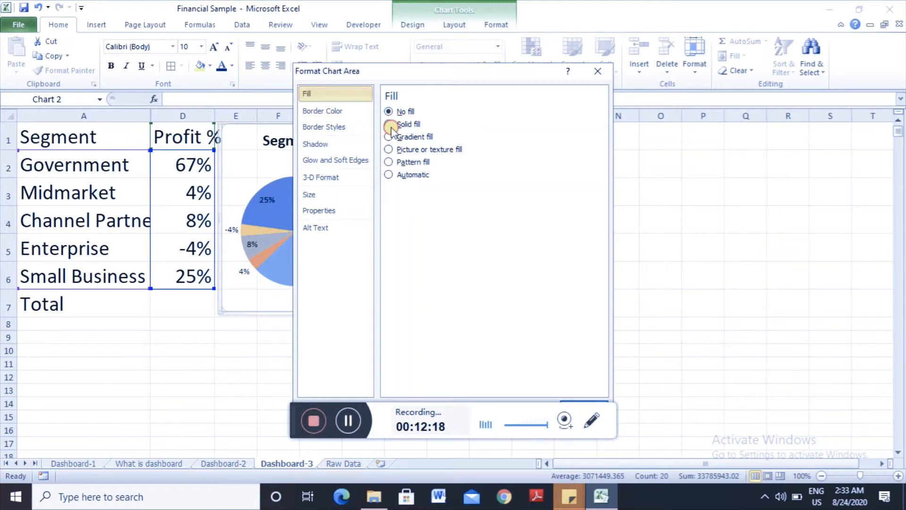
click(389, 124)
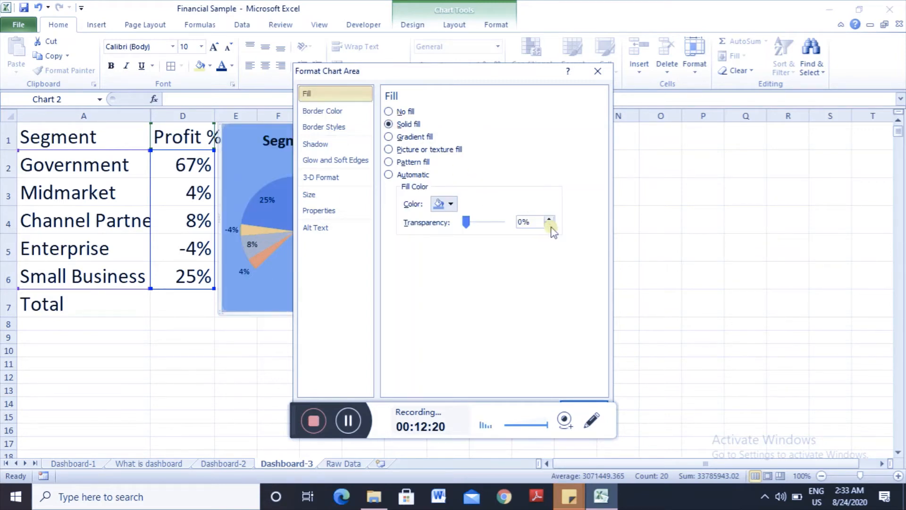
click(444, 203)
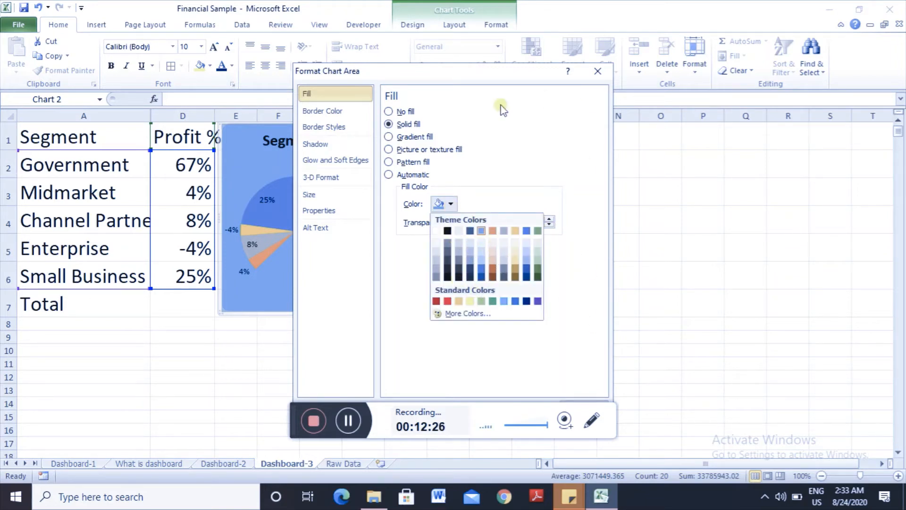
click(388, 111)
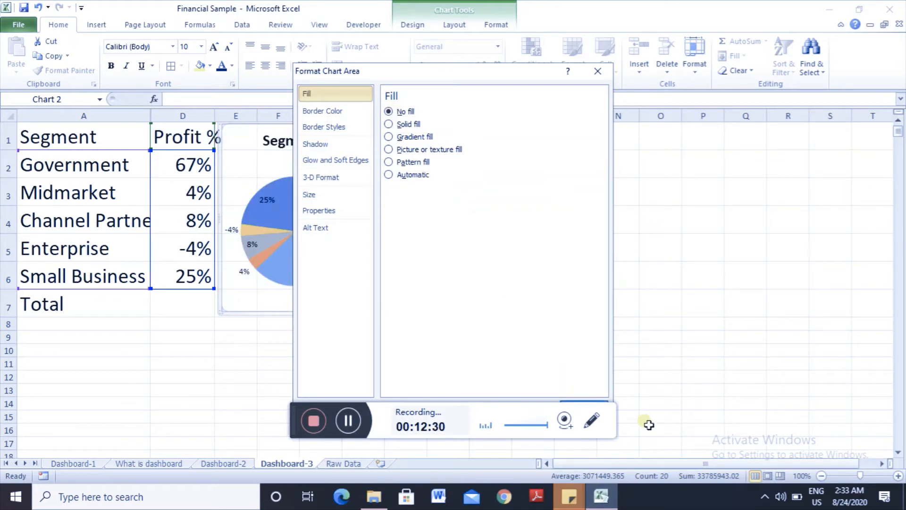
Set the compound type of the pie chart's border to the double line and close the chart area formatting.
click(328, 182)
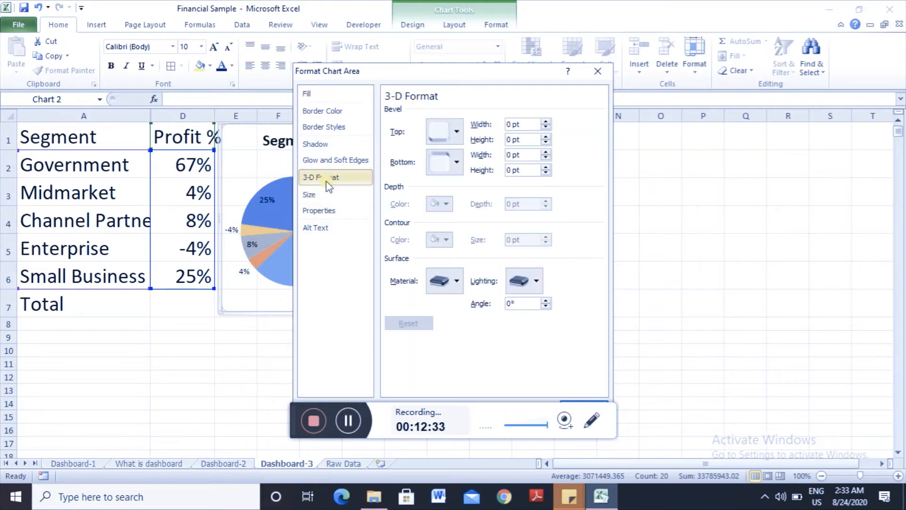
click(315, 146)
click(321, 126)
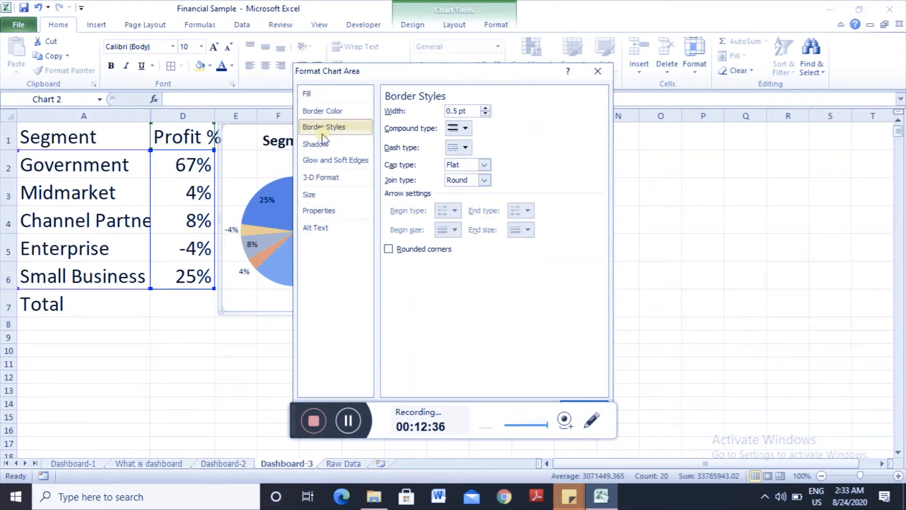
click(464, 128)
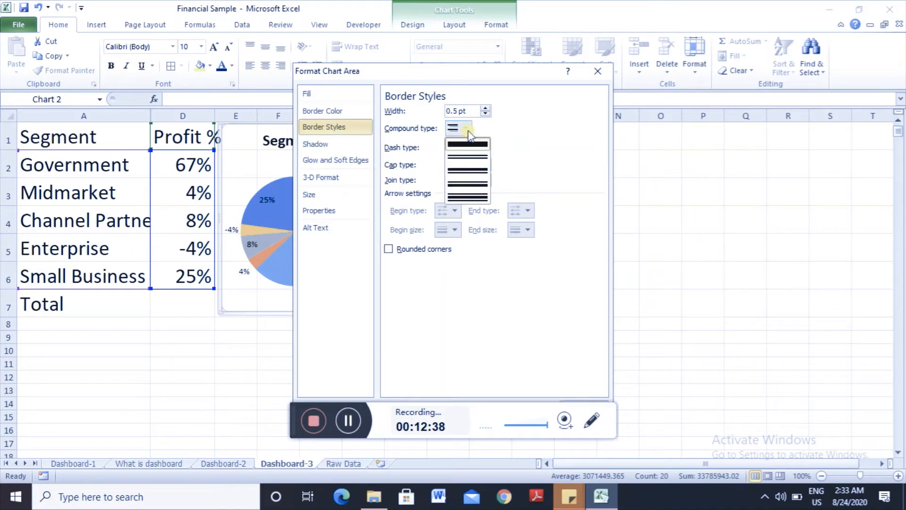
click(472, 158)
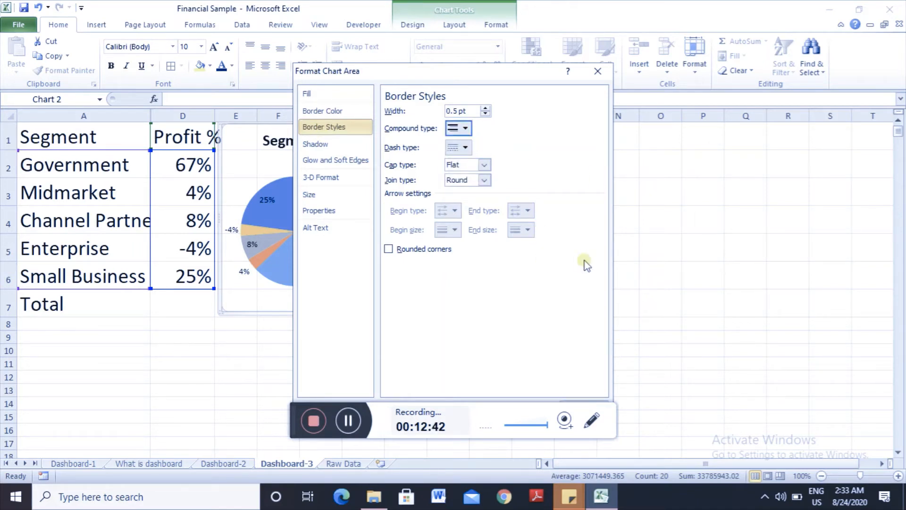
click(597, 71)
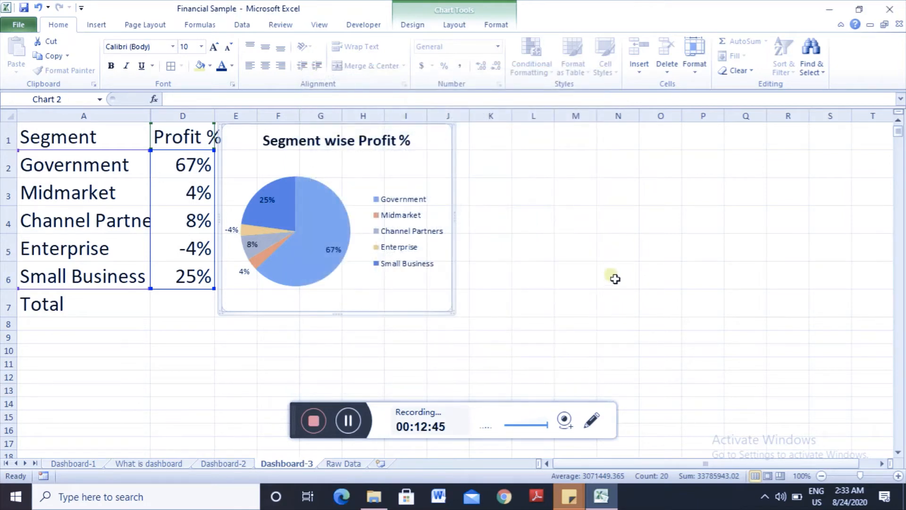
click(615, 279)
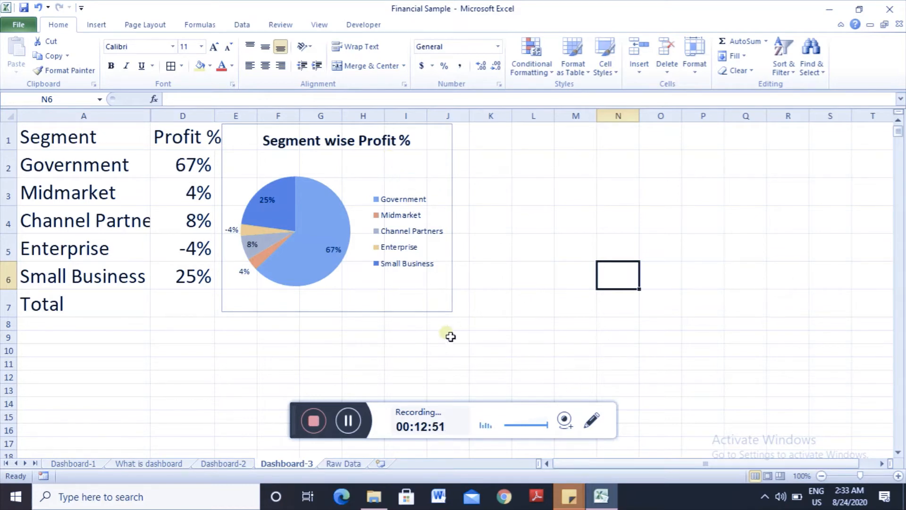
Examine the Country column on the Raw Data sheet from its header down to the last data row.
click(349, 462)
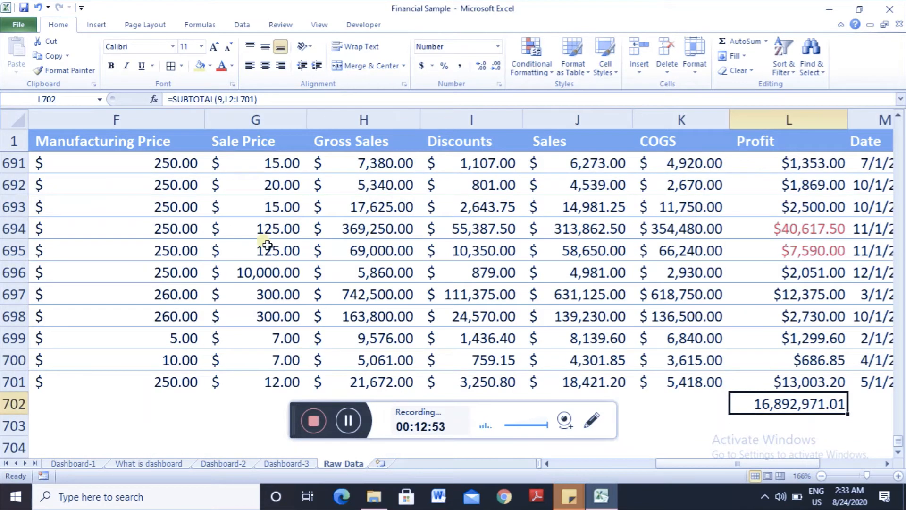
key(ctrl+Up)
key(ctrl+Left)
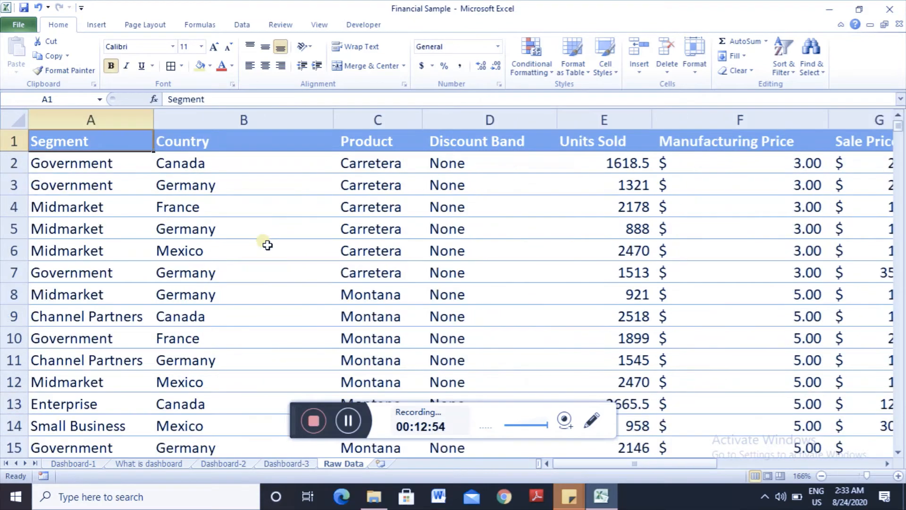
key(Right)
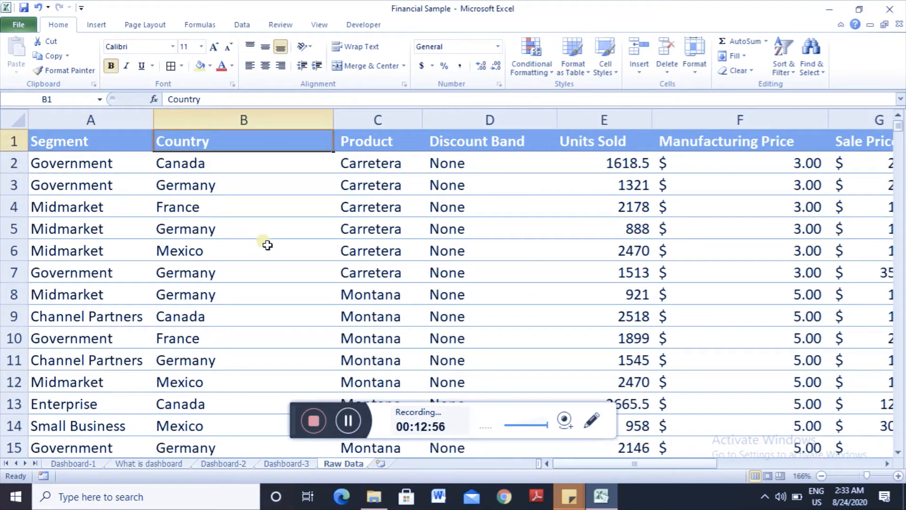
key(Down)
key(Up)
key(Right)
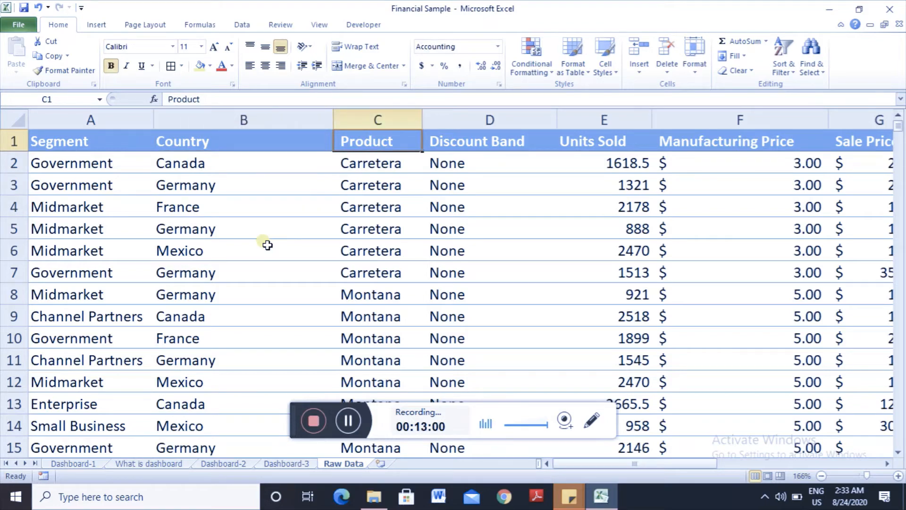
key(Left)
key(ctrl+Down)
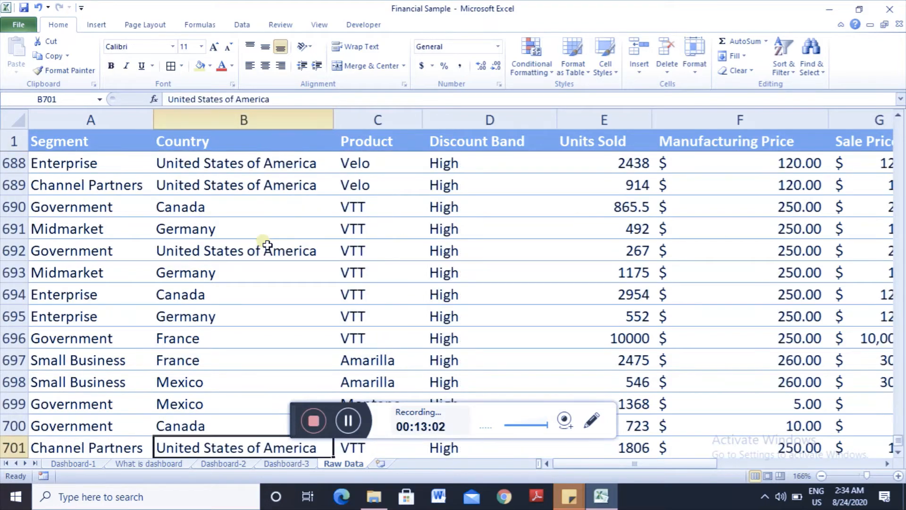
key(ctrl+Up)
key(Down)
key(Up)
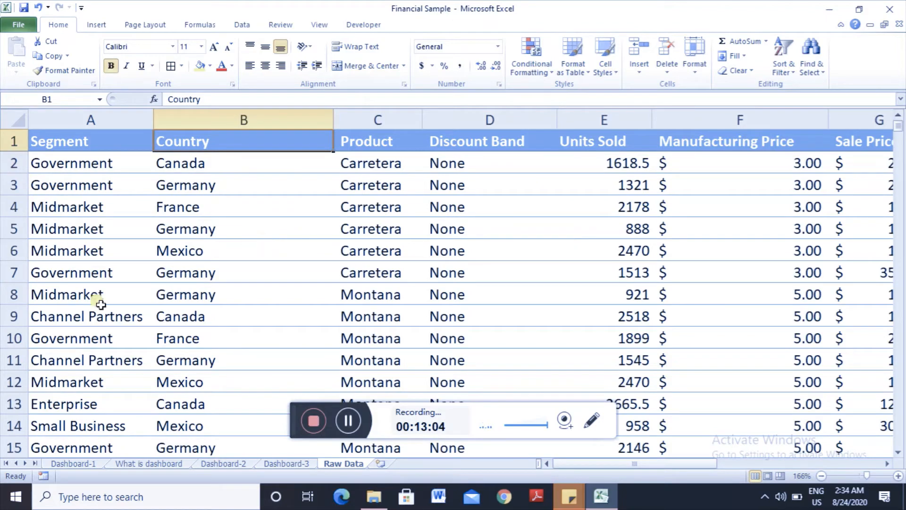
Find the list of unique countries in column M of the Dashboard-2 sheet.
click(231, 462)
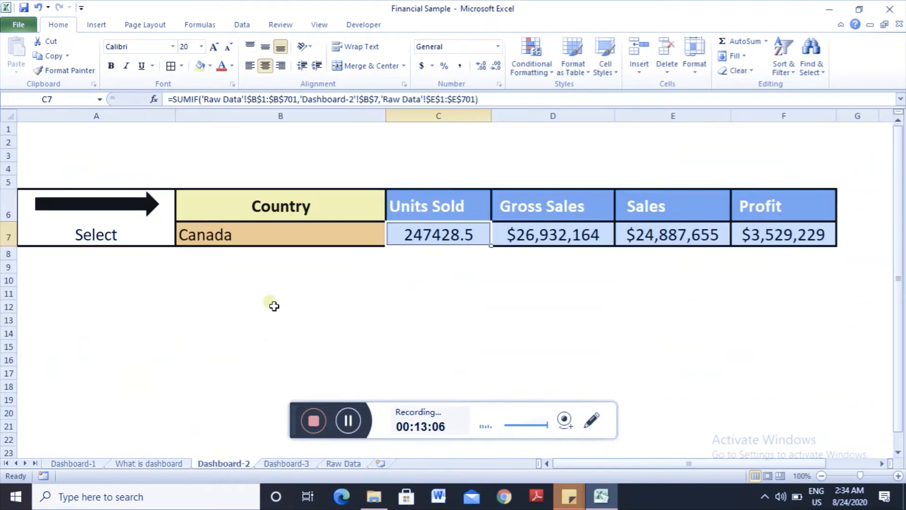
click(756, 146)
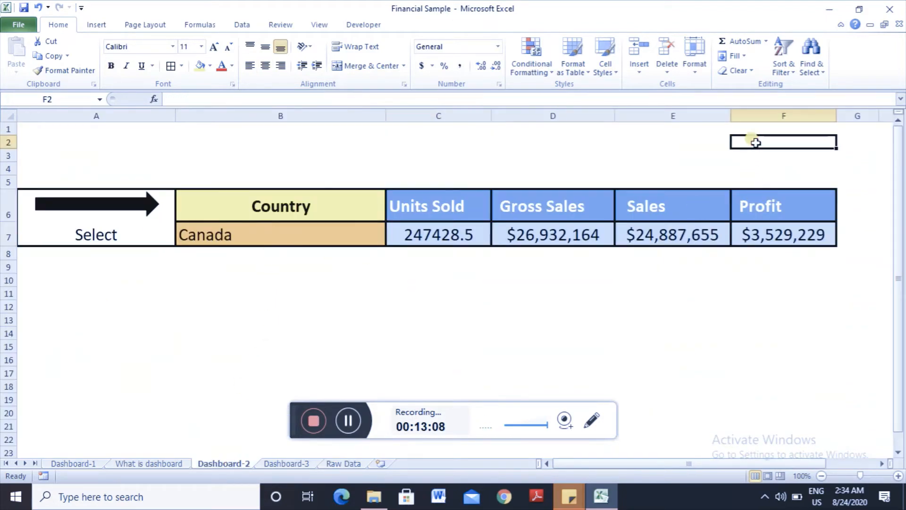
key(Right)
key(Right)
key(Right)
key(Right)
key(Right)
key(Right)
key(Right)
key(Right)
key(Down)
key(Down)
key(Down)
key(Down)
key(Down)
key(Down)
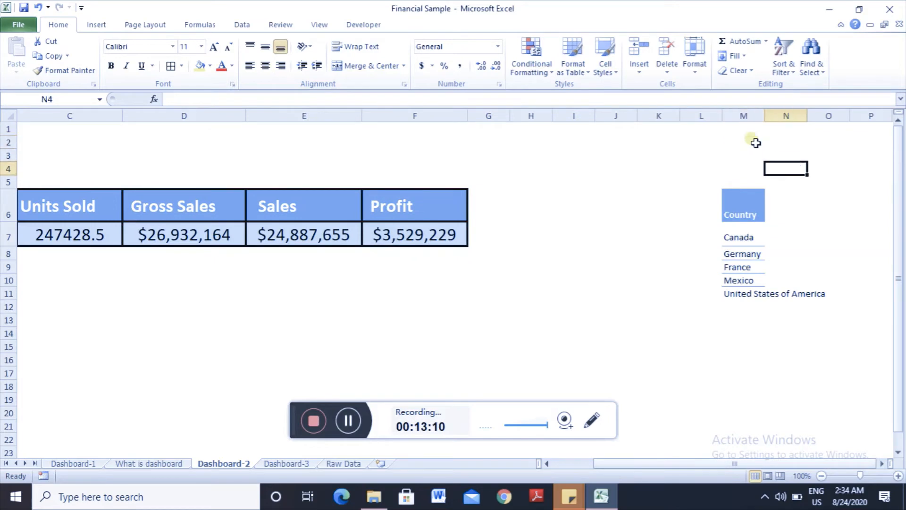
Copy the Country list with its heading from Dashboard-2 and paste it into Dashboard-3 starting at cell L1.
key(Left)
key(Up)
key(Up)
key(ctrl+shift+Down)
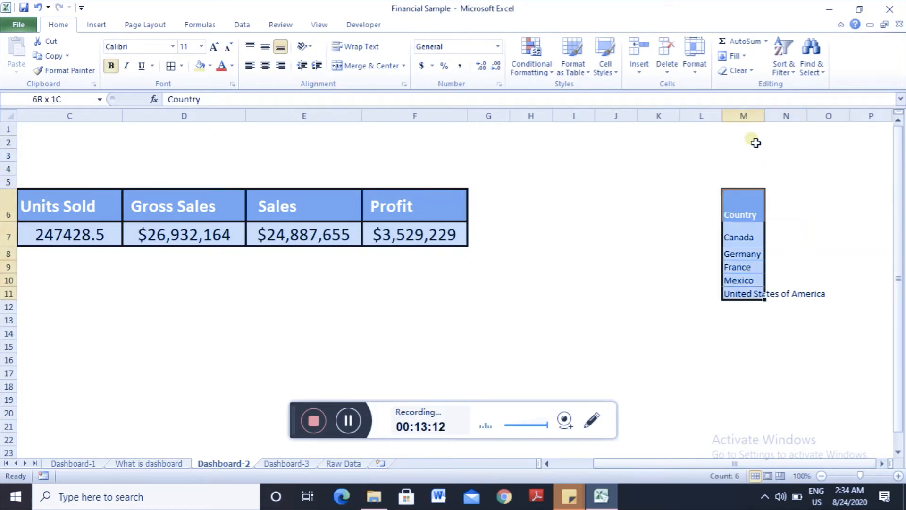
key(ctrl+c)
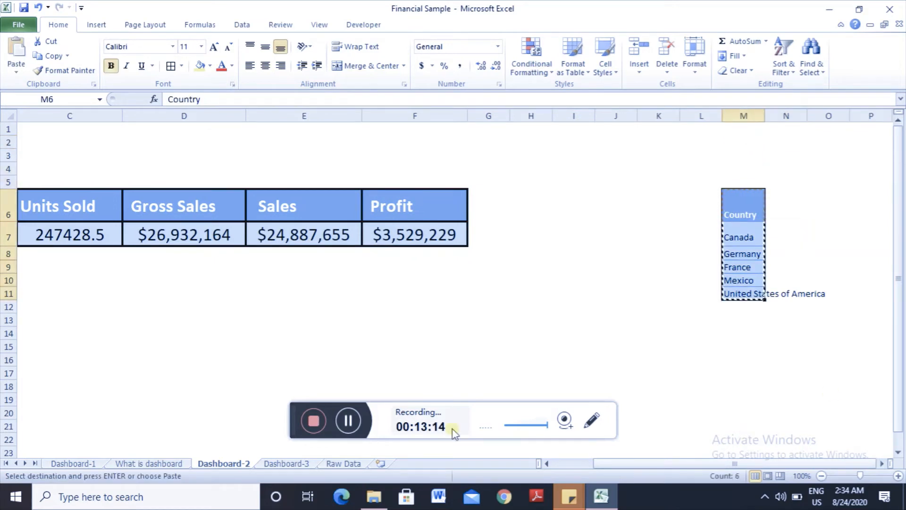
click(287, 463)
click(551, 131)
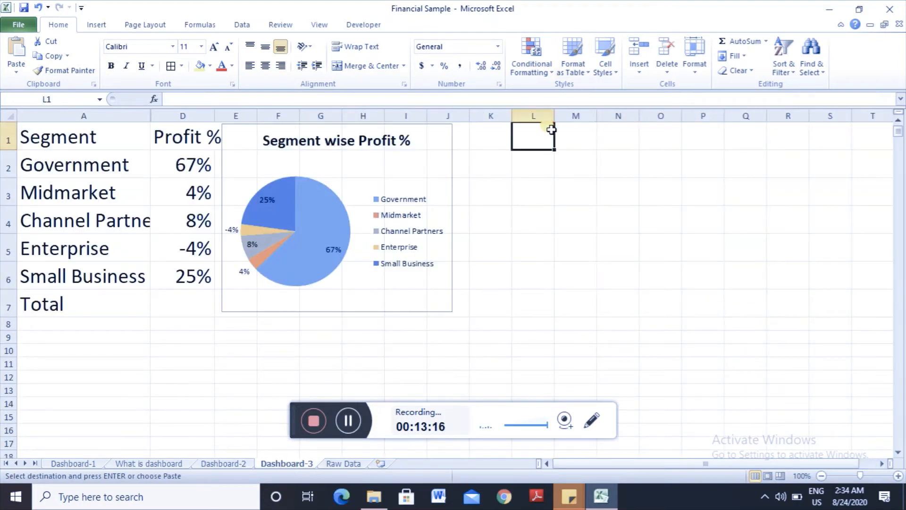
key(ctrl+v)
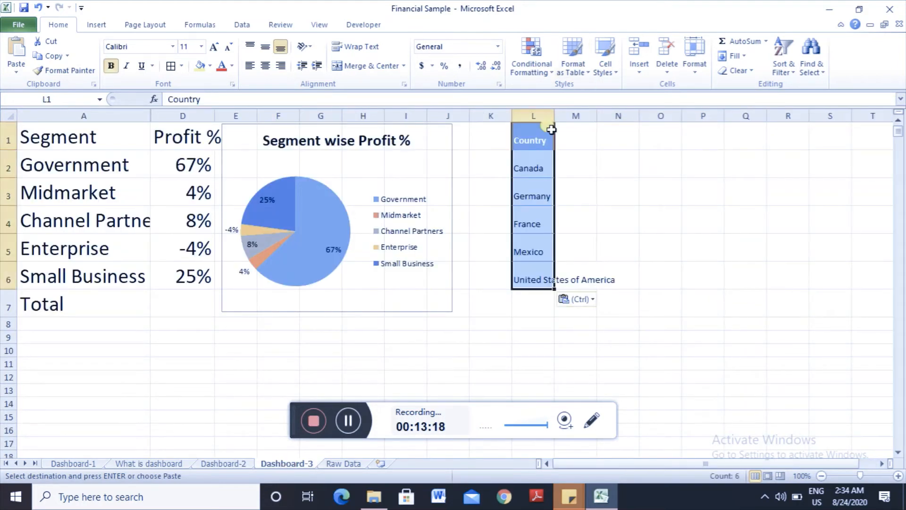
Copy the Segment column and paste only its formats onto the Country list starting at L1.
key(ctrl+Home)
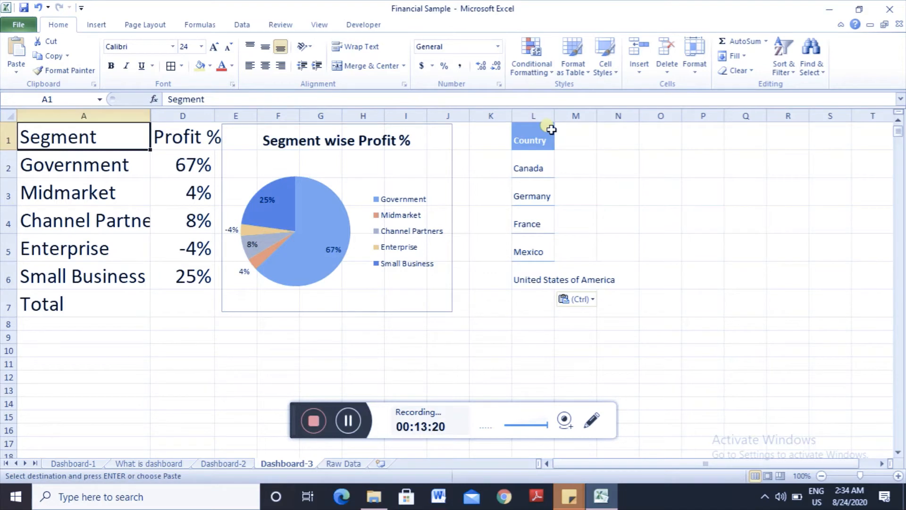
key(ctrl+shift+Down)
key(ctrl+c)
key(Right)
key(Right)
key(Right)
key(Right)
key(Right)
key(Right)
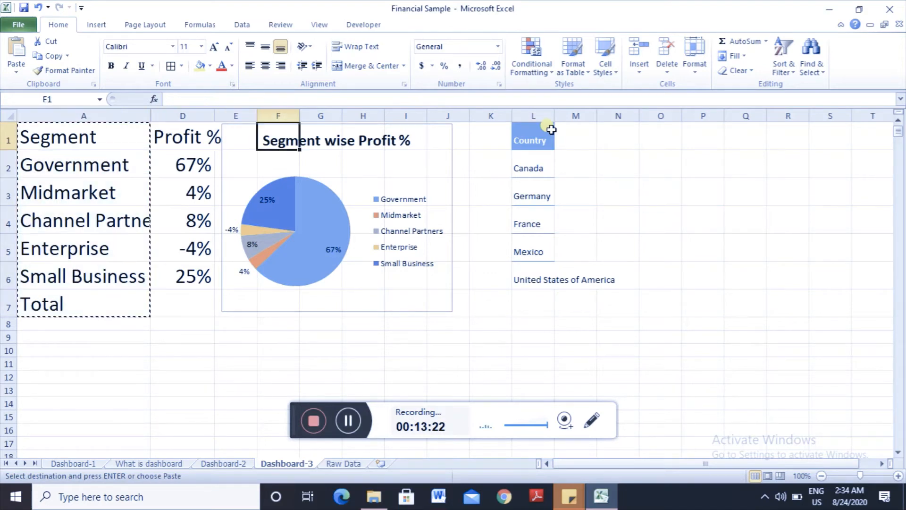
click(551, 129)
key(ctrl+alt+v)
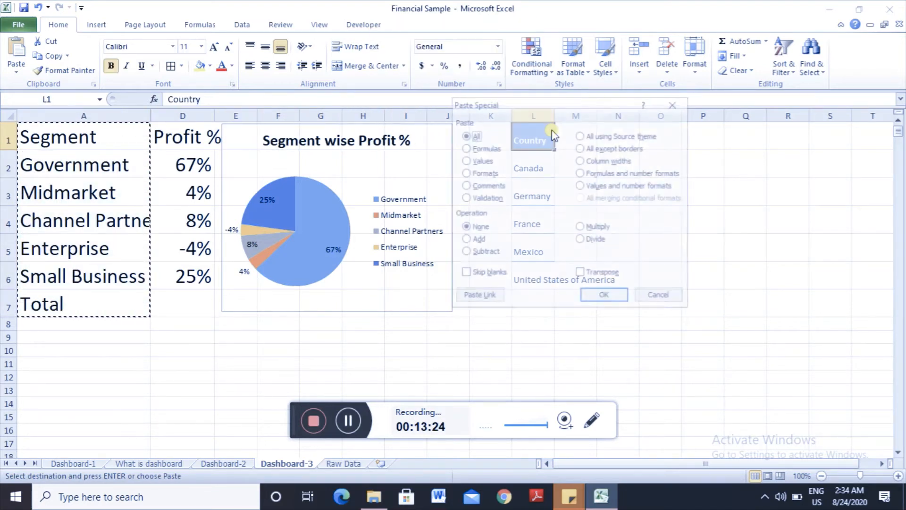
key(t)
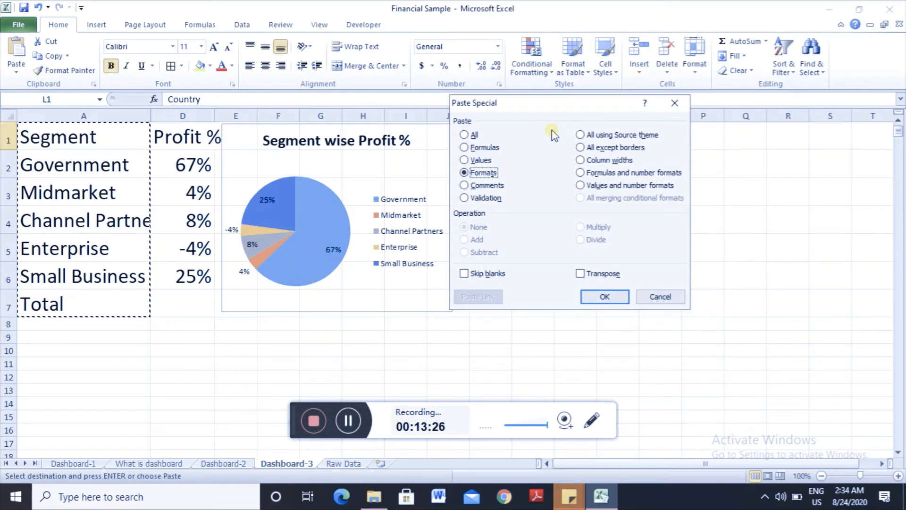
key(Return)
Autofit the width of column L to the country names and clear the copy selection.
key(alt+o)
key(c)
key(a)
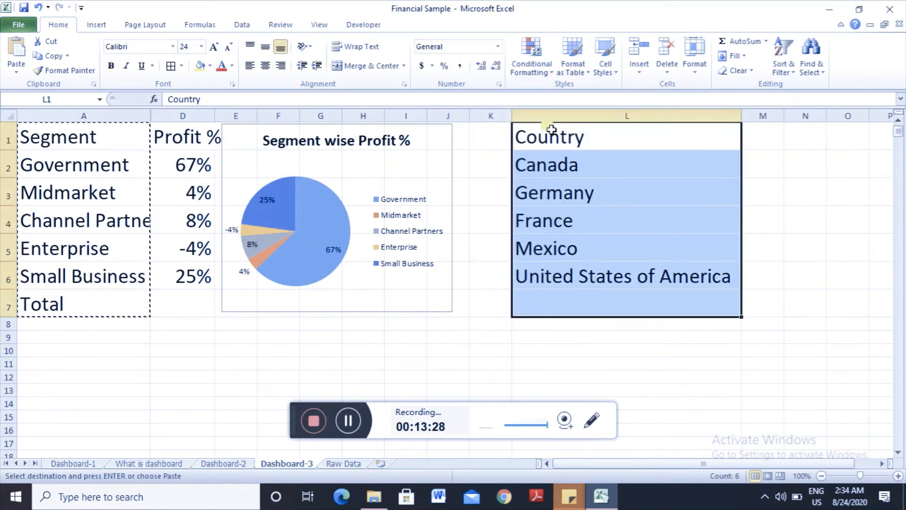
key(Down)
key(Escape)
key(Up)
key(Down)
key(Down)
key(Down)
key(Down)
key(Down)
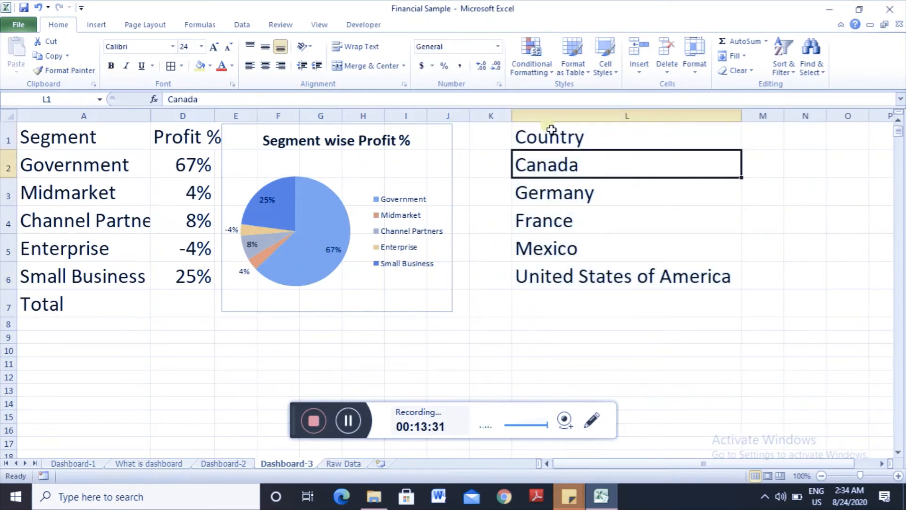
key(Up)
key(Up)
key(Up)
key(Up)
key(Up)
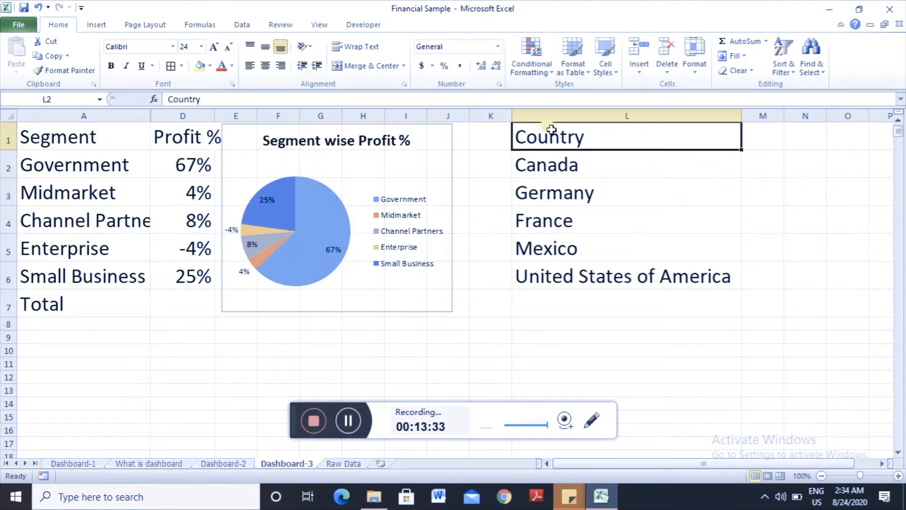
key(Right)
key(Left)
key(Left)
key(Left)
key(Left)
key(Left)
key(Left)
key(Left)
key(Left)
key(Left)
Enter the heading Profit in cell M1 beside the Country heading.
key(Right)
key(Right)
key(Right)
key(Right)
key(Right)
key(Right)
key(Right)
key(Right)
key(Right)
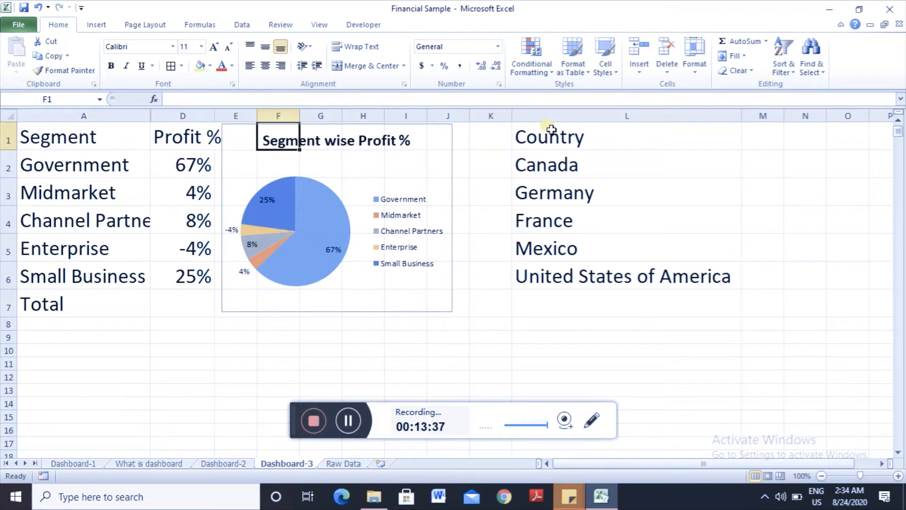
key(Right)
key(Left)
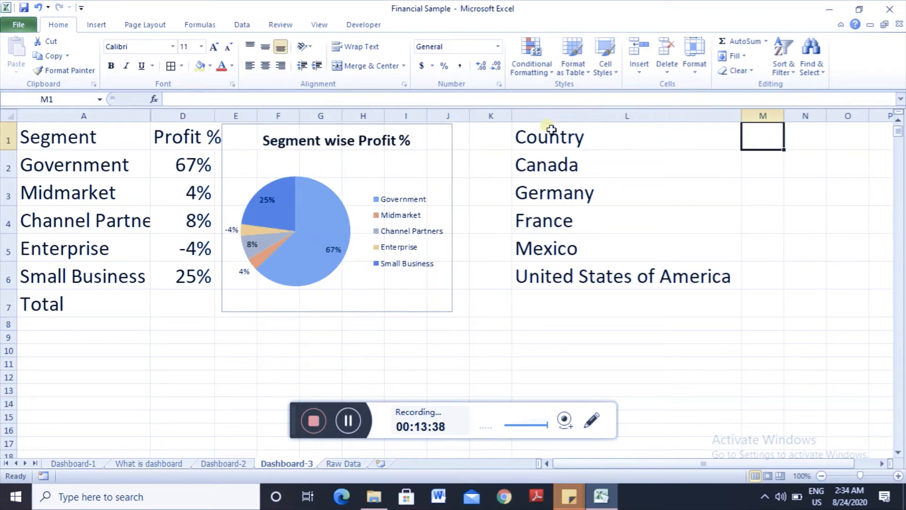
text(T)
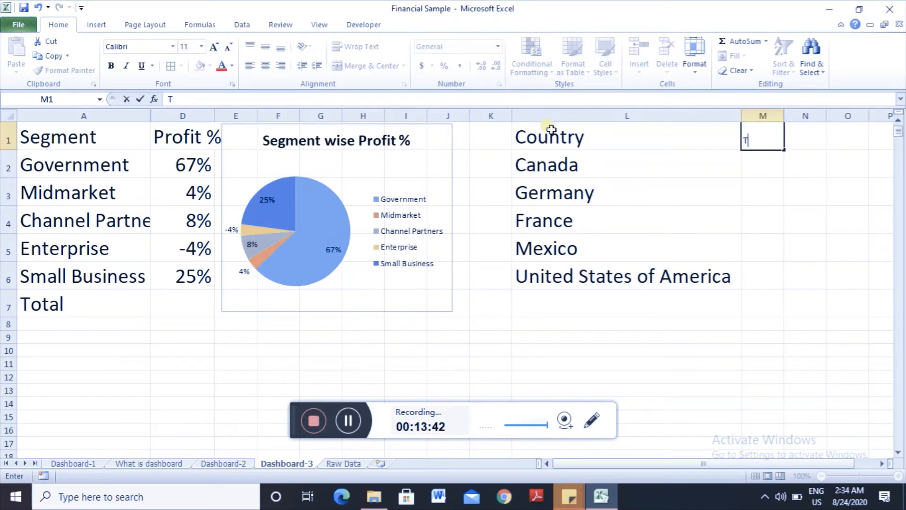
text(otlaProfit\)
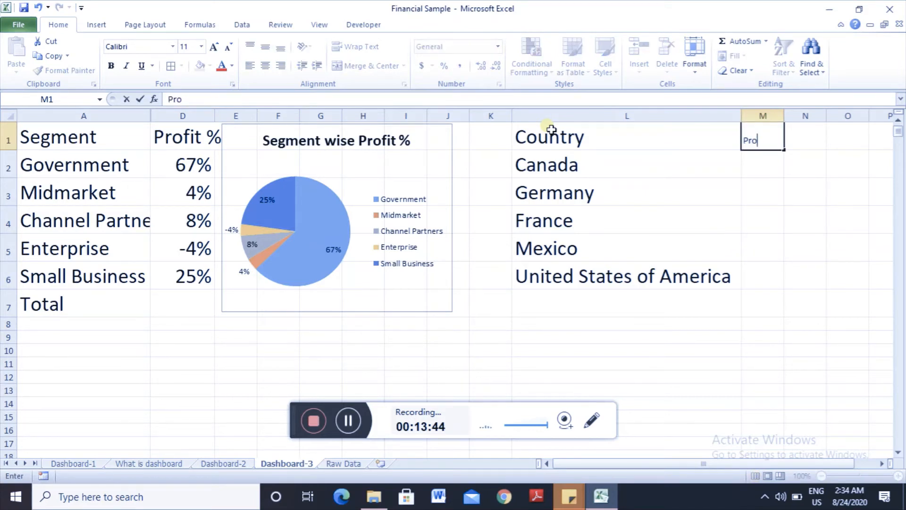
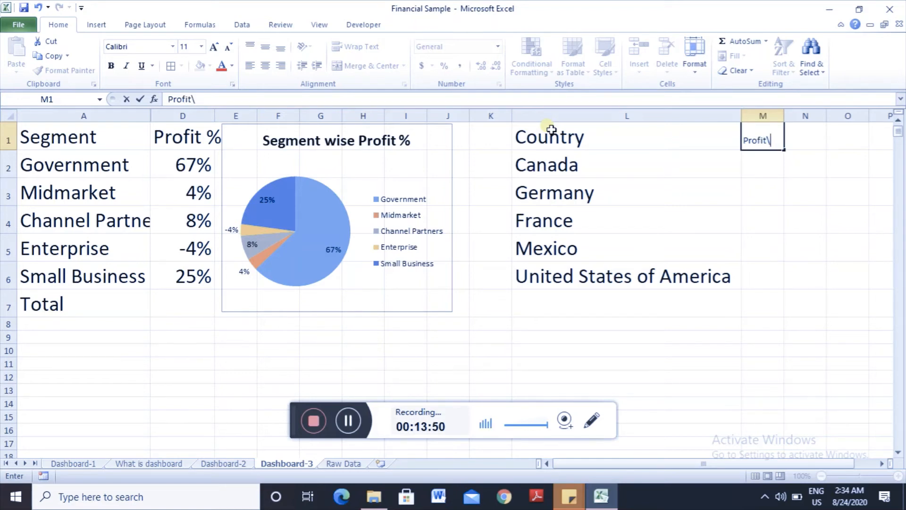
key(Return)
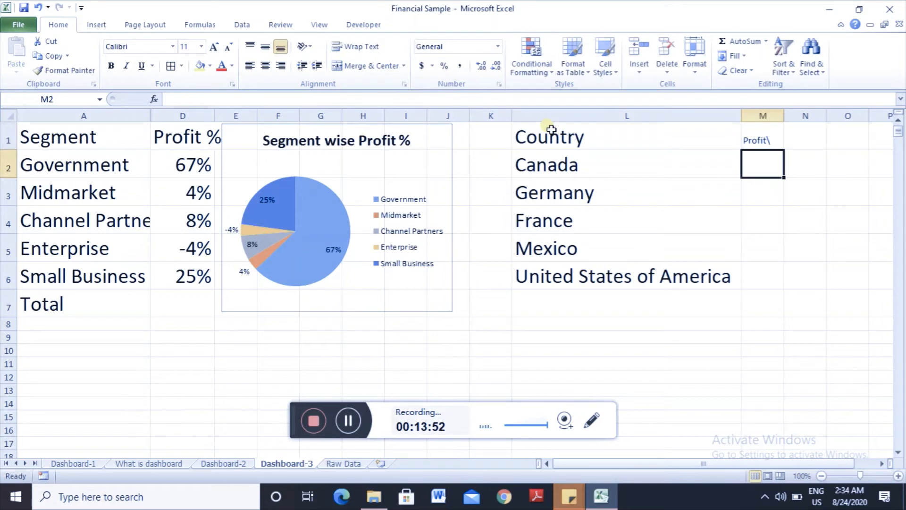
key(Up)
key(F2)
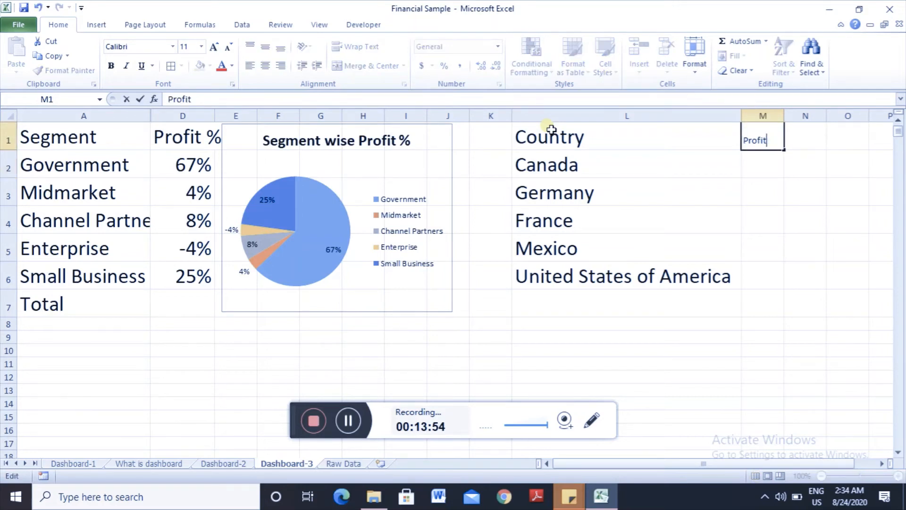
key(Return)
Begin a SUMIF formula in M2 beside Canada, using the Country column B:B of Raw Data as the range.
key(Left)
key(Right)
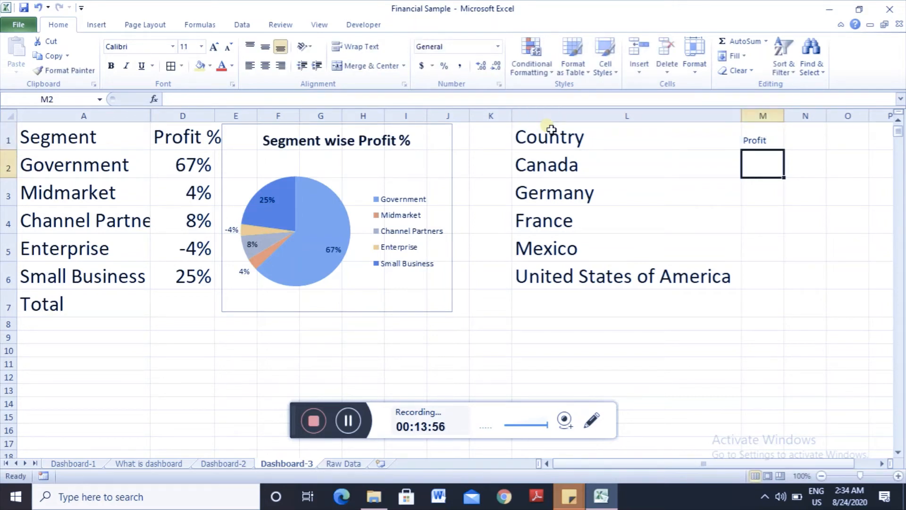
text(=sumo)
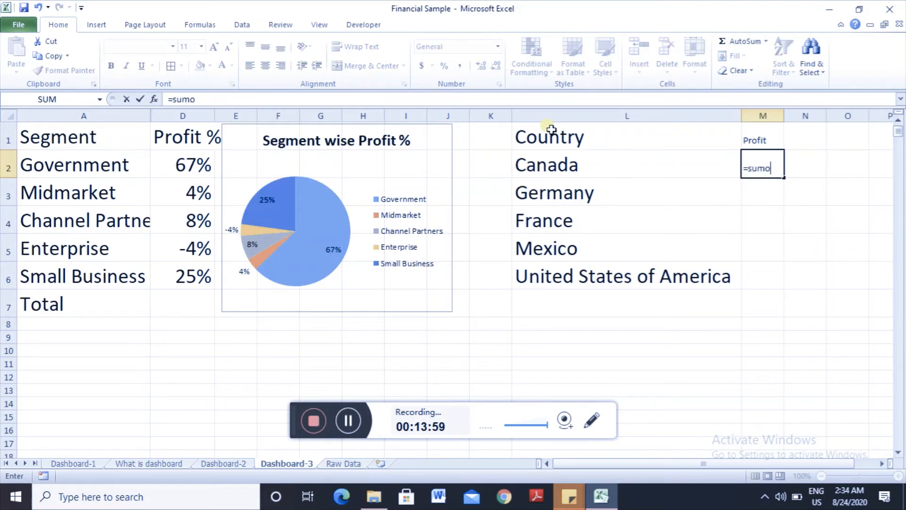
key(BackSpace)
text(if)
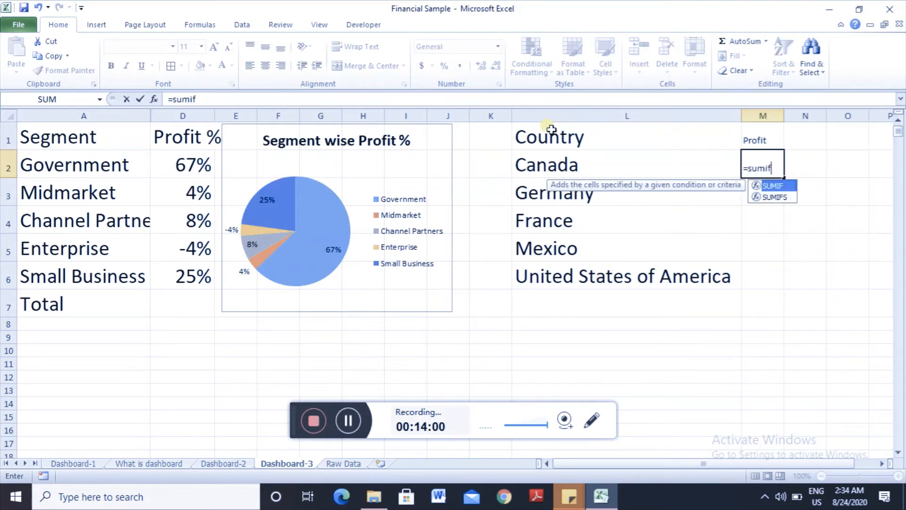
key(Tab)
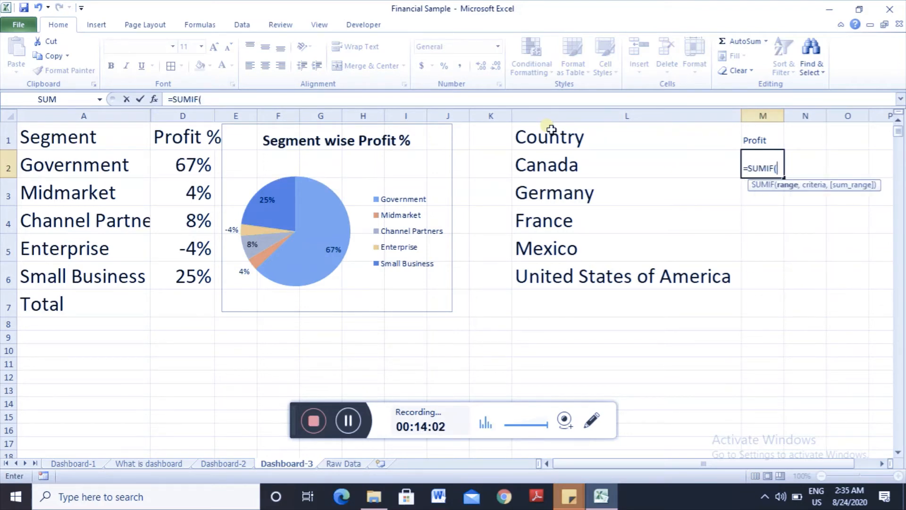
click(346, 466)
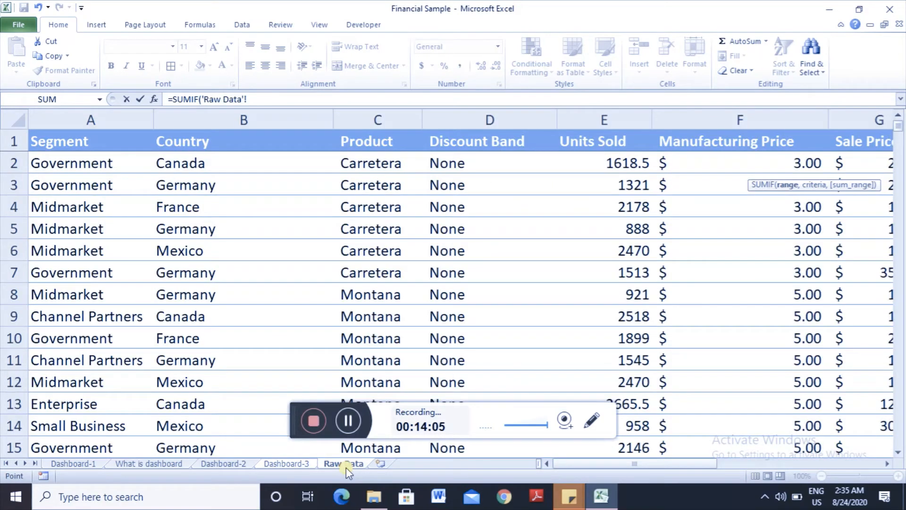
click(216, 116)
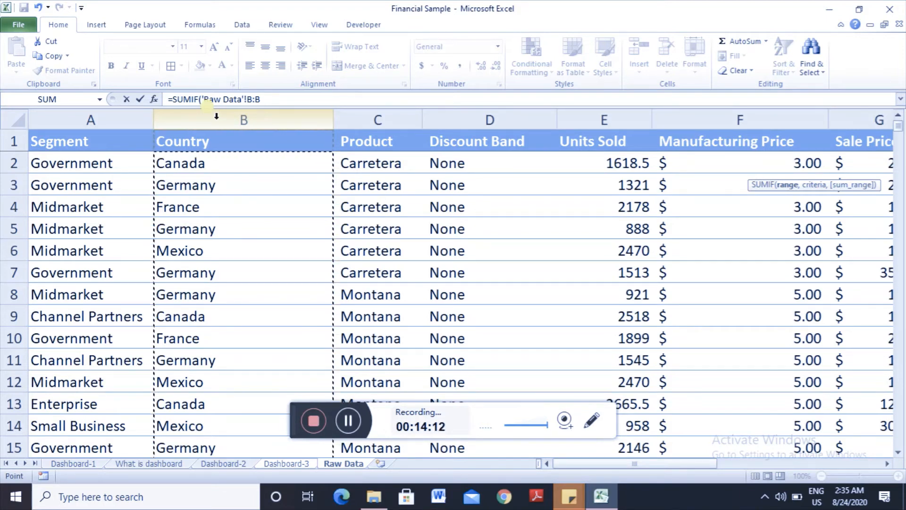
text(,)
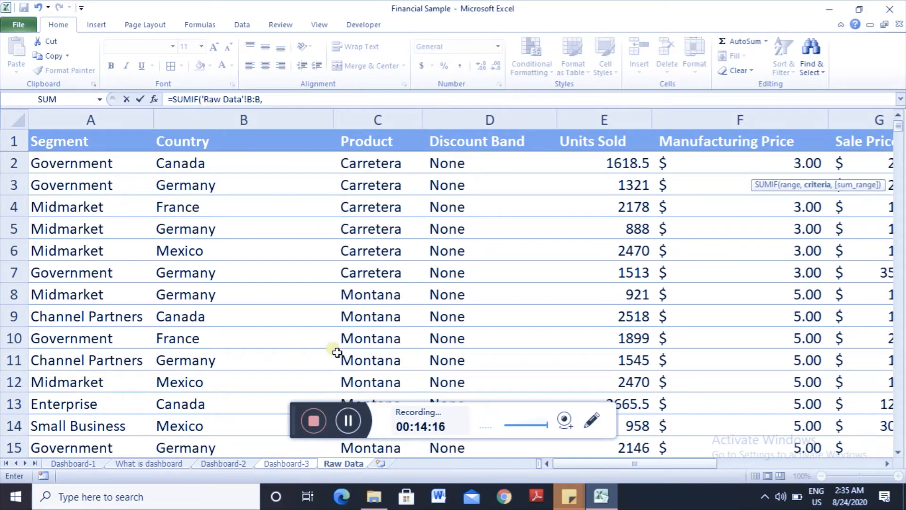
Set the SUMIF criteria to the Canada cell on Dashboard-3 with a fixed column reference, $L2.
click(289, 463)
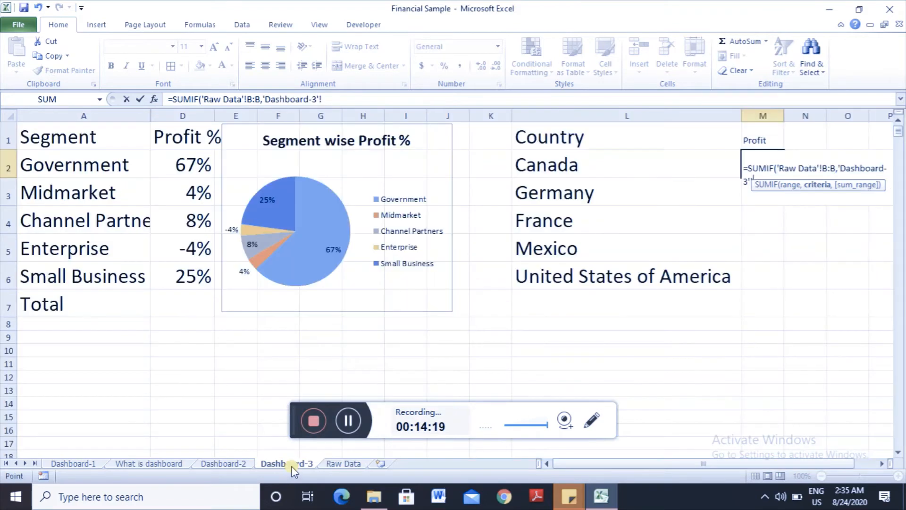
click(572, 165)
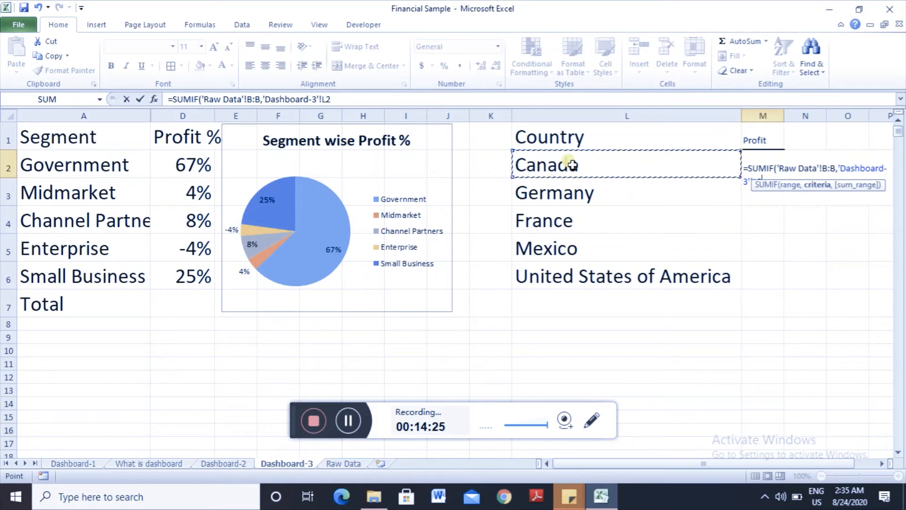
key(F5)
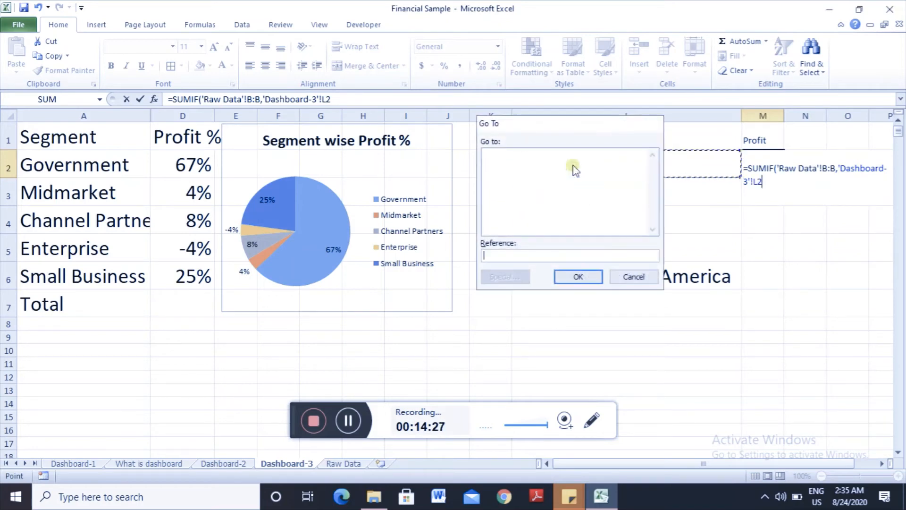
key(Escape)
key(F4)
key(F4)
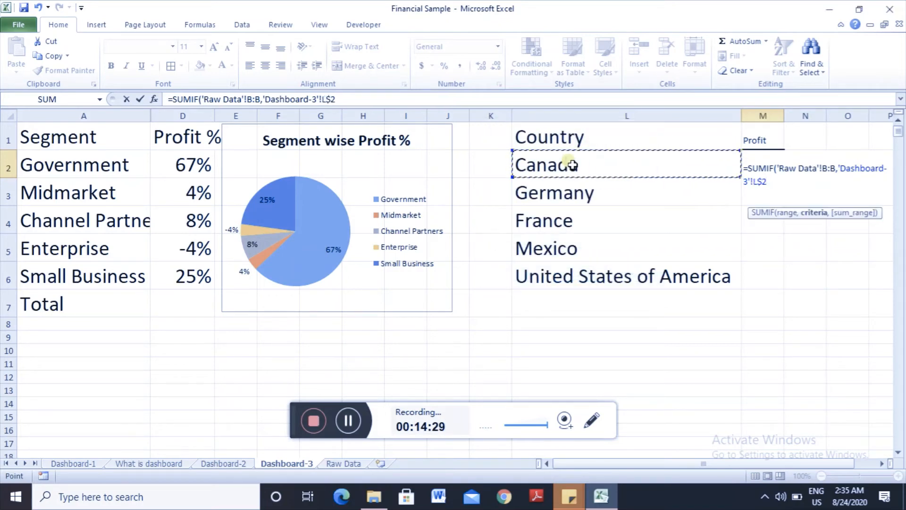
key(F4)
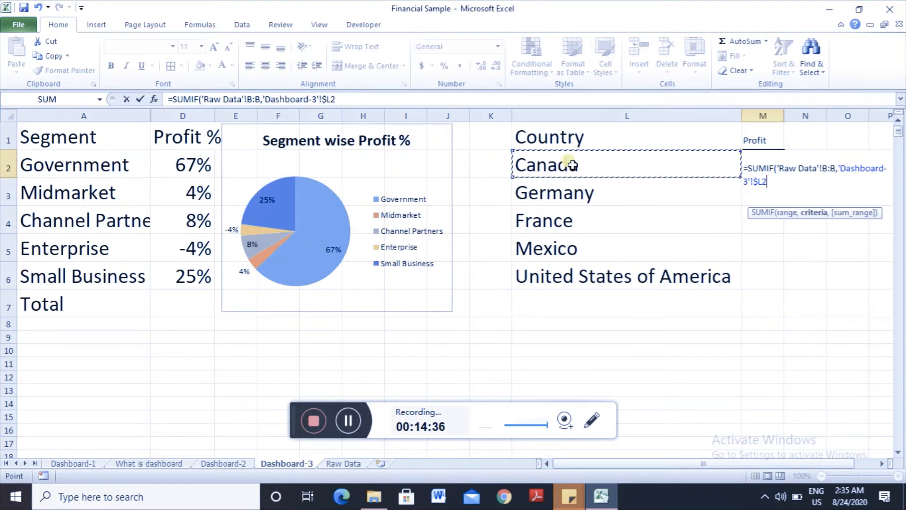
text(,)
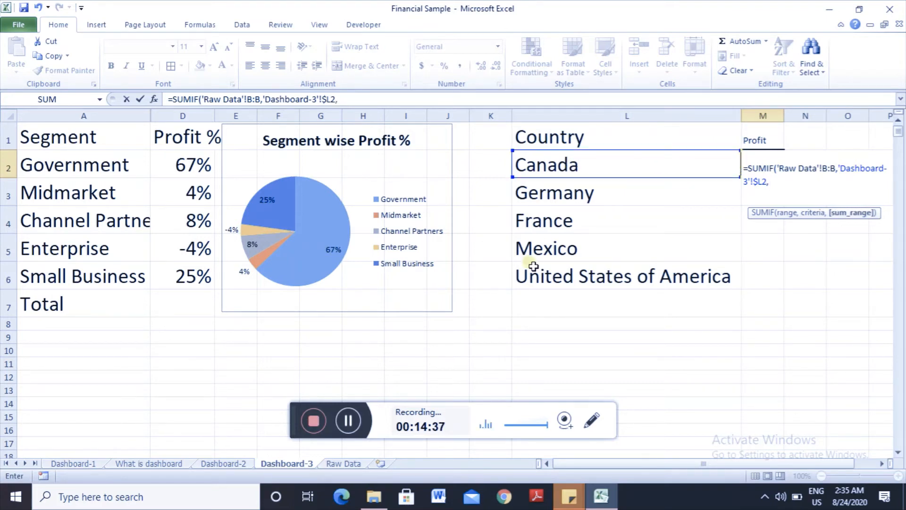
Set the SUMIF sum range to the Profit column L:L of Raw Data and complete the formula in M2.
click(336, 462)
click(546, 145)
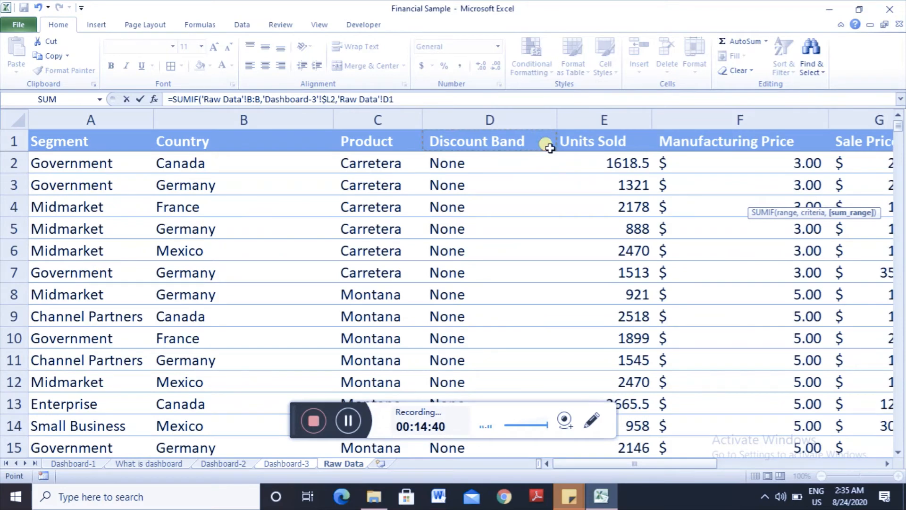
key(Right)
key(Right)
key(Right)
key(Right)
key(Right)
key(Right)
key(Right)
key(Right)
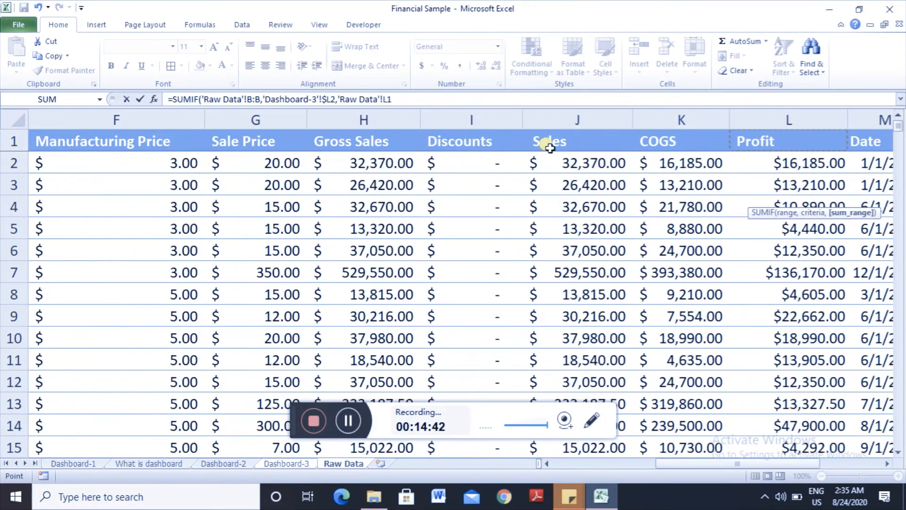
key(ctrl+space)
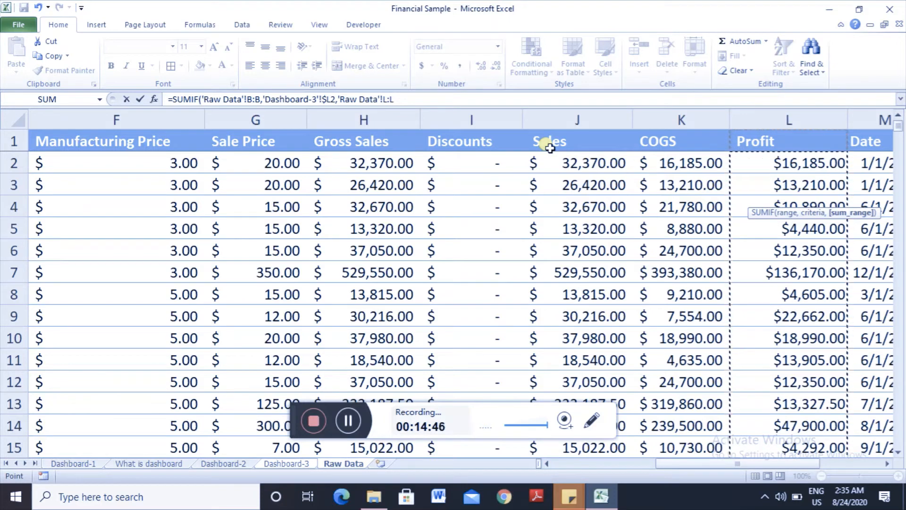
text(_)
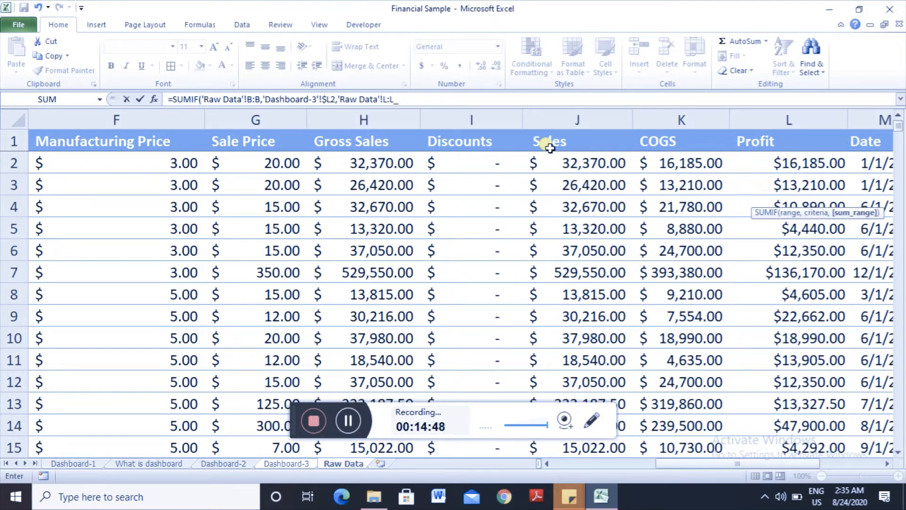
key(BackSpace)
text())
key(Return)
Copy the Canada profit formula to the remaining countries, filling M2:M6 on Dashboard-3.
key(Up)
key(ctrl+c)
key(Left)
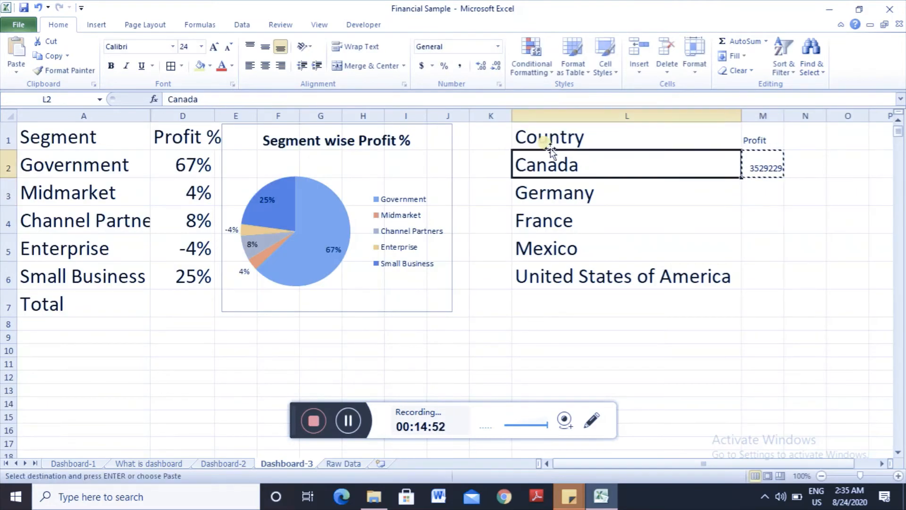
key(ctrl+Down)
key(Right)
key(ctrl+shift+Up)
key(Return)
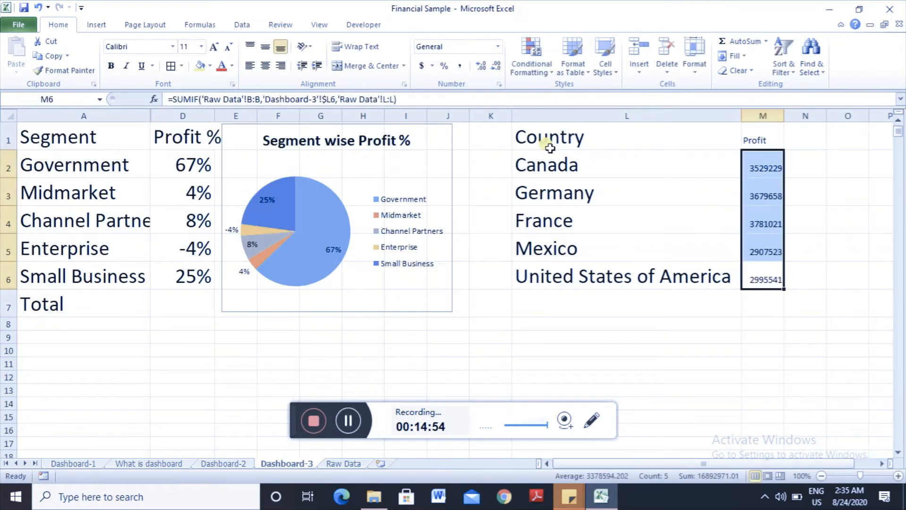
key(Up)
key(Up)
key(Up)
key(Up)
key(Left)
key(Left)
key(Left)
key(Left)
key(Left)
key(Left)
key(Left)
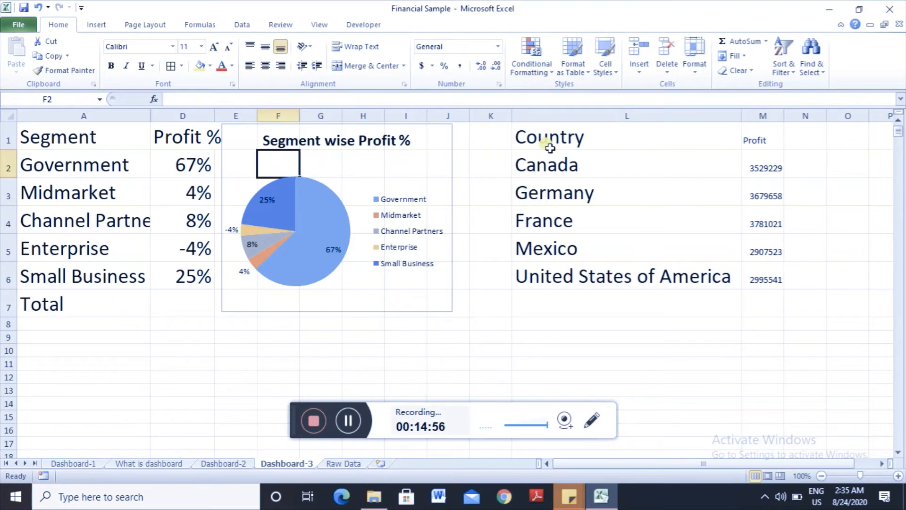
key(Right)
key(Right)
key(Right)
key(Right)
key(Right)
key(Right)
key(Left)
key(Left)
key(Left)
key(Left)
key(Left)
key(Left)
key(Left)
key(Left)
key(Right)
key(Right)
key(Right)
key(Right)
key(Right)
key(Right)
key(Right)
key(Right)
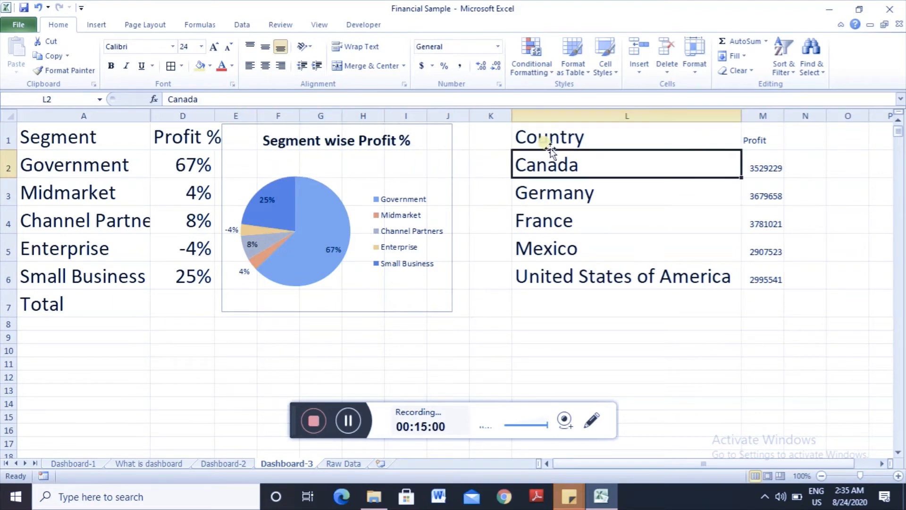
Apply the Country heading's formatting to the Profit heading and values in M1:M6 by pasting formats only.
key(Right)
key(Up)
key(Left)
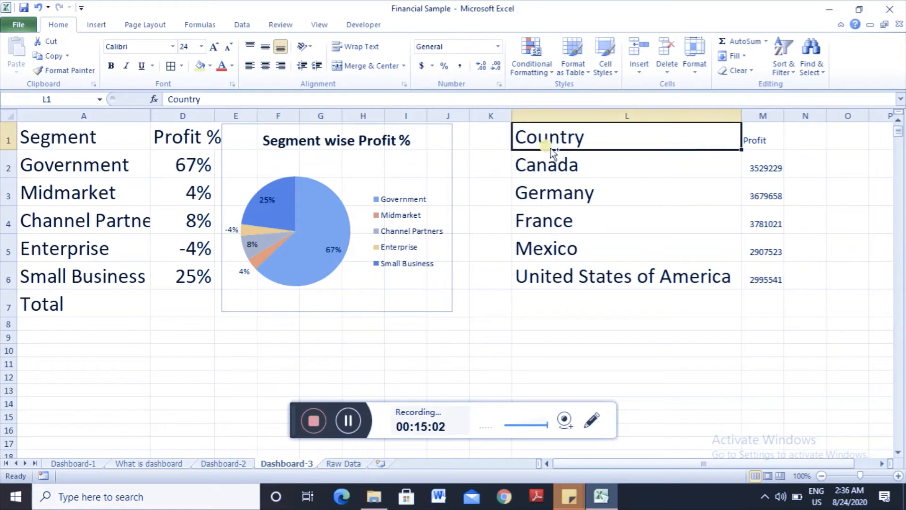
key(ctrl+c)
key(Right)
key(ctrl+shift+Down)
key(ctrl+alt+v)
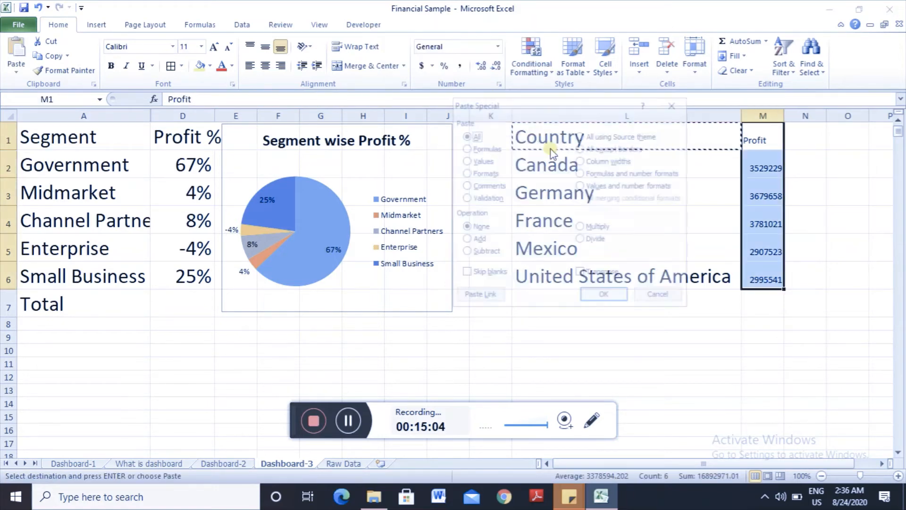
key(t)
key(Return)
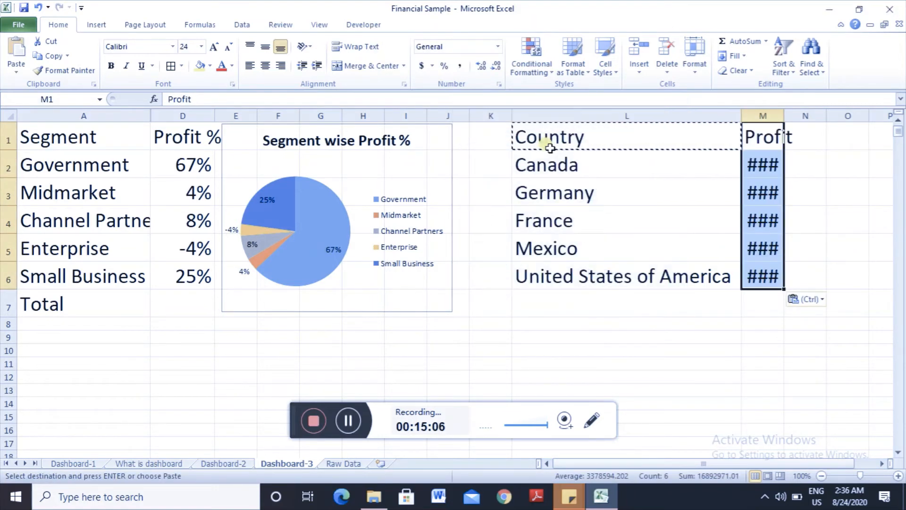
Autofit the width of column M to the country profit values.
key(alt+o)
key(c)
key(a)
key(Right)
key(Right)
key(Left)
key(Left)
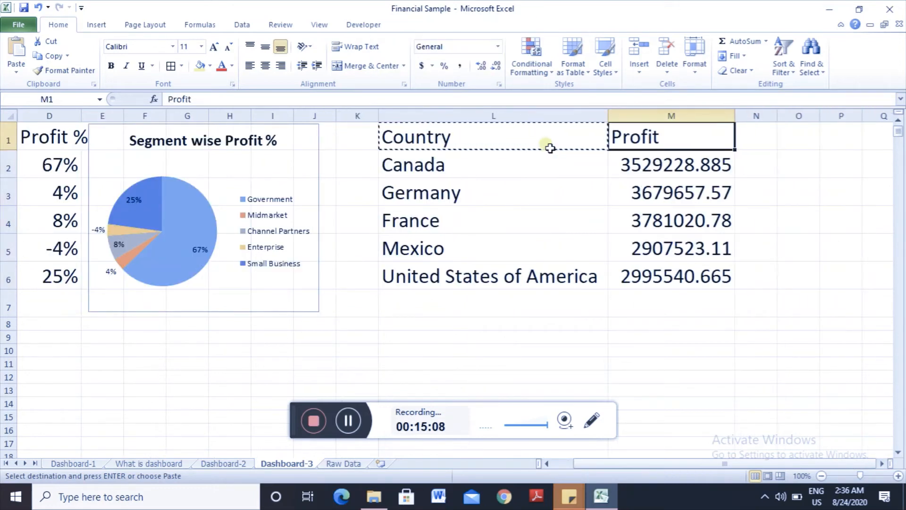
key(Down)
key(Home)
key(Right)
key(Right)
key(Right)
key(Right)
key(Right)
key(Right)
key(Right)
key(Right)
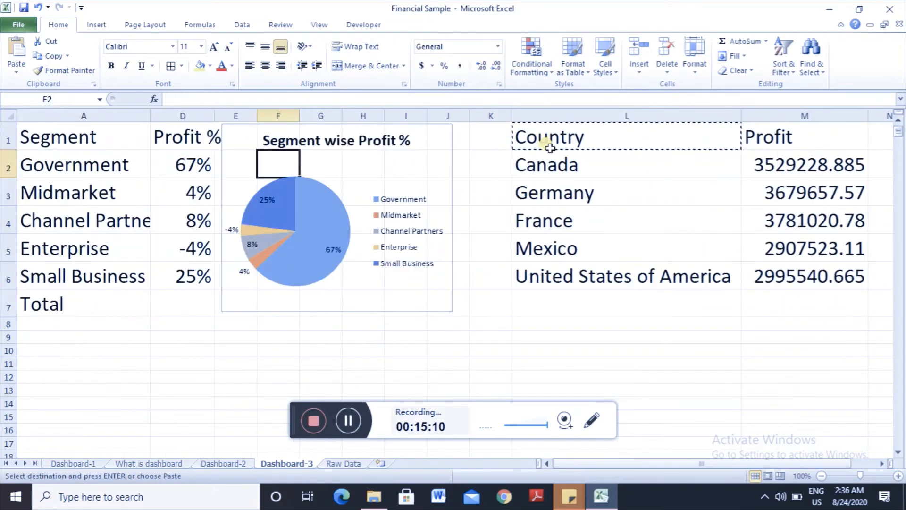
key(Right)
key(Right)
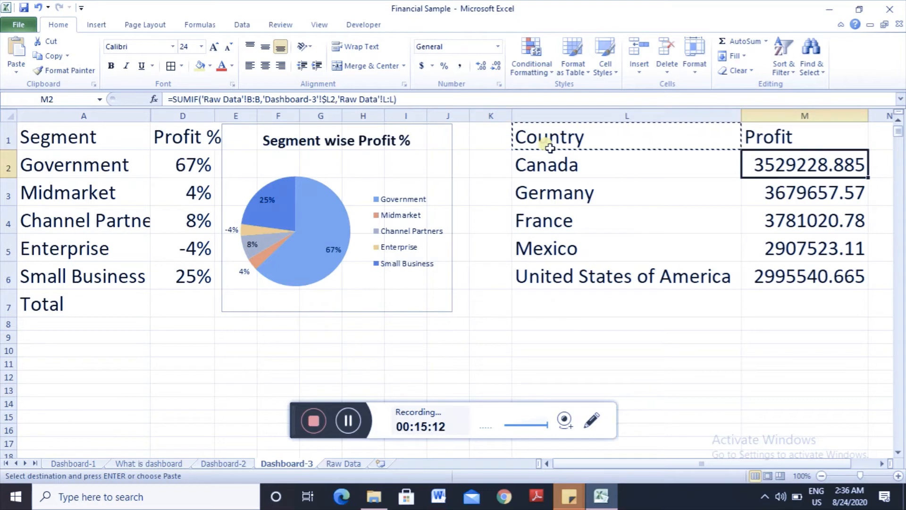
Unhide the hidden columns between Segment in column A and Profit % in column D.
key(Home)
key(ctrl+space)
key(shift+Right)
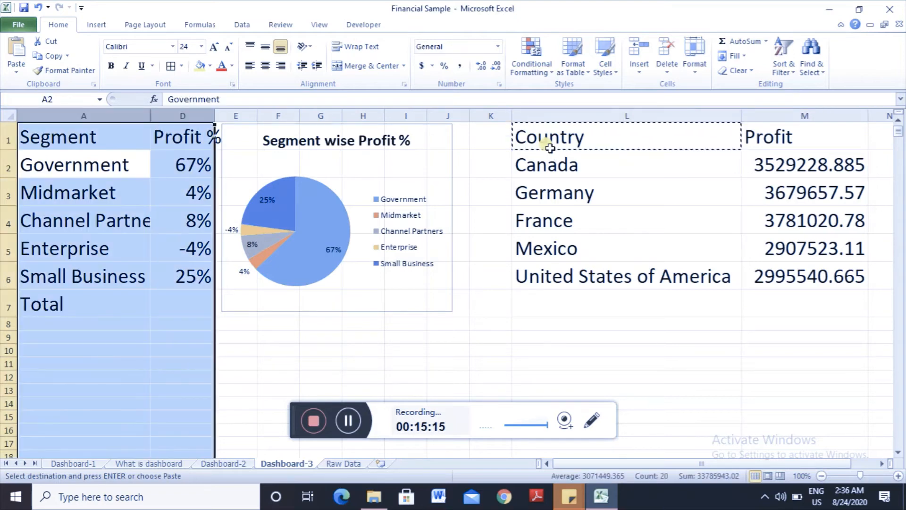
right_click(183, 116)
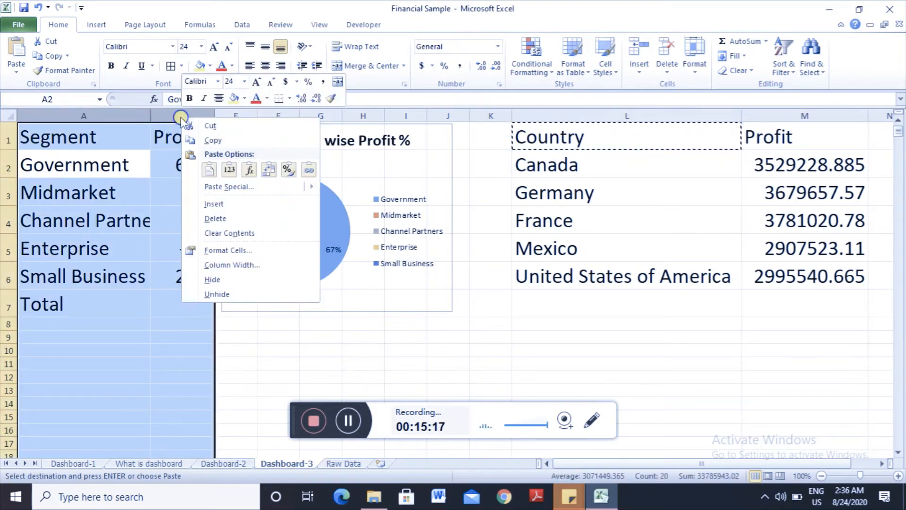
click(225, 294)
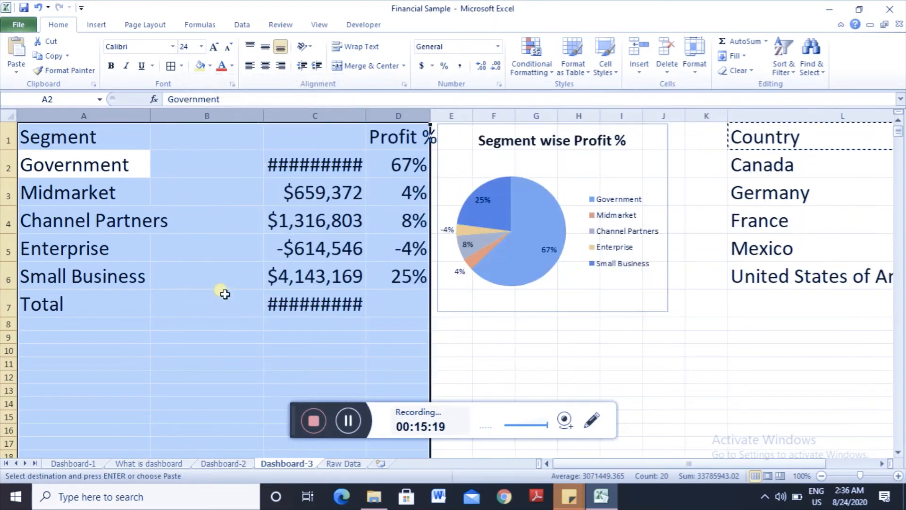
Examine the segment profit formula in C2 and the empty column B beside the Segment names.
key(Home)
key(Right)
key(Right)
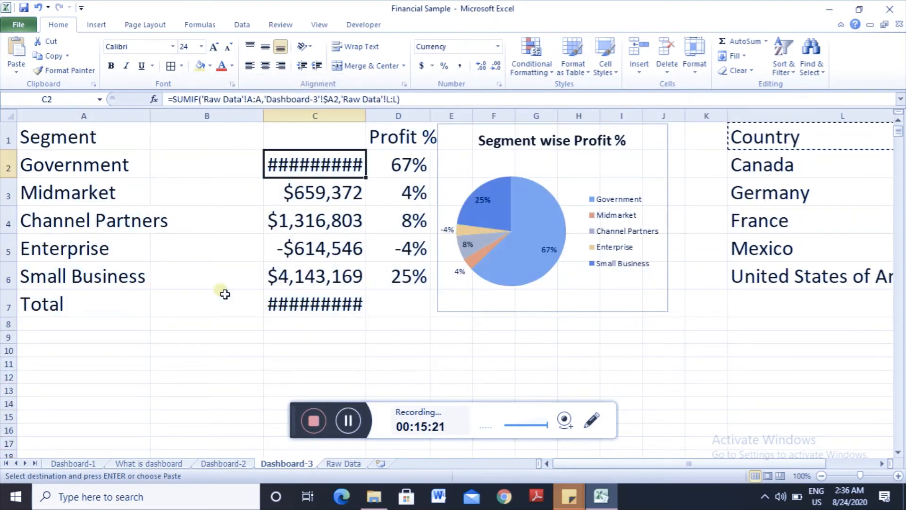
key(Up)
key(Left)
key(Left)
key(Down)
key(Down)
key(Right)
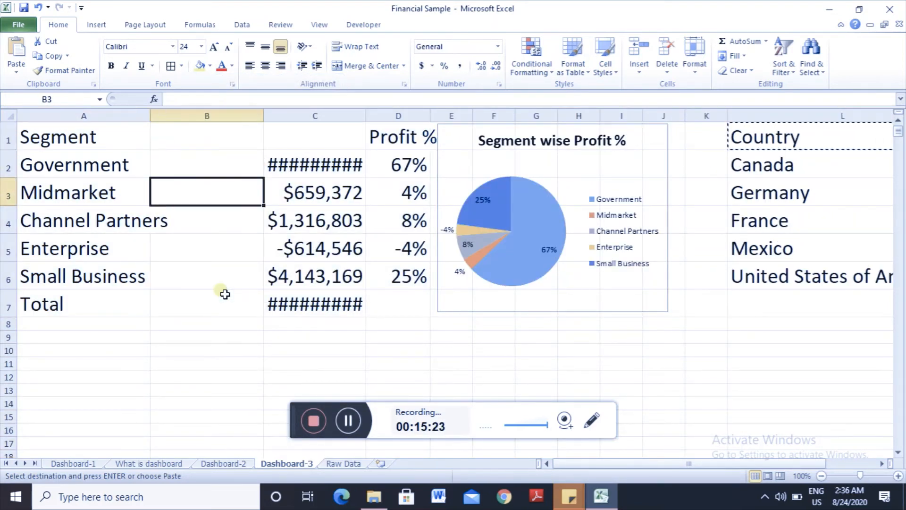
key(Up)
key(Right)
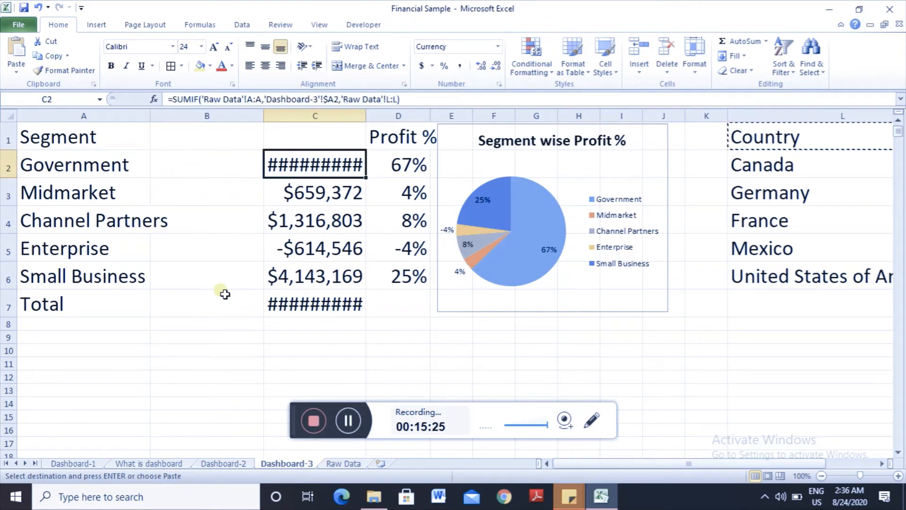
key(Left)
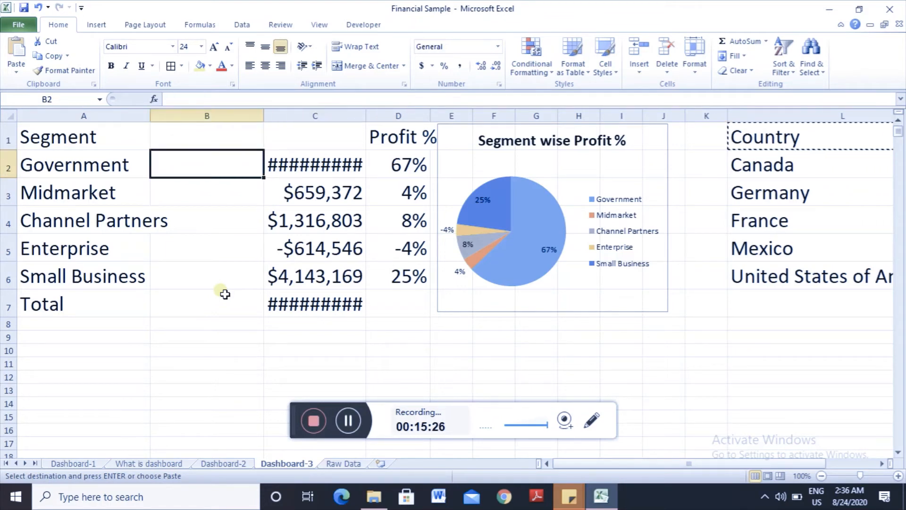
key(ctrl+space)
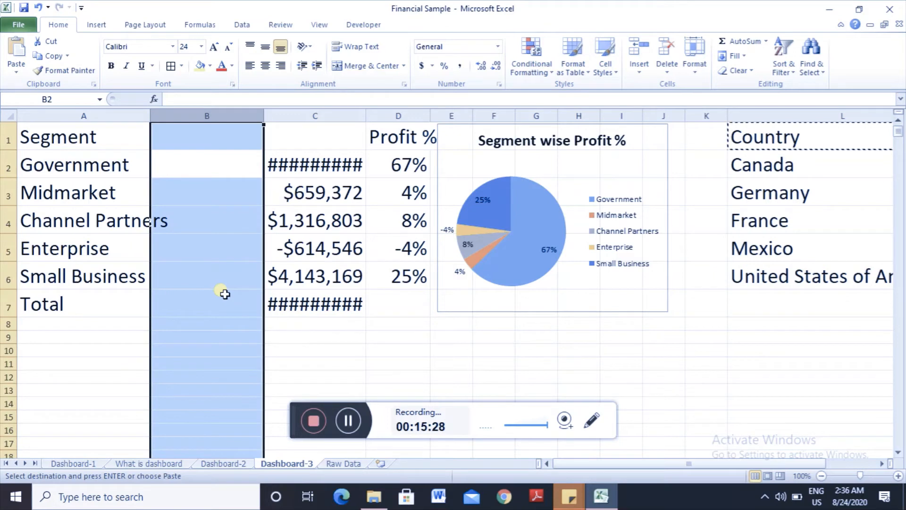
key(Right)
key(Down)
key(Up)
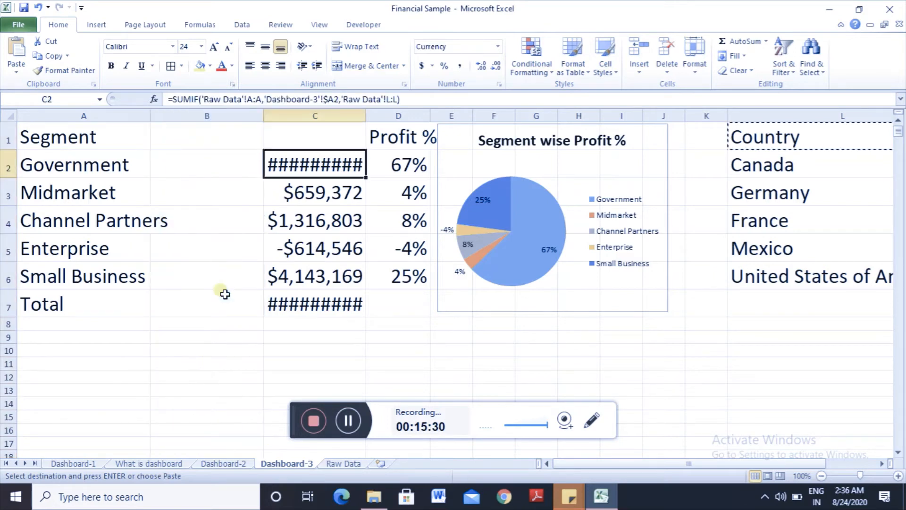
key(ctrl+shift+Down)
key(ctrl+c)
key(Right)
key(Right)
key(Right)
key(Right)
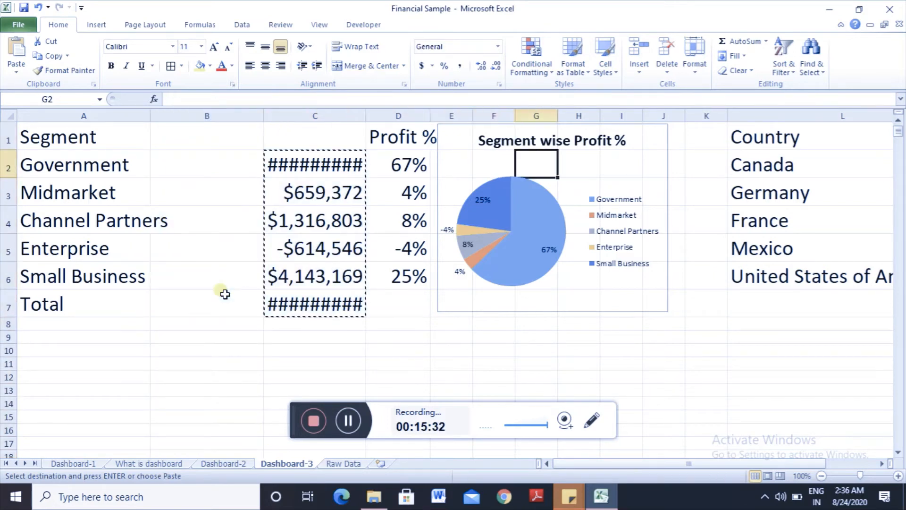
key(Right)
key(Right)
key(Right)
key(Right)
key(Right)
key(Right)
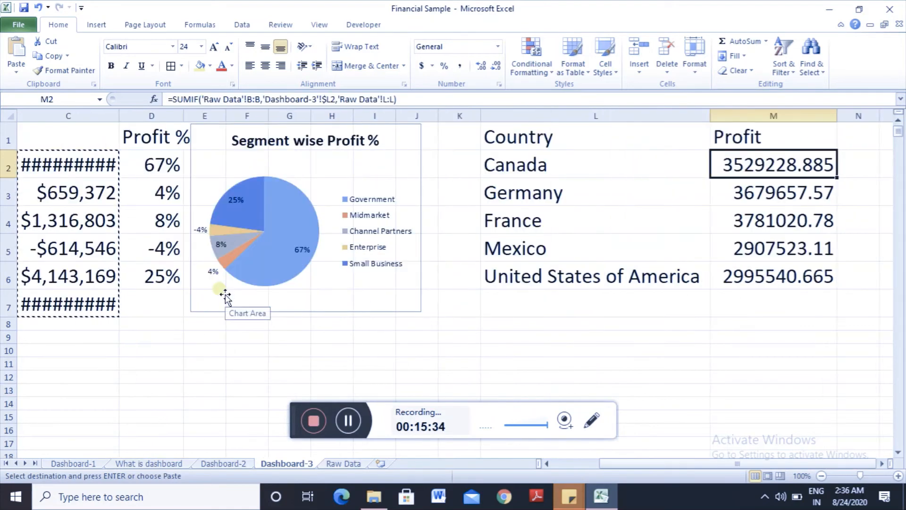
key(alt)
key(Escape)
key(Up)
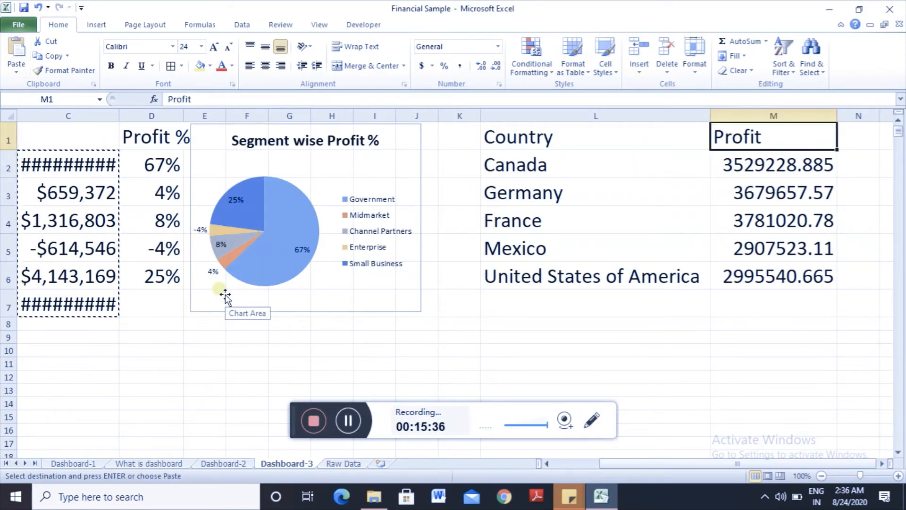
key(Down)
key(ctrl+shift+Down)
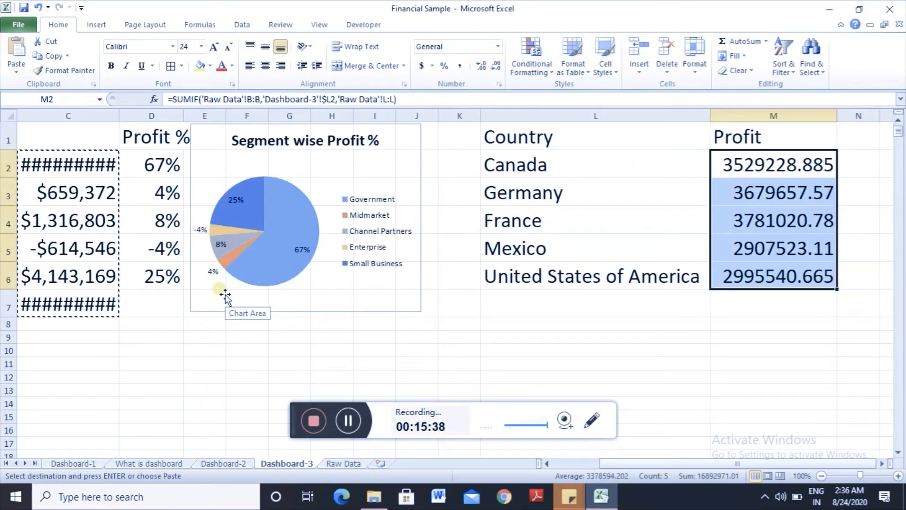
key(ctrl+1)
key(Escape)
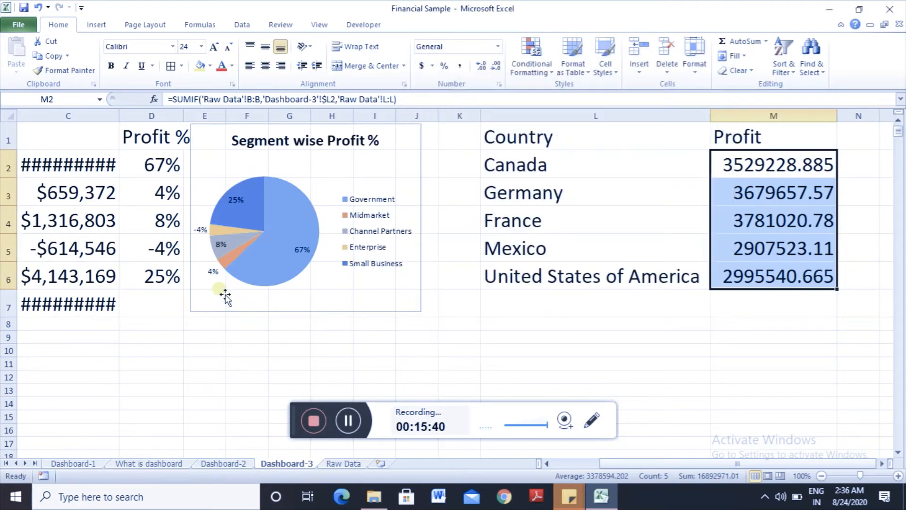
Delete the empty column B between the Segment names and the segment profit amounts.
key(ctrl+Left)
key(ctrl+Left)
key(Left)
key(Home)
key(Right)
key(ctrl+space)
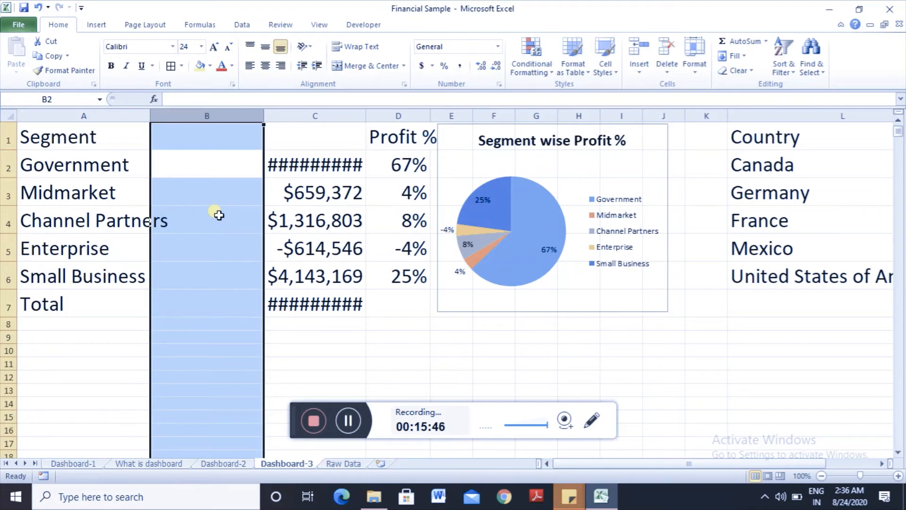
key(ctrl+minus)
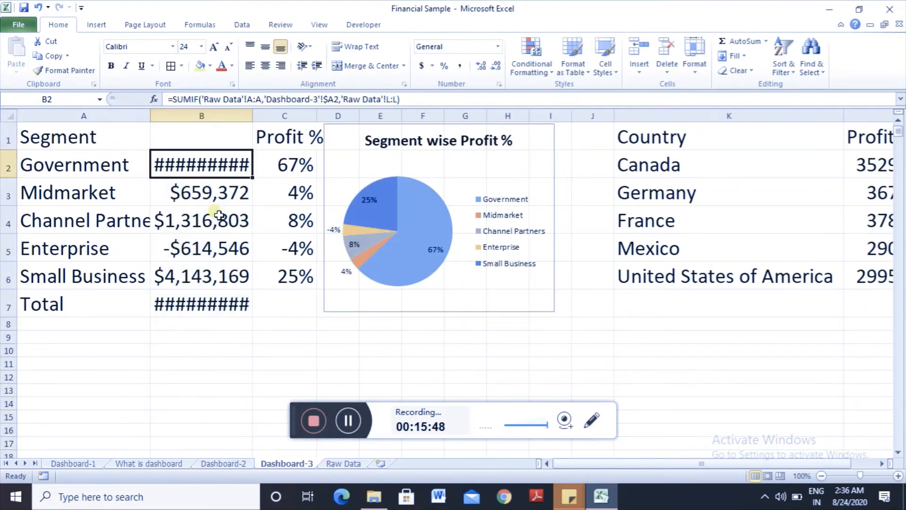
Hide column B, which holds the segment profit amounts.
key(Up)
key(ctrl+space)
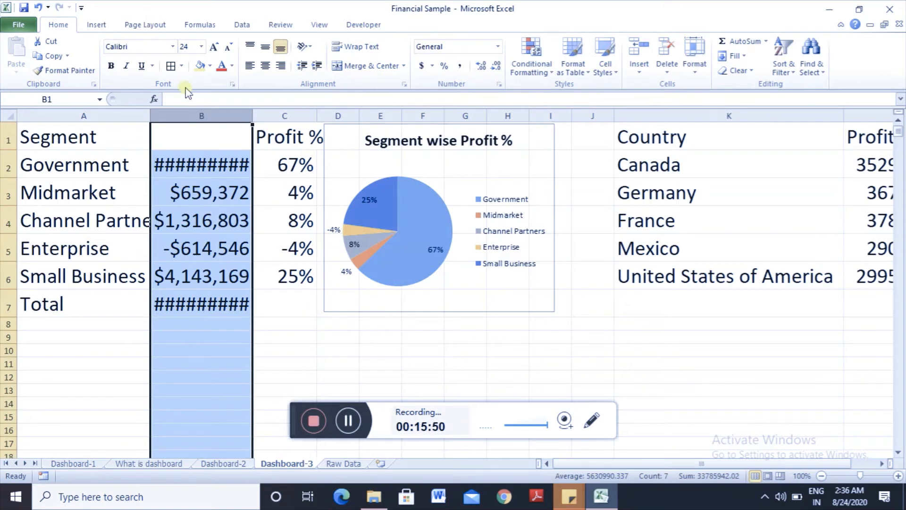
right_click(192, 122)
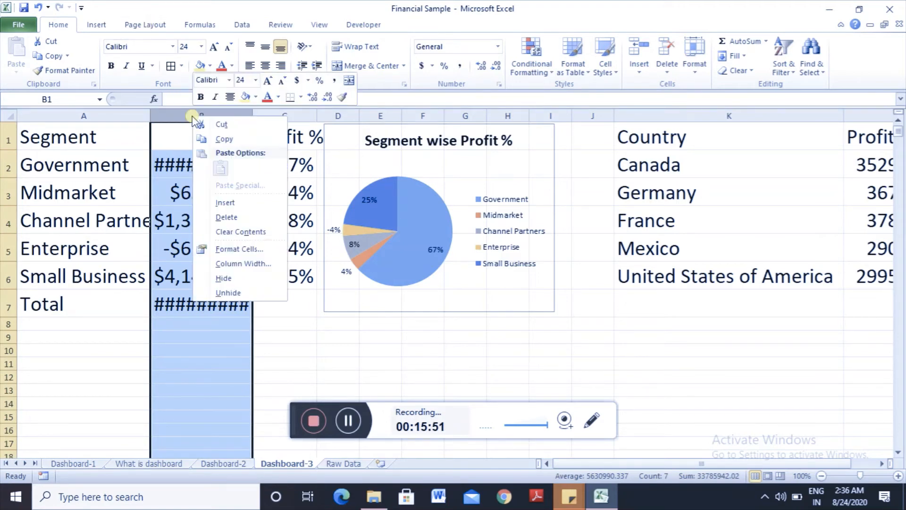
click(245, 282)
Format the country profits in L2:L6 as Currency with the $ symbol and 0 decimal places.
click(700, 264)
key(Right)
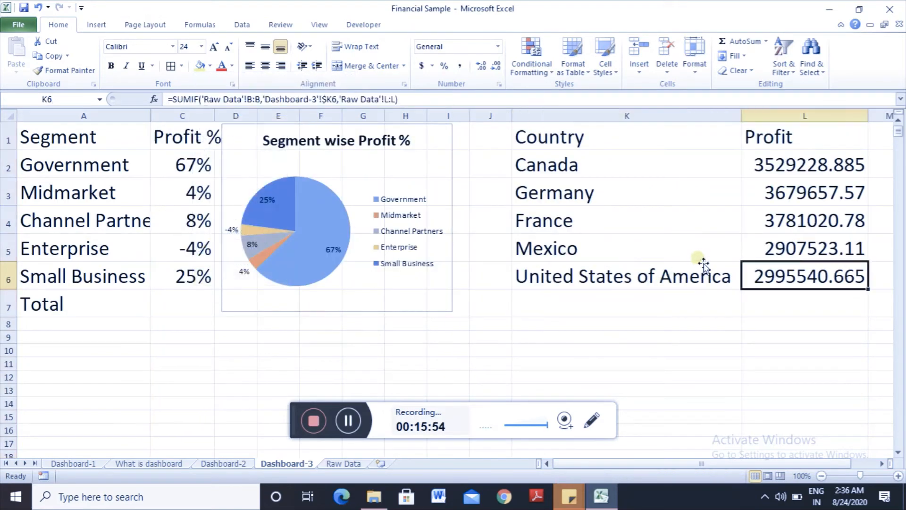
key(Up)
key(Up)
key(Up)
key(Up)
key(ctrl+shift+Down)
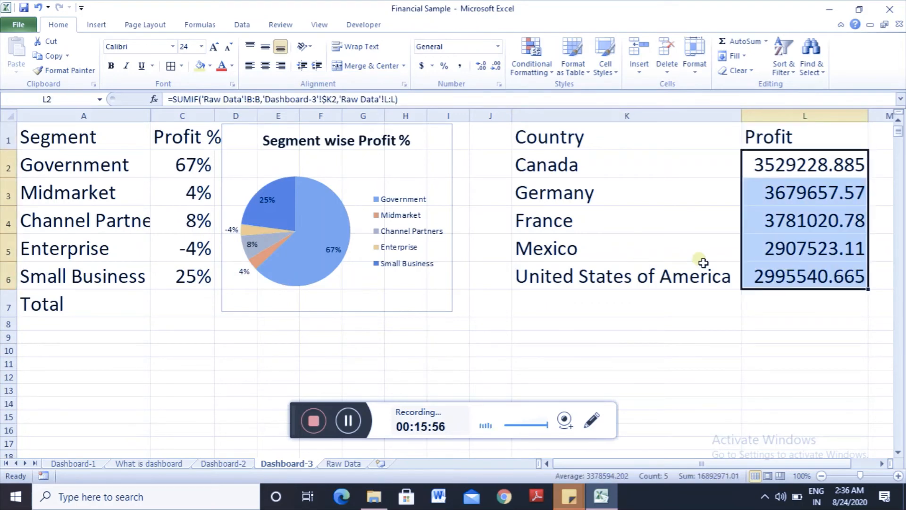
key(ctrl+1)
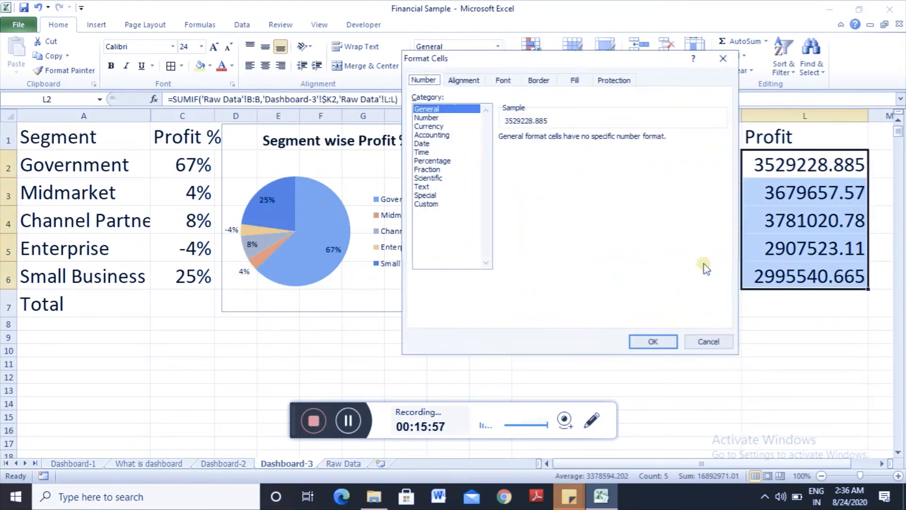
click(436, 126)
click(435, 118)
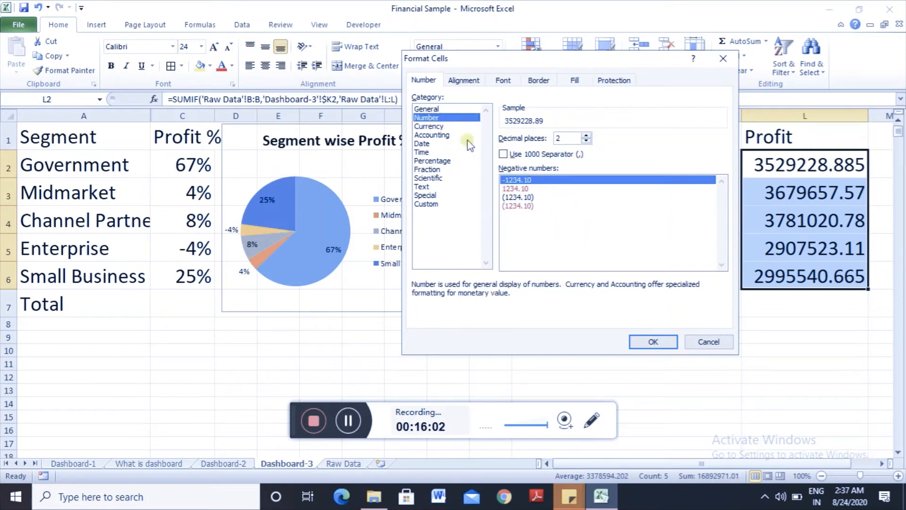
click(433, 126)
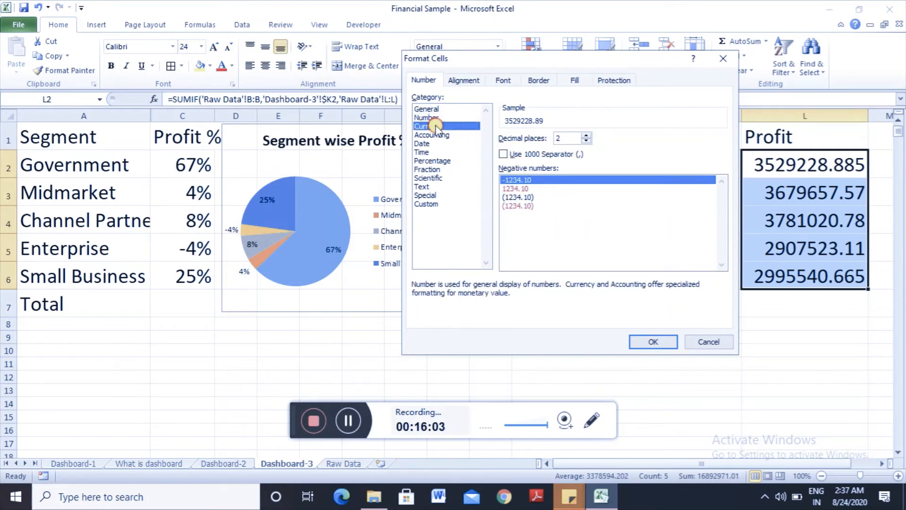
double_click(562, 138)
key(BackSpace)
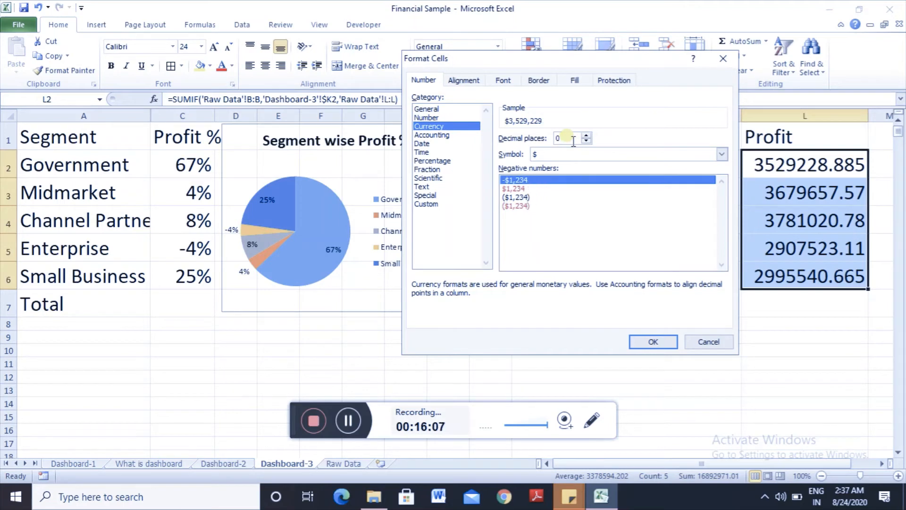
click(658, 341)
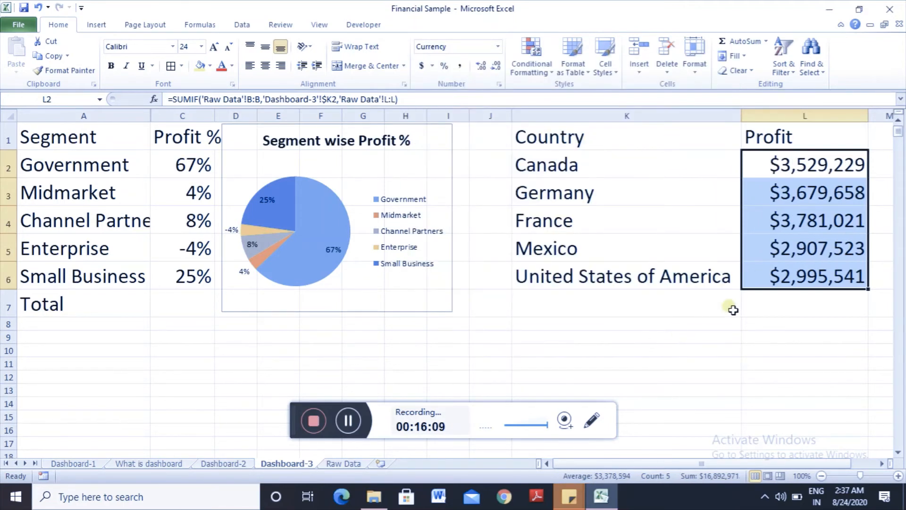
Add an AutoSum total of the country profits L2:L6 in cell L7.
key(Right)
key(Right)
key(Left)
key(Left)
key(Down)
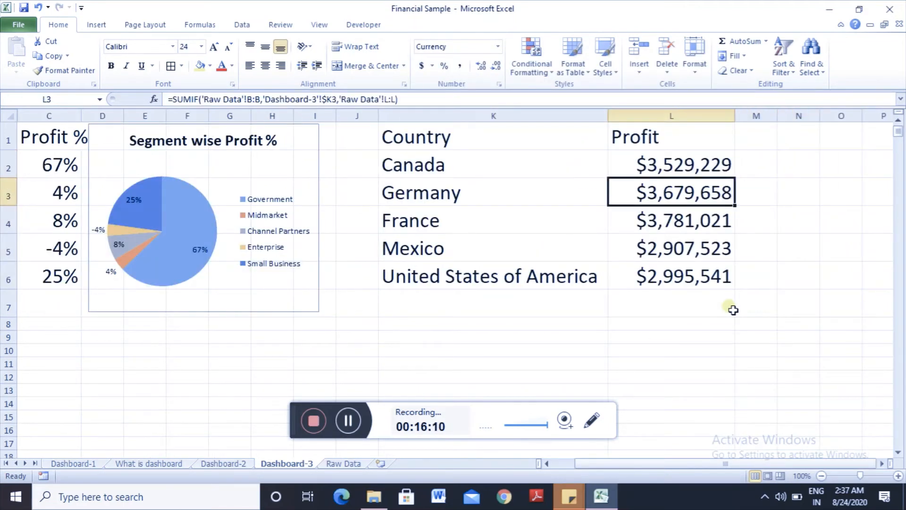
key(Down)
key(Down)
key(Down)
key(Down)
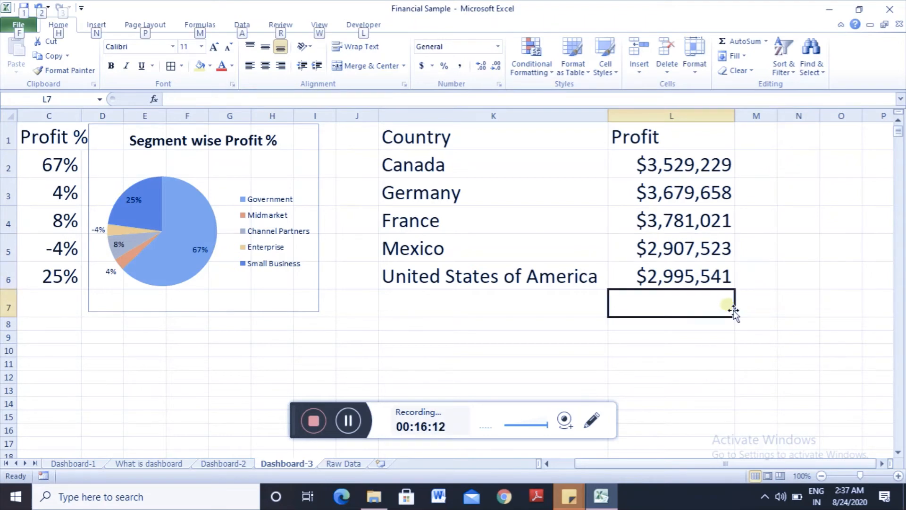
key(alt+equal)
key(Return)
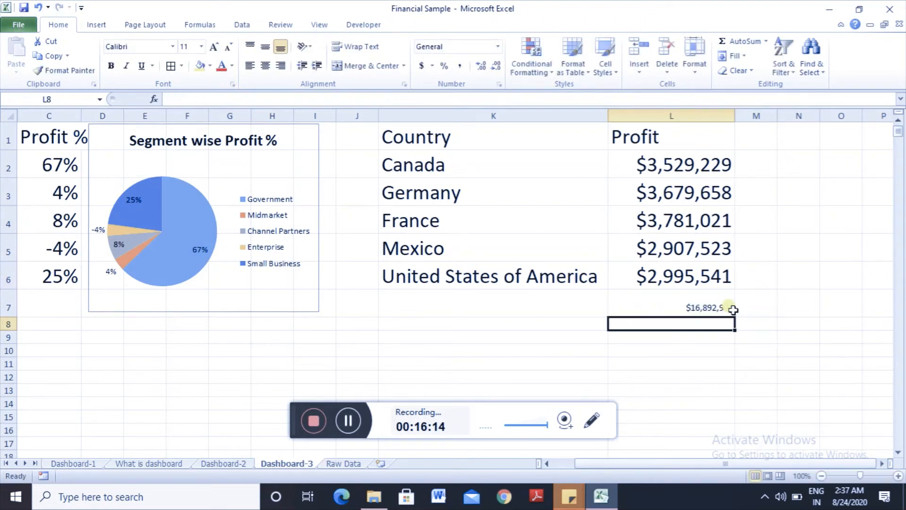
key(Up)
key(ctrl+Left)
key(Right)
key(Right)
key(Right)
key(Right)
key(Right)
key(Right)
key(Right)
key(Right)
key(Right)
key(Right)
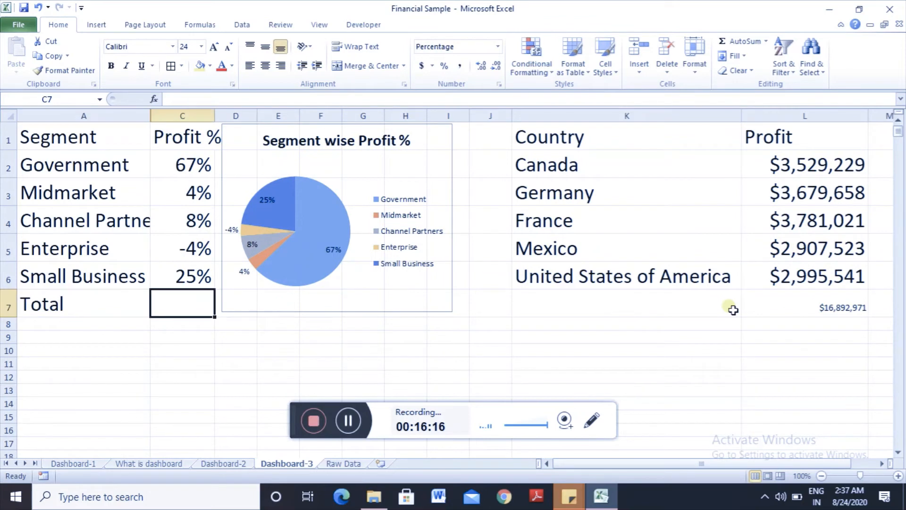
key(Right)
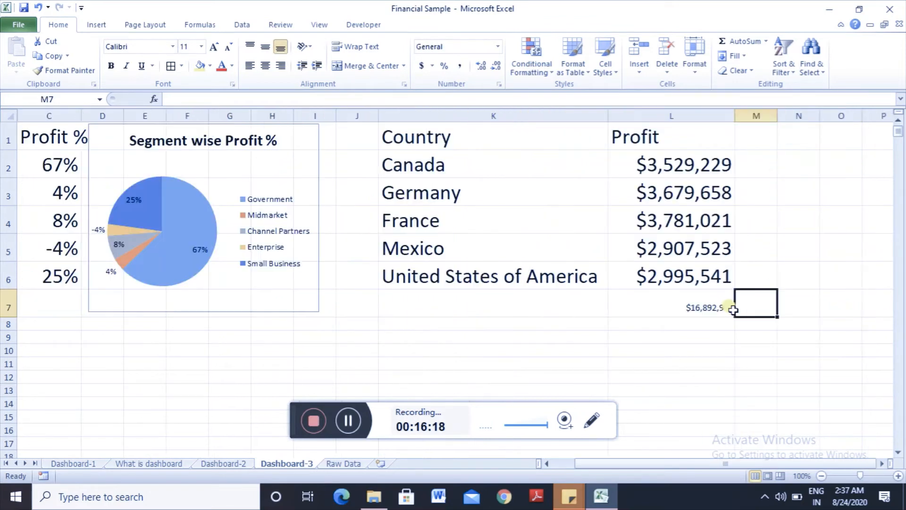
Copy only the formatting of the United States of America profit in L6 onto the total in L7.
key(Left)
key(Up)
key(ctrl+c)
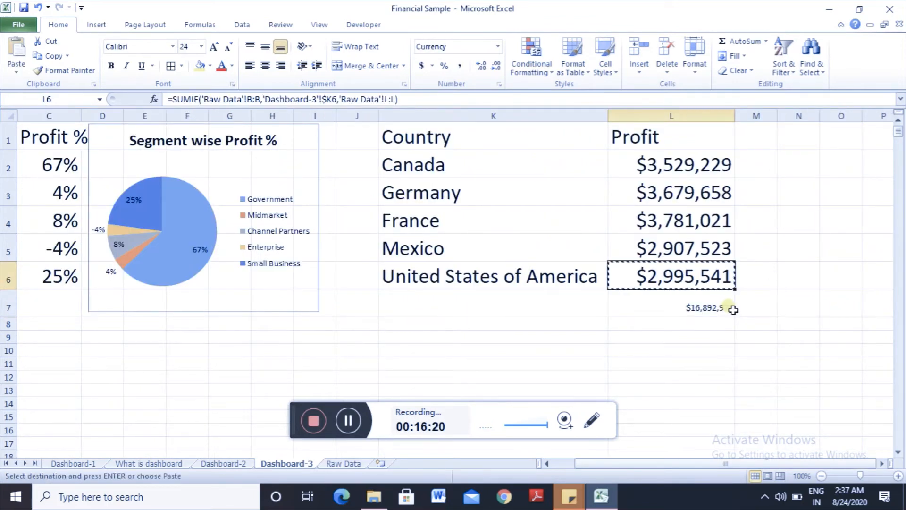
key(Down)
key(alt+e)
key(s)
key(t)
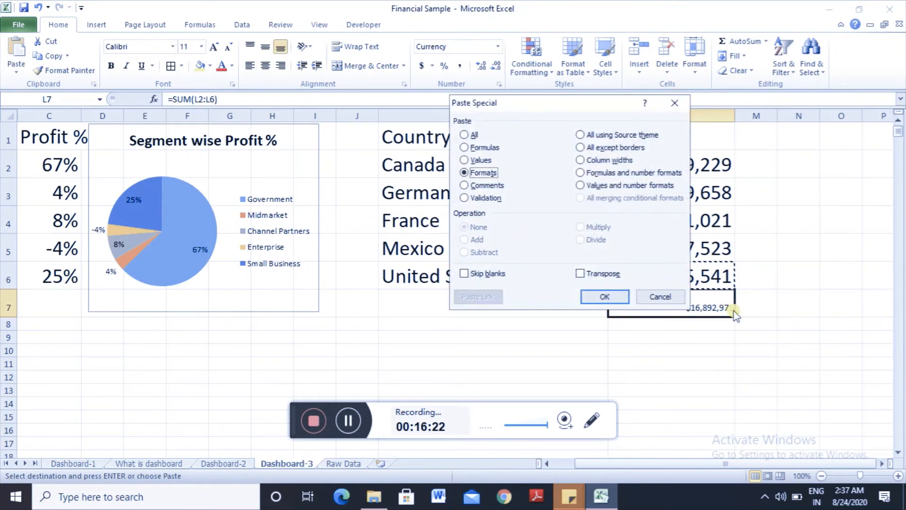
key(Return)
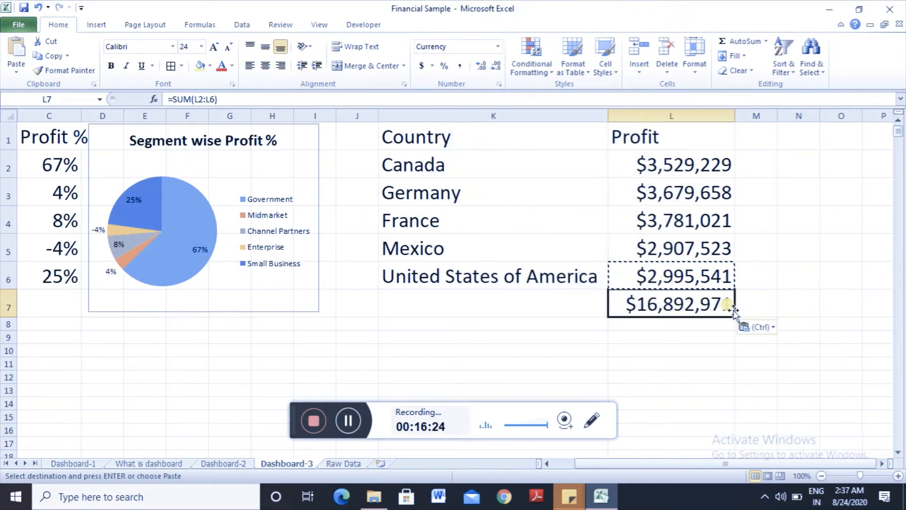
key(Escape)
Enter the label Total in K7, below the last country name.
key(Left)
text(Total)
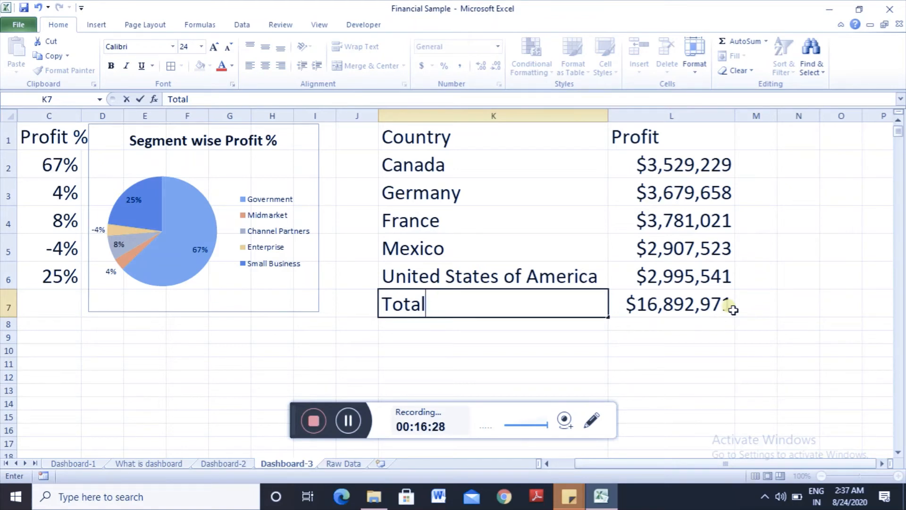
key(Return)
Enter the column header "Pofit %" in M1, beside the Profit header of the country table.
key(Up)
key(ctrl+Up)
key(Right)
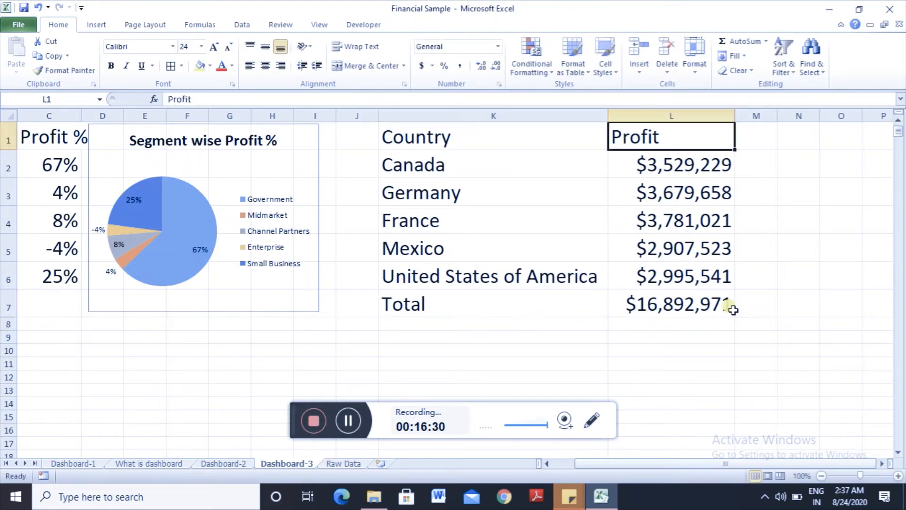
key(Right)
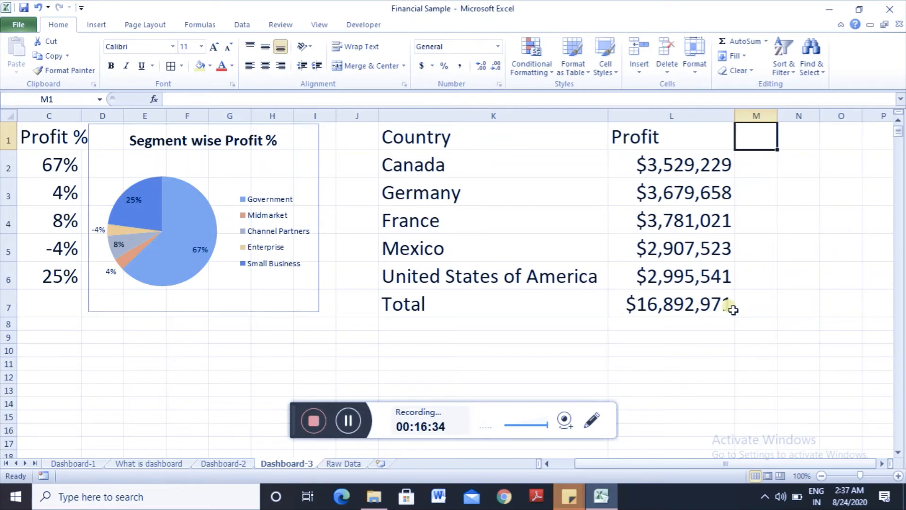
text(Pofit %)
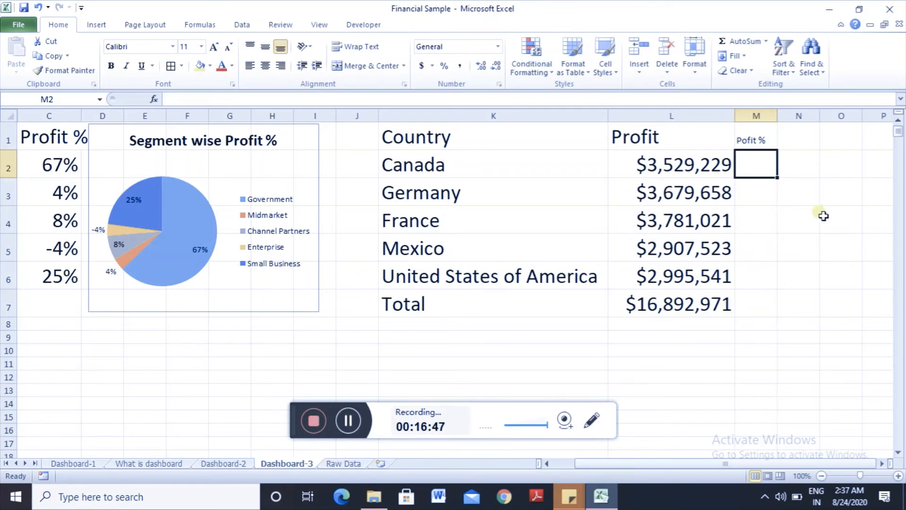
Enter the formula =L2/$L$7 in M2 to calculate Canada's share of the total profit.
text(=)
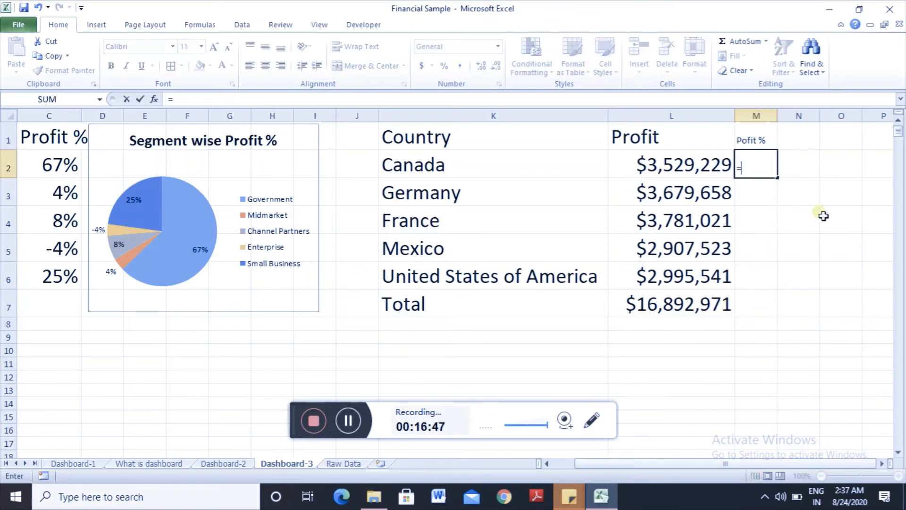
click(664, 170)
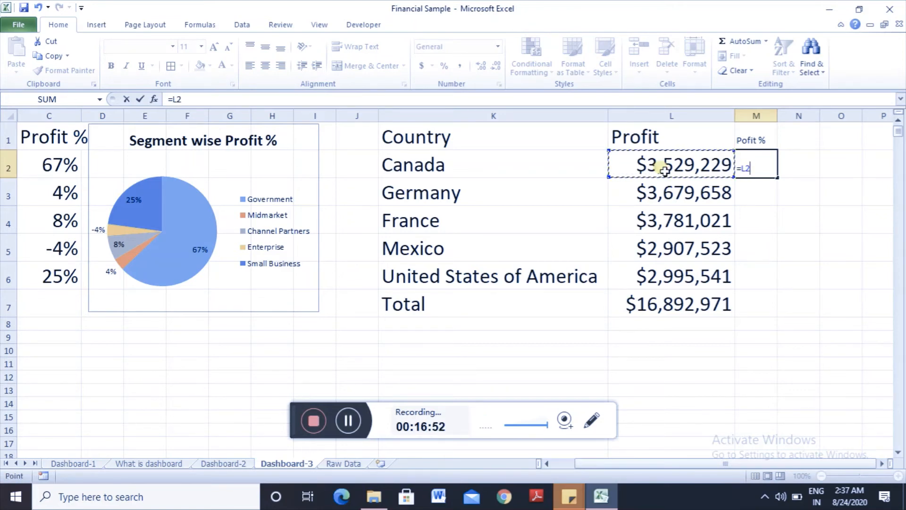
text(/)
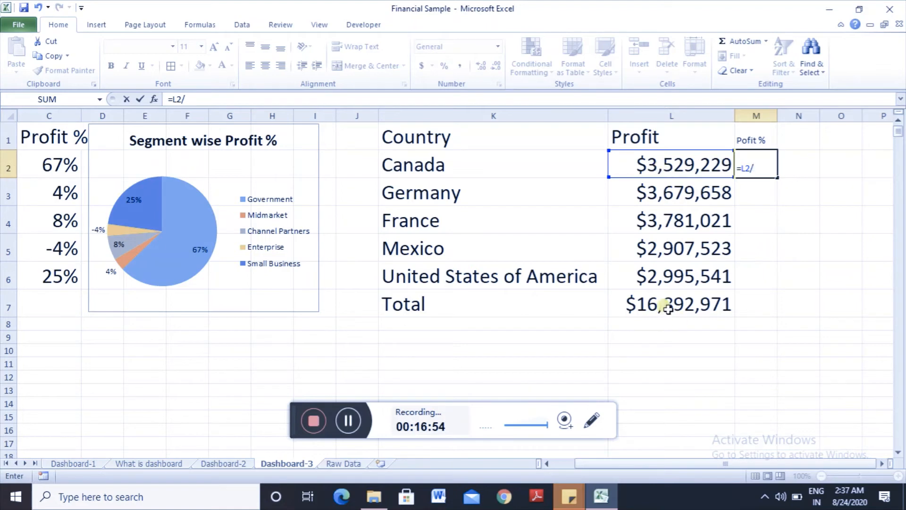
click(667, 308)
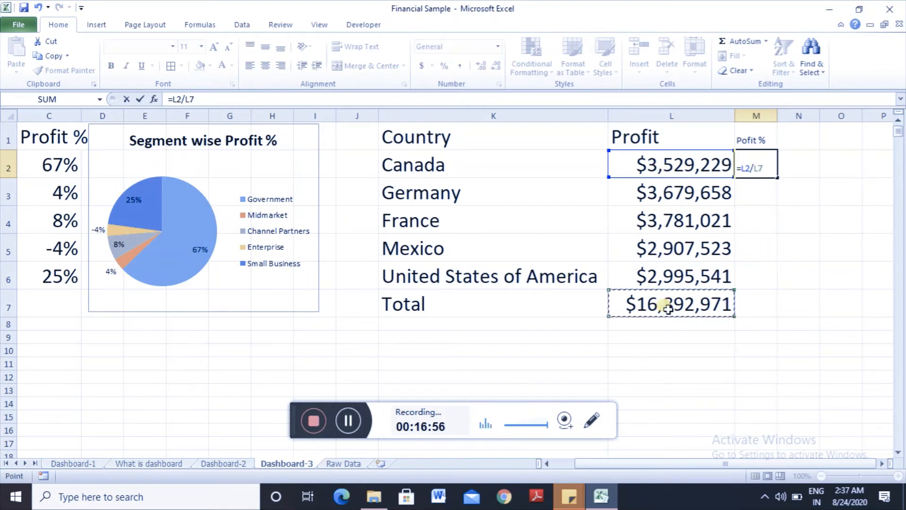
key(F5)
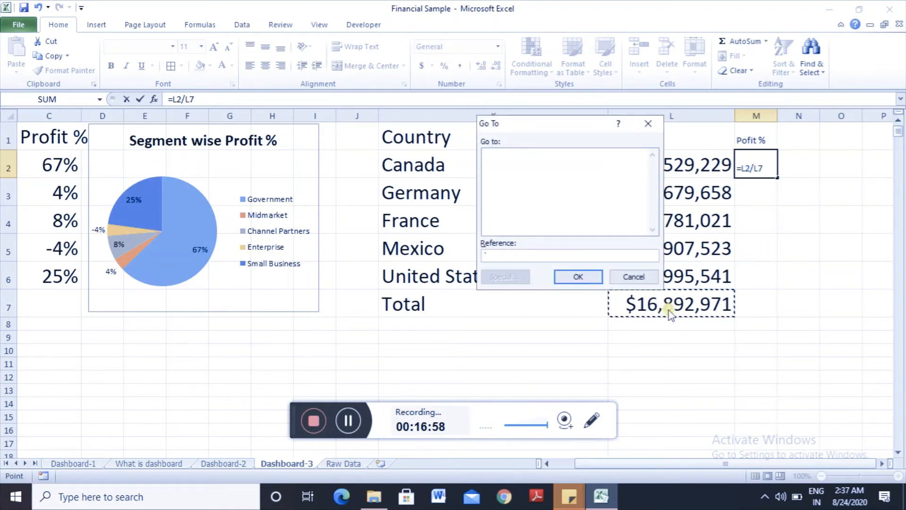
key(Escape)
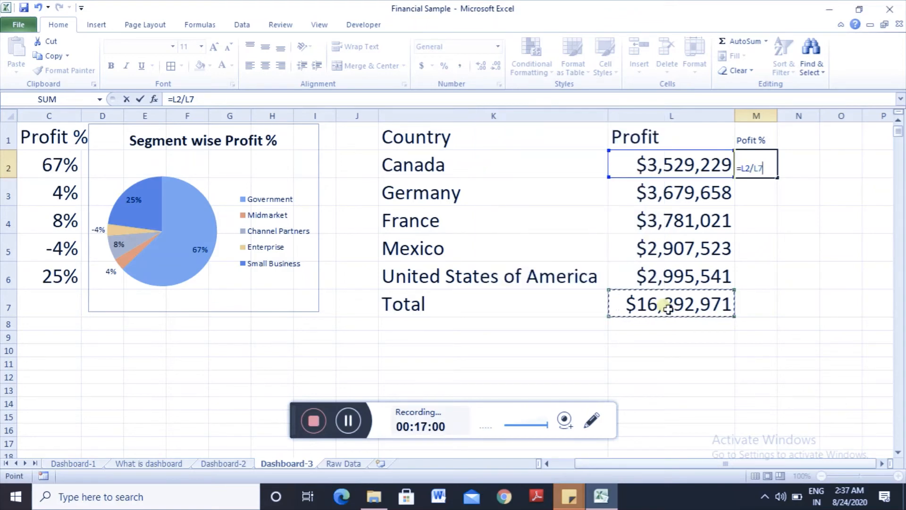
key(F4)
key(Return)
Copy the profit share formula from M2 to the other countries, down to M6.
key(Up)
key(ctrl+c)
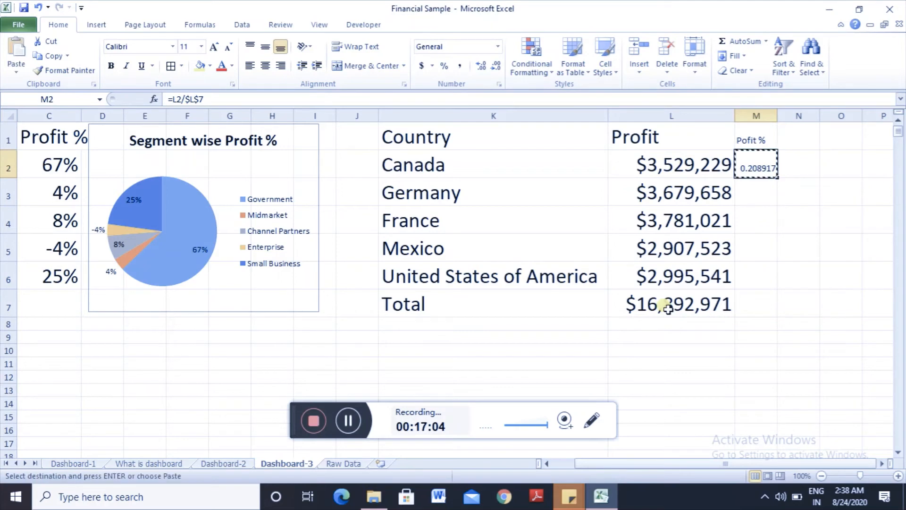
key(Left)
key(Down)
key(Down)
key(Down)
key(Right)
key(Down)
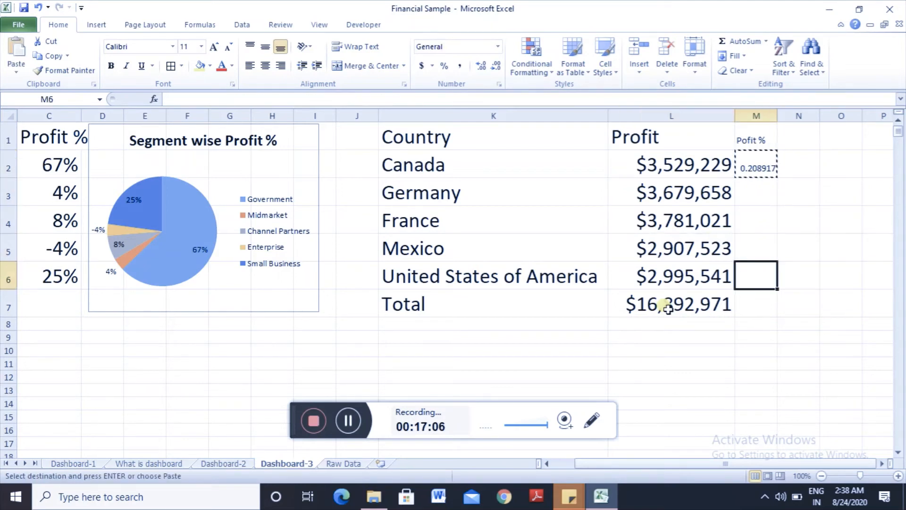
key(shift+Up)
key(shift+Up)
key(shift+Up)
key(shift+Up)
key(Return)
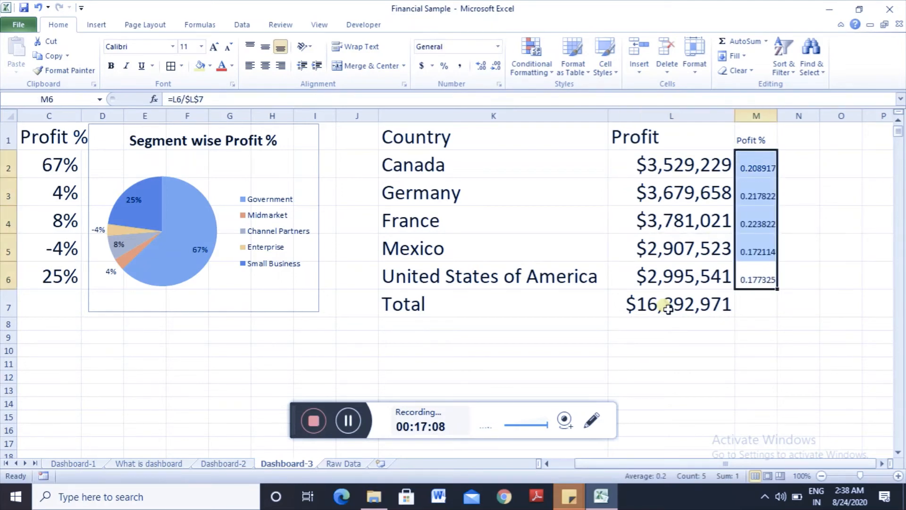
Format the country profit shares in M2:M6 as Percentage without decimal places and set their font size to 24.
key(Up)
key(Up)
key(Up)
key(Up)
key(Up)
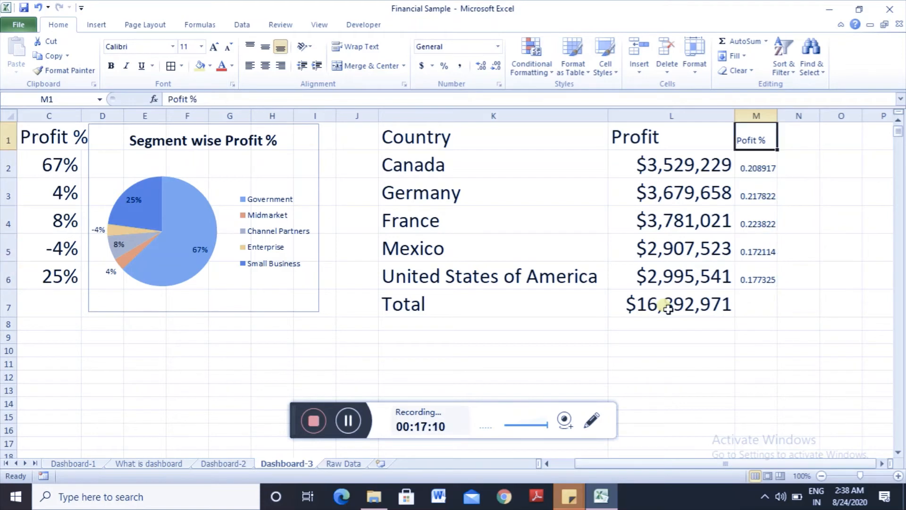
key(Down)
key(shift+Down)
key(shift+Down)
key(shift+Down)
key(shift+Down)
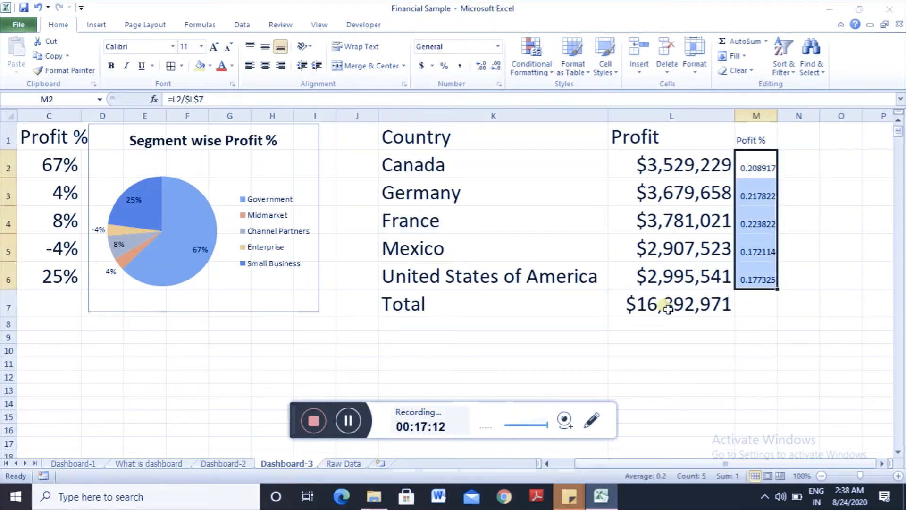
key(ctrl+1)
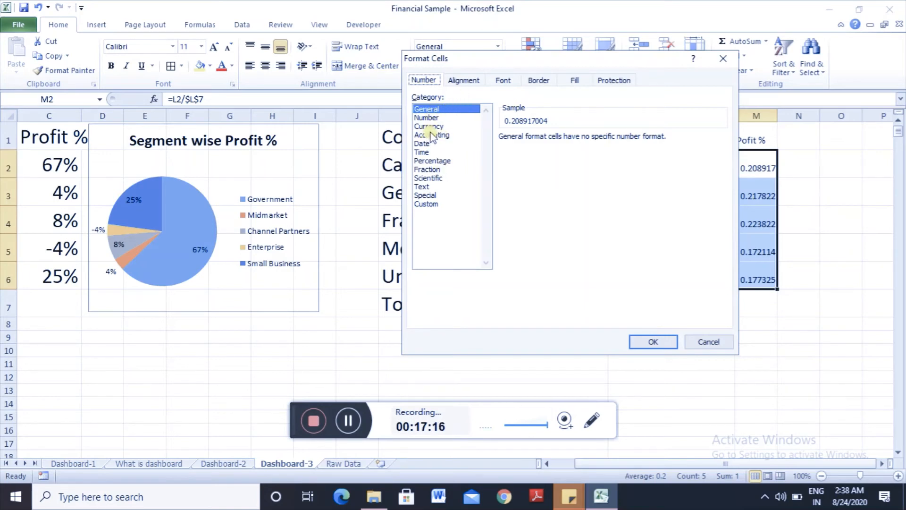
click(437, 161)
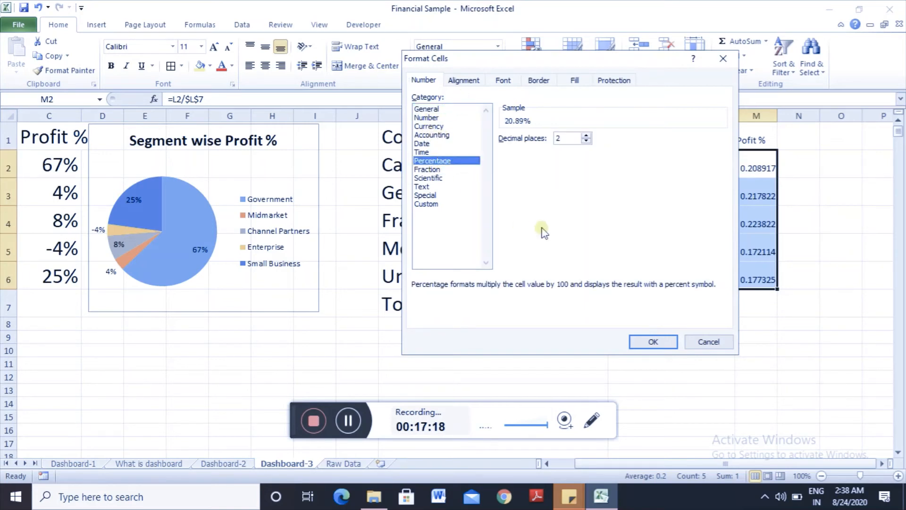
click(569, 137)
key(BackSpace)
click(655, 340)
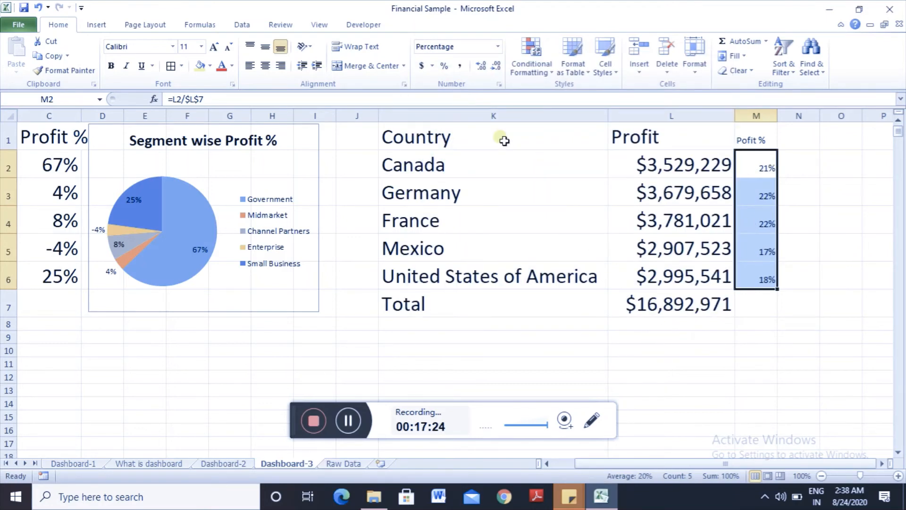
click(201, 47)
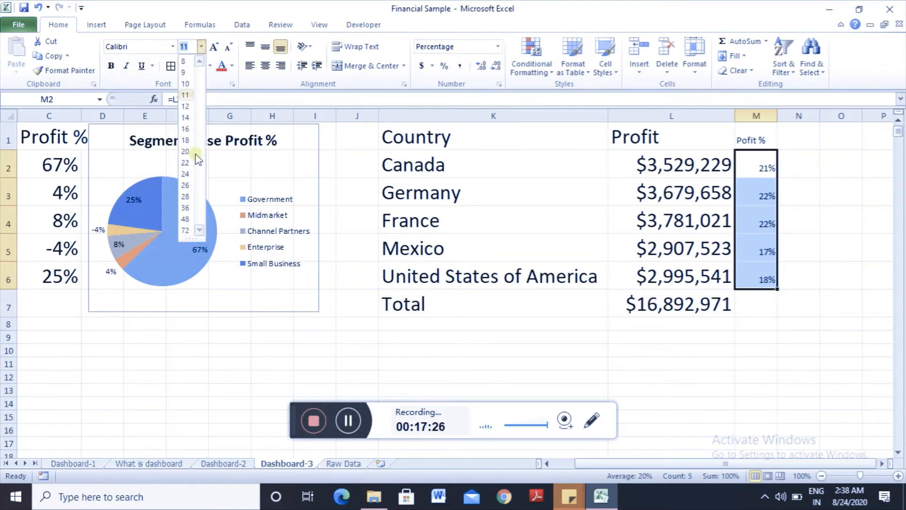
click(187, 174)
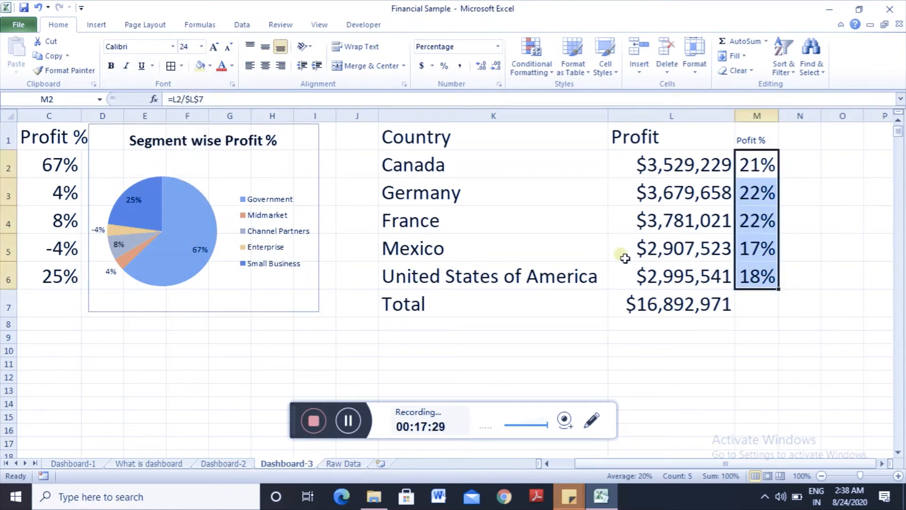
Sum the country profit shares in M7 as a check and clear the cell again.
key(Down)
key(Down)
key(Down)
key(Down)
key(Down)
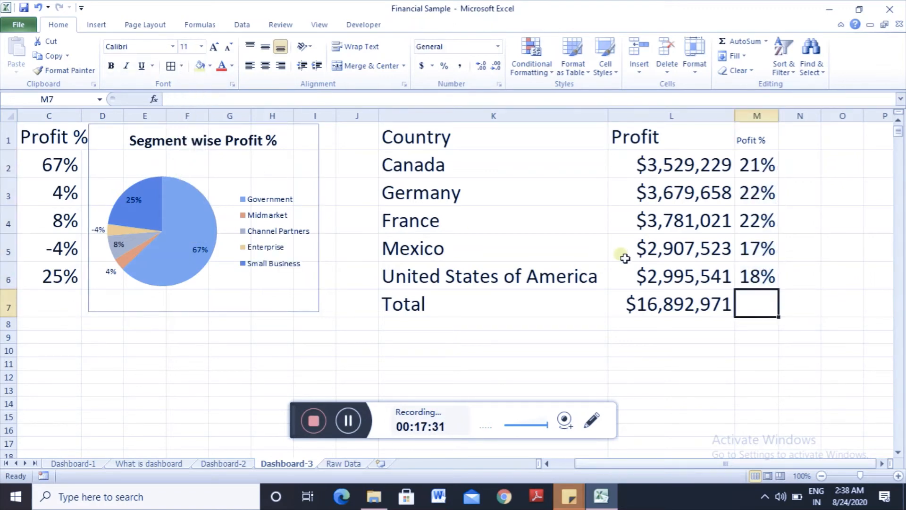
key(alt+equal)
key(Return)
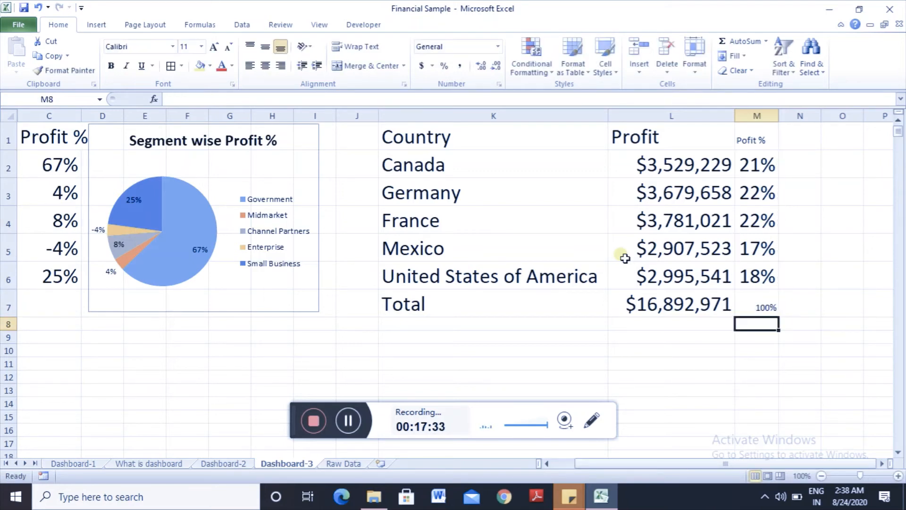
key(Up)
key(Delete)
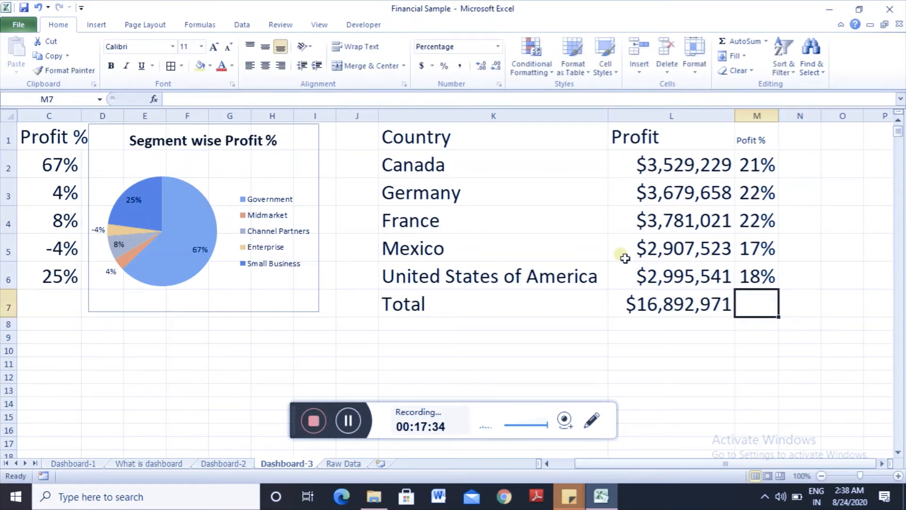
Examine which columns the segment table shows beside its pie chart, as a model for the country table.
key(Up)
key(ctrl+Left)
key(ctrl+Up)
key(ctrl+Left)
key(ctrl+Left)
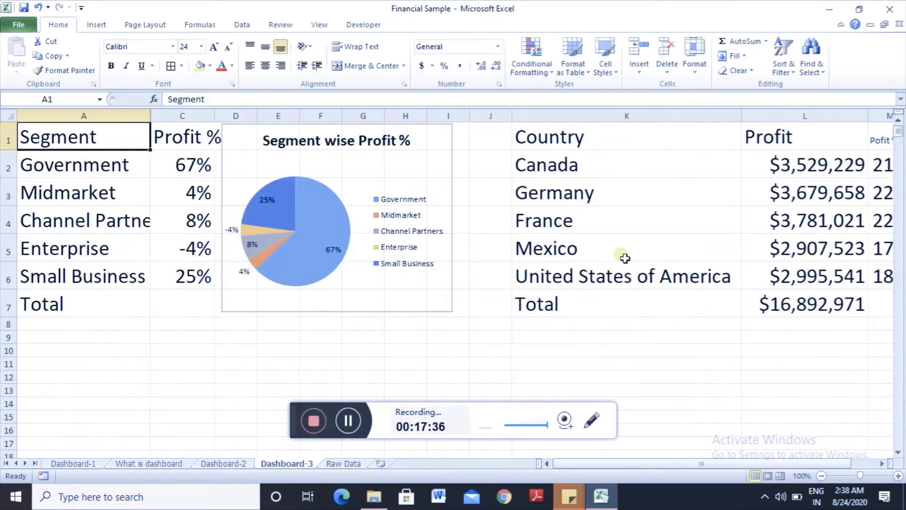
key(Right)
key(Right)
key(Right)
key(Right)
key(Right)
key(Right)
key(Right)
key(Right)
key(Right)
key(Right)
key(Right)
key(Right)
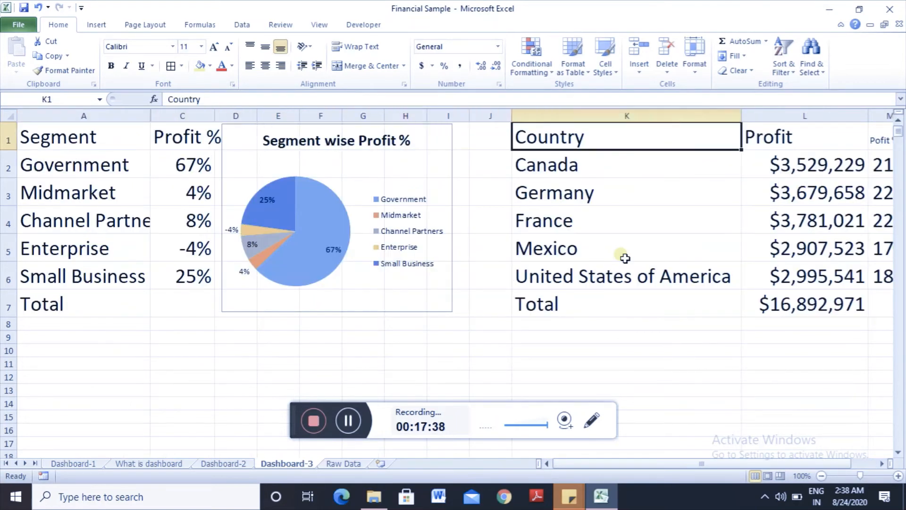
Hide the country table's Profit column L.
key(Left)
key(Left)
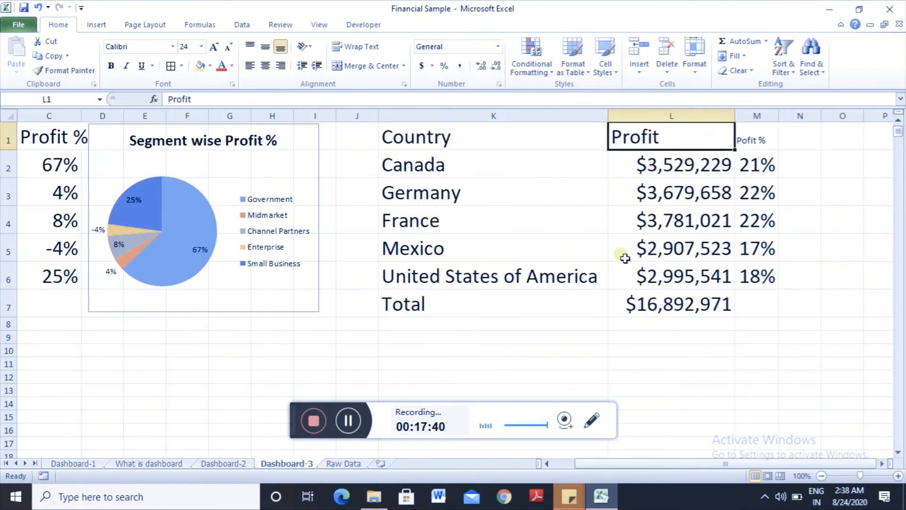
key(ctrl+space)
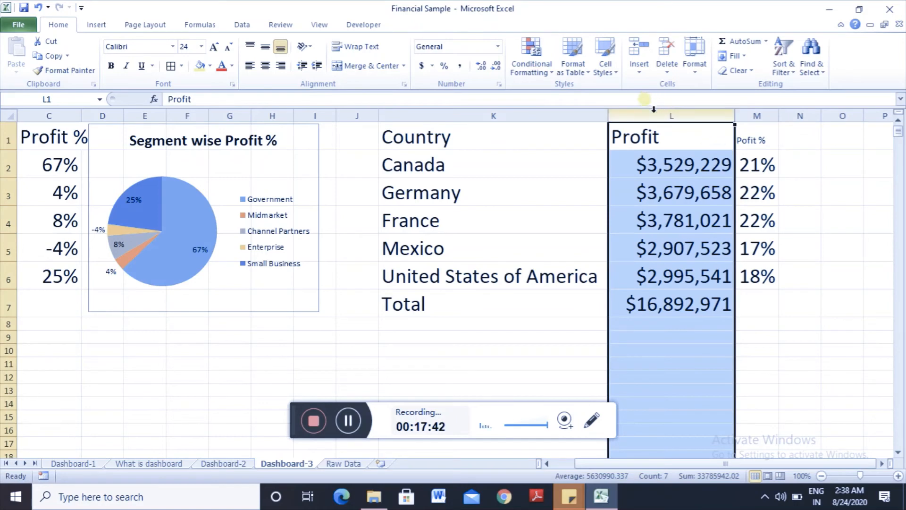
right_click(654, 115)
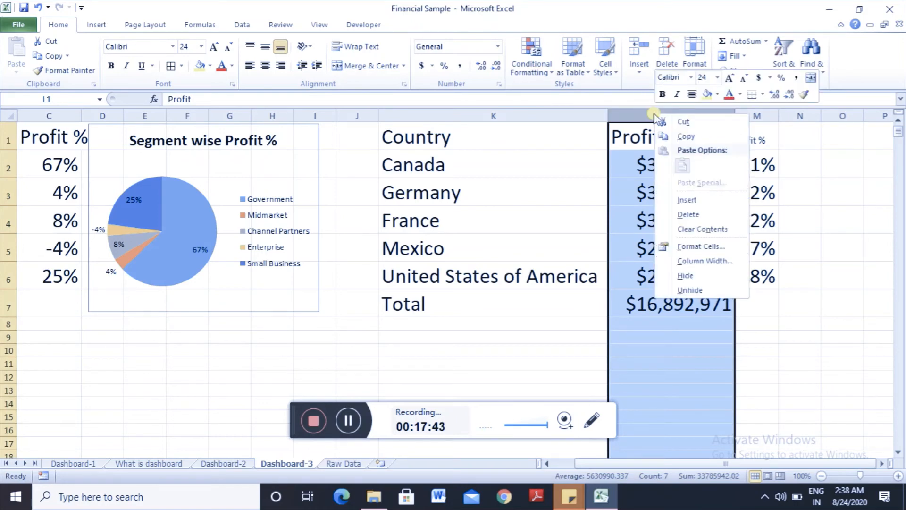
click(700, 275)
key(Right)
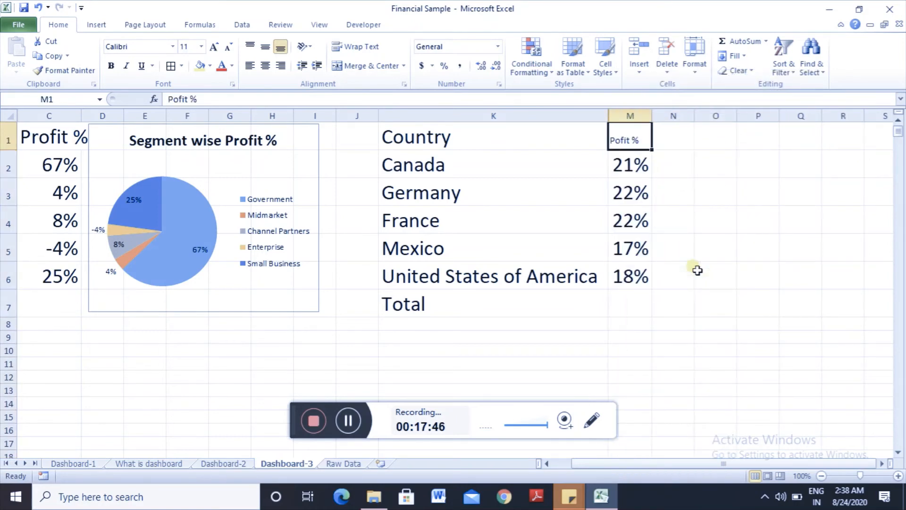
Insert a basic 2-D pie chart from the country names in K1:K6 and the profit shares in M1:M6.
key(Left)
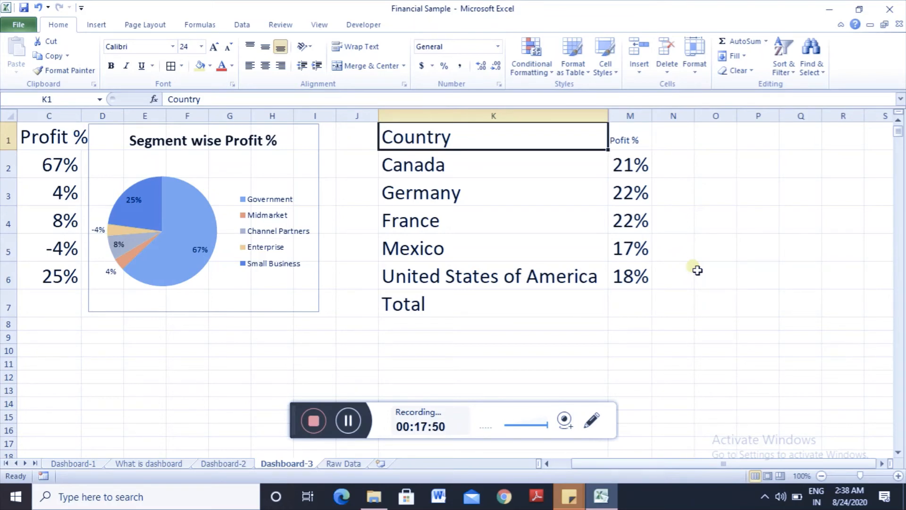
key(ctrl+shift+Down)
key(shift+Up)
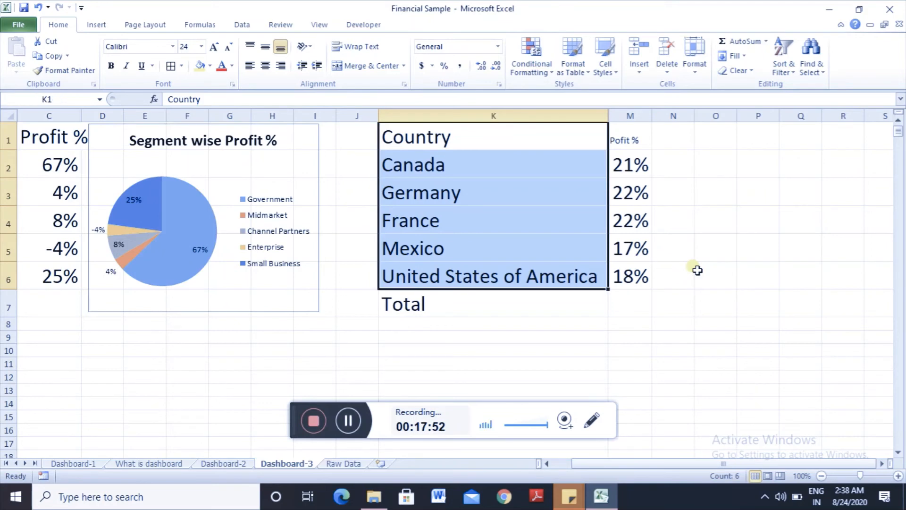
ctrl+click(616, 132)
key(shift+Down)
key(shift+Down)
key(shift+Down)
key(shift+Down)
key(shift+Down)
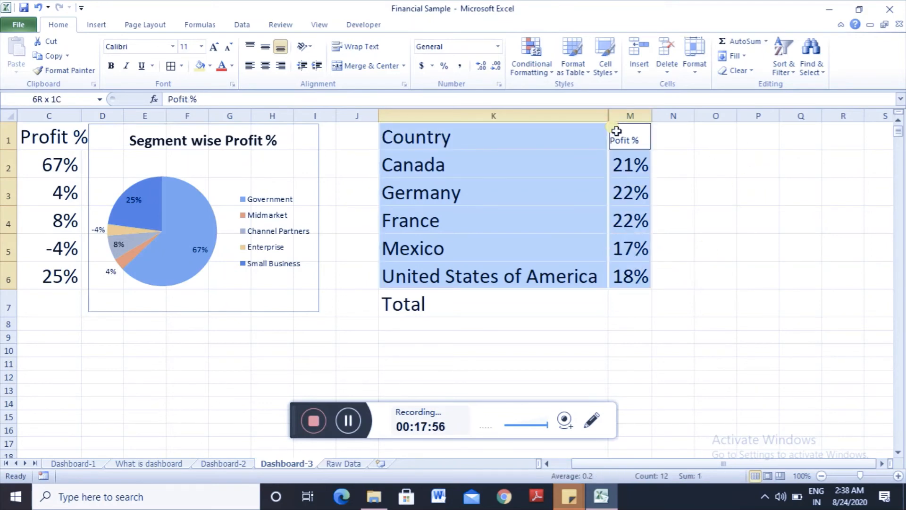
click(95, 26)
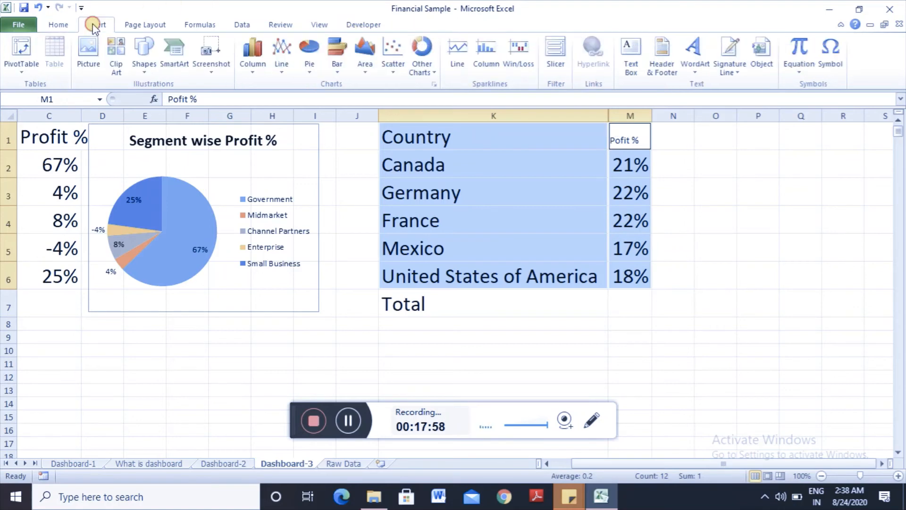
click(311, 63)
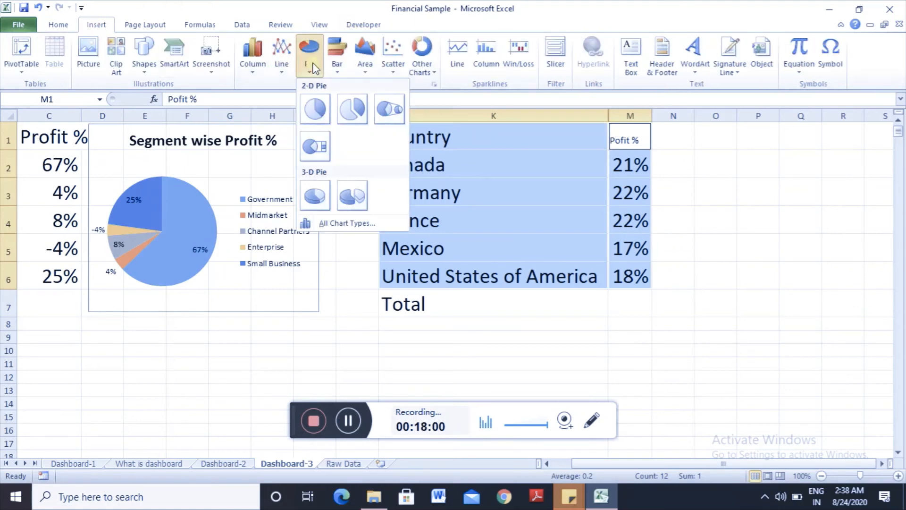
click(314, 108)
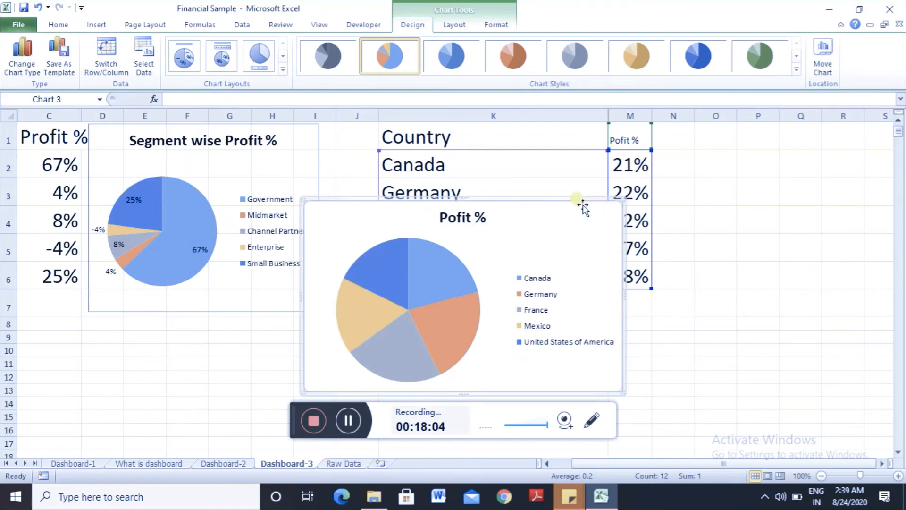
Move the new pie chart off the country table to the empty cells beside it, starting at column O.
drag(562, 202, 891, 116)
drag(537, 200, 795, 129)
scroll(879, 470, right, 2)
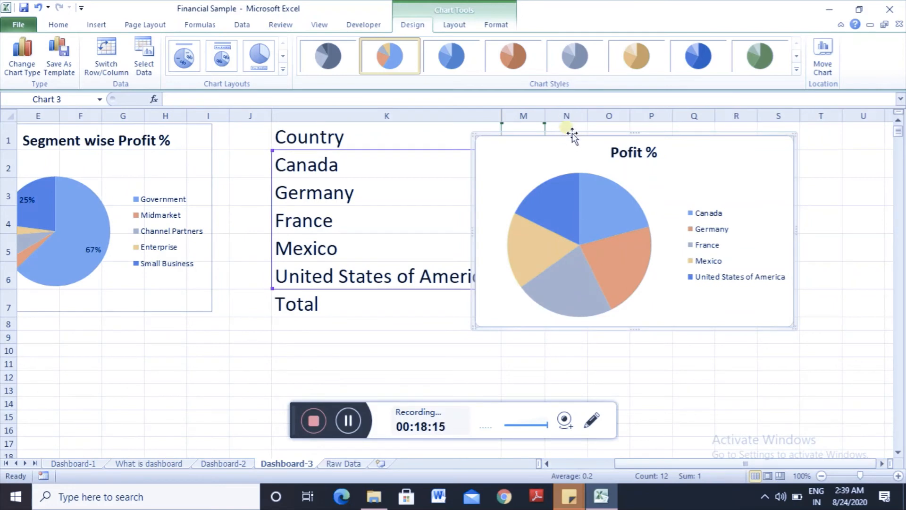
drag(572, 134, 749, 132)
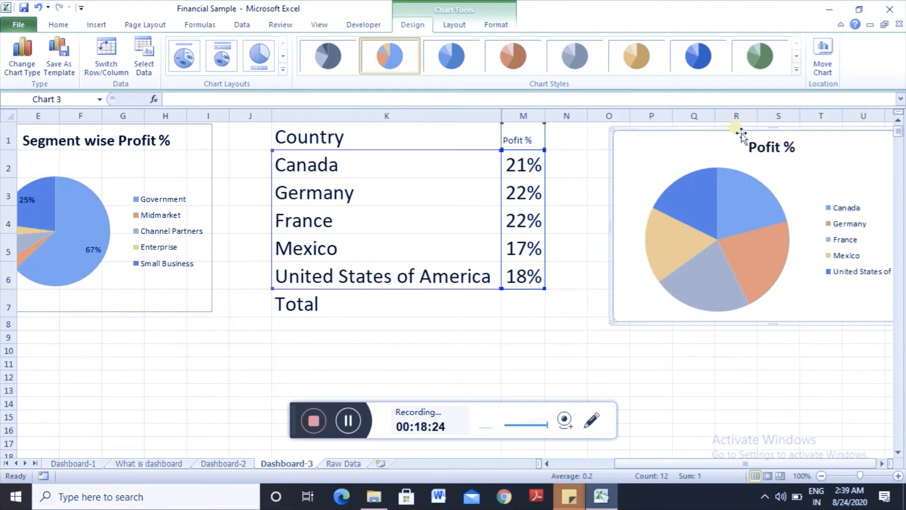
click(882, 464)
click(882, 464)
click(882, 464)
click(881, 463)
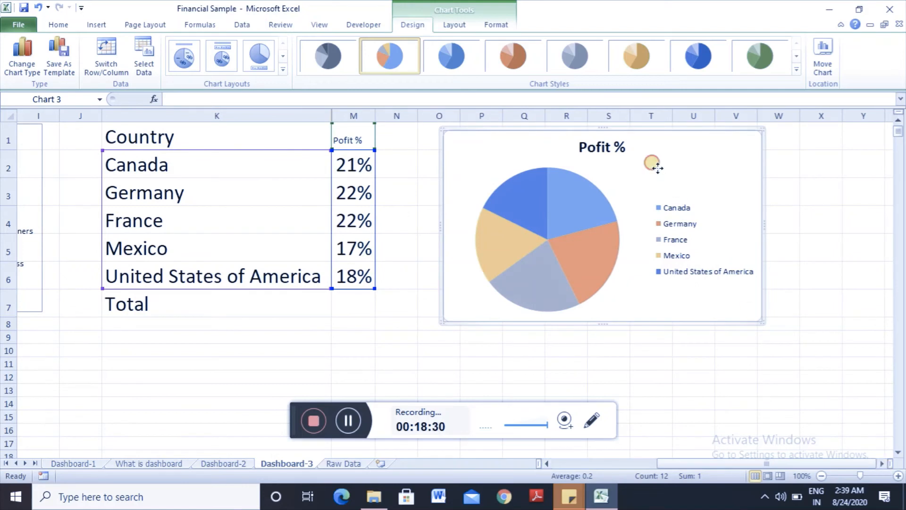
Change the new pie chart's title to "Country wise Profit %".
click(591, 141)
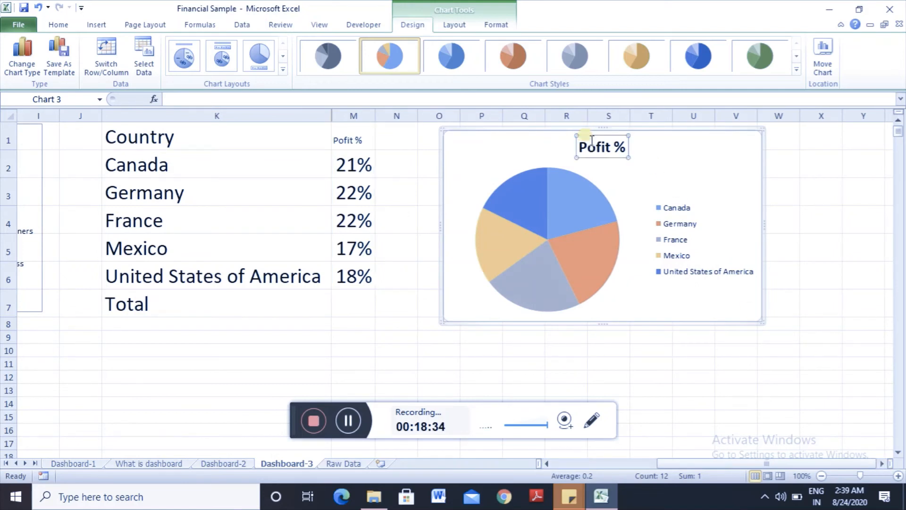
key(Left)
click(591, 141)
key(BackSpace)
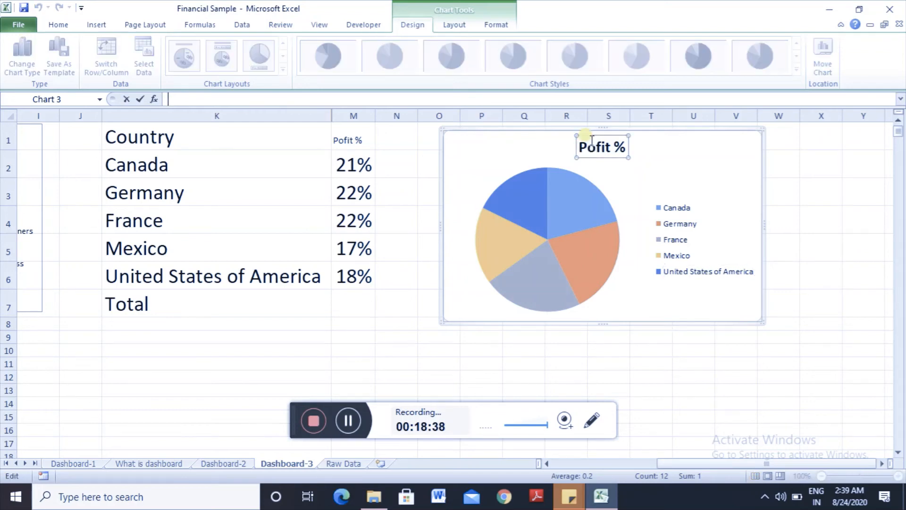
click(602, 144)
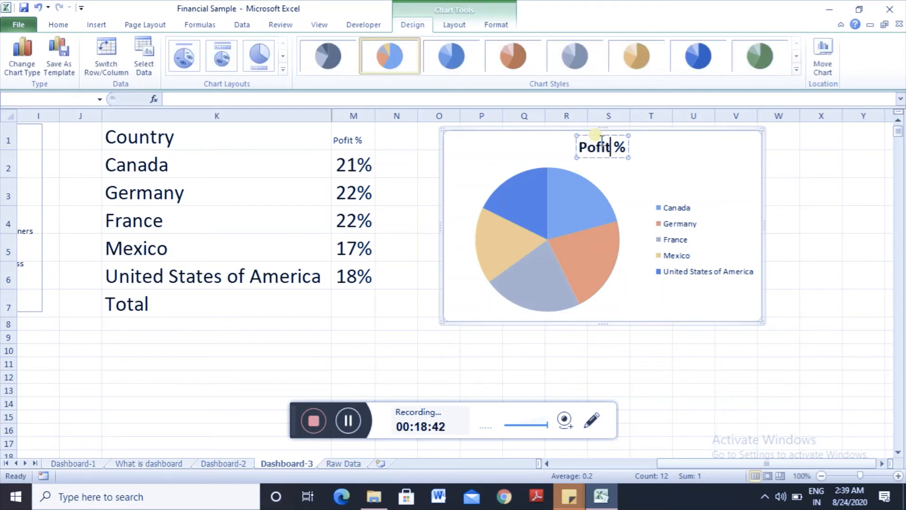
text(C)
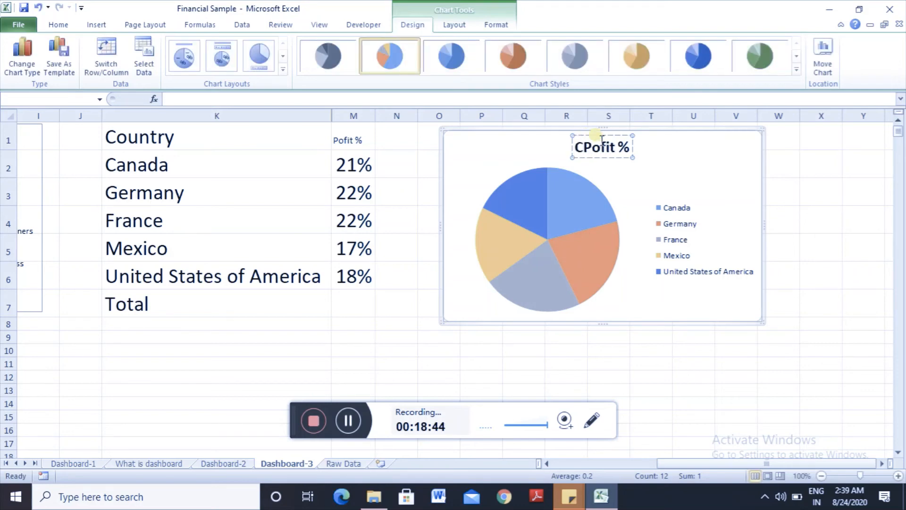
text(ountry )
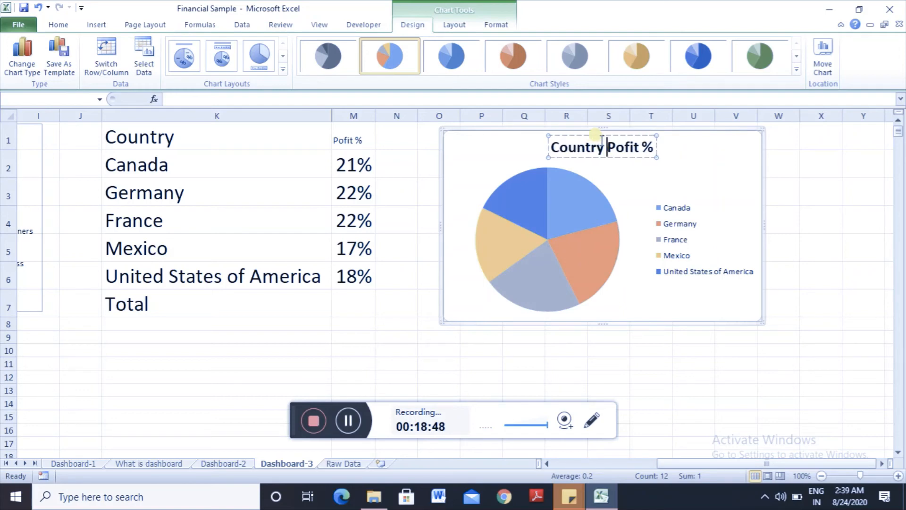
text(wise)
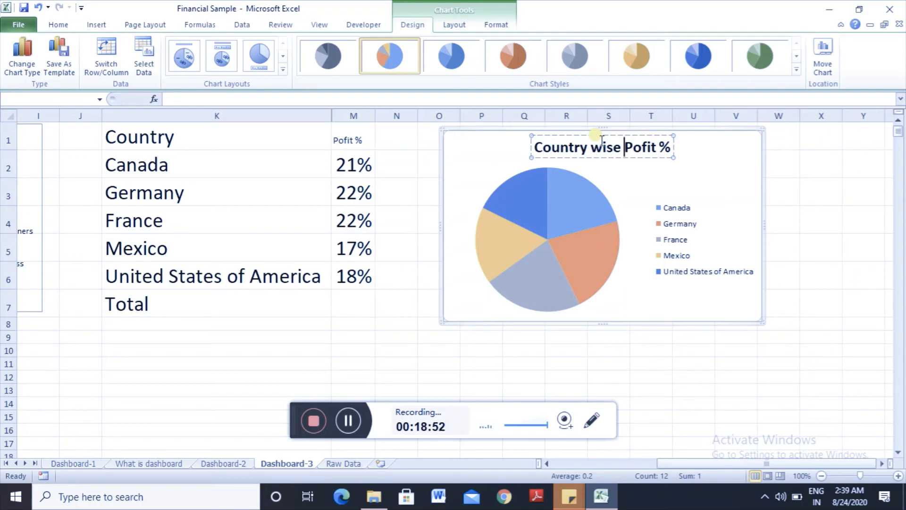
key(Right)
text(r)
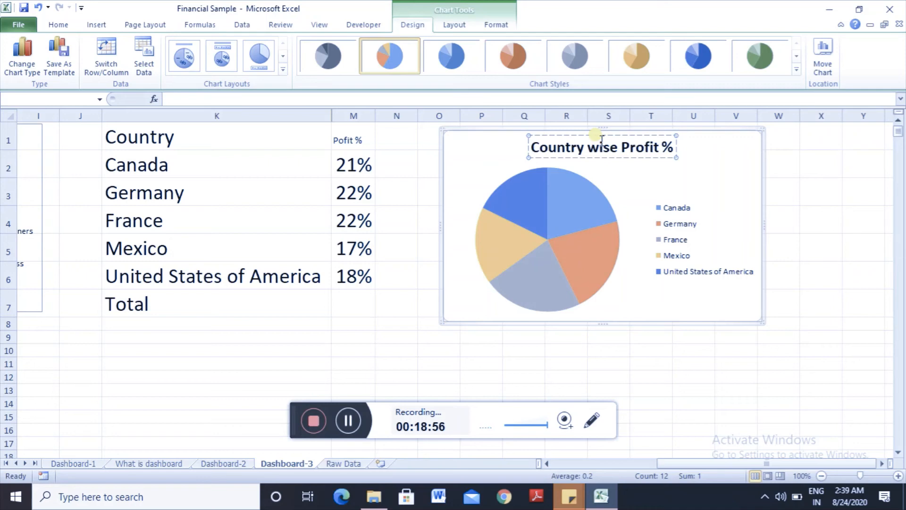
key(Return)
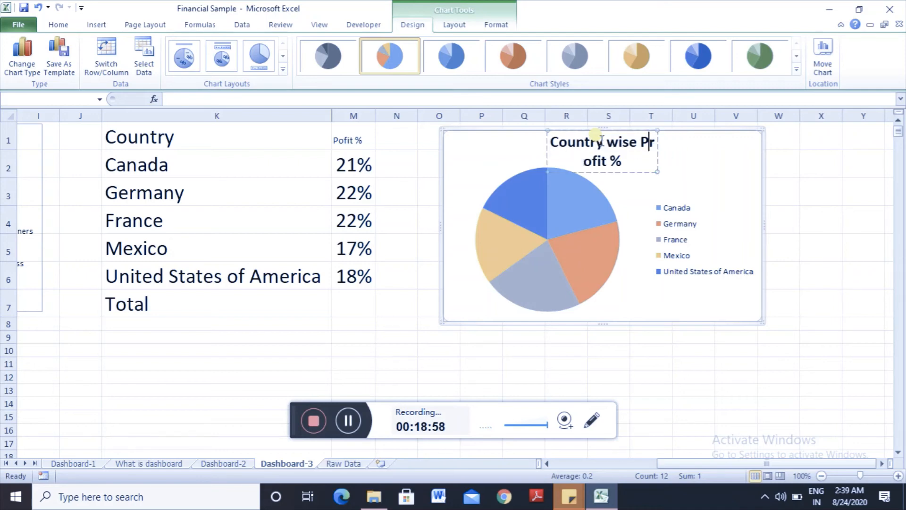
key(Right)
key(ctrl+z)
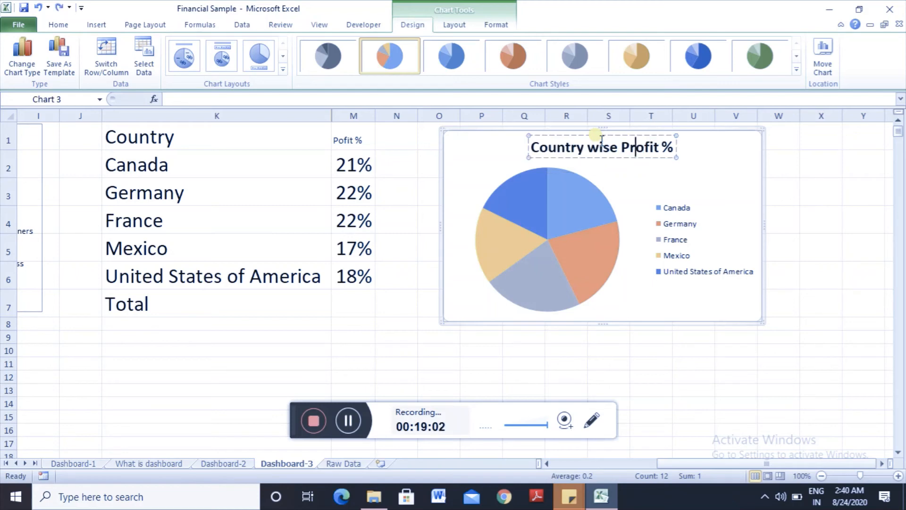
click(737, 151)
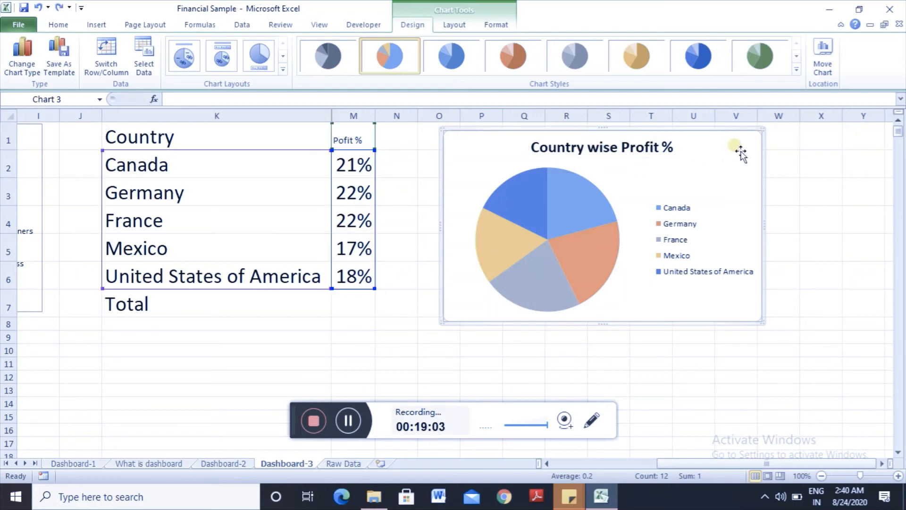
Correct the spelling of the header in M1 to "Profit %".
double_click(355, 140)
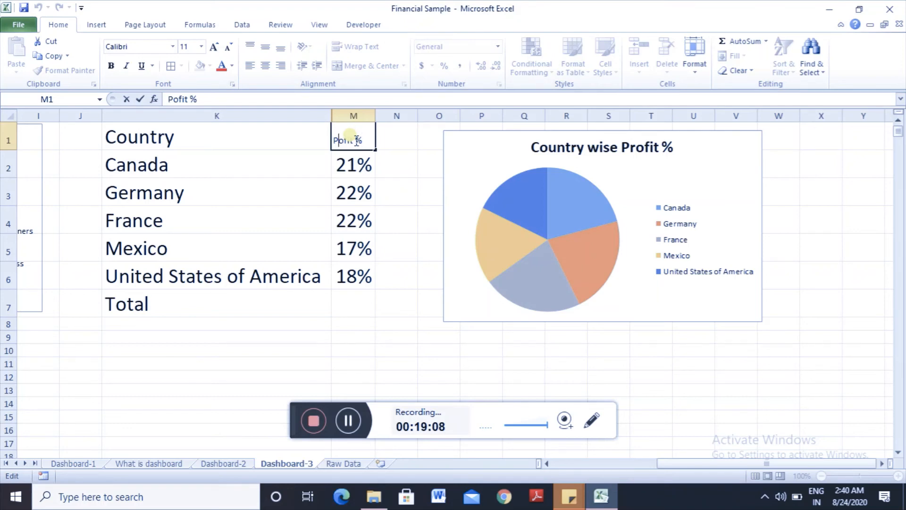
text(r)
key(Return)
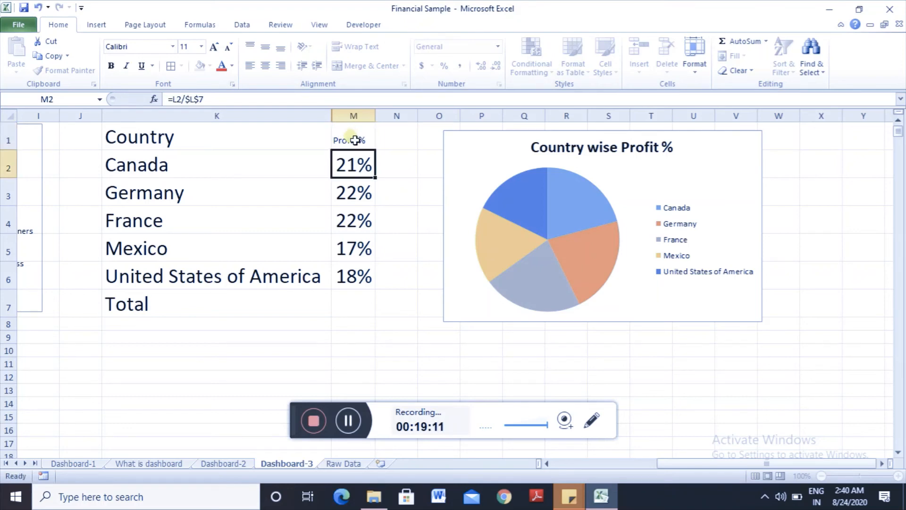
Copy only the formatting of the Country header in K1 onto the header in M1 with Paste Special Formats.
key(Up)
key(Left)
key(ctrl+c)
click(354, 140)
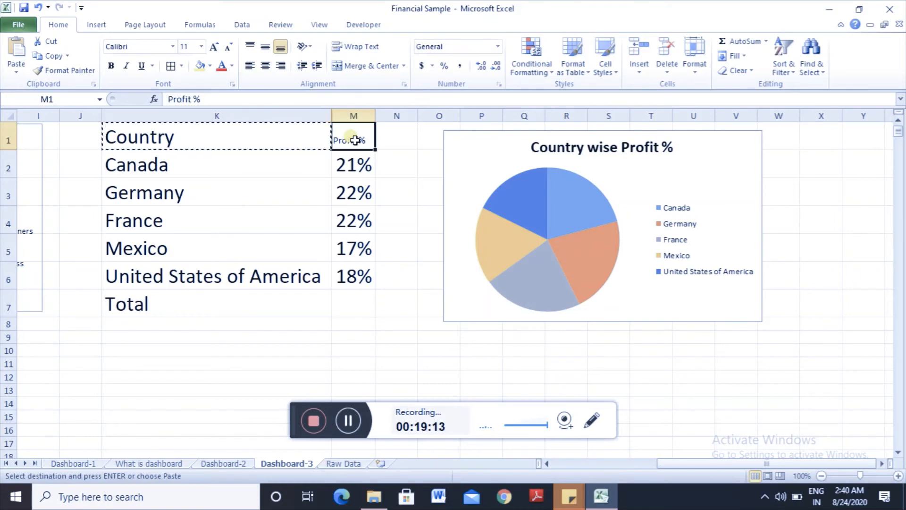
key(alt+e)
key(s)
key(t)
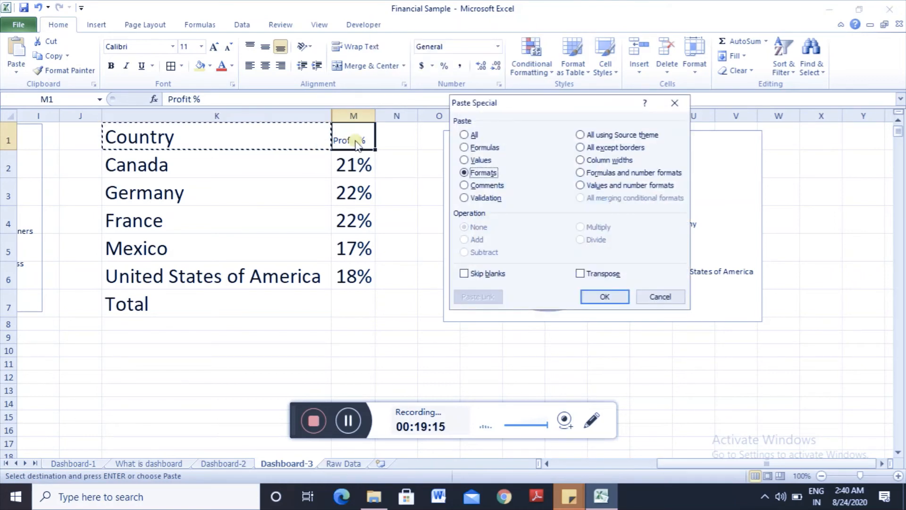
key(Return)
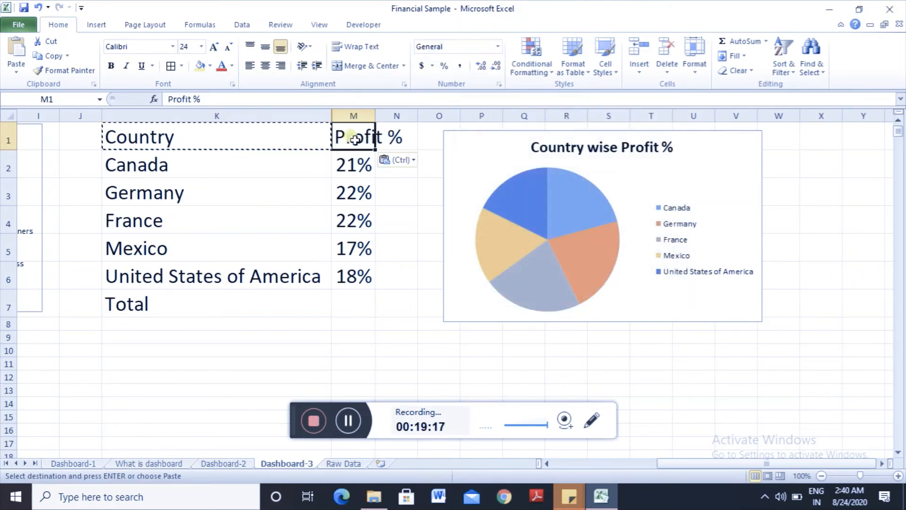
Widen column M so that its header fits within the column.
key(alt+e)
key(s)
key(w)
key(Return)
key(Right)
key(Right)
key(Right)
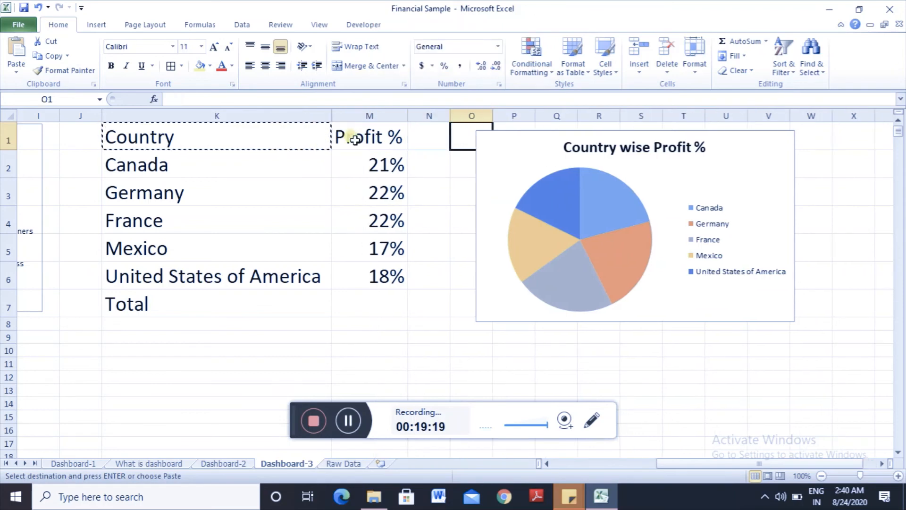
click(522, 162)
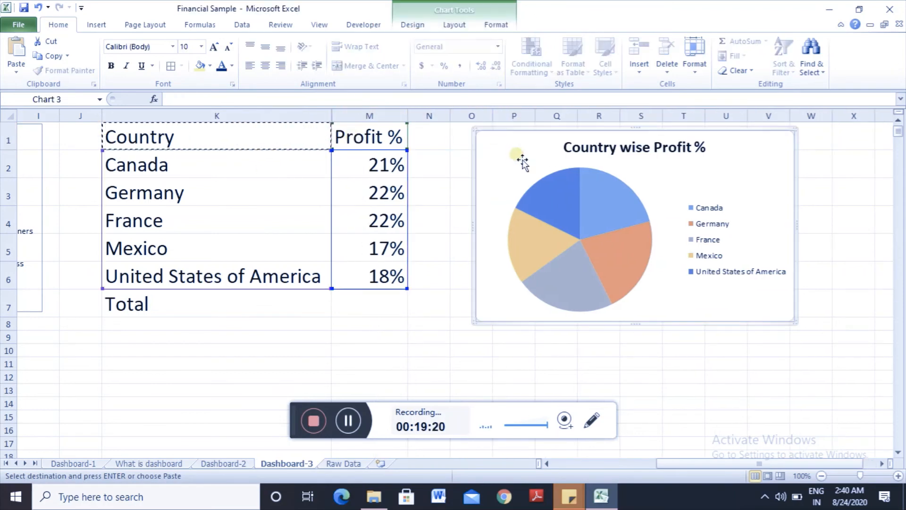
right_click(523, 162)
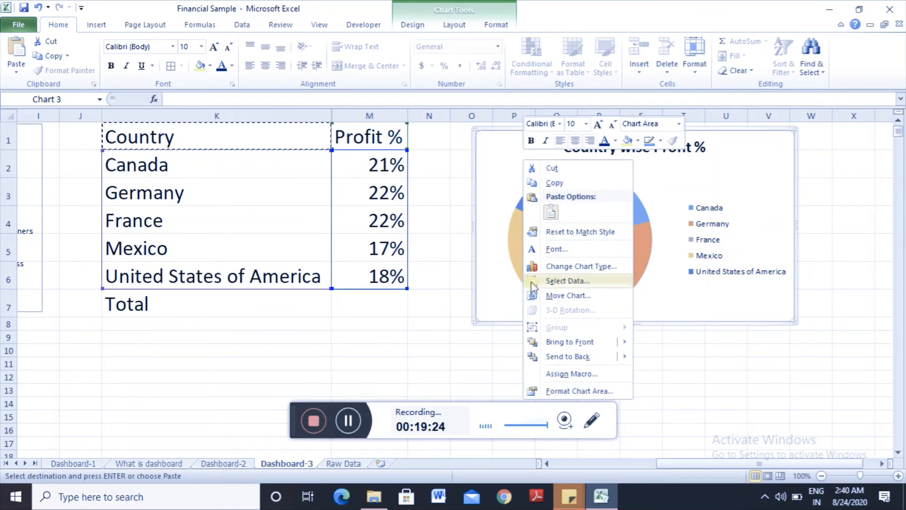
click(705, 292)
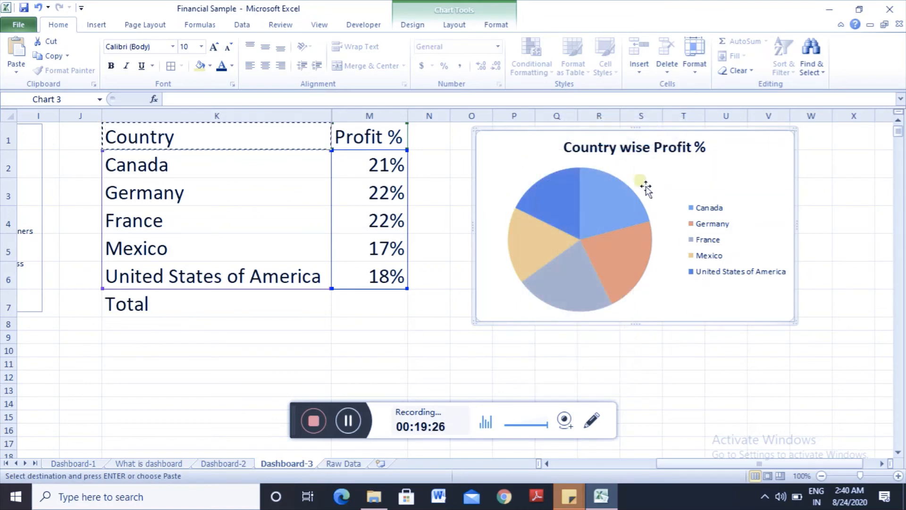
Add data labels to the slices of the Country wise Profit % pie chart.
click(608, 173)
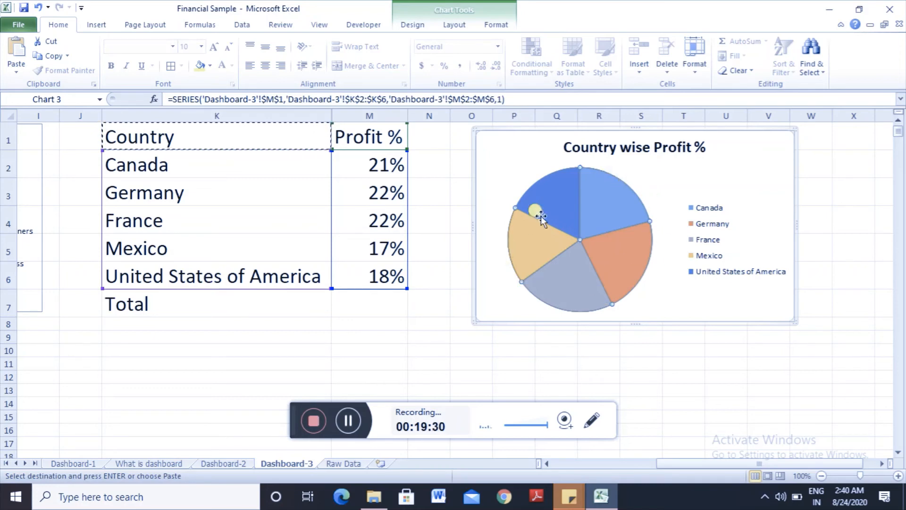
right_click(601, 178)
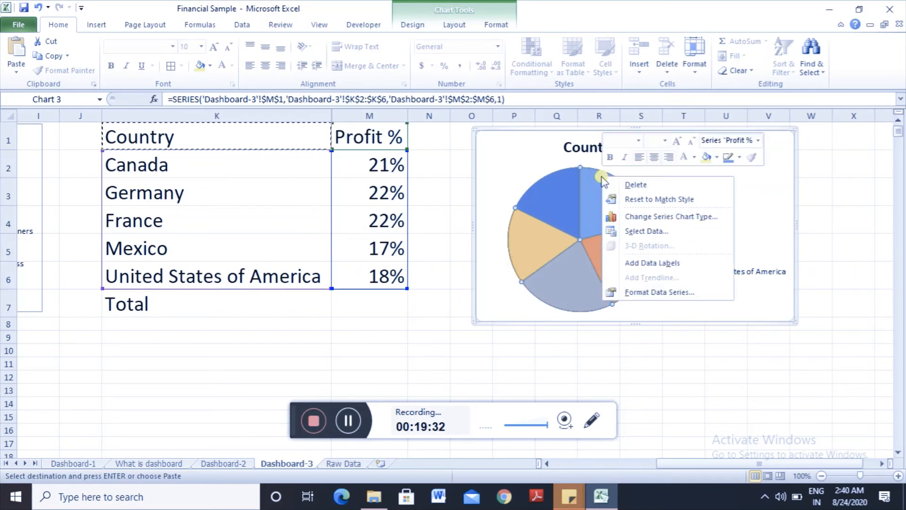
click(680, 269)
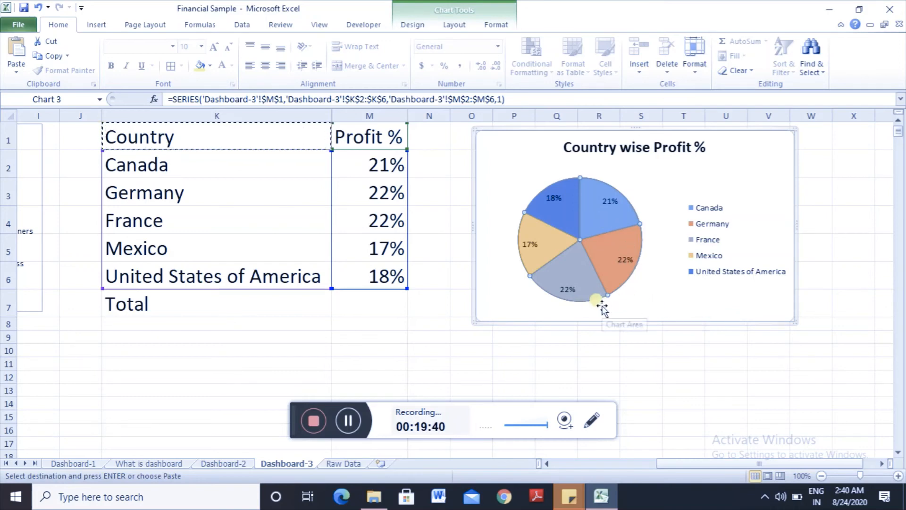
mouse_move(629, 272)
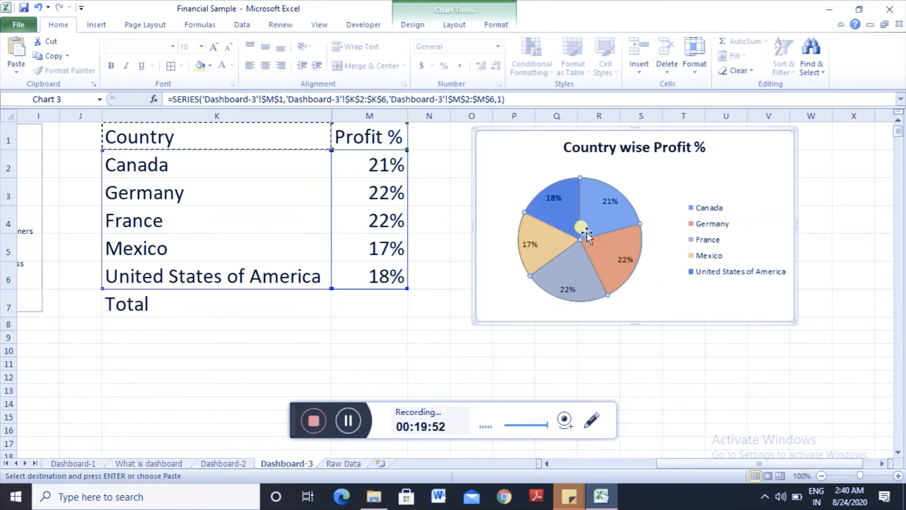
Set the chart area of the Country wise Profit % chart to No fill and close the formatting dialog.
click(518, 168)
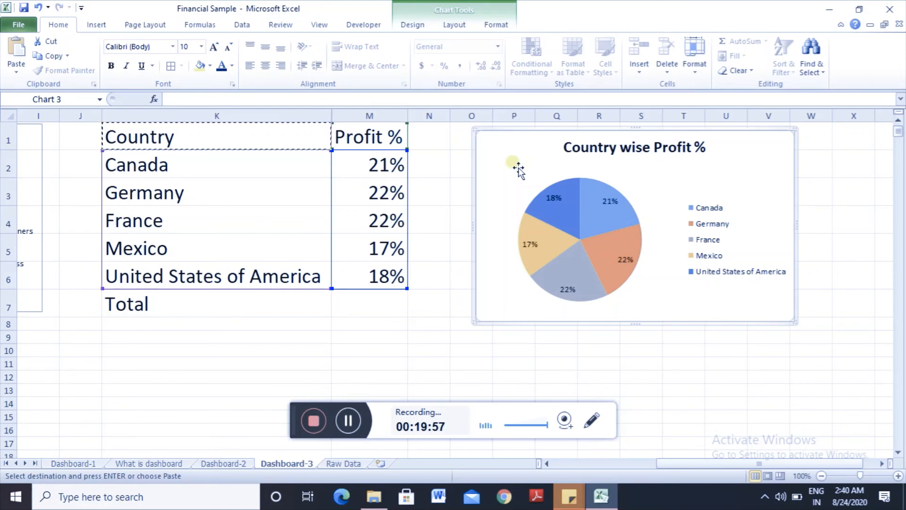
double_click(518, 168)
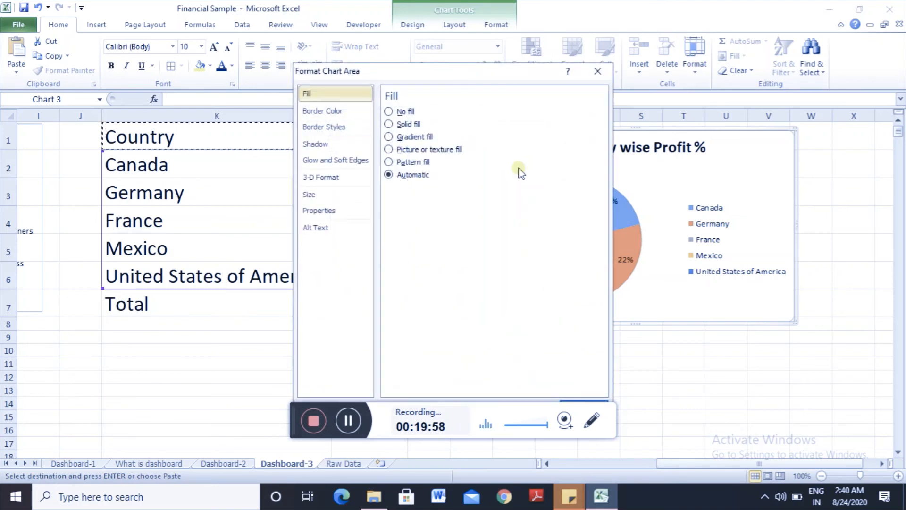
click(388, 111)
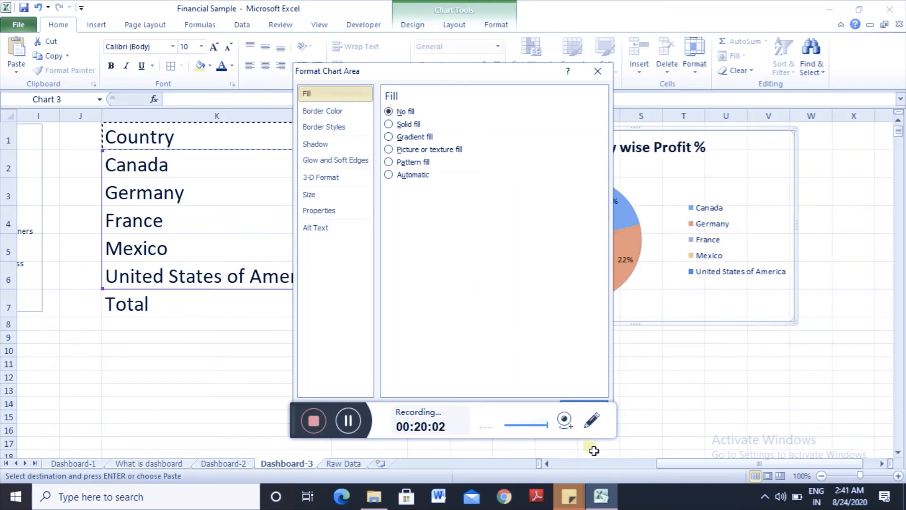
key(Escape)
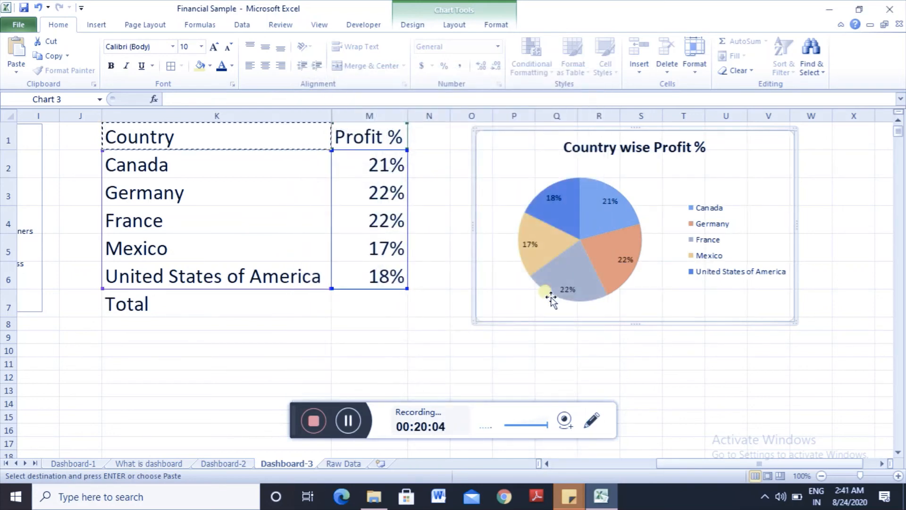
Turn off the gridlines on the Dashboard-3 sheet.
click(431, 208)
key(ctrl+Left)
key(ctrl+Left)
key(ctrl+Left)
key(ctrl+Left)
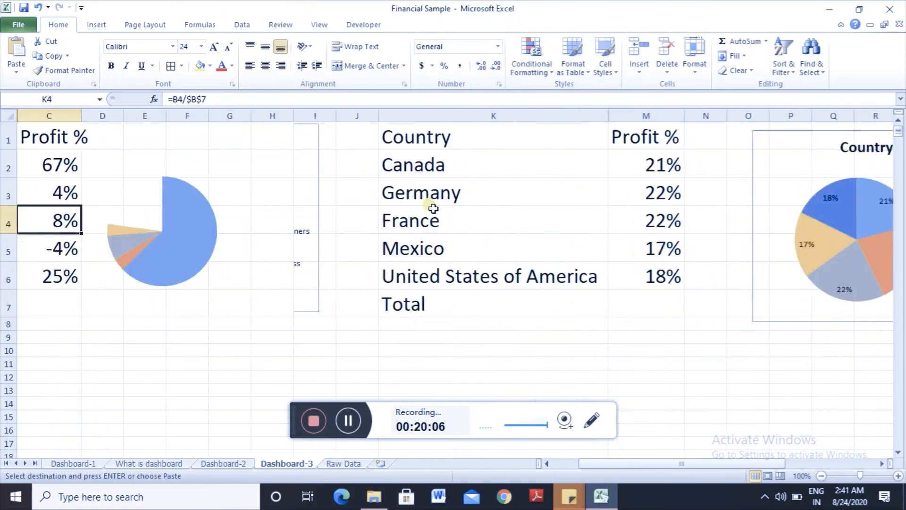
key(ctrl+Up)
key(Right)
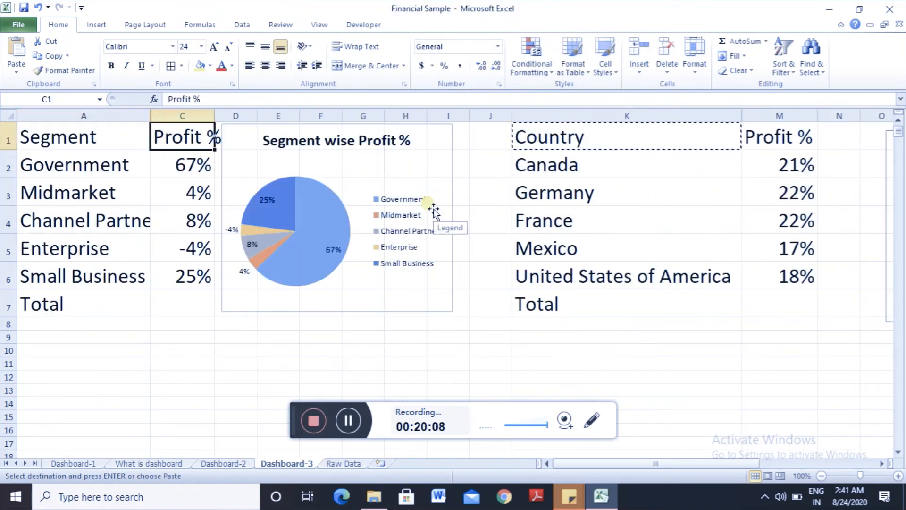
key(Right)
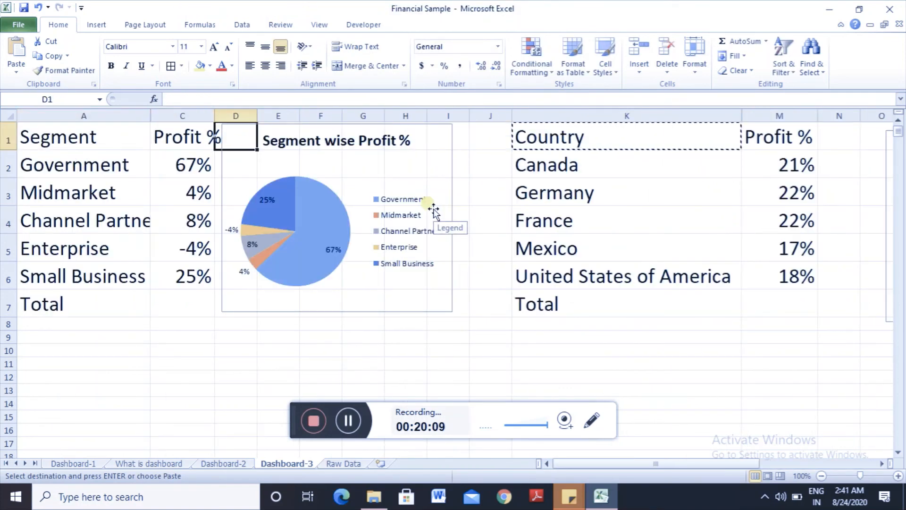
click(317, 25)
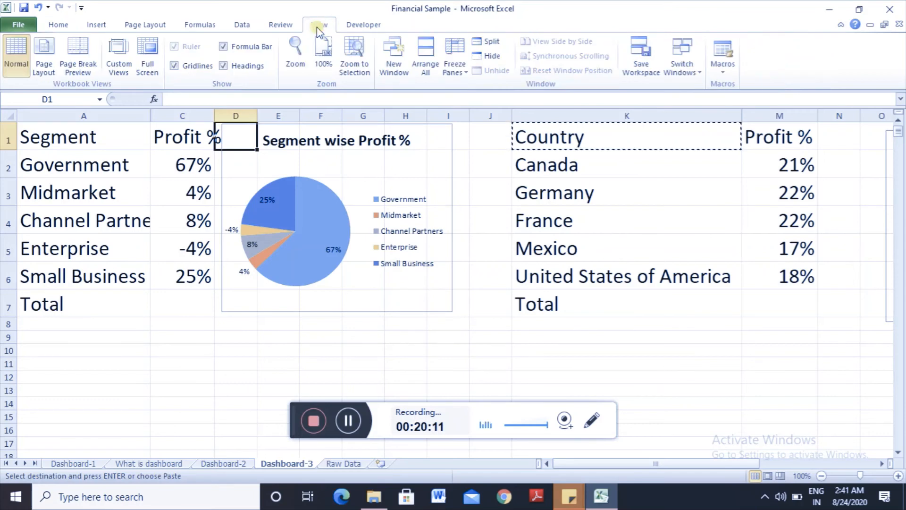
click(173, 67)
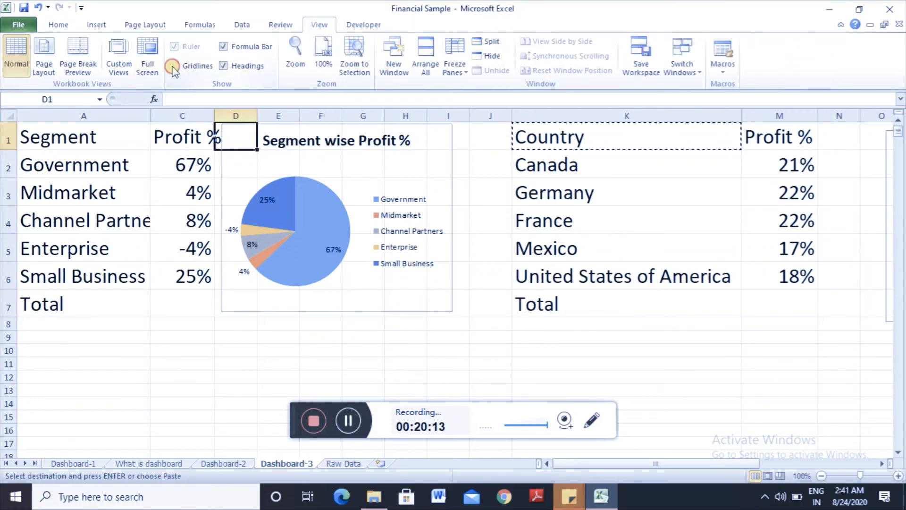
Apply all borders to the segment-wise profit table in A1:C7.
click(139, 248)
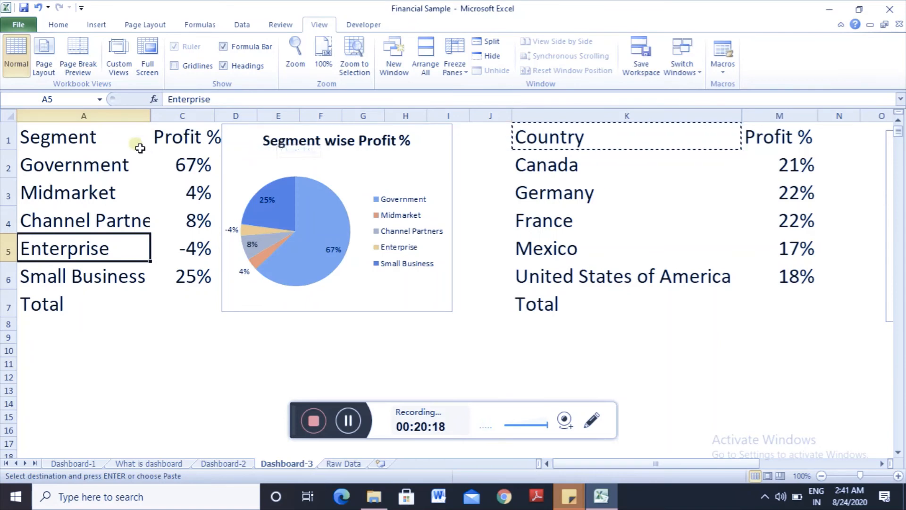
drag(66, 138, 69, 139)
key(shift+Down)
key(shift+Down)
key(shift+Down)
key(shift+Down)
key(shift+Down)
key(shift+Down)
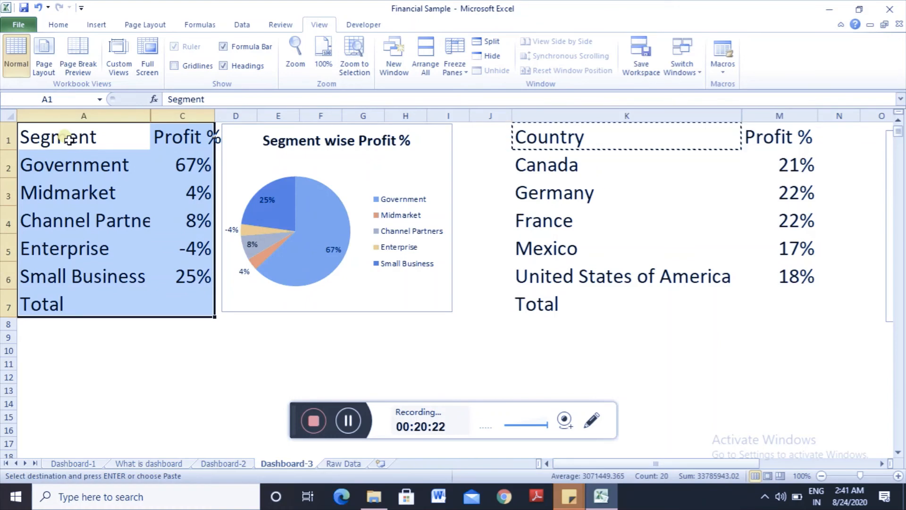
key(alt+h)
key(b)
key(a)
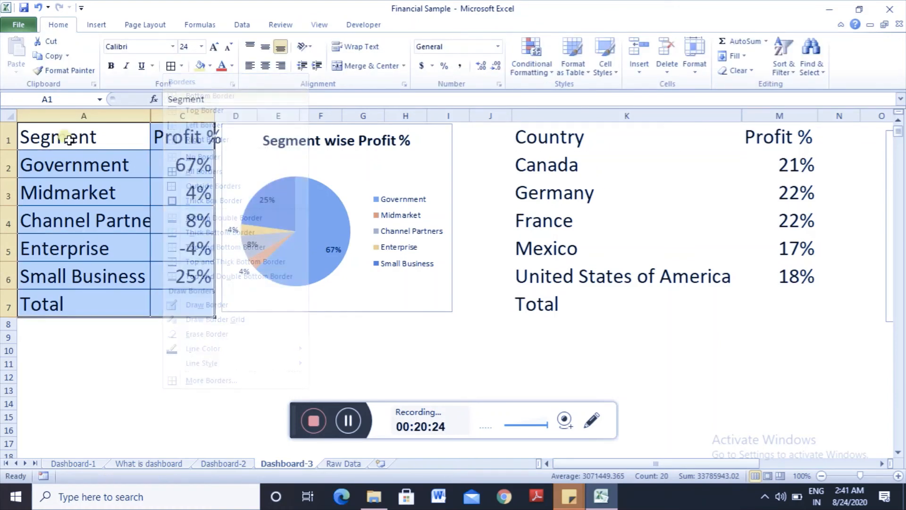
Give the segment table's header cells A1:C1 a black font colour and the standard yellow fill.
click(69, 140)
key(shift+Right)
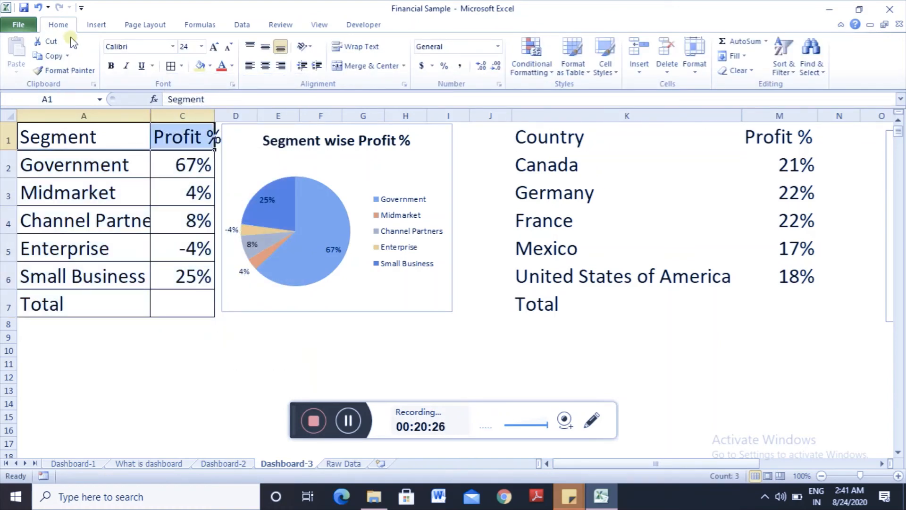
click(233, 67)
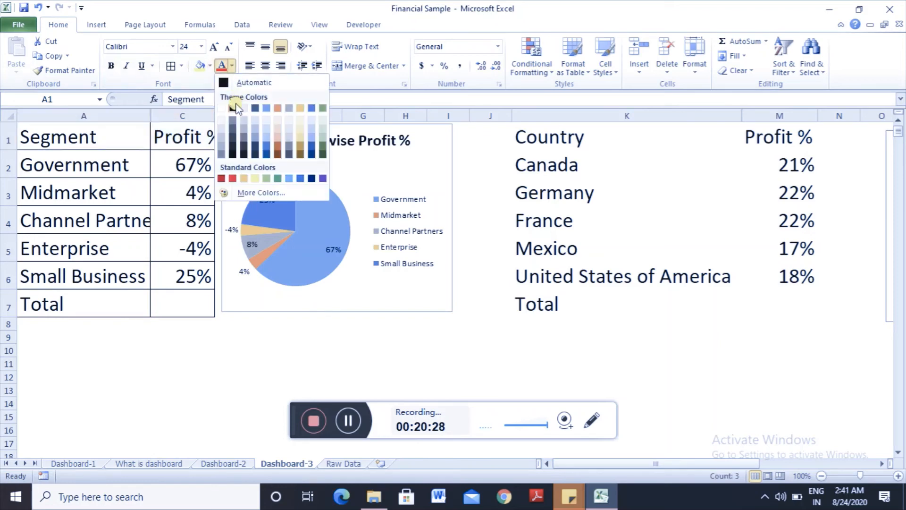
click(234, 107)
click(210, 66)
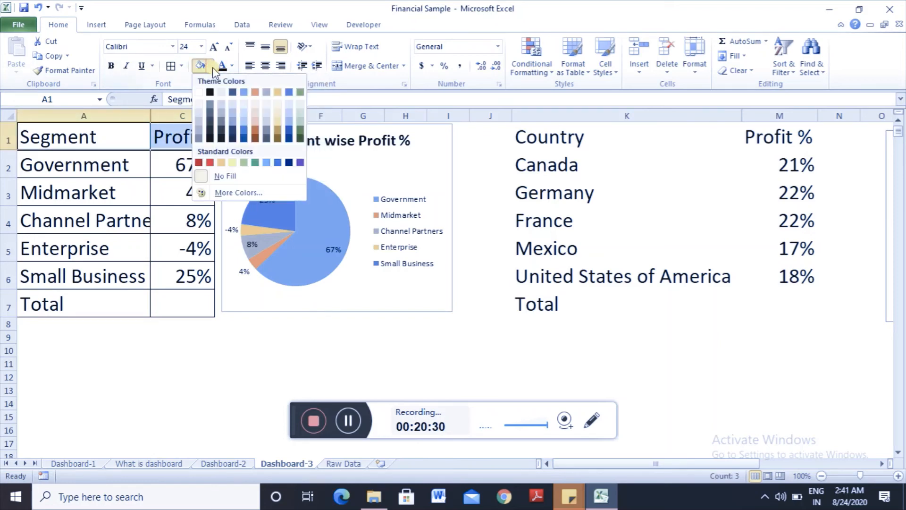
click(234, 163)
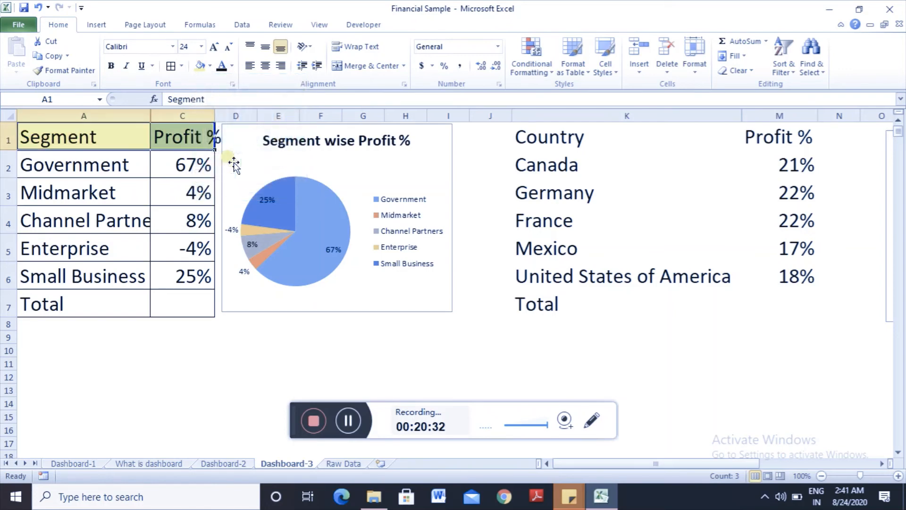
AutoFit columns A to C to the contents of the segment table's header row.
key(alt+o)
key(c)
key(a)
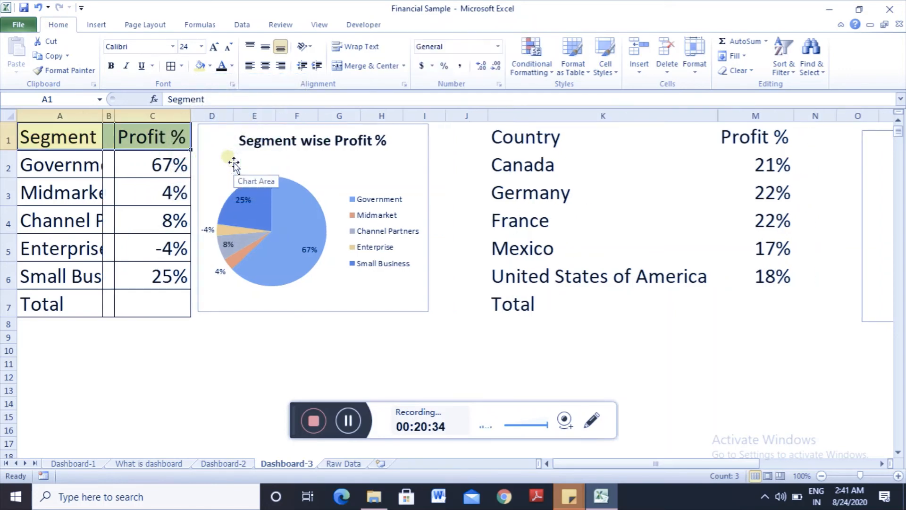
key(shift+Down)
key(shift+Down)
key(shift+Down)
key(shift+Down)
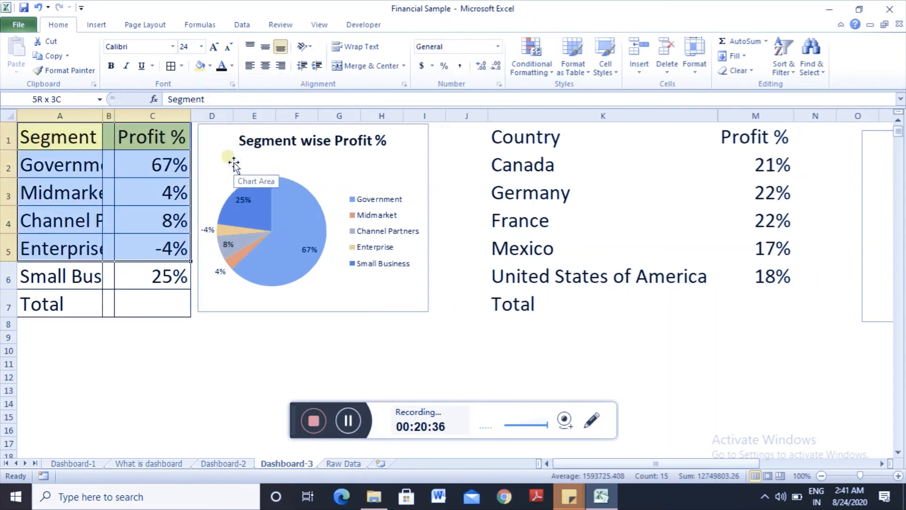
key(Down)
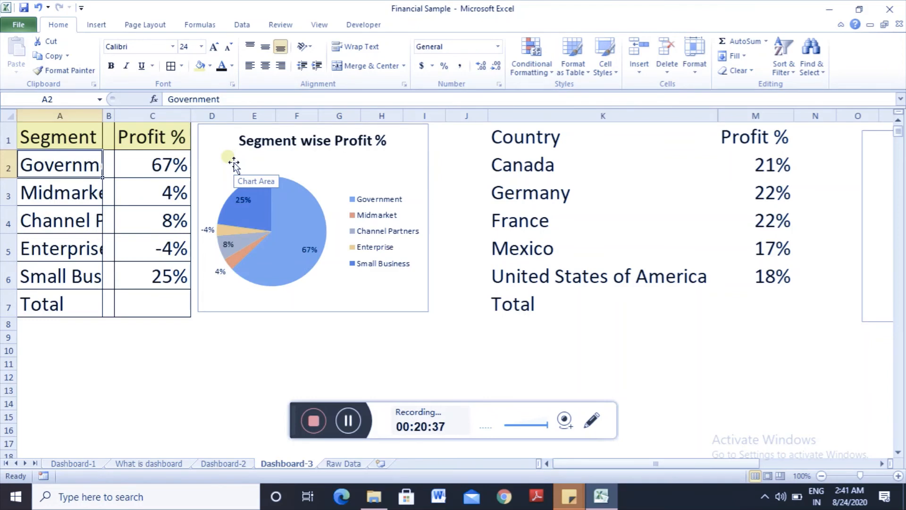
Hide column B between the Segment and Profit % columns.
click(110, 107)
right_click(110, 108)
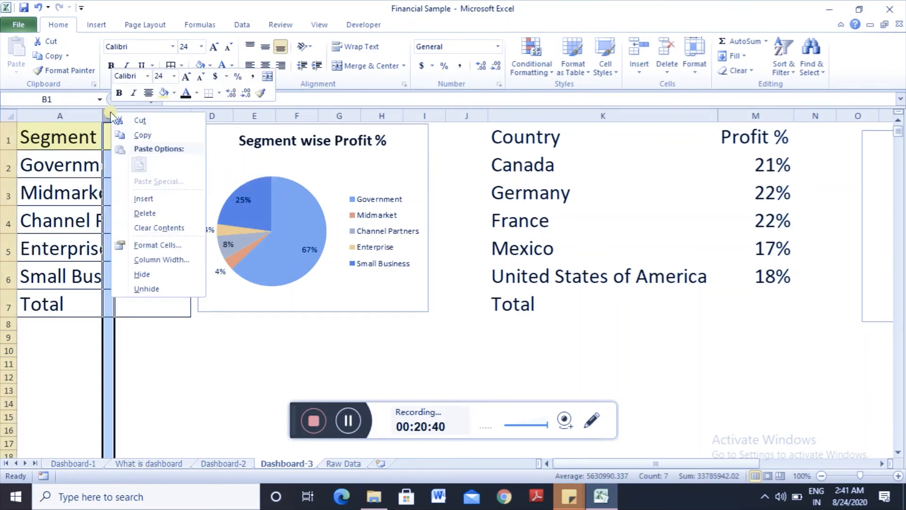
click(142, 274)
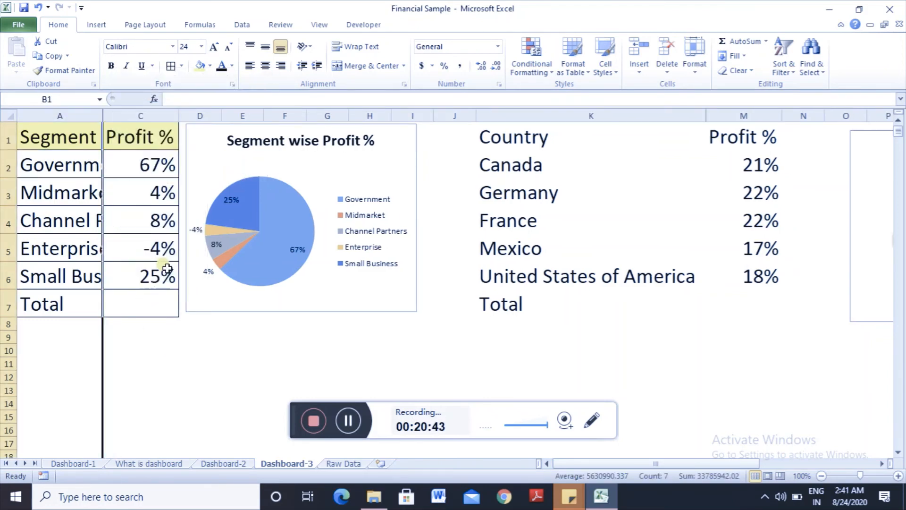
key(Right)
key(Right)
key(Right)
key(Left)
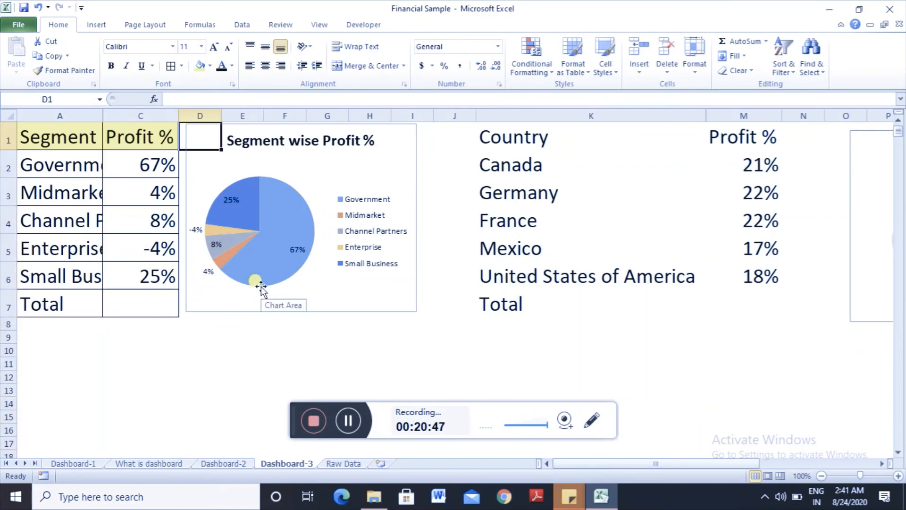
key(Left)
key(Left)
key(ctrl+c)
key(shift+Right)
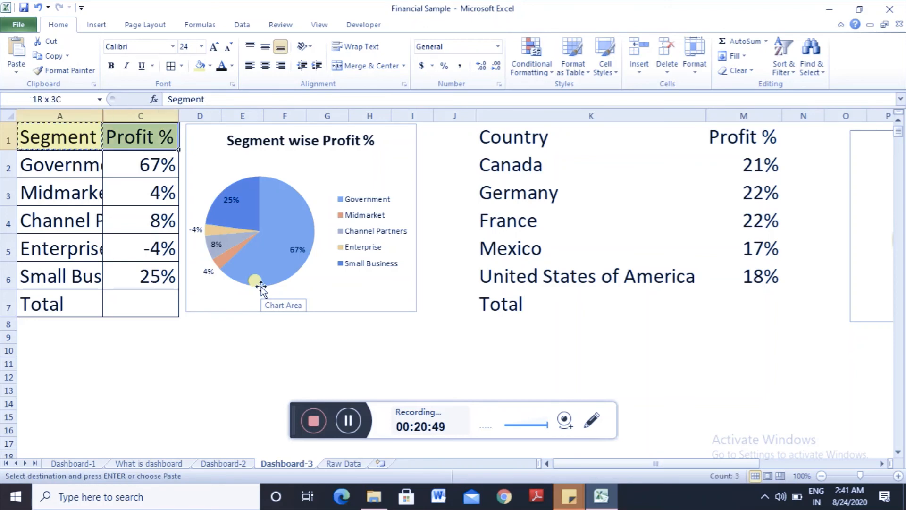
key(ctrl+c)
key(Right)
key(Right)
key(Right)
key(Right)
key(Right)
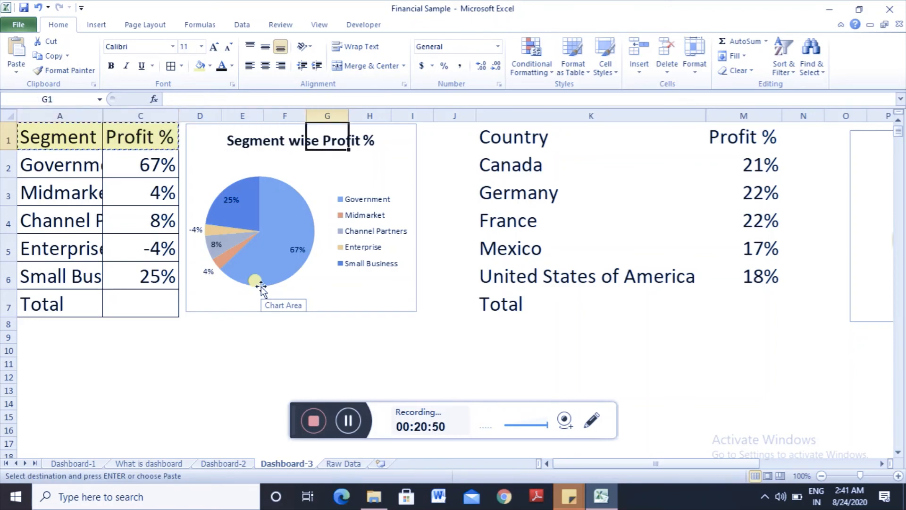
Copy the Segment header in A1 and paste it onto the country table's header cells K1:M1 with Paste Special All.
key(Home)
key(Right)
key(Right)
key(Right)
key(Right)
key(Right)
key(Right)
key(Right)
key(Right)
key(Right)
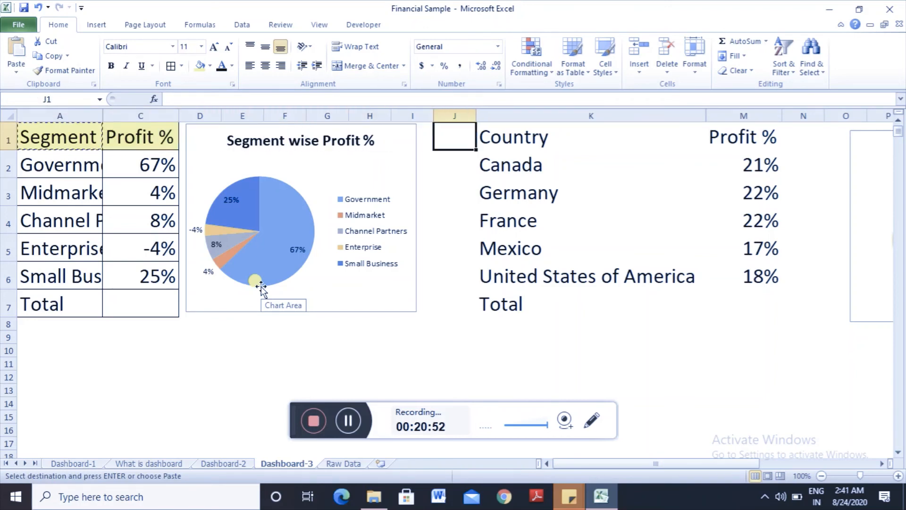
key(shift+Right)
key(alt+e)
key(s)
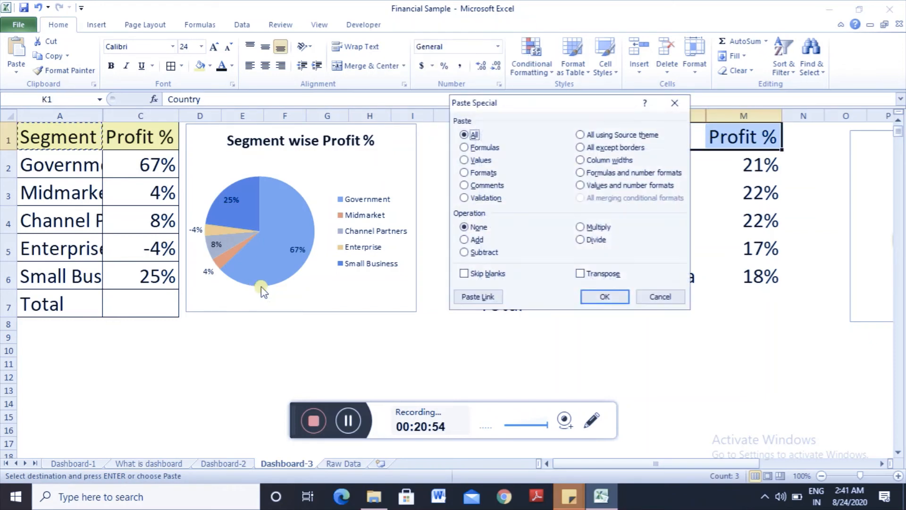
key(Return)
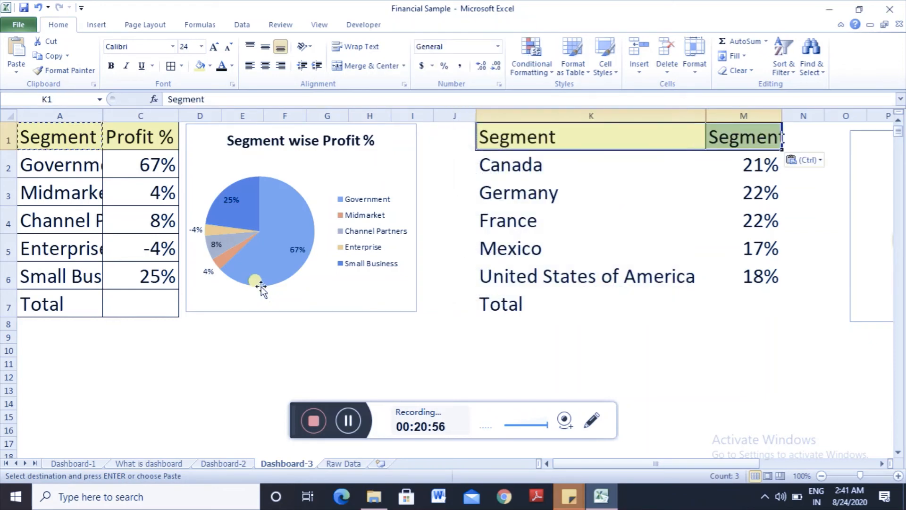
AutoFit columns A to C to the contents of the whole segment table.
key(ctrl+Home)
key(shift+Right)
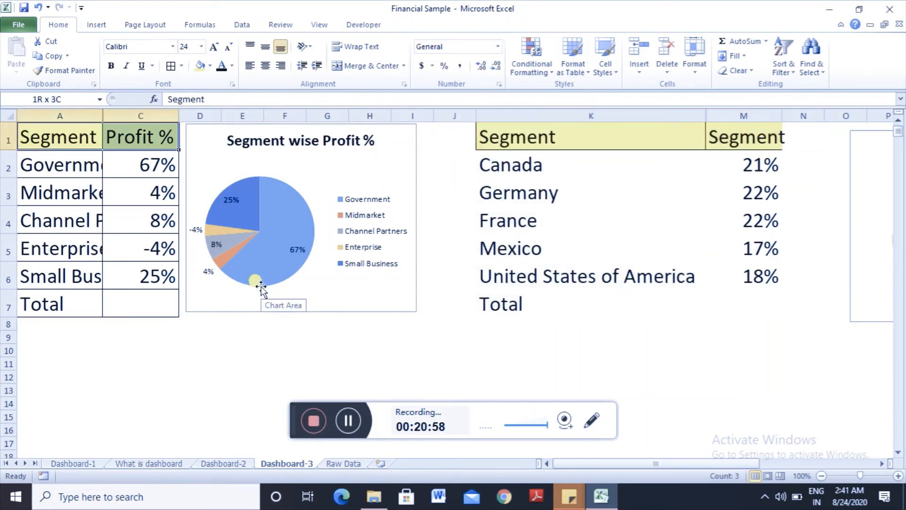
key(ctrl+shift+Down)
key(alt+o)
key(c)
key(a)
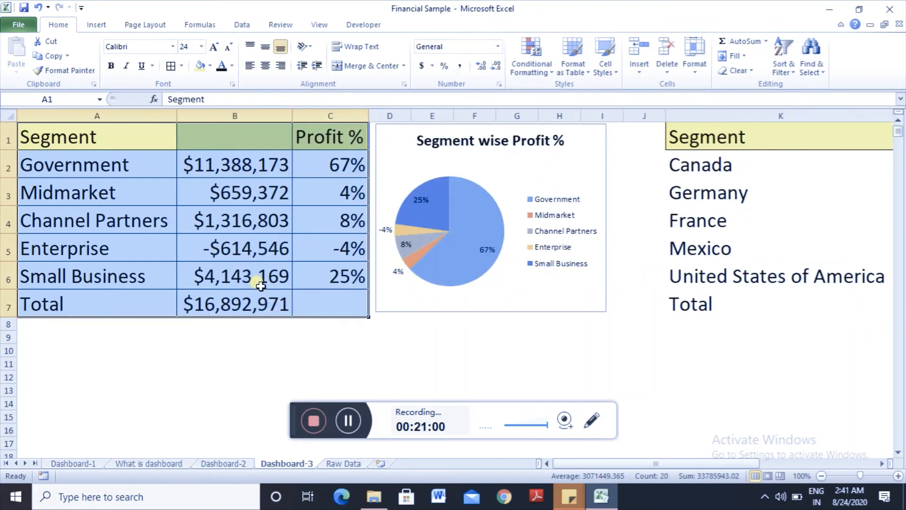
Hide column B of the segment table so that only the Segment and Profit % columns show.
key(Down)
key(Right)
key(Right)
key(Left)
key(ctrl+space)
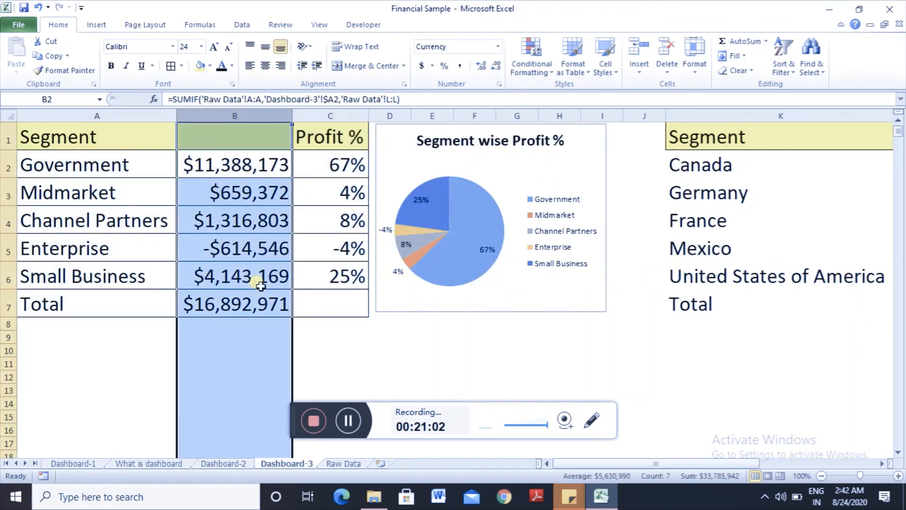
right_click(253, 116)
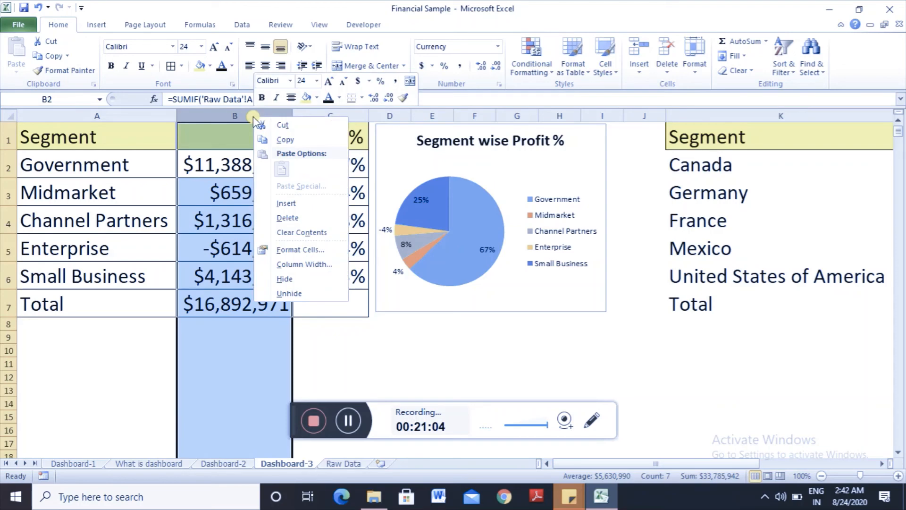
click(299, 279)
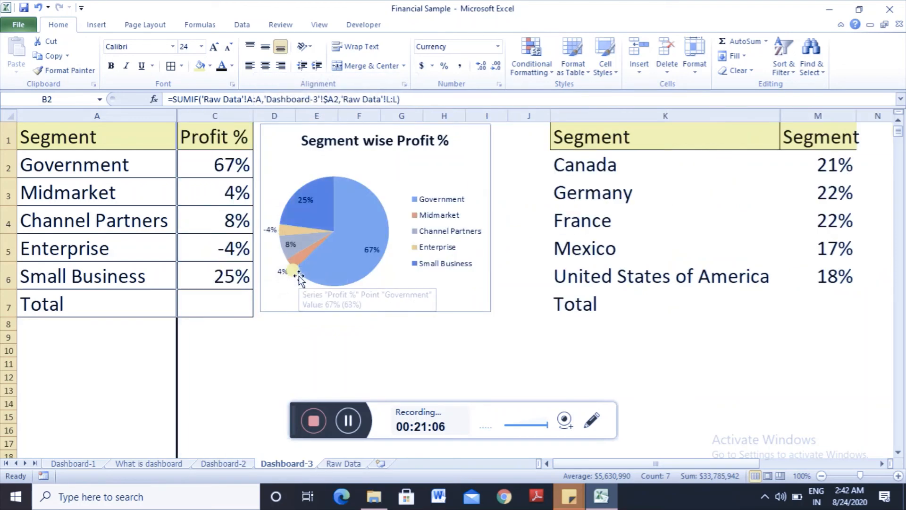
click(230, 367)
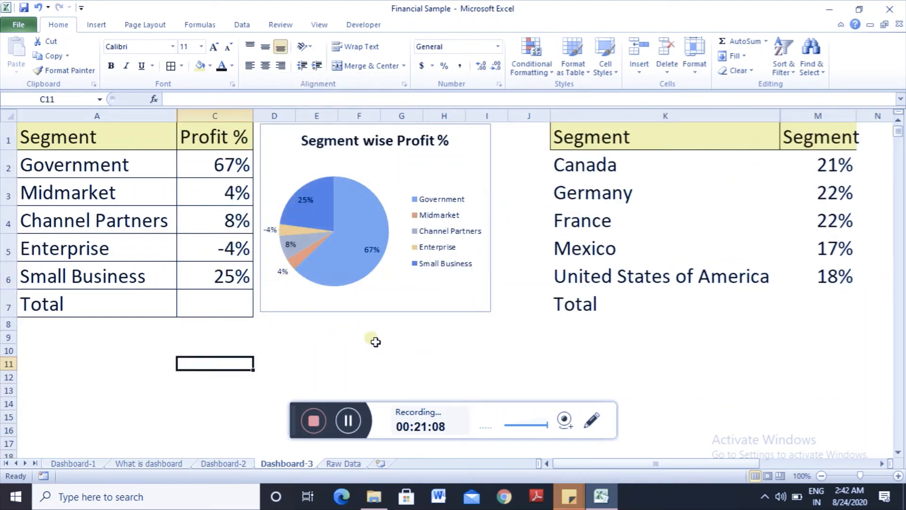
Try to clear the segment table's entire Total row, cells A7:C7.
click(92, 307)
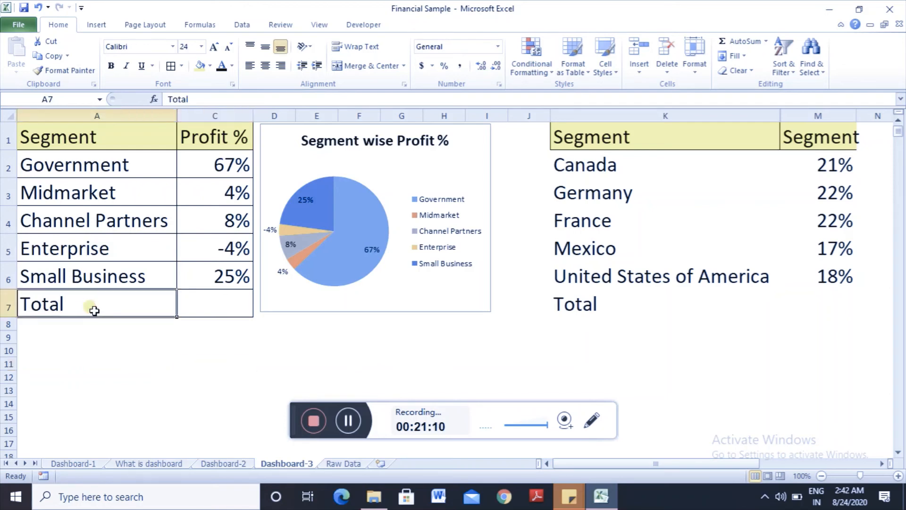
key(shift+Right)
key(Delete)
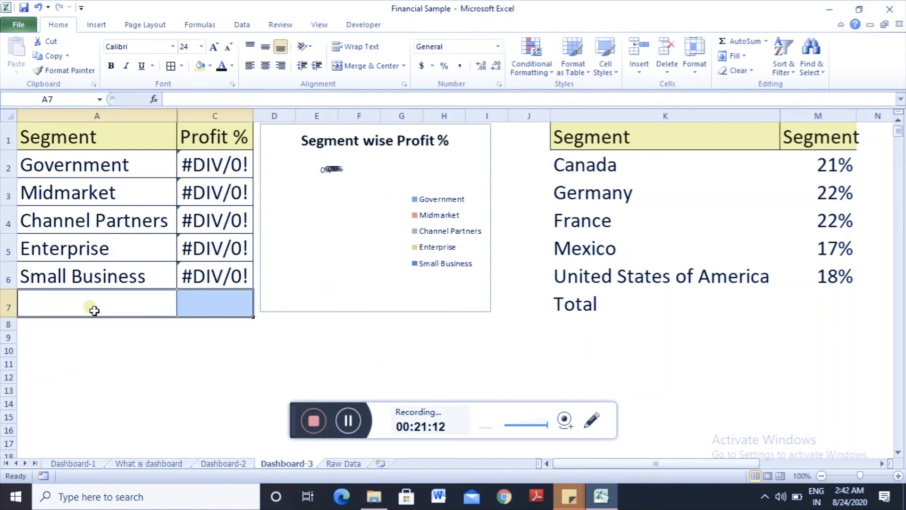
key(ctrl+z)
Clear only the Total label from cell A7 below the segment table.
key(Up)
key(Down)
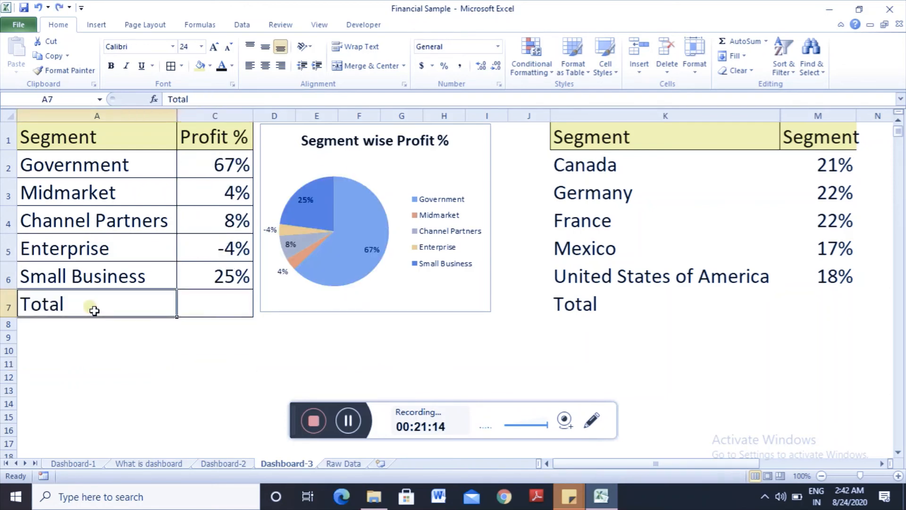
key(Delete)
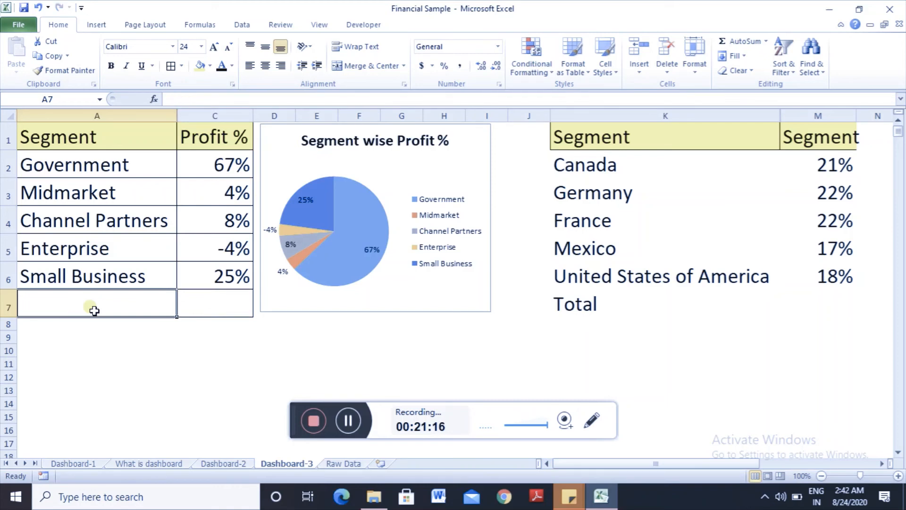
key(Right)
key(Left)
Copy blank cell A8 and paste only its formats onto A7:C7 with Paste Special.
key(Down)
key(ctrl+c)
key(Up)
key(shift+Right)
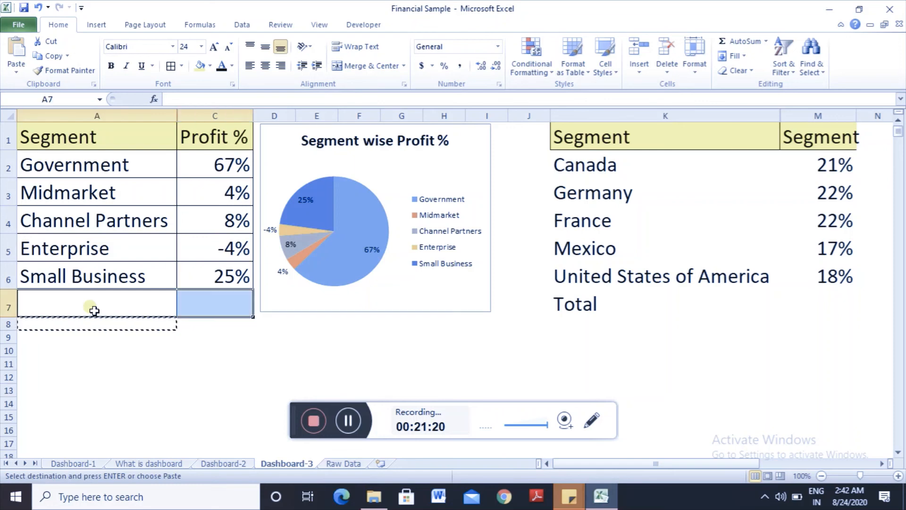
key(ctrl+alt+v)
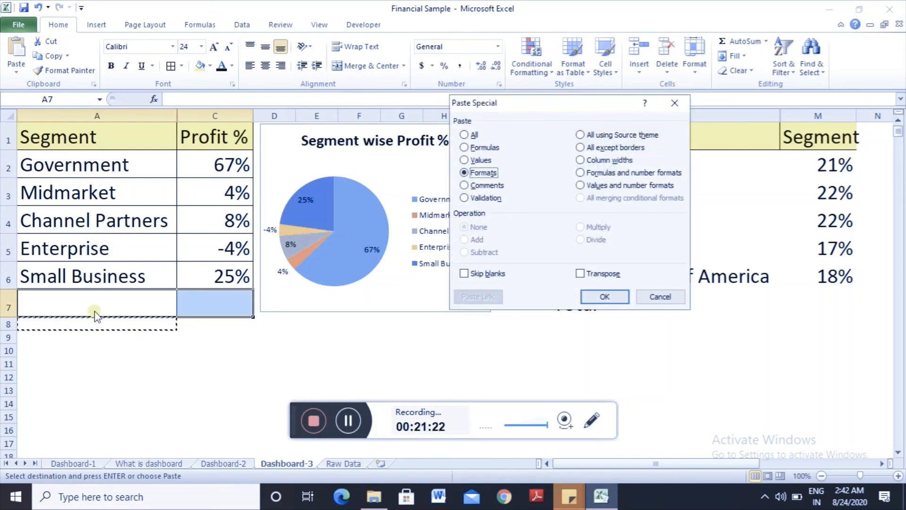
key(Return)
key(Escape)
key(Up)
key(Down)
key(Right)
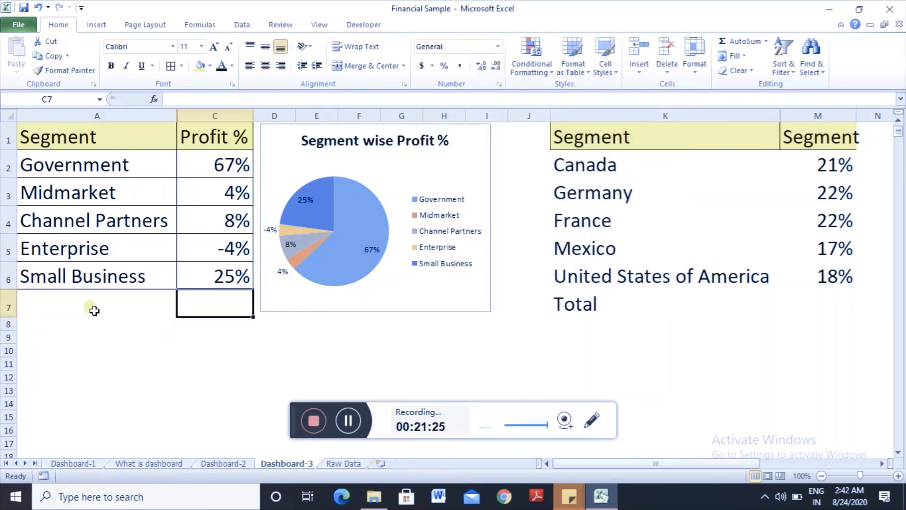
Clear the Total label from cell K7 below the country table.
click(547, 277)
scroll(546, 278, right, 1)
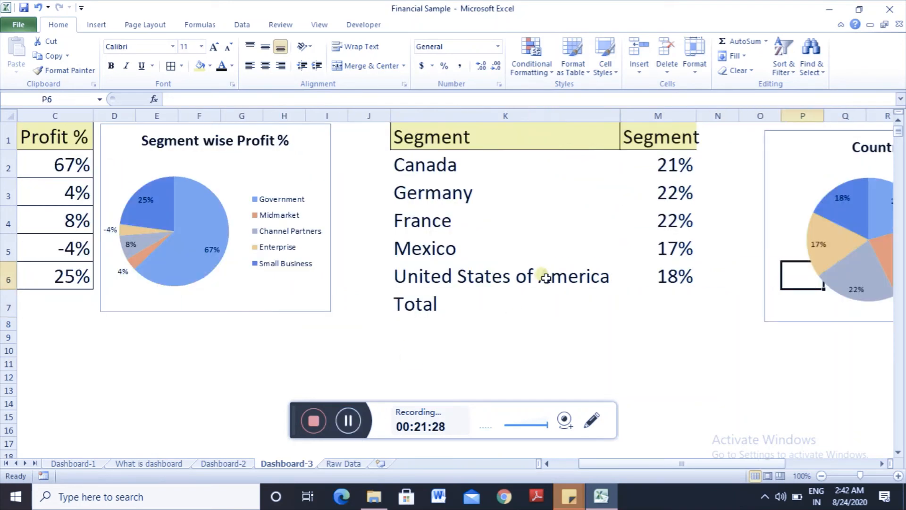
key(Left)
key(Down)
key(Right)
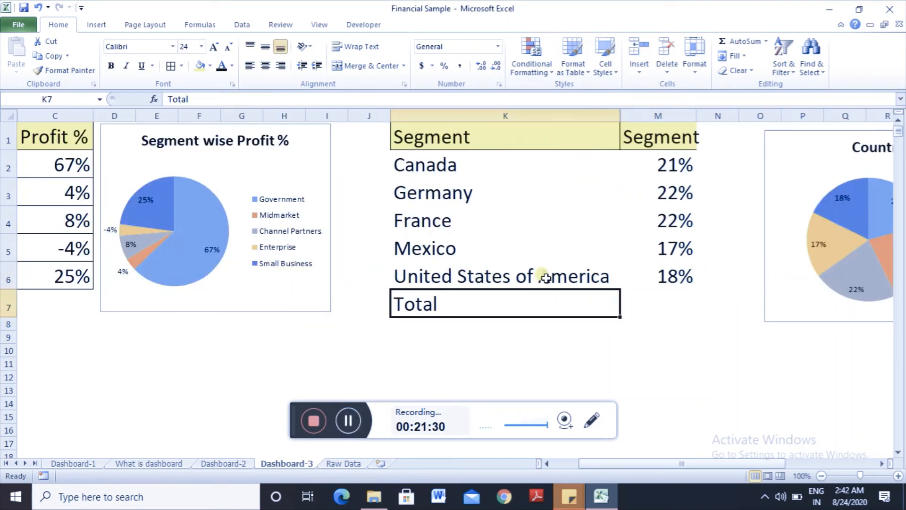
key(Delete)
Apply all borders to the country table, cells K1:M6.
key(Right)
key(Right)
key(Right)
key(Right)
key(Right)
key(Right)
key(Right)
key(Right)
key(Right)
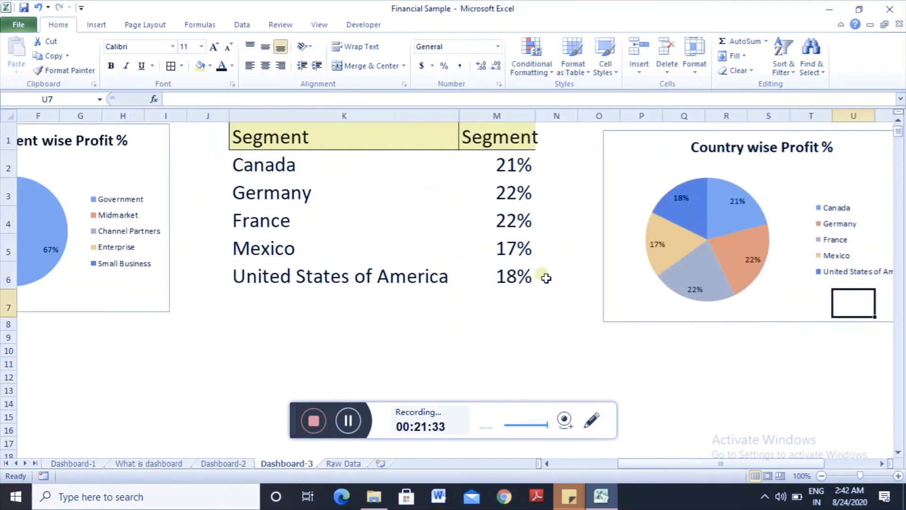
click(848, 476)
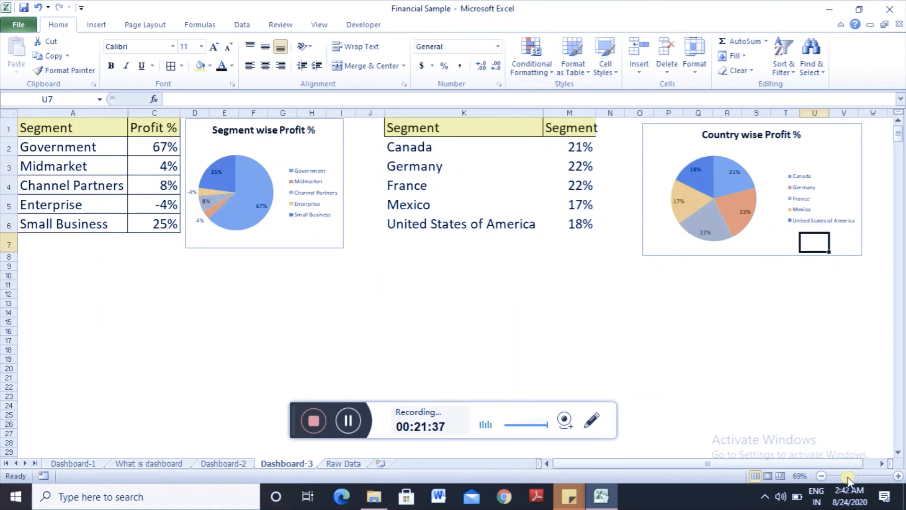
click(642, 357)
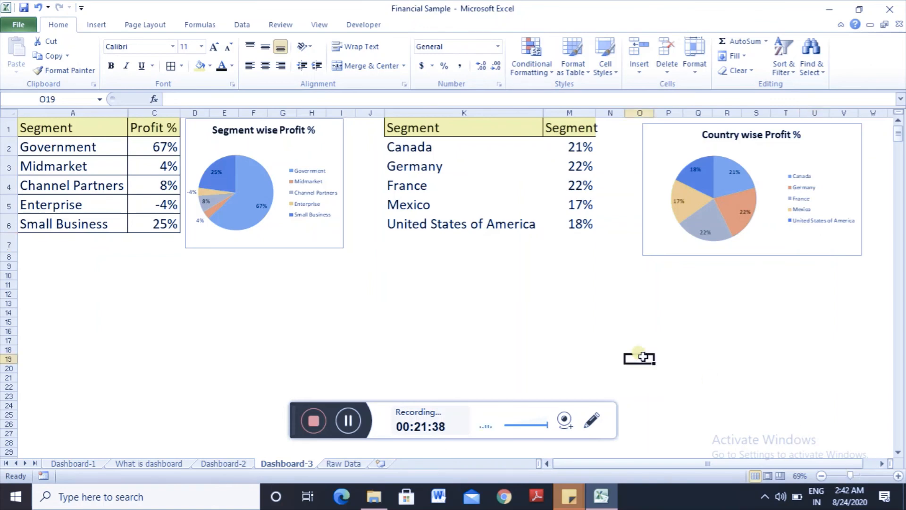
click(426, 128)
key(ctrl+shift+Right)
key(ctrl+shift+Down)
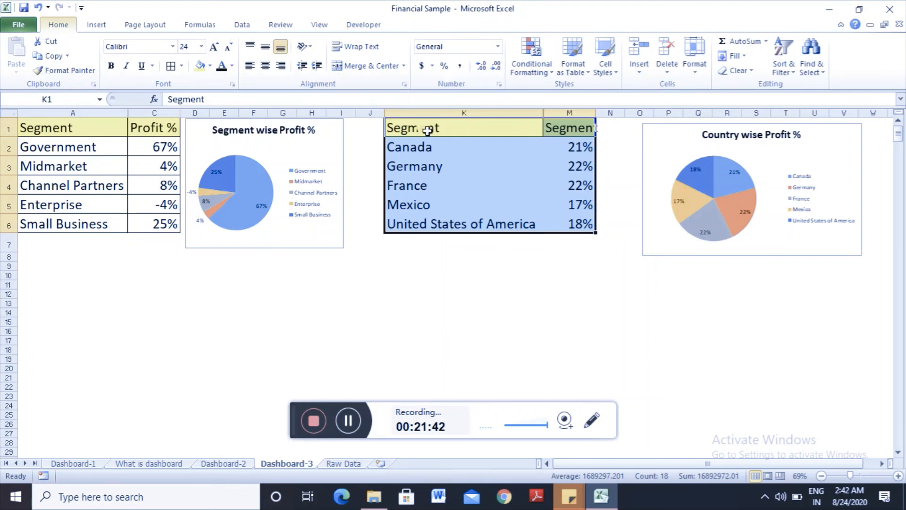
key(Return)
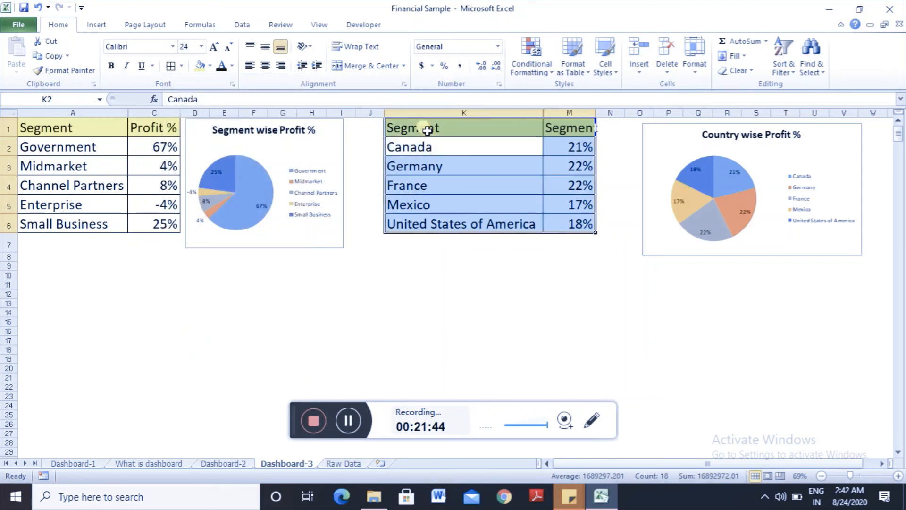
Review the header cells of the country and segment tables and the Profit % cells in column C.
click(427, 130)
key(Right)
key(Right)
key(Right)
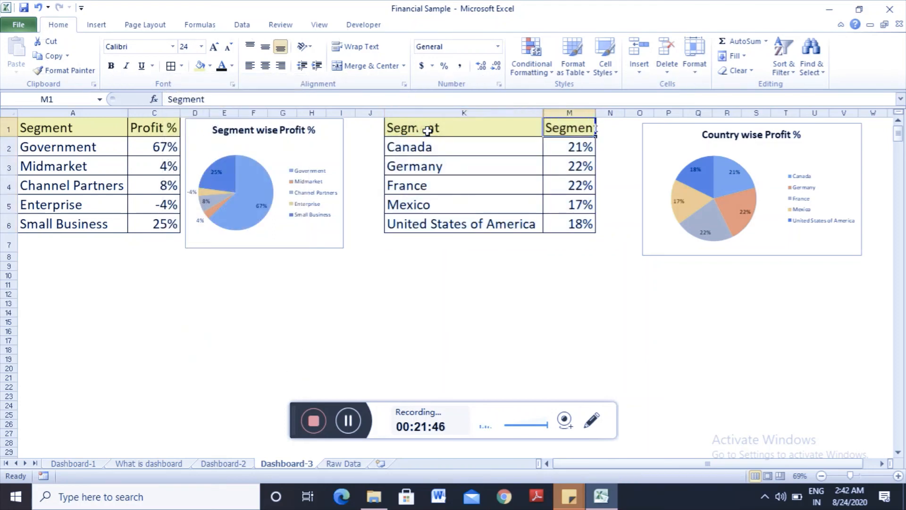
key(ctrl+Left)
key(ctrl+Left)
key(ctrl+Left)
key(ctrl+Left)
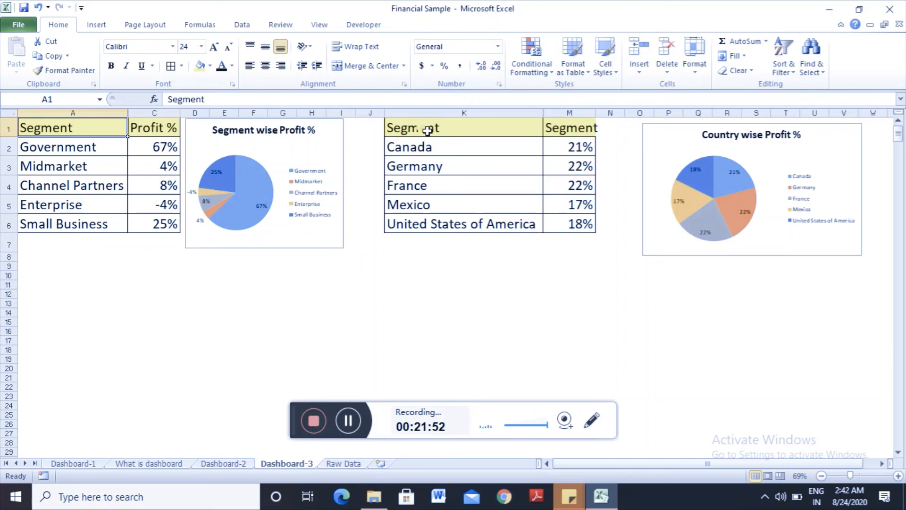
key(Right)
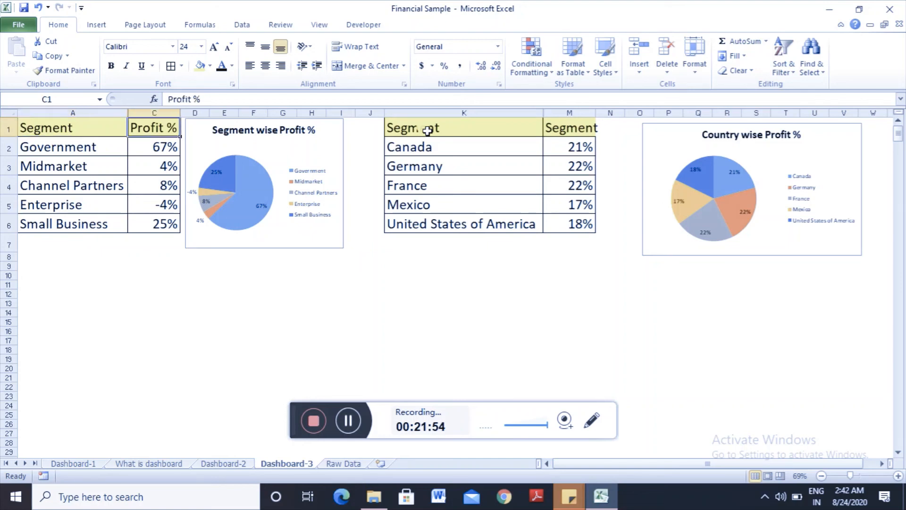
key(Down)
key(Down)
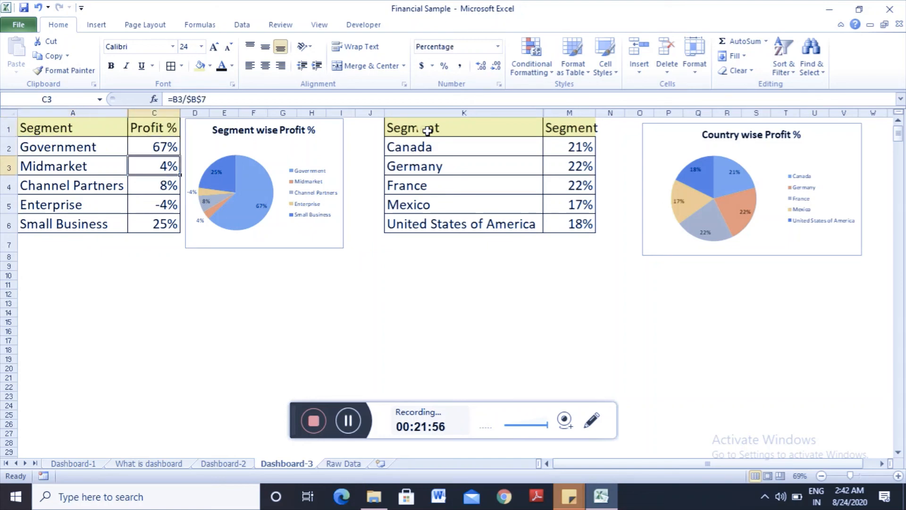
Enlarge the Segment wise Profit % pie chart so it extends into column J and down to row 8.
click(315, 214)
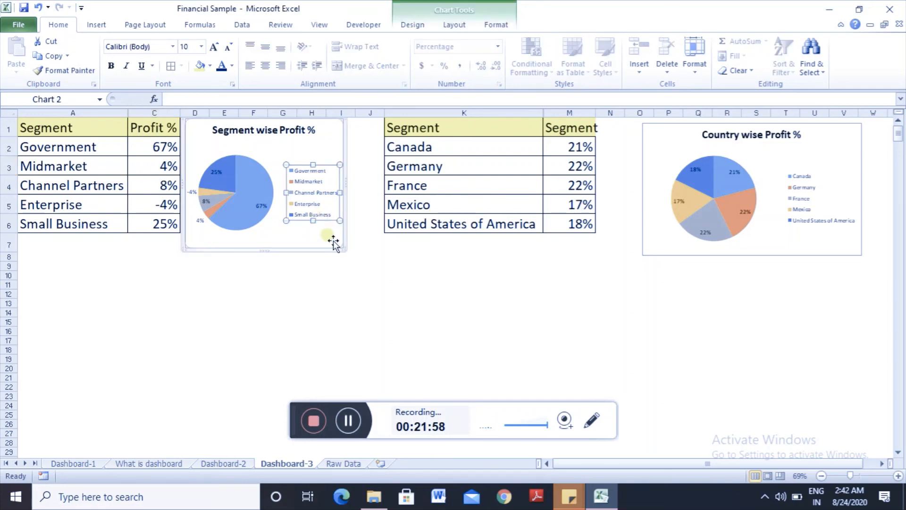
drag(339, 247, 364, 253)
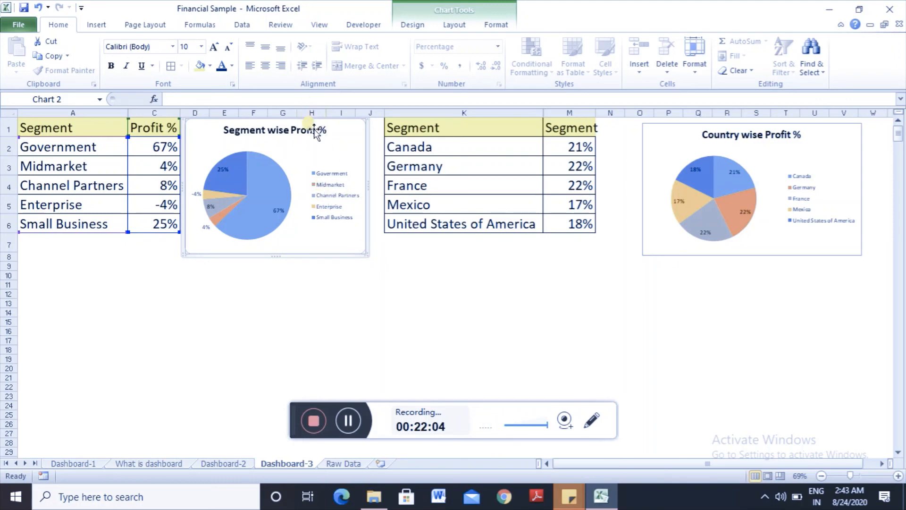
click(81, 333)
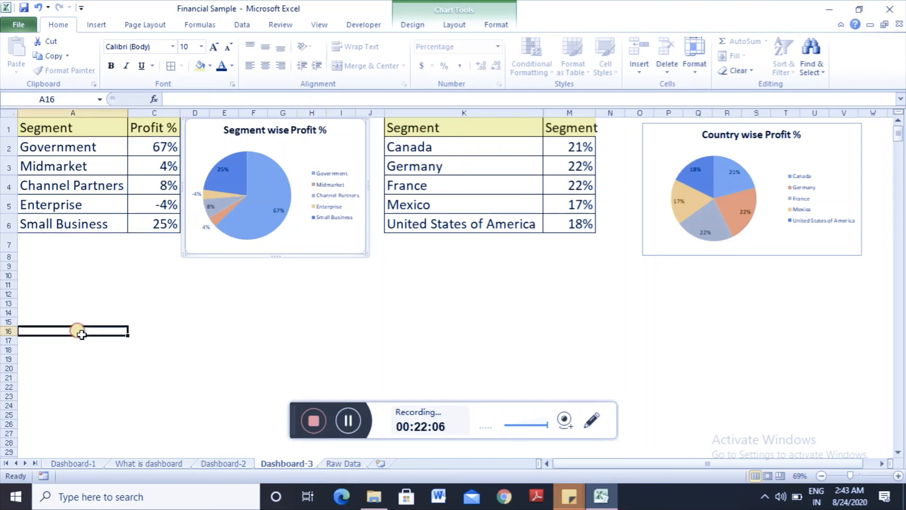
Insert four blank rows above the header row of the tables.
key(ctrl+Up)
key(ctrl+Up)
text(\)
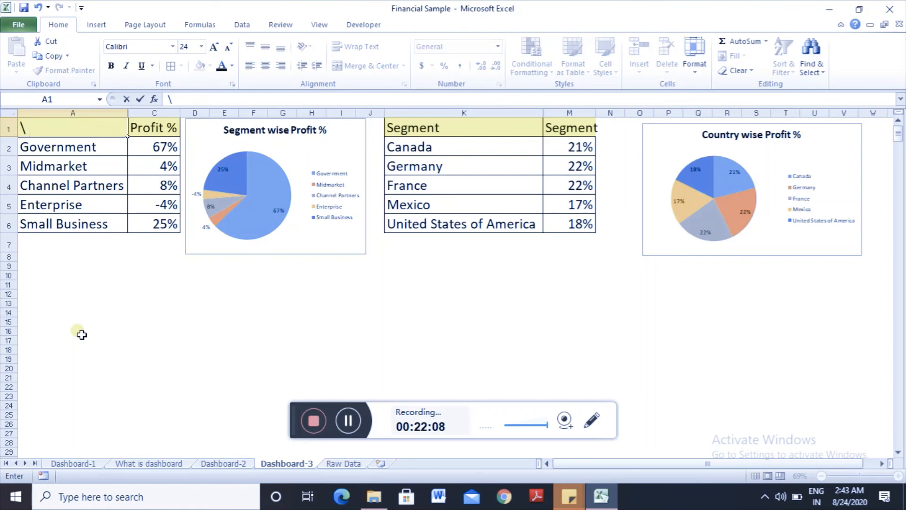
key(Escape)
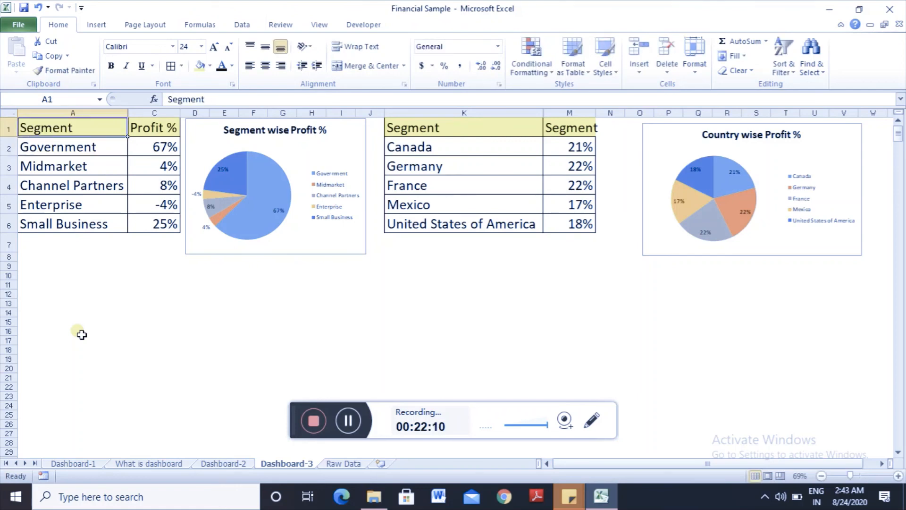
key(shift+space)
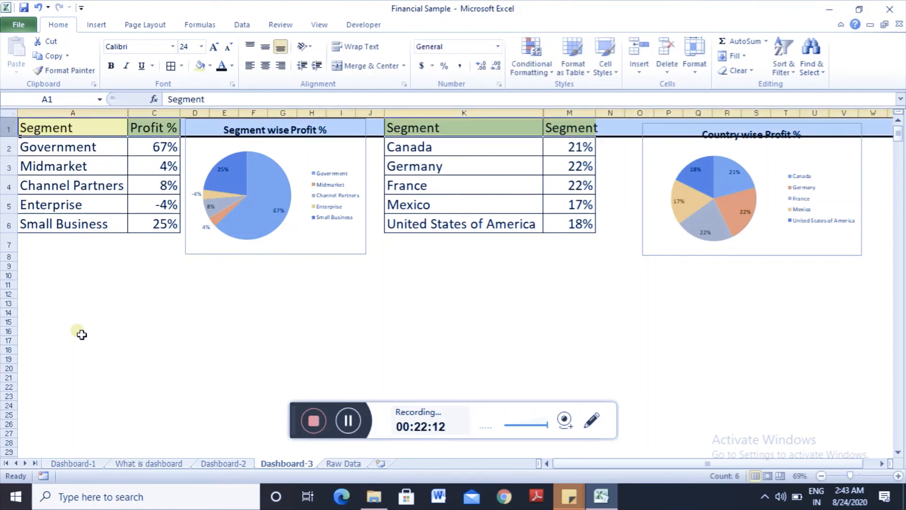
key(ctrl+shift+plus)
key(ctrl+shift+plus)
key(ctrl+shift+plus)
key(ctrl+shift+plus)
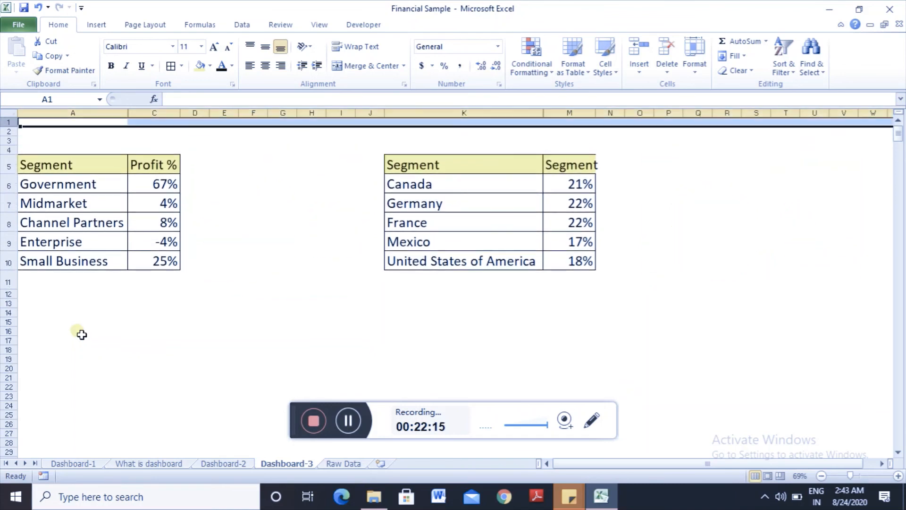
key(Up)
key(Down)
key(Up)
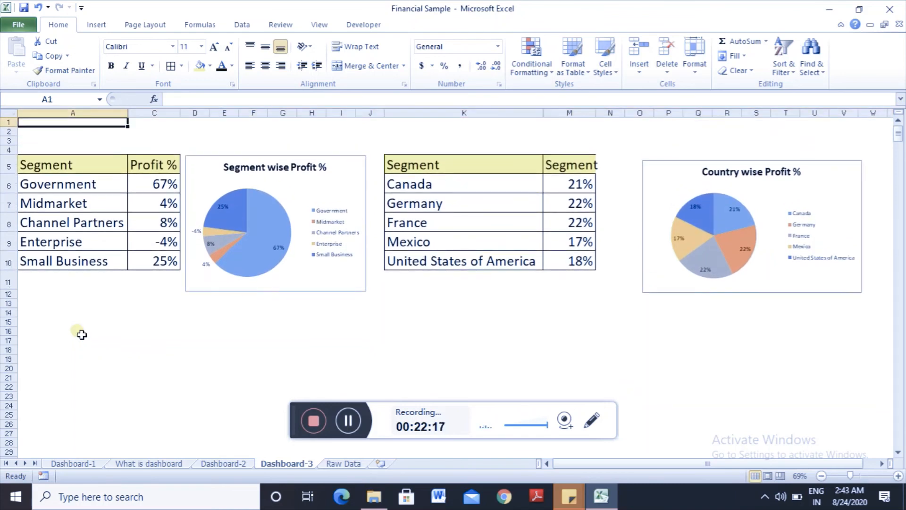
Merge and center cells A1:V2 across the width of the dashboard for a title.
key(shift+Down)
key(shift+Right)
key(shift+Right)
key(shift+Right)
key(shift+Right)
key(shift+Right)
key(shift+Right)
key(shift+Right)
key(shift+Right)
key(shift+Right)
key(shift+Right)
key(shift+Right)
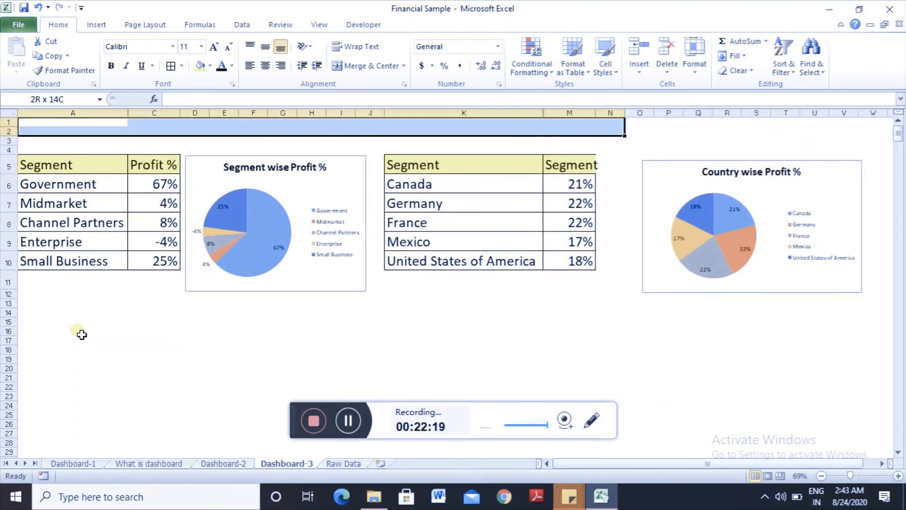
key(shift+Right)
key(shift+Right)
key(shift+Right)
key(shift+Right)
key(shift+Right)
key(shift+Right)
key(shift+Right)
key(shift+Right)
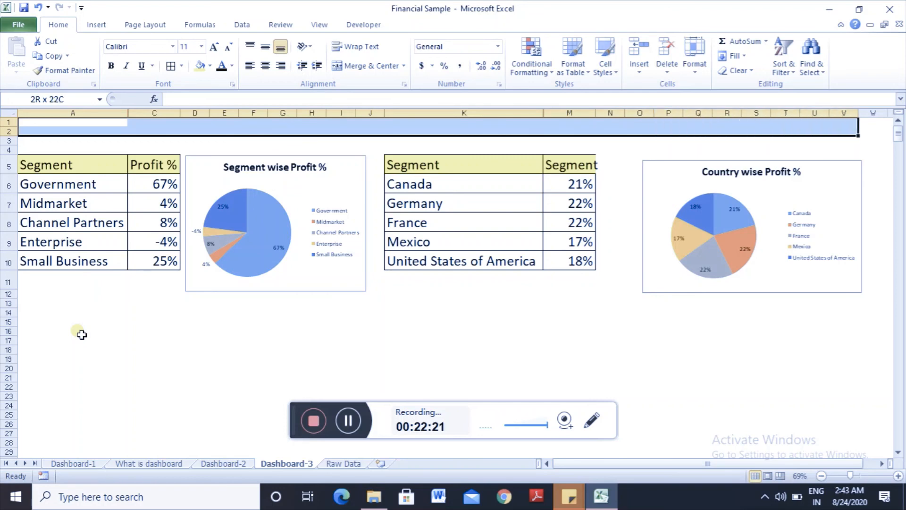
click(371, 70)
Enter the title "Deshboard--ABC Company" in the merged cell A1 above the tables.
text(Des)
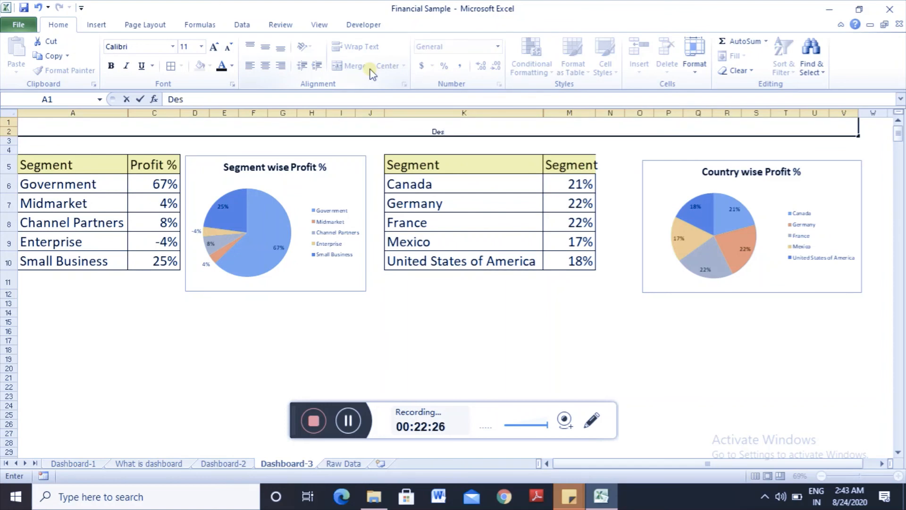
key(Escape)
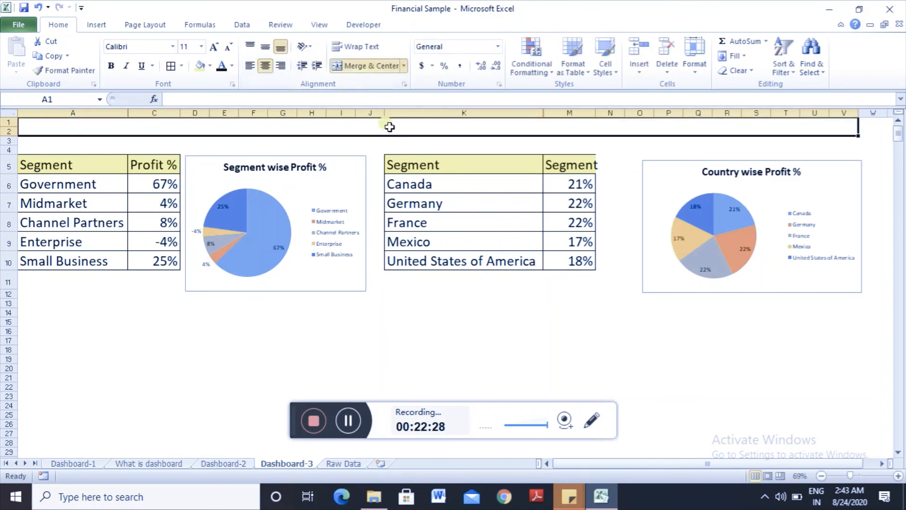
text(Des)
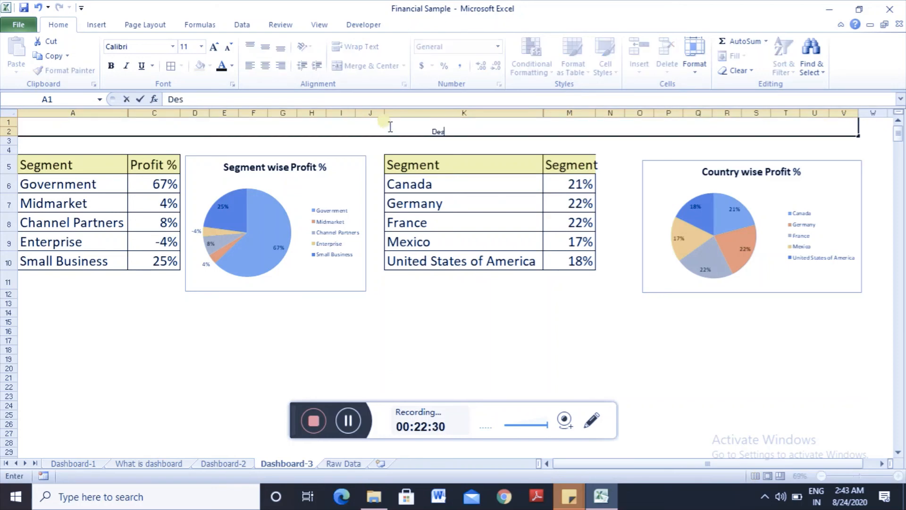
text(hboard)
text(==)
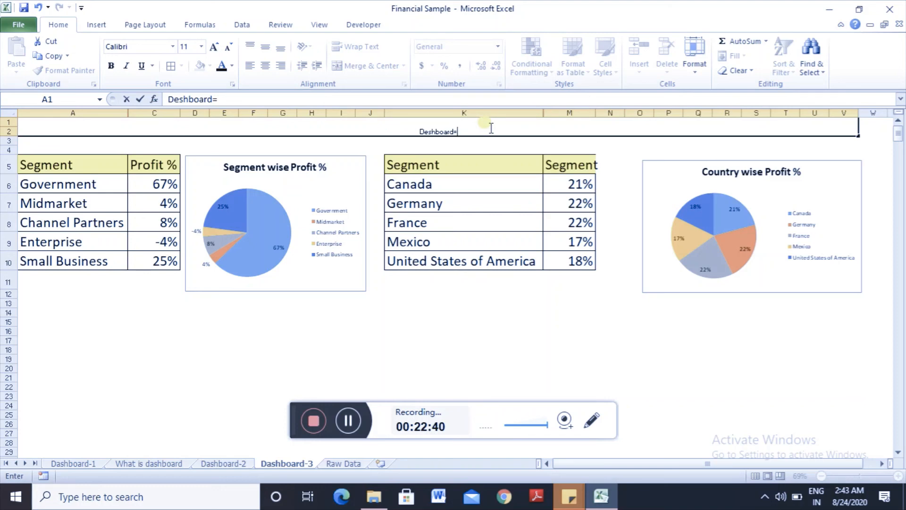
key(BackSpace)
key(BackSpace)
text(==)
key(BackSpace)
key(BackSpace)
text(--ABC)
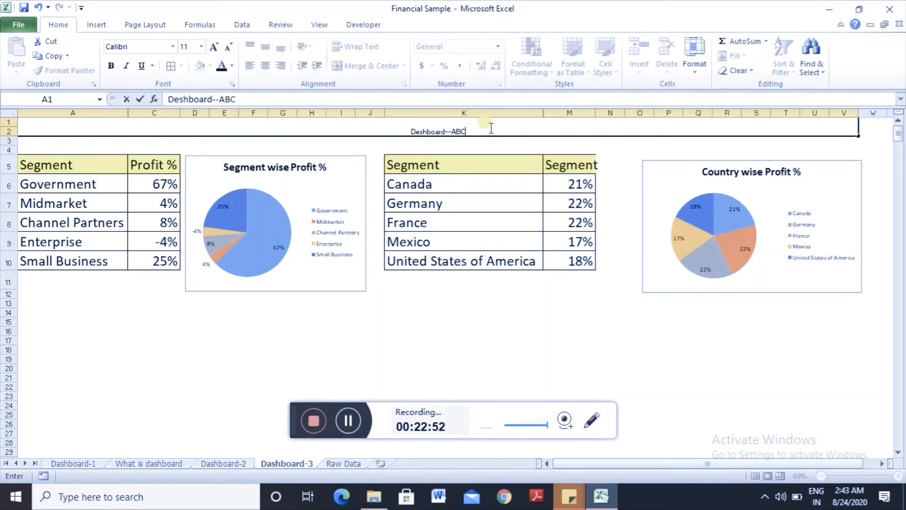
text( Company)
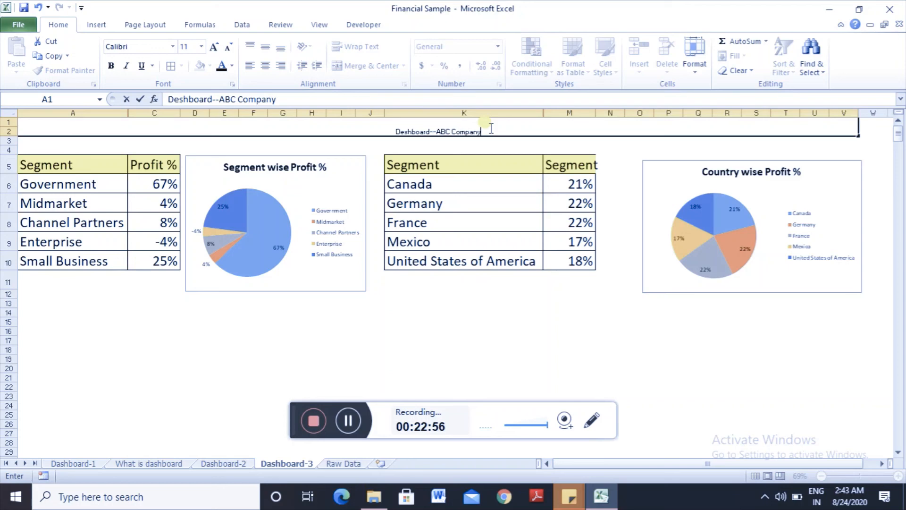
click(367, 149)
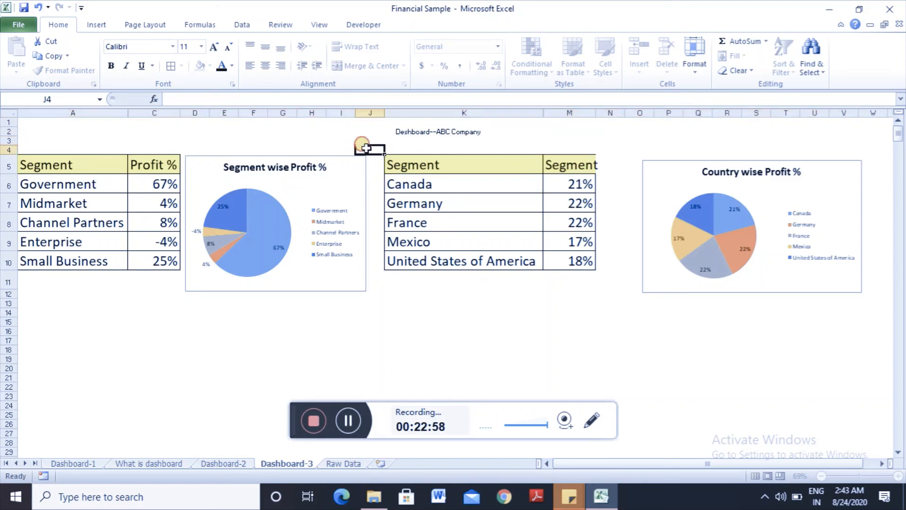
Set the dashboard title in A1 to font size 20 and make it bold.
click(366, 134)
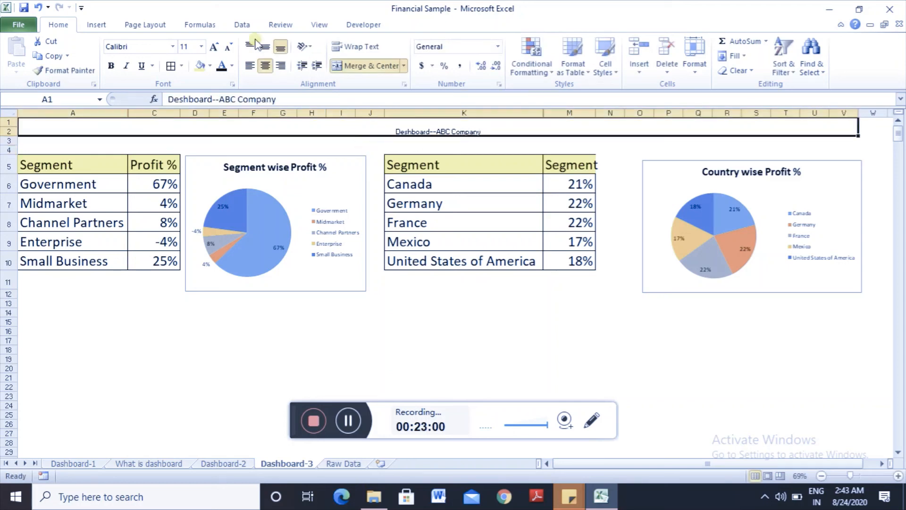
click(232, 66)
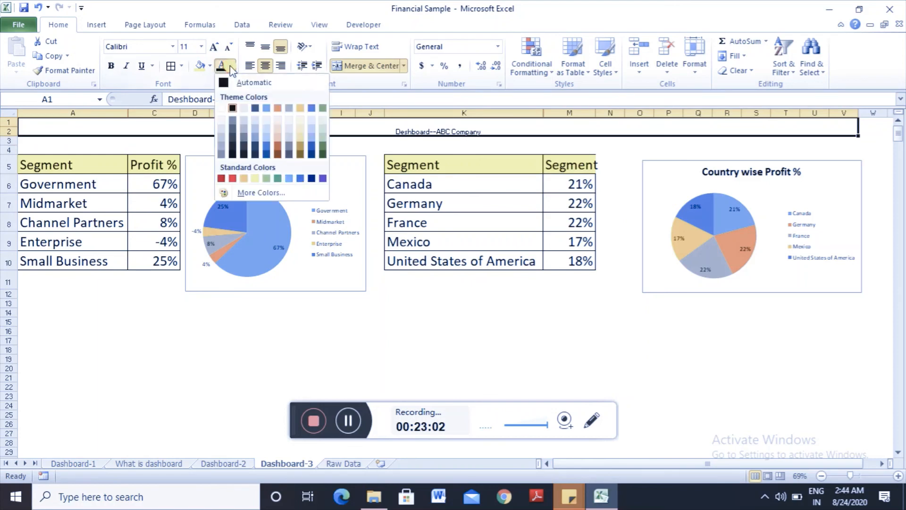
click(199, 46)
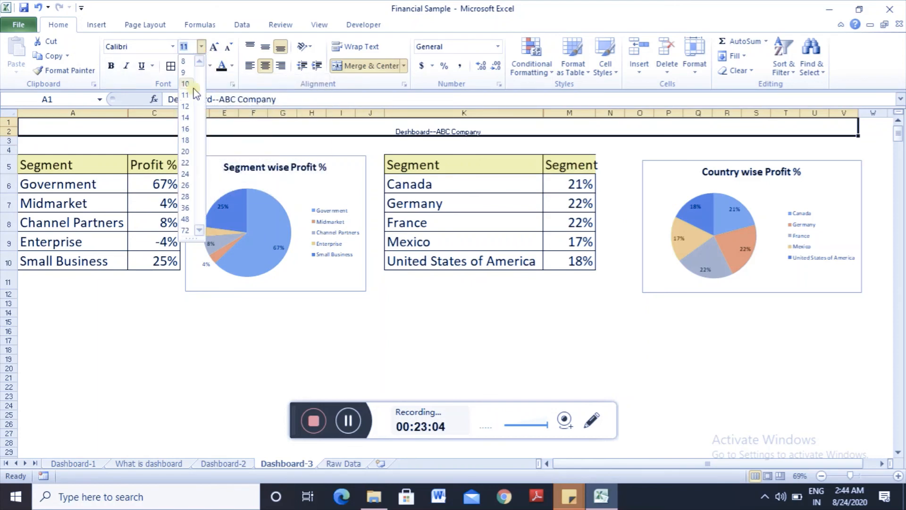
click(187, 152)
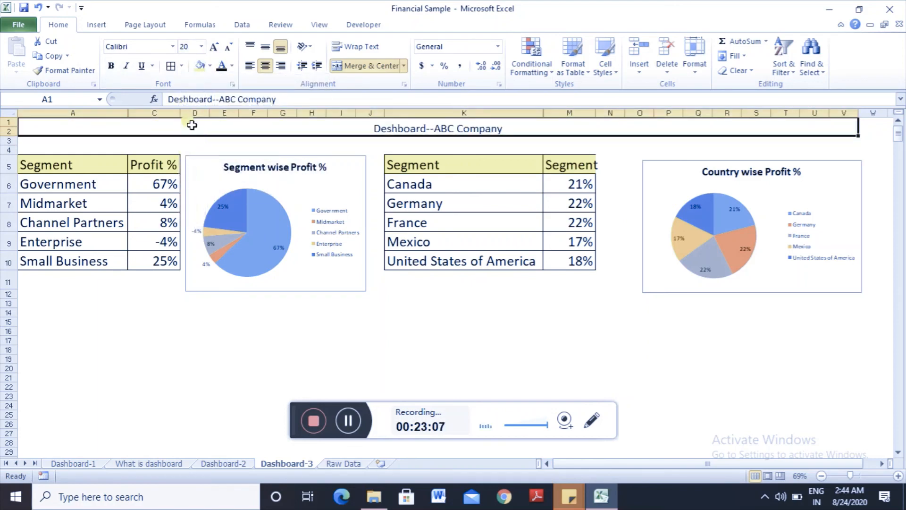
key(ctrl+b)
Fill the merged title cell with a light pink shade from the theme colors.
click(210, 66)
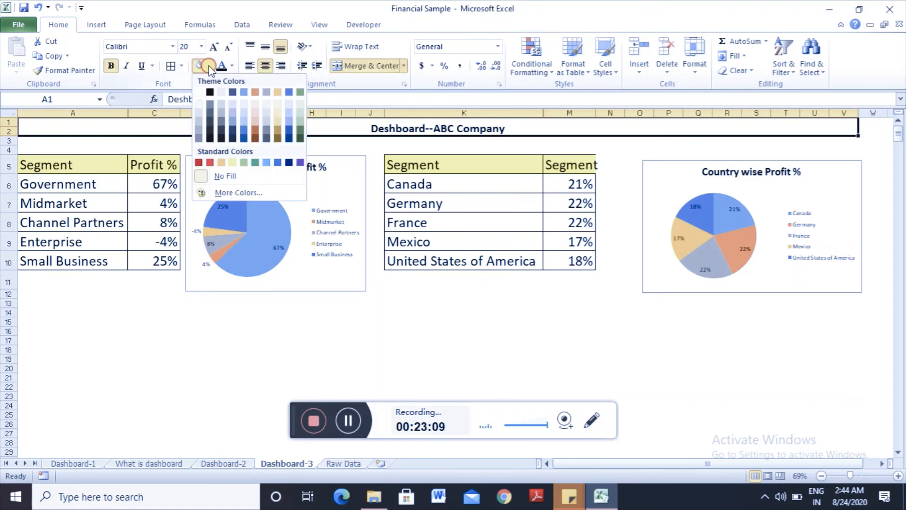
click(255, 123)
click(316, 323)
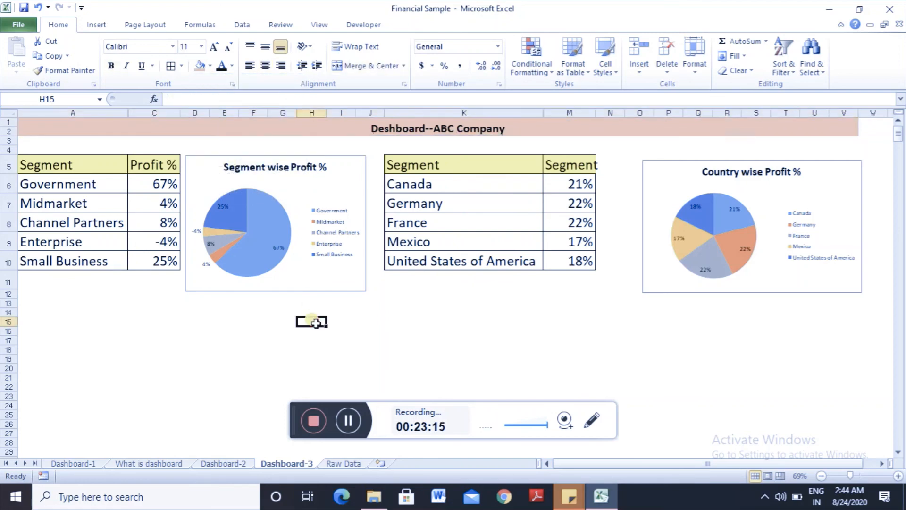